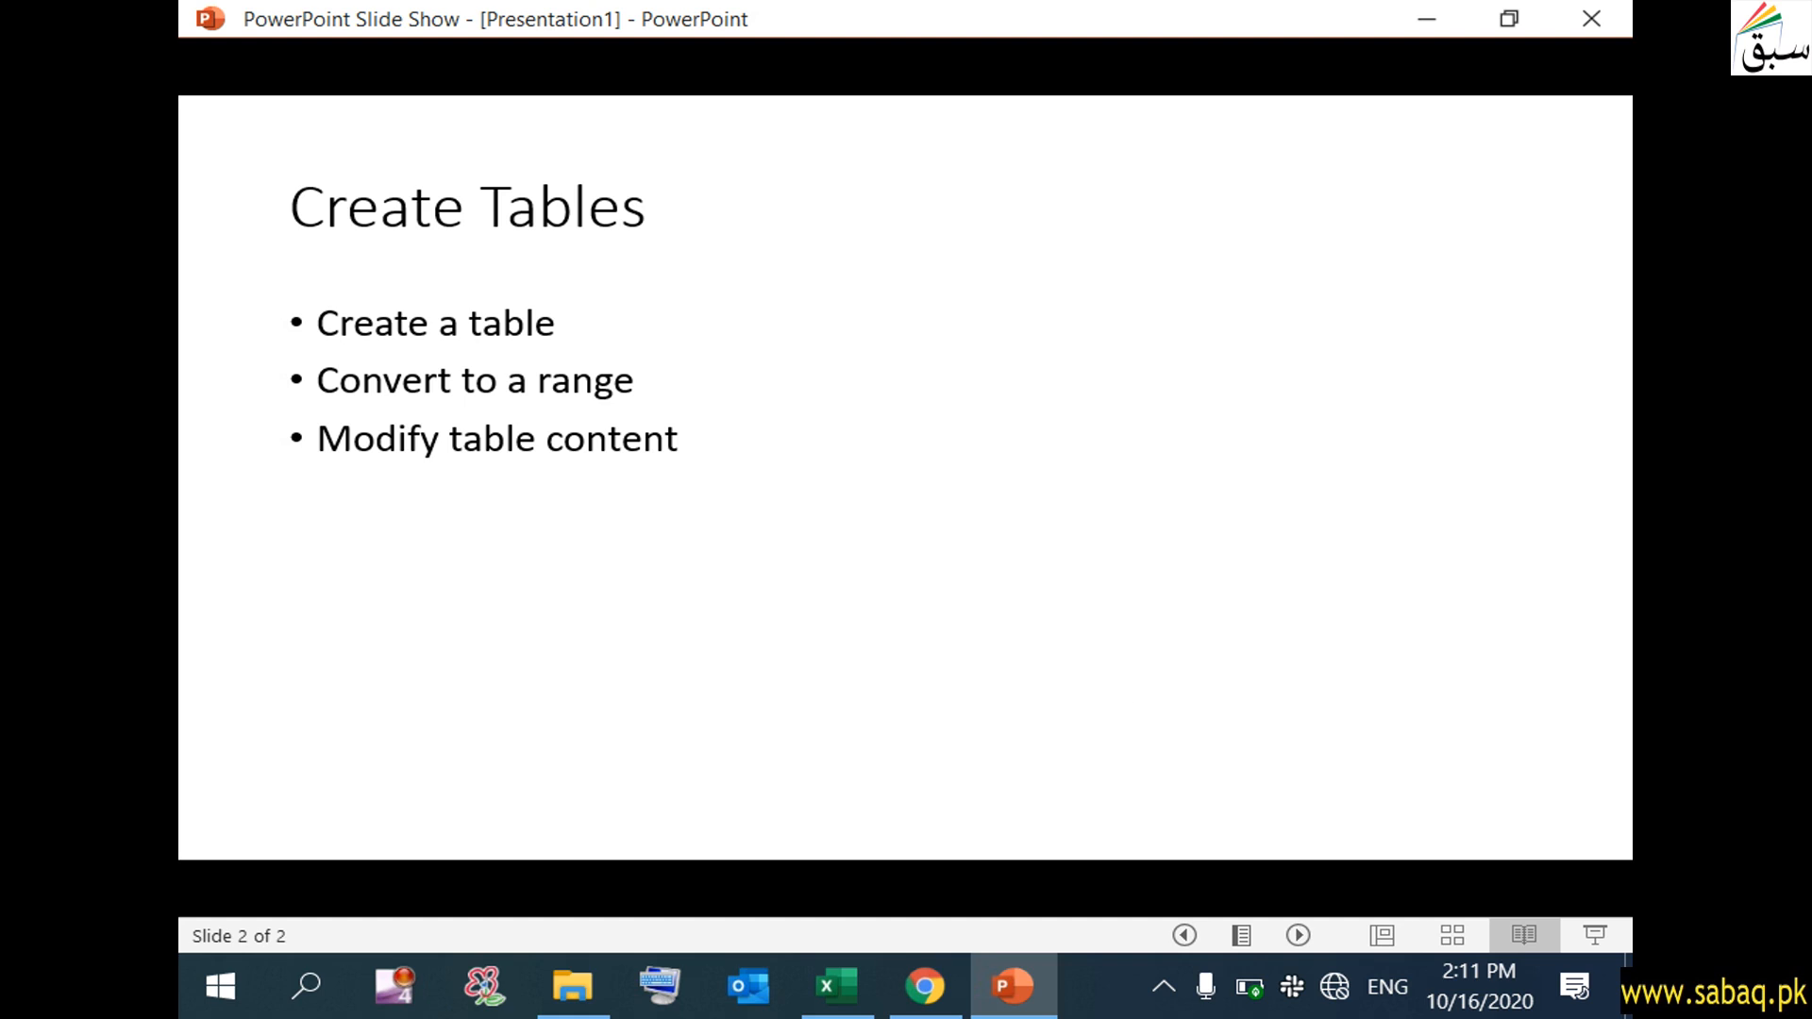
# - Switch to the 04_01 Tables.xlsx workbook in Excel and examine the title rows, headers and data columns of the Orders sheet
pyautogui.click(837, 986)
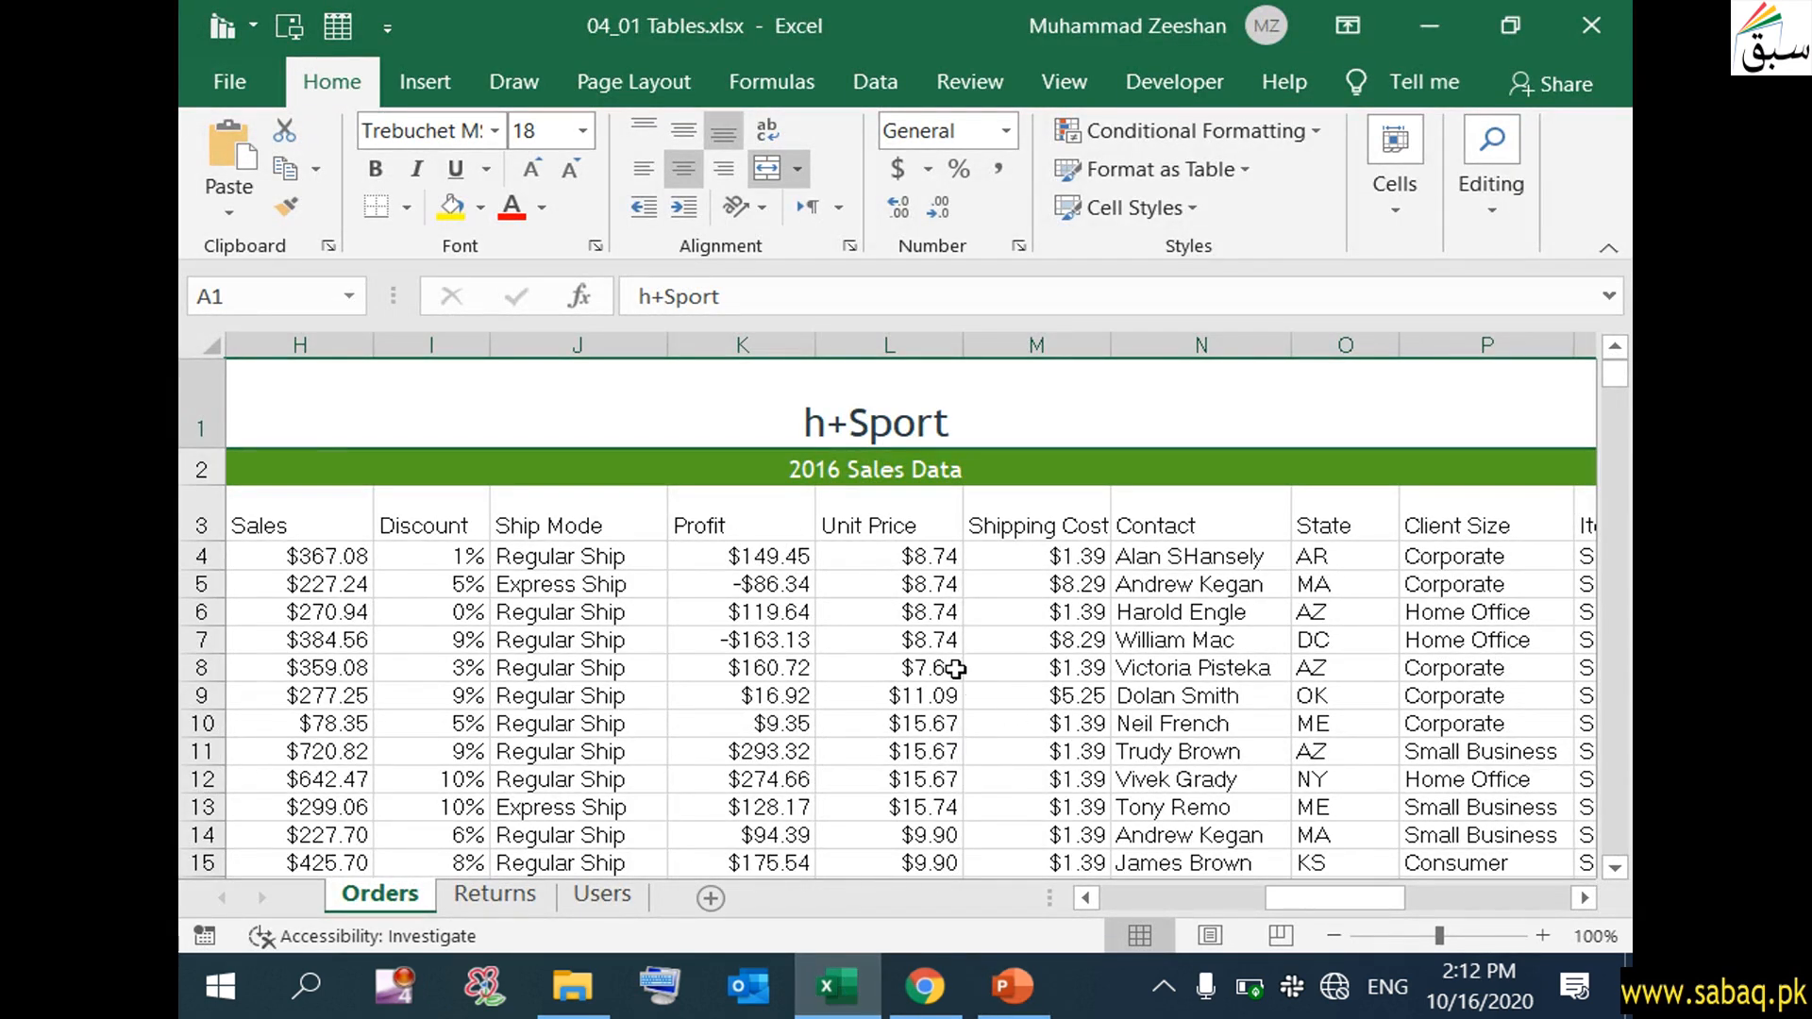
pyautogui.click(319, 524)
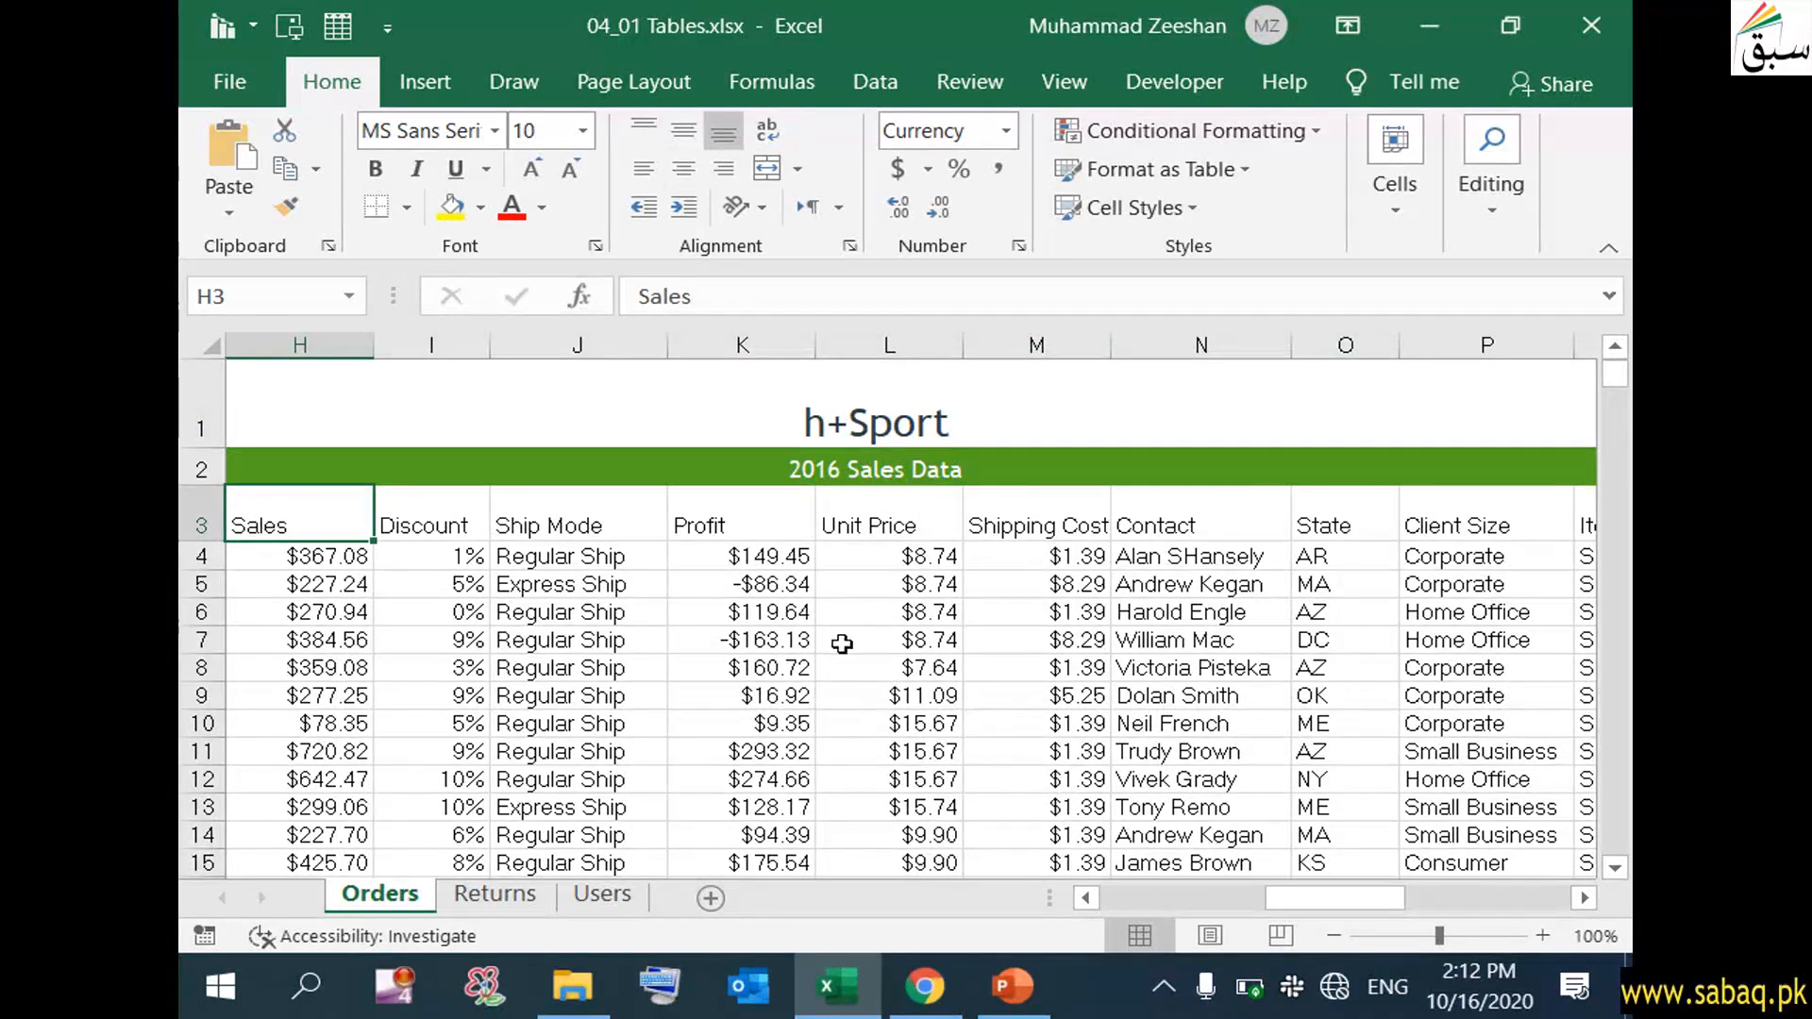
pyautogui.hotkey('ctrl', 'shift', 'Right')
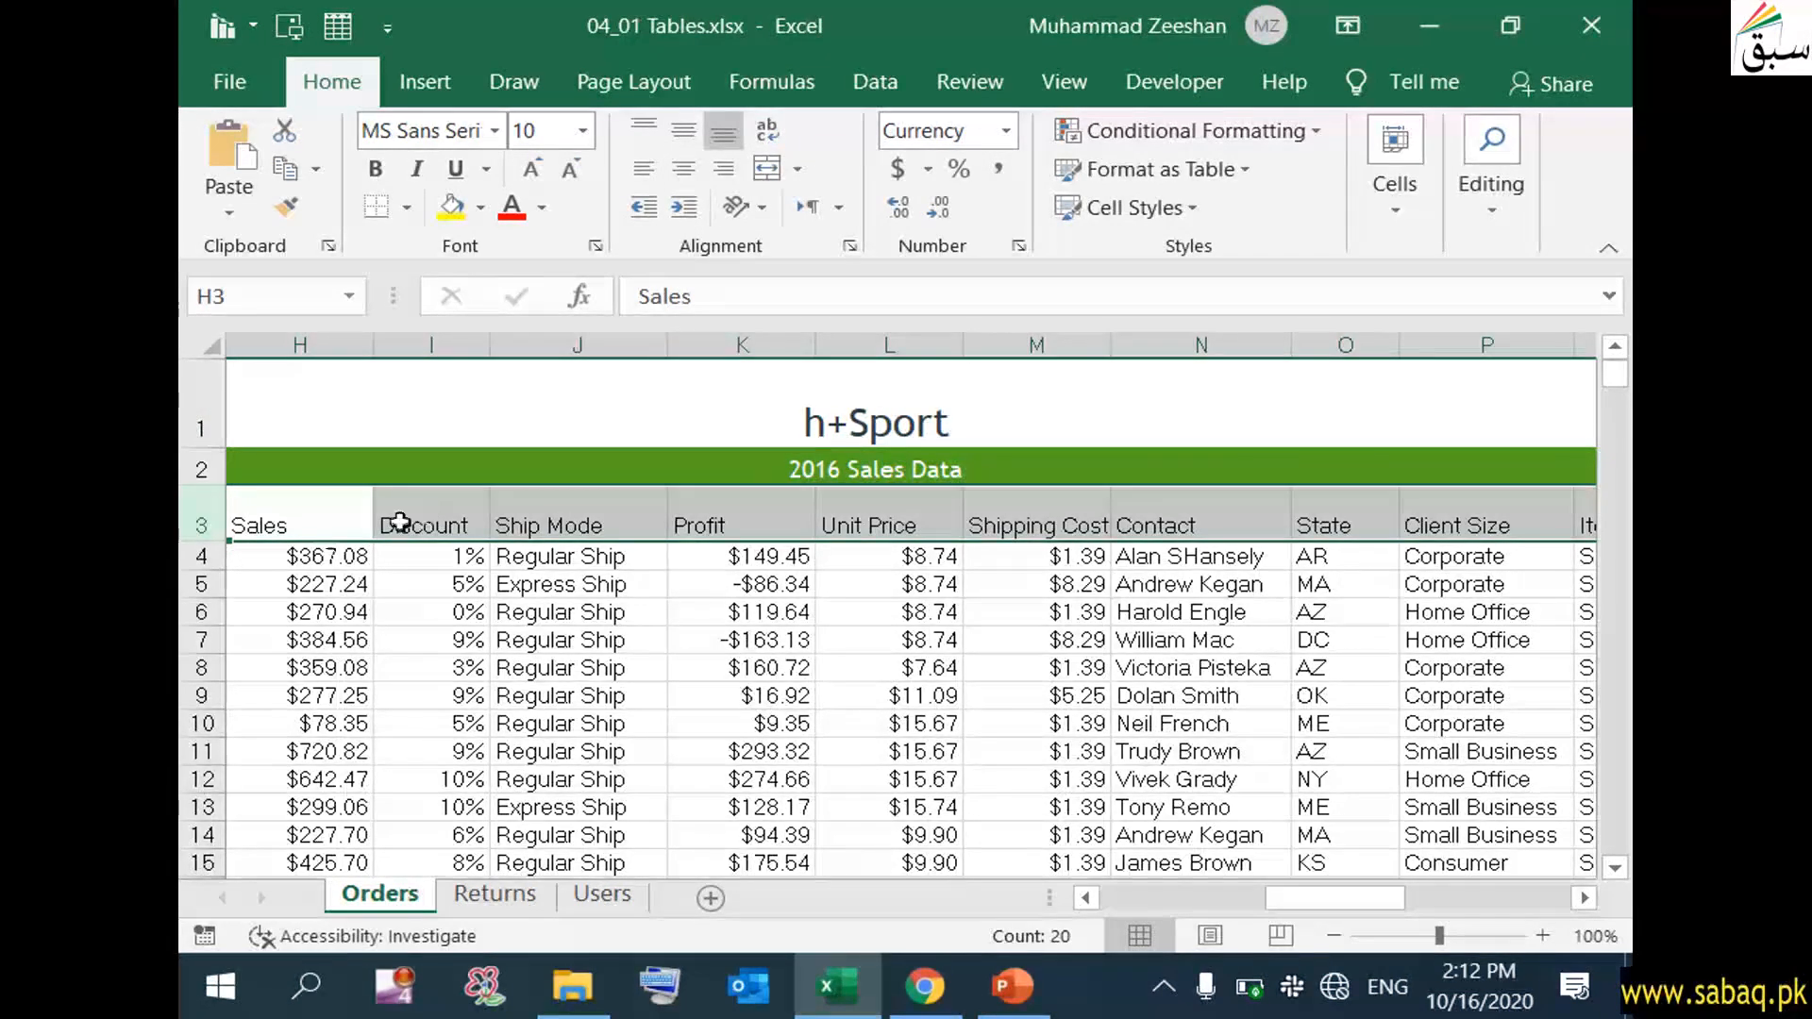
pyautogui.click(323, 534)
pyautogui.scroll(-1, 311, 632)
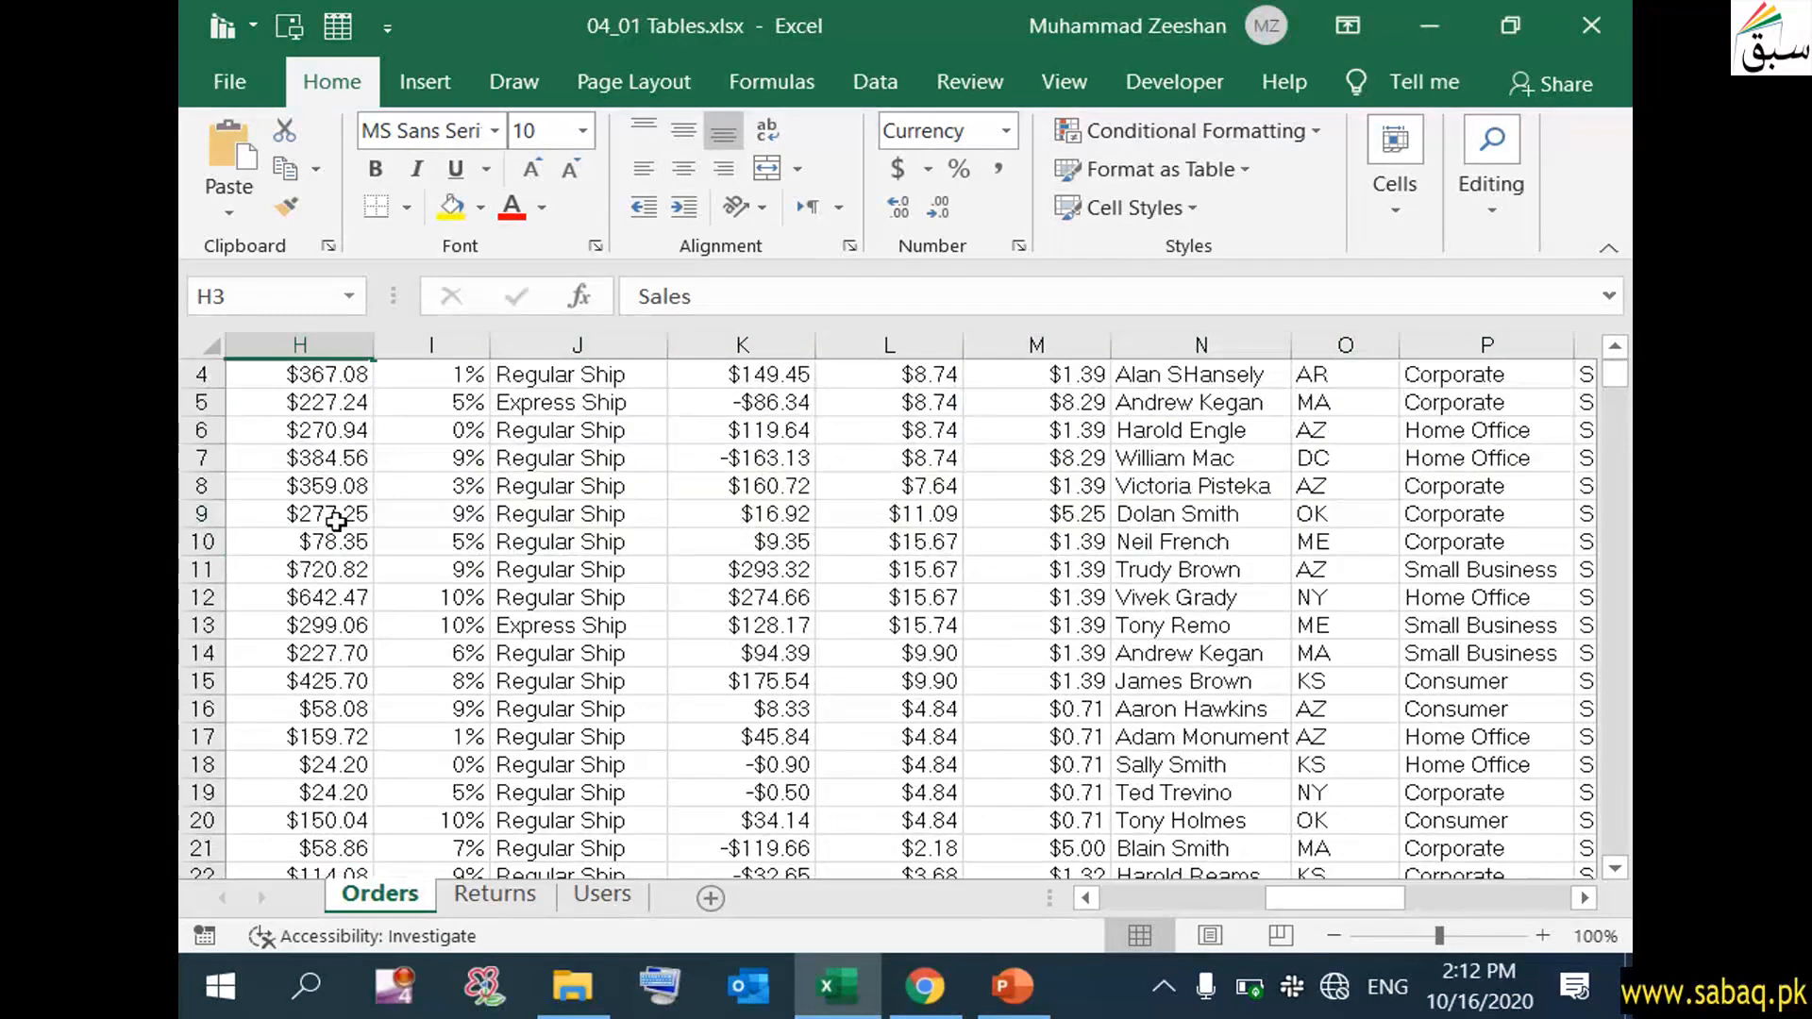
pyautogui.scroll(-2, 236, 547)
pyautogui.scroll(3, 390, 661)
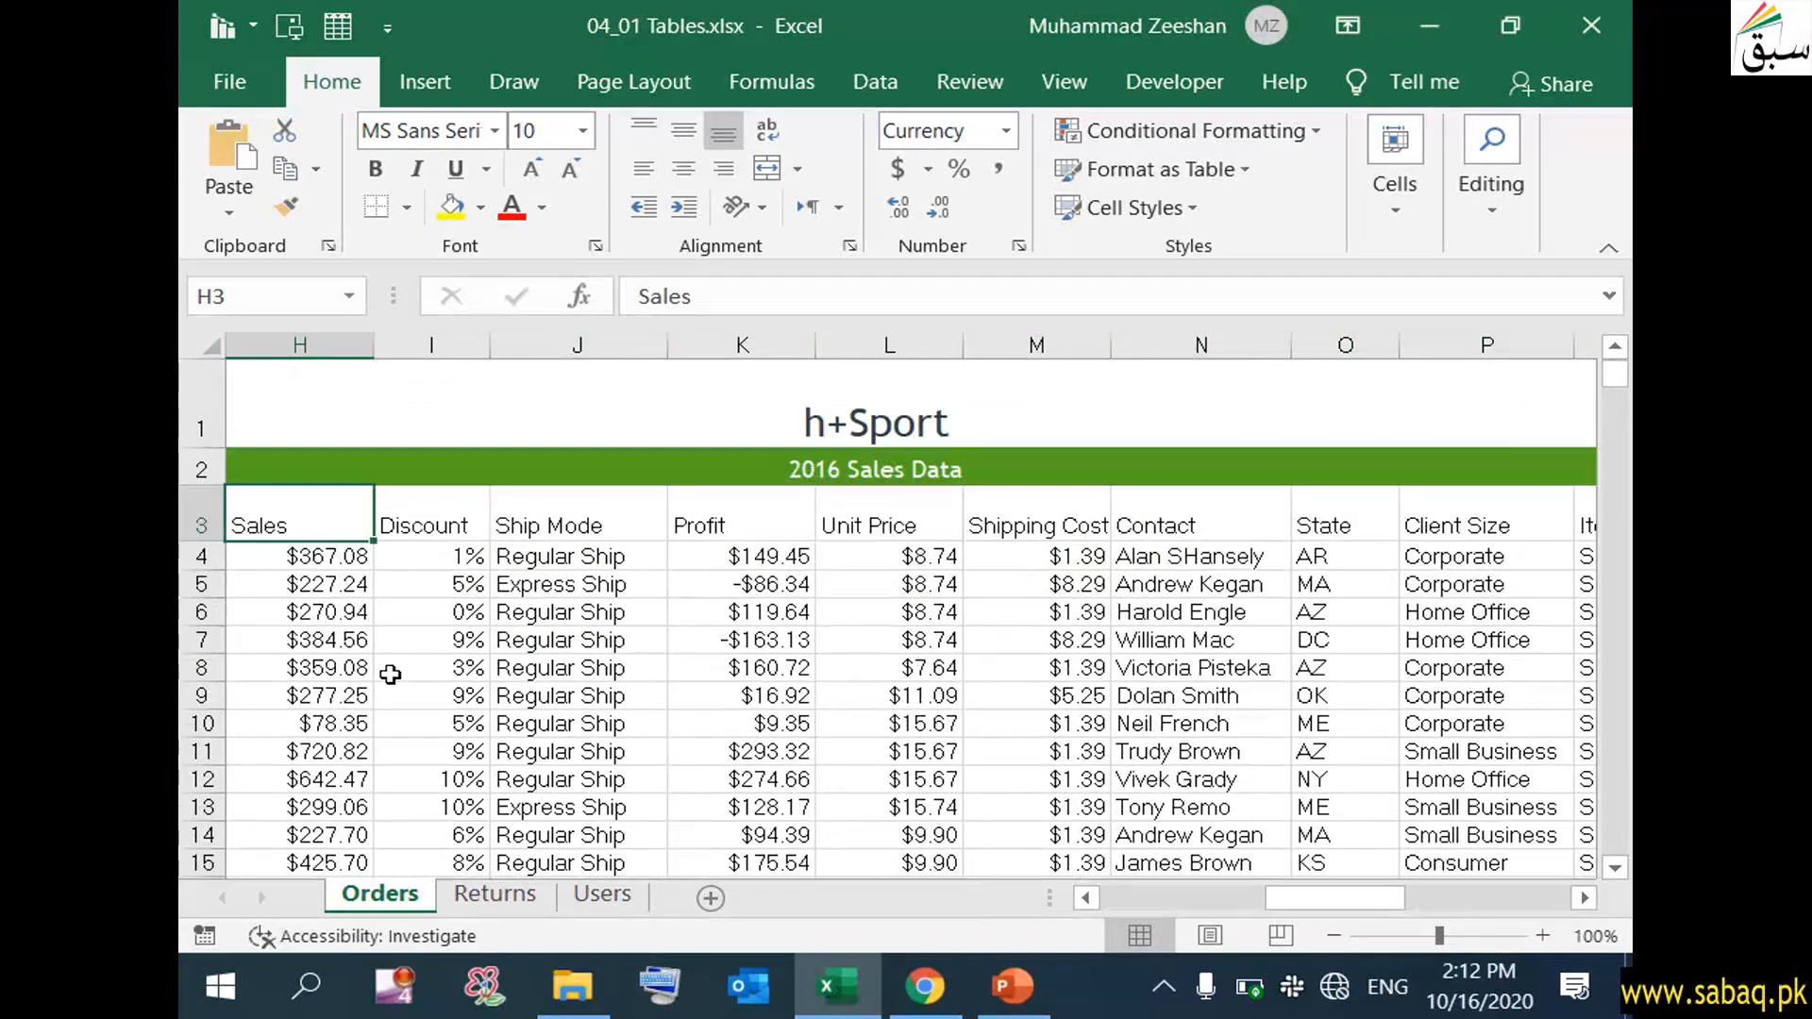
pyautogui.click(343, 346)
pyautogui.click(431, 345)
pyautogui.click(970, 434)
pyautogui.click(935, 460)
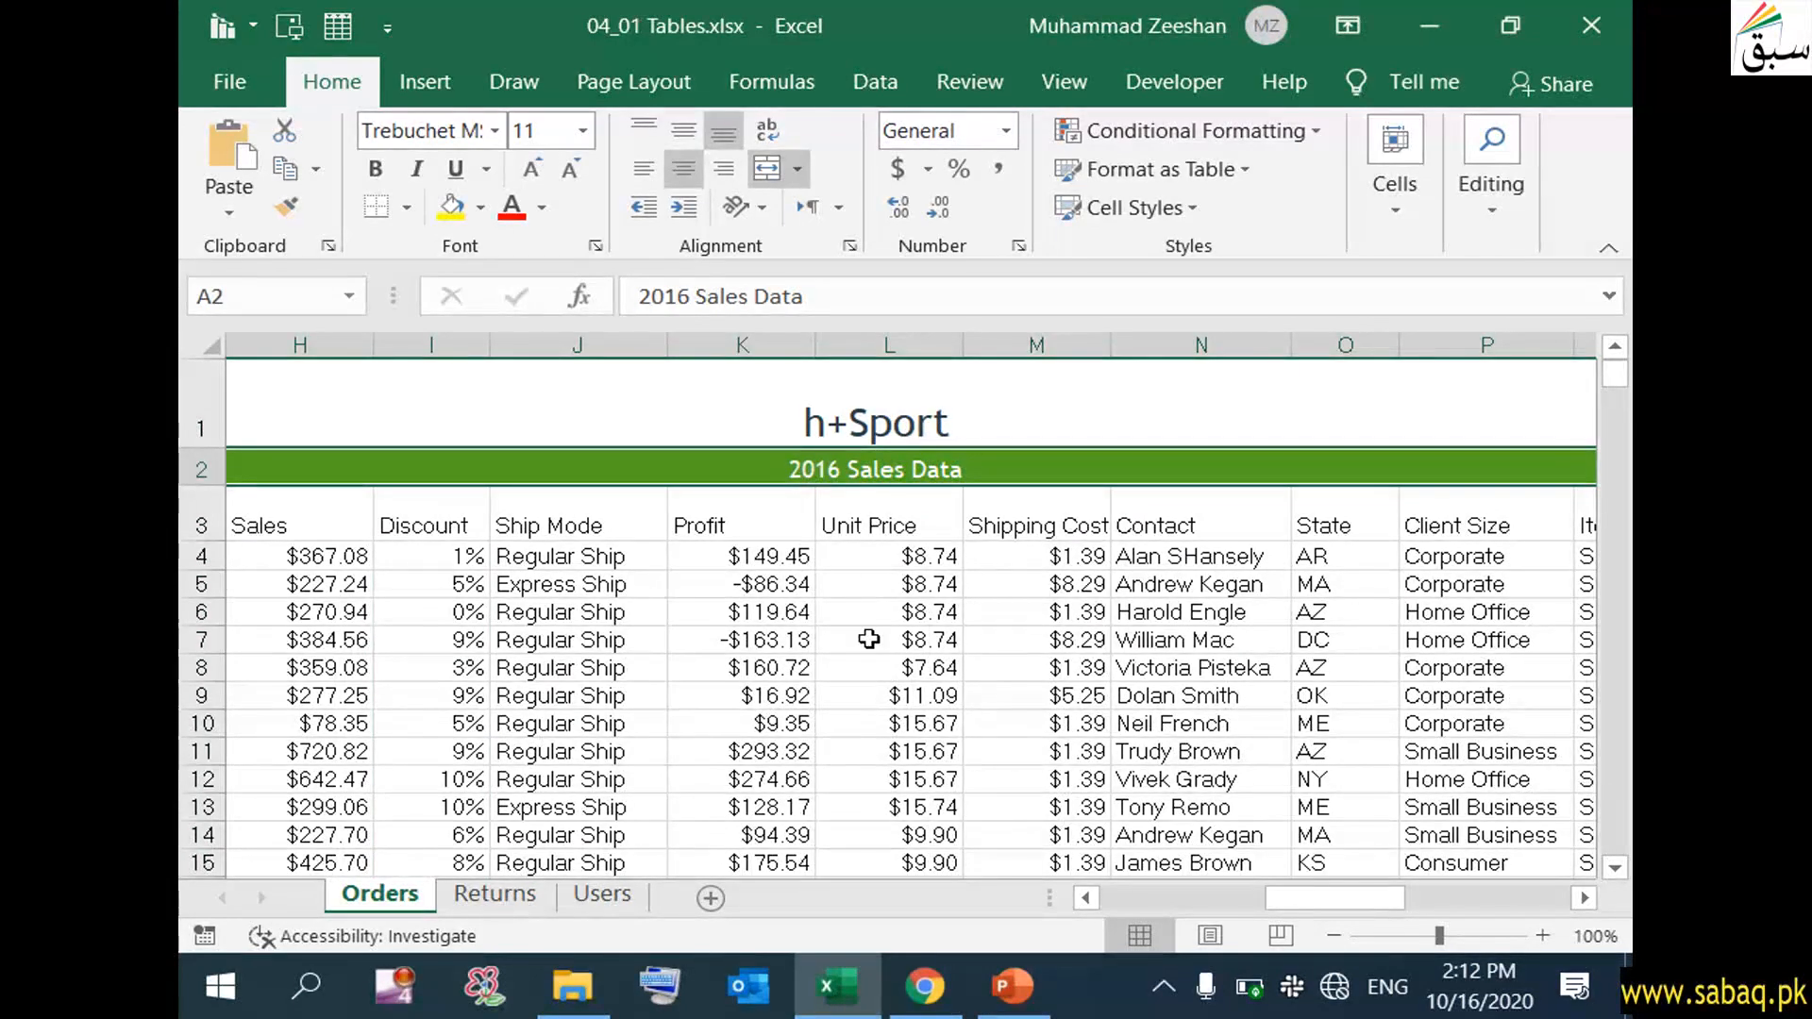
pyautogui.click(860, 708)
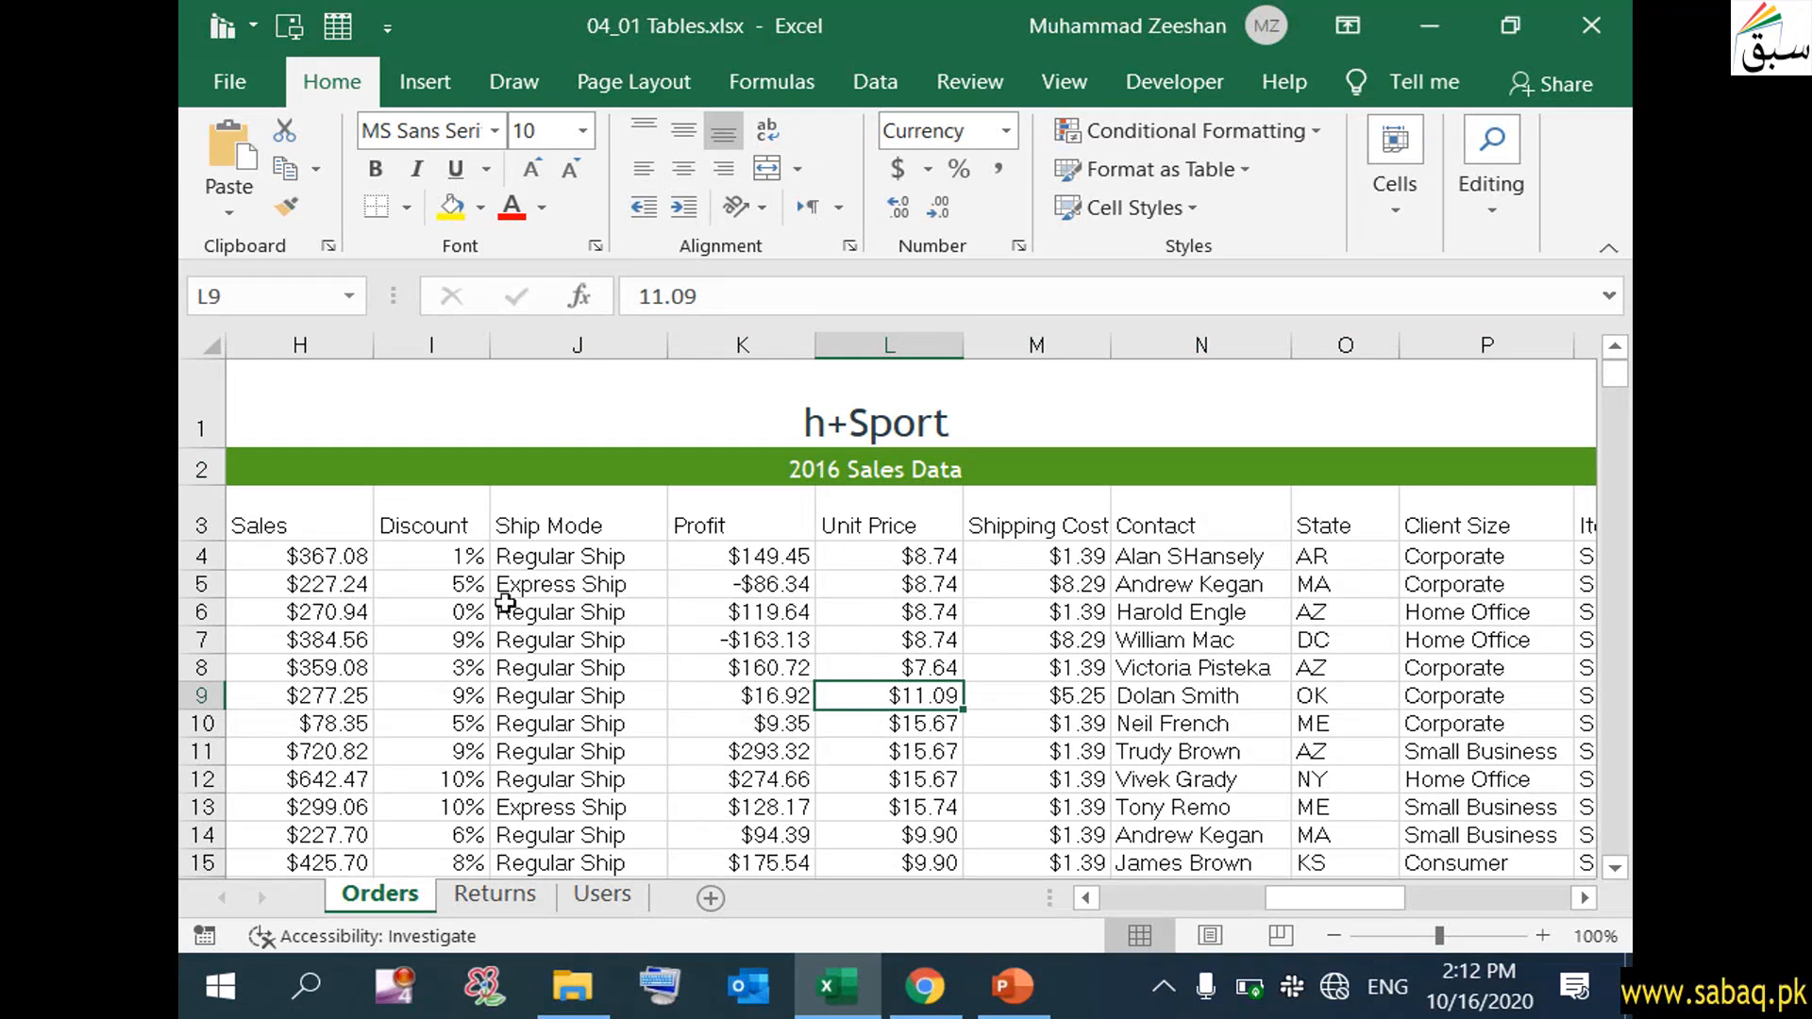
pyautogui.click(295, 521)
pyautogui.moveTo(295, 521); pyautogui.dragTo(1360, 543)
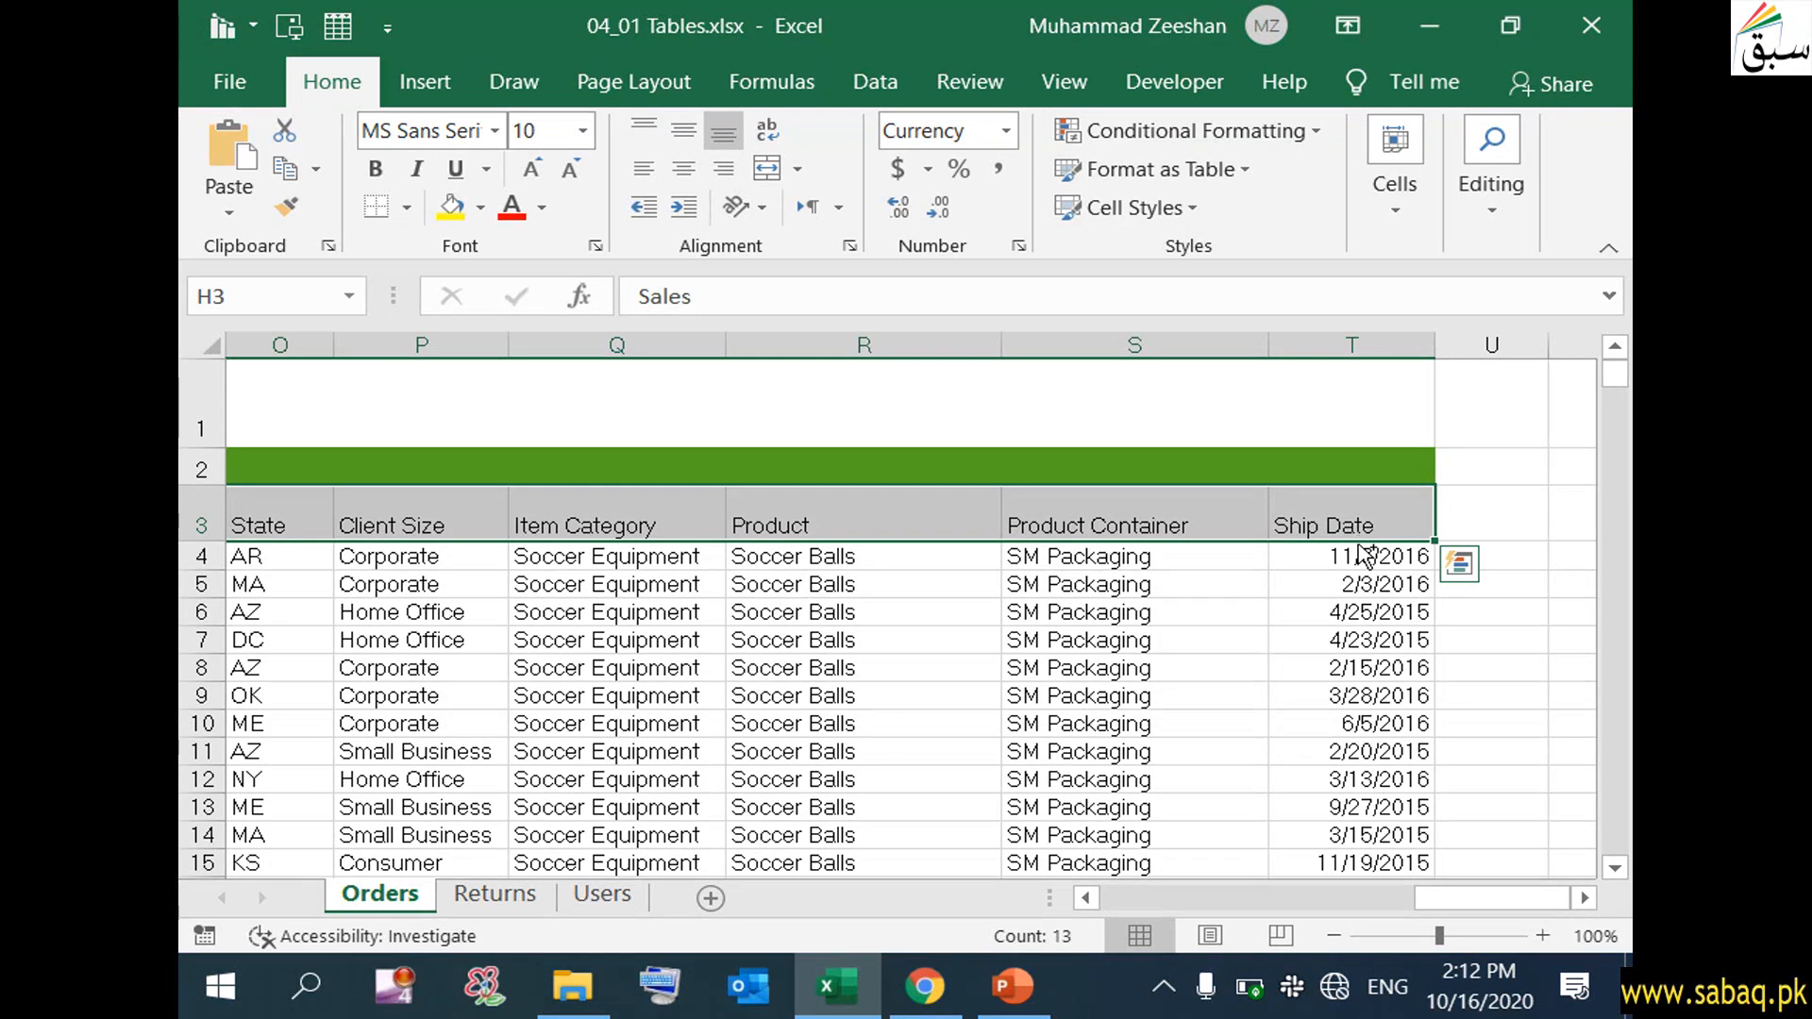
pyautogui.hotkey('ctrl', 'shift', 'Down')
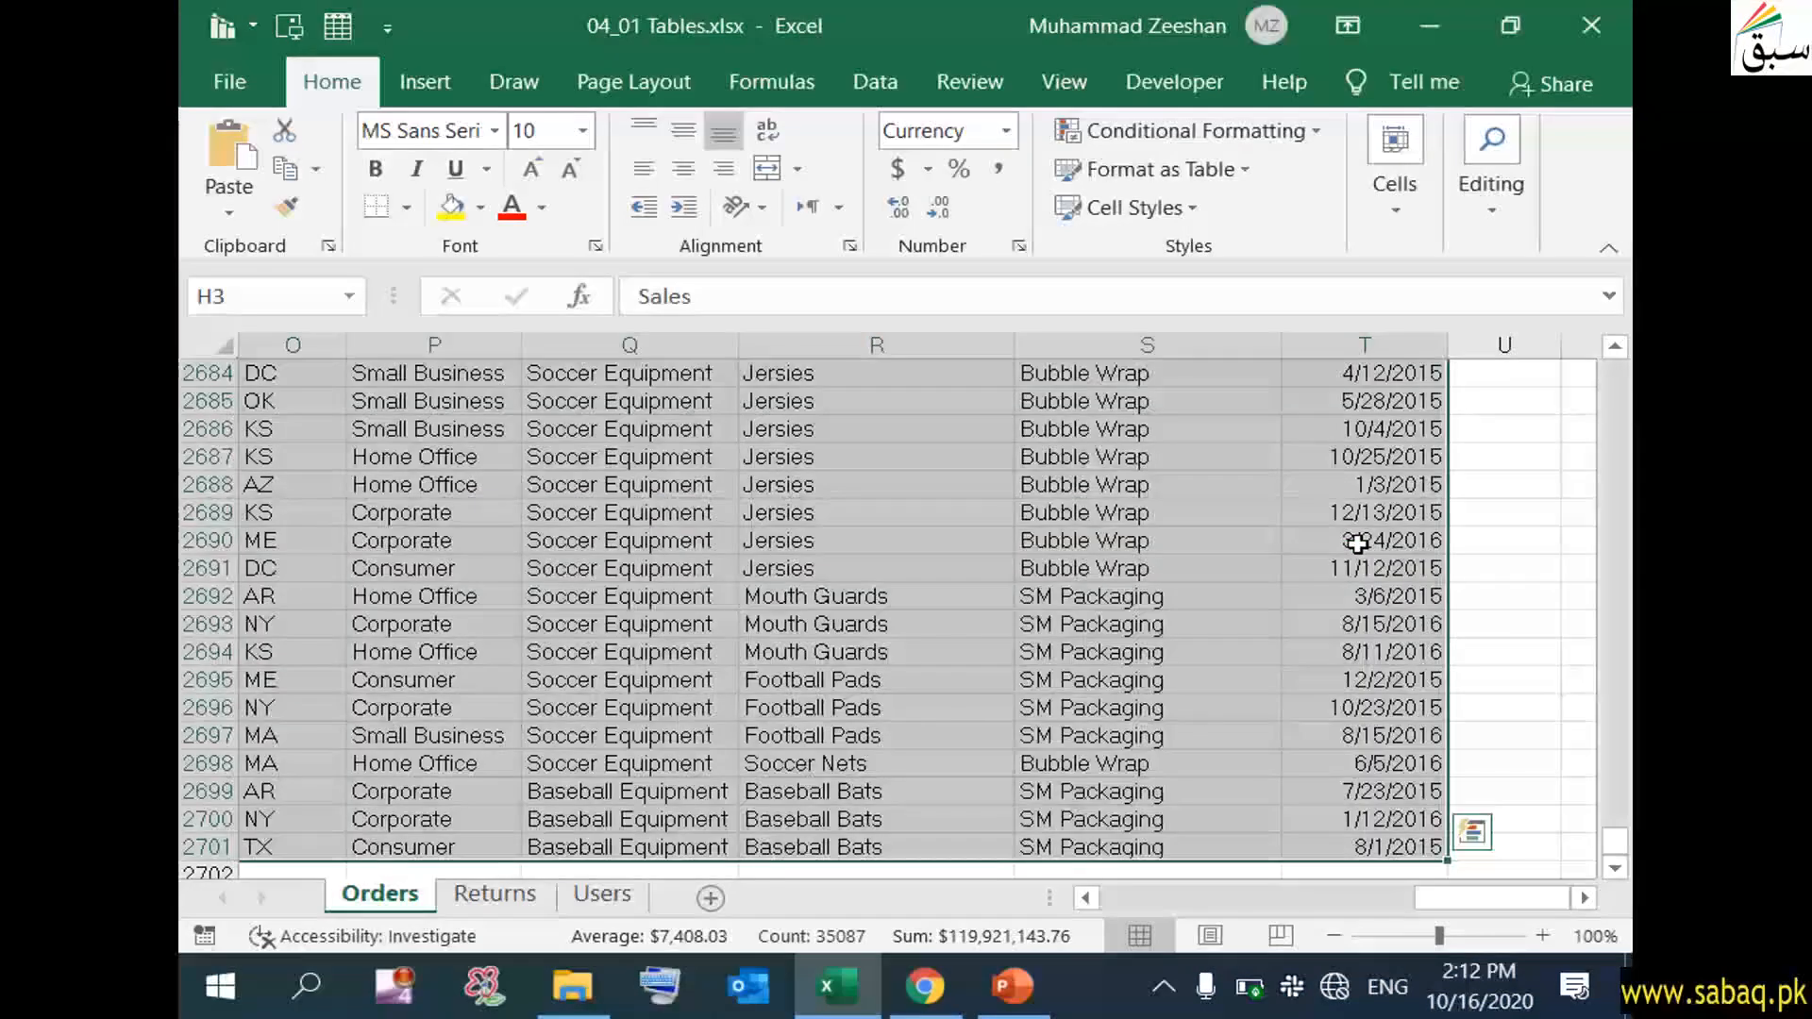
pyautogui.moveTo(1615, 840); pyautogui.dragTo(1614, 366)
pyautogui.moveTo(1499, 896); pyautogui.dragTo(1146, 914)
pyautogui.click(539, 585)
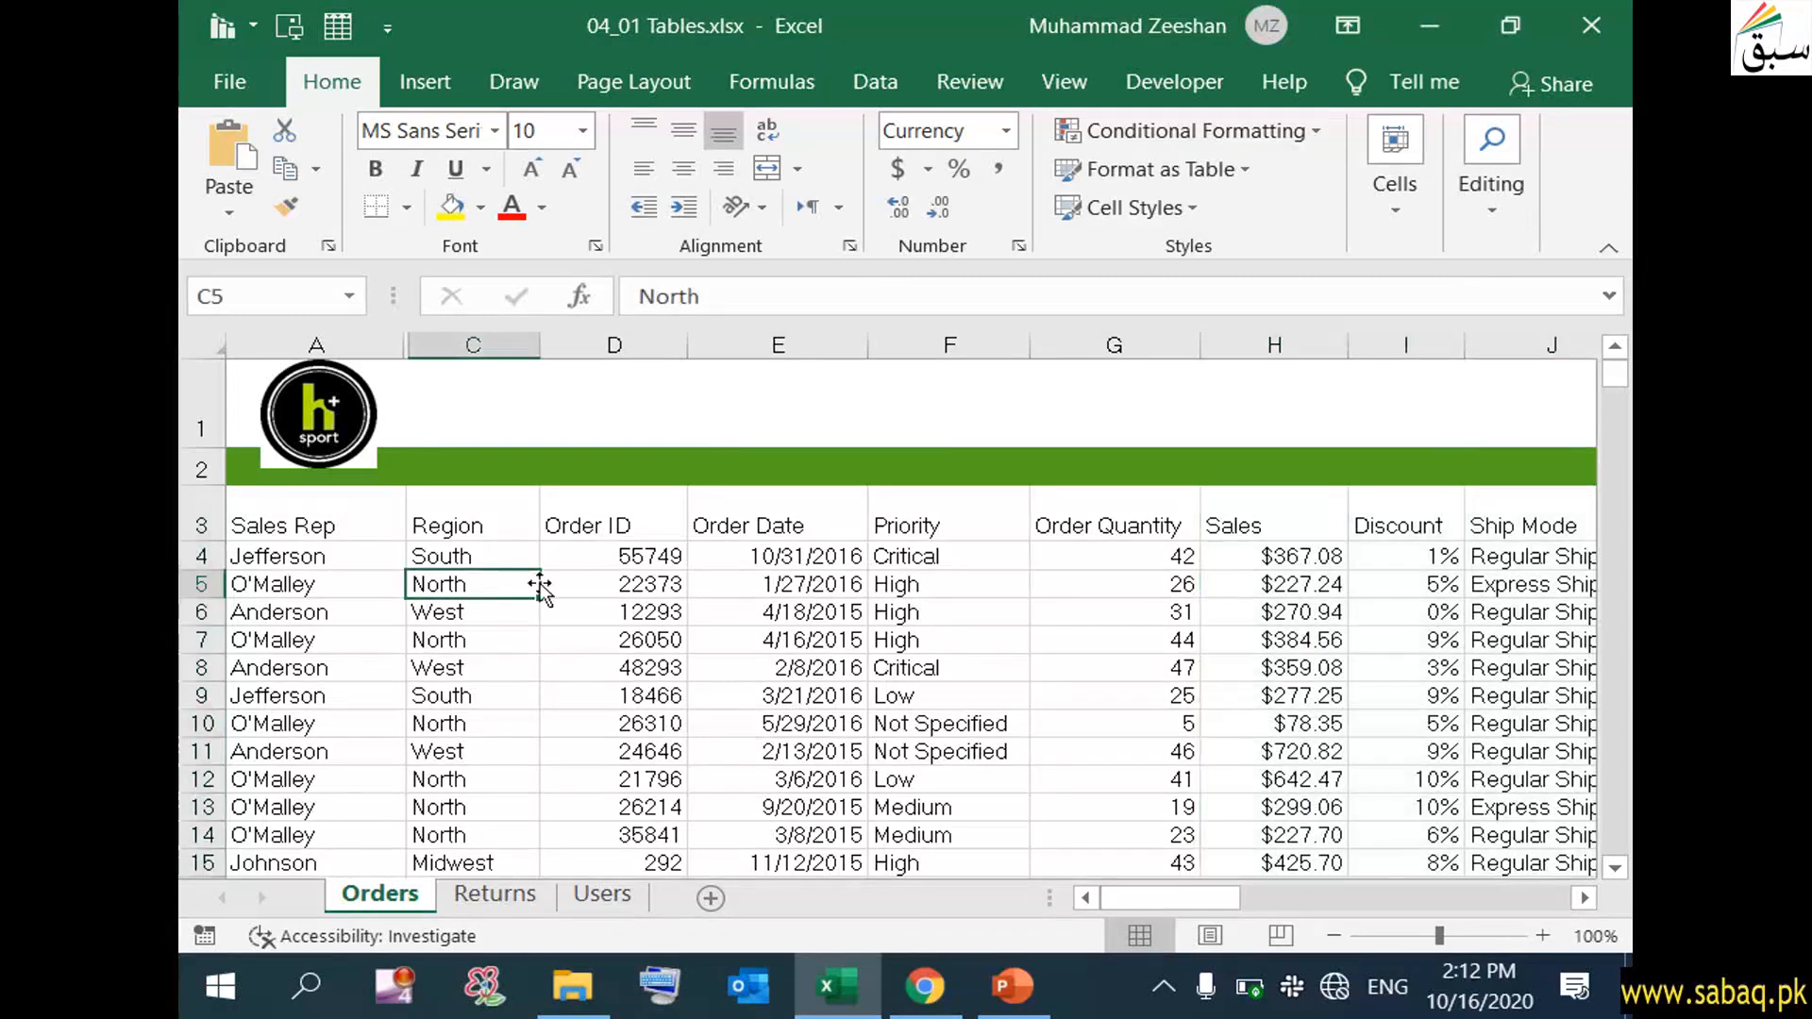
# - Convert the full order data range A3:T2701 on the Orders sheet into a table with headers
pyautogui.moveTo(320, 514); pyautogui.dragTo(1363, 526)
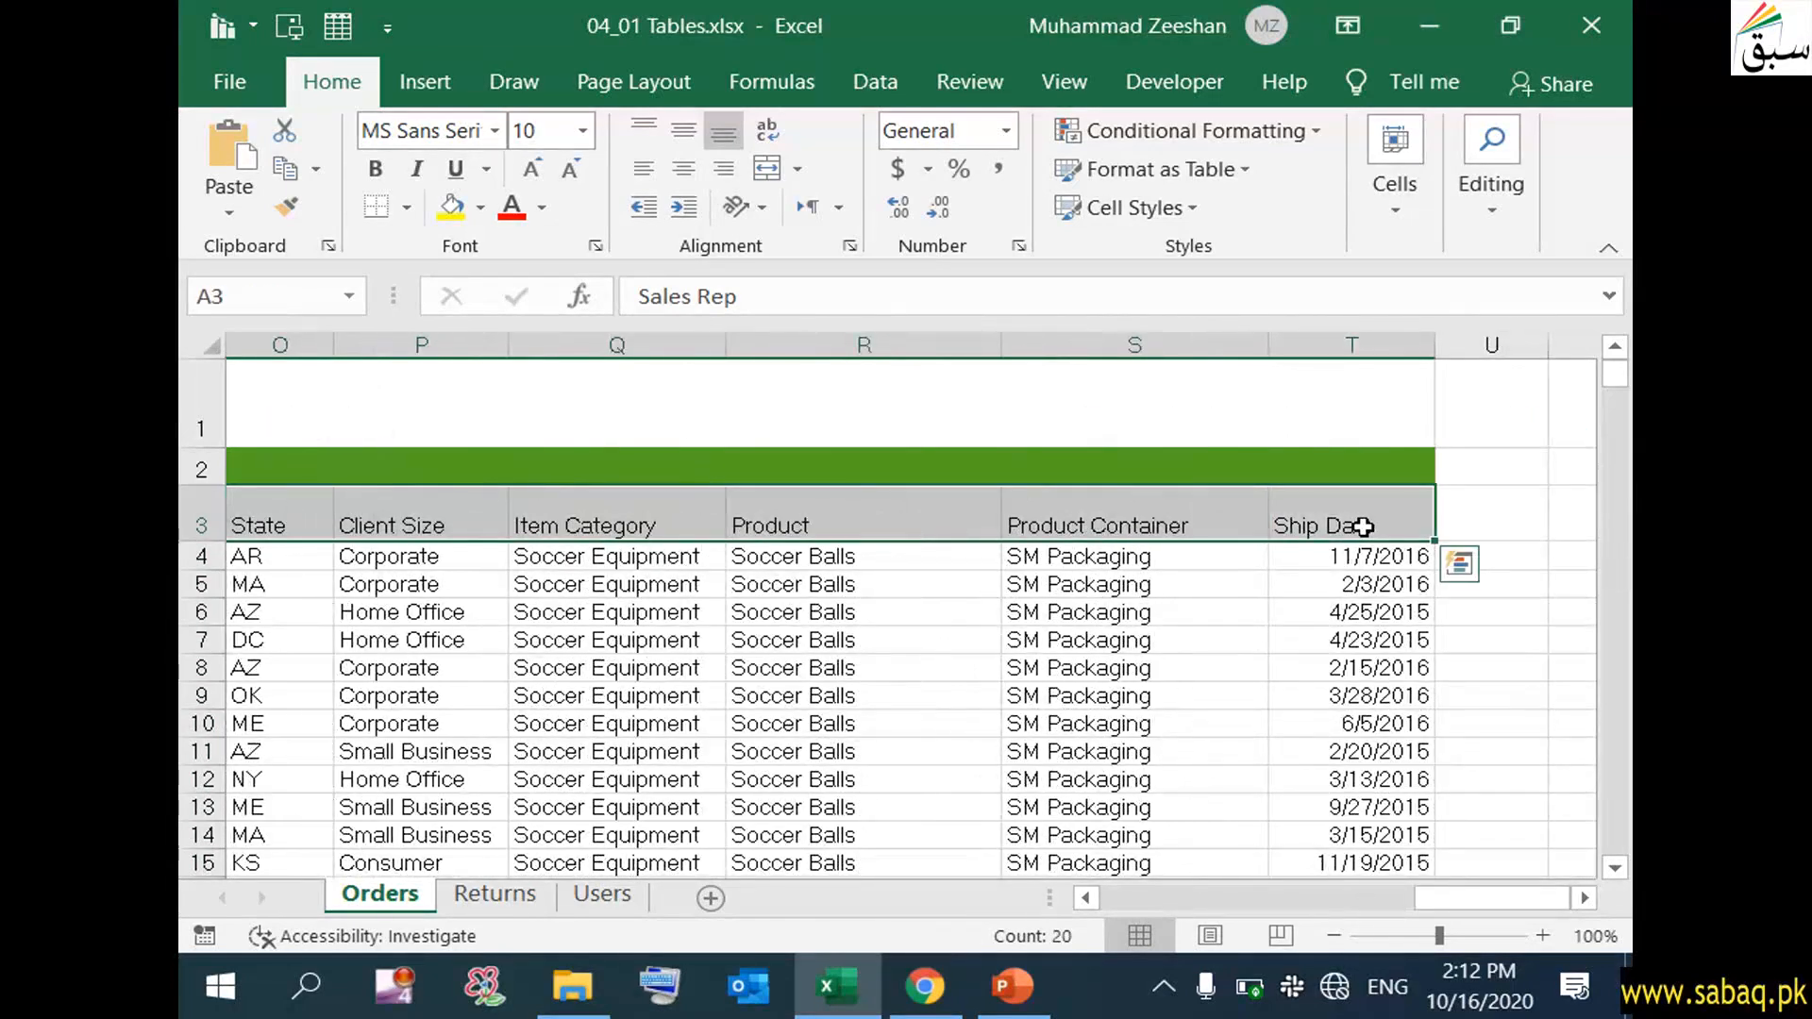
pyautogui.hotkey('ctrl', 'shift', 'Down')
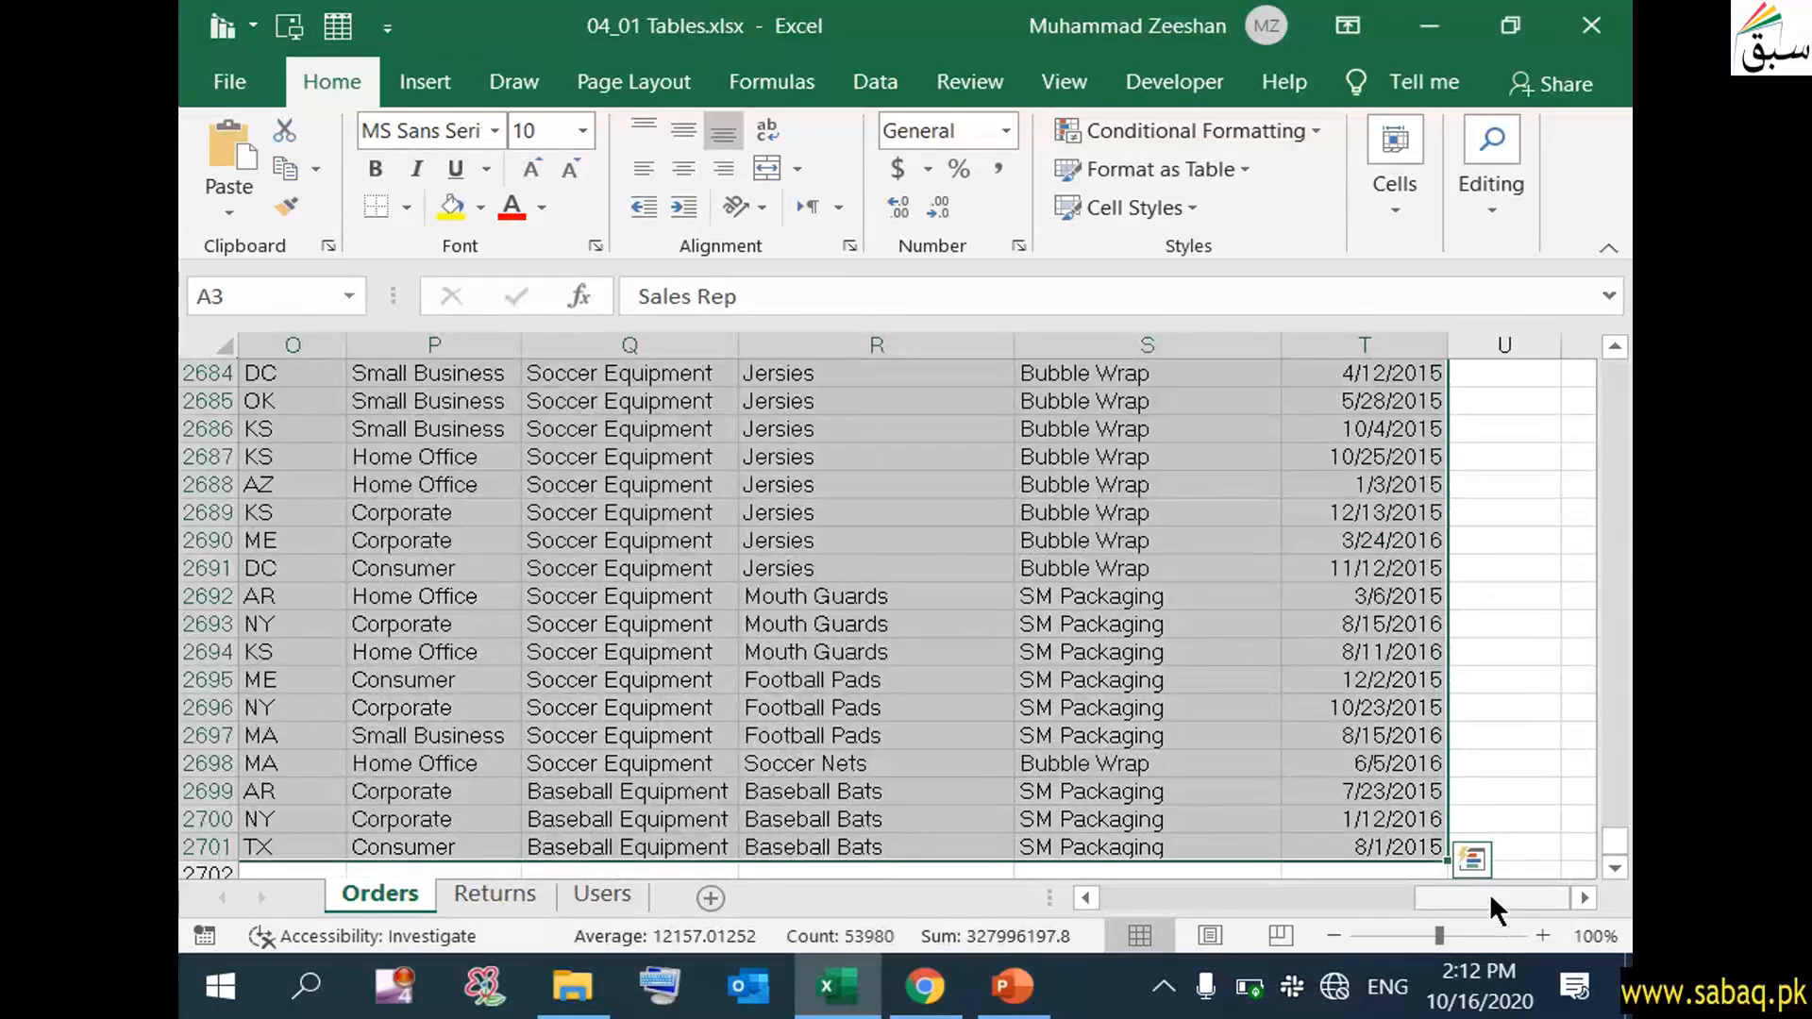
pyautogui.moveTo(1491, 897); pyautogui.dragTo(1051, 897)
pyautogui.scroll(14, 906, 786)
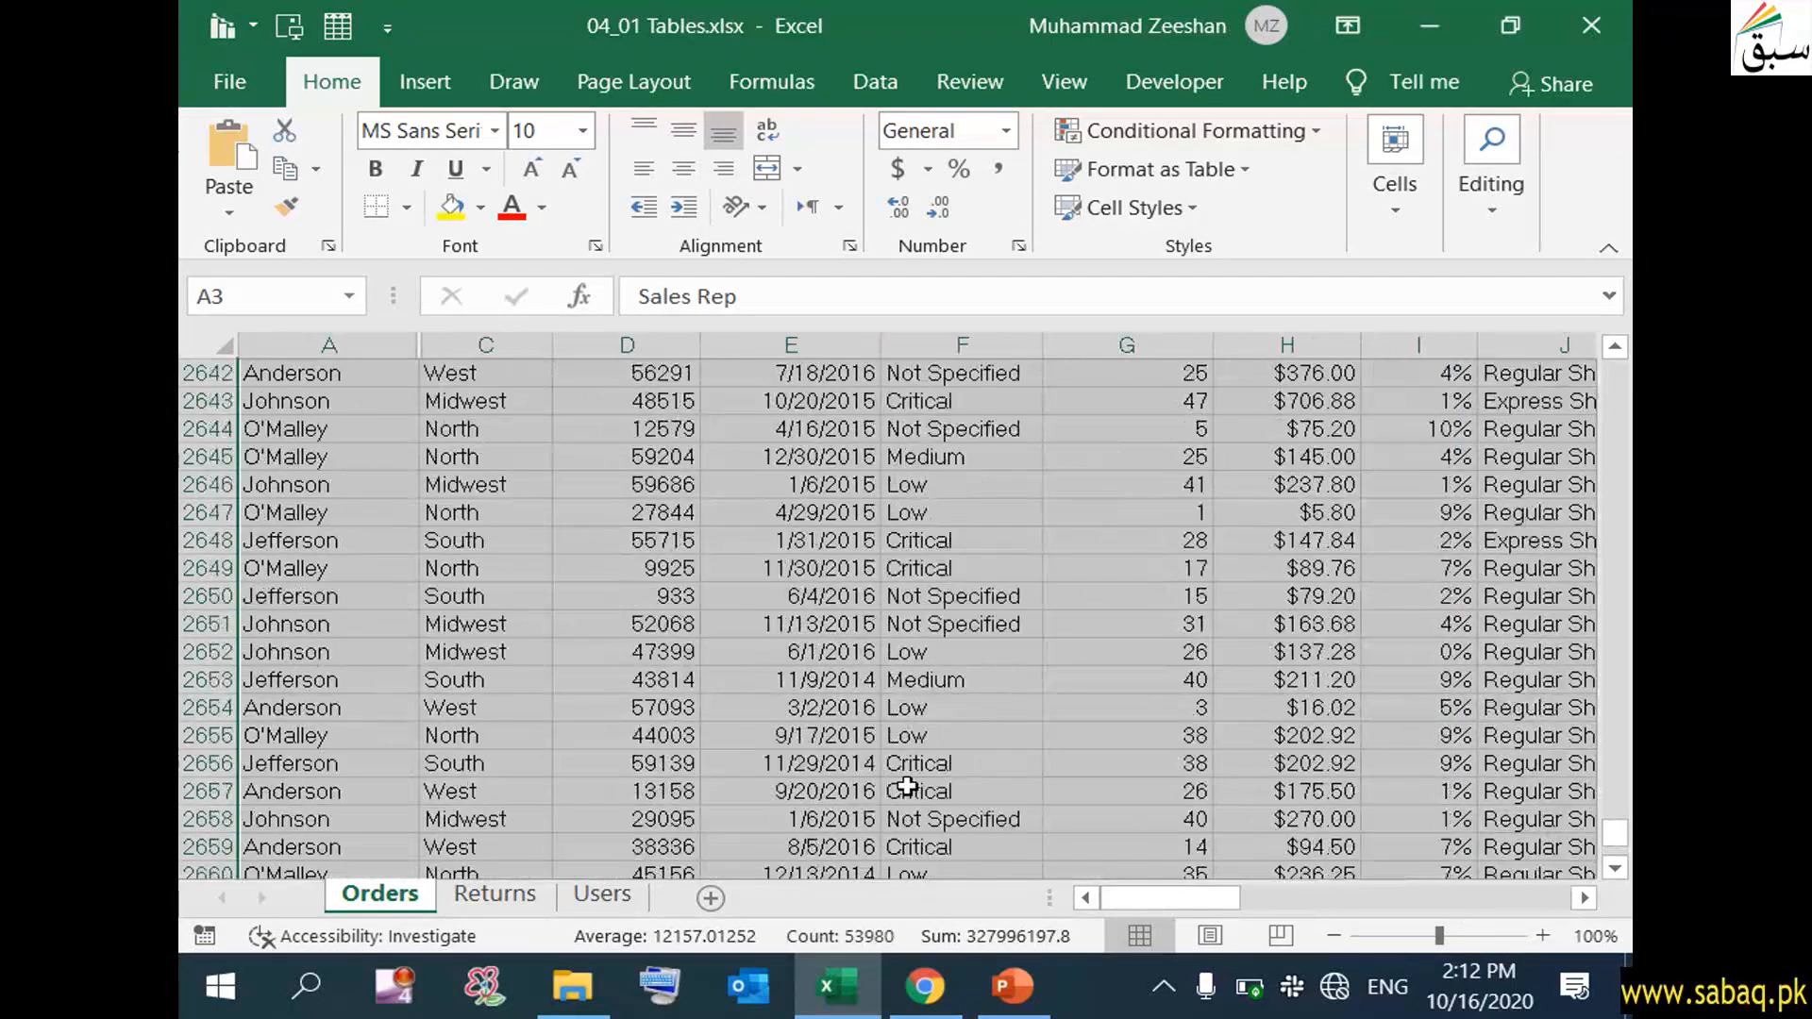
pyautogui.scroll(7, 906, 786)
pyautogui.moveTo(1617, 849); pyautogui.dragTo(1625, 328)
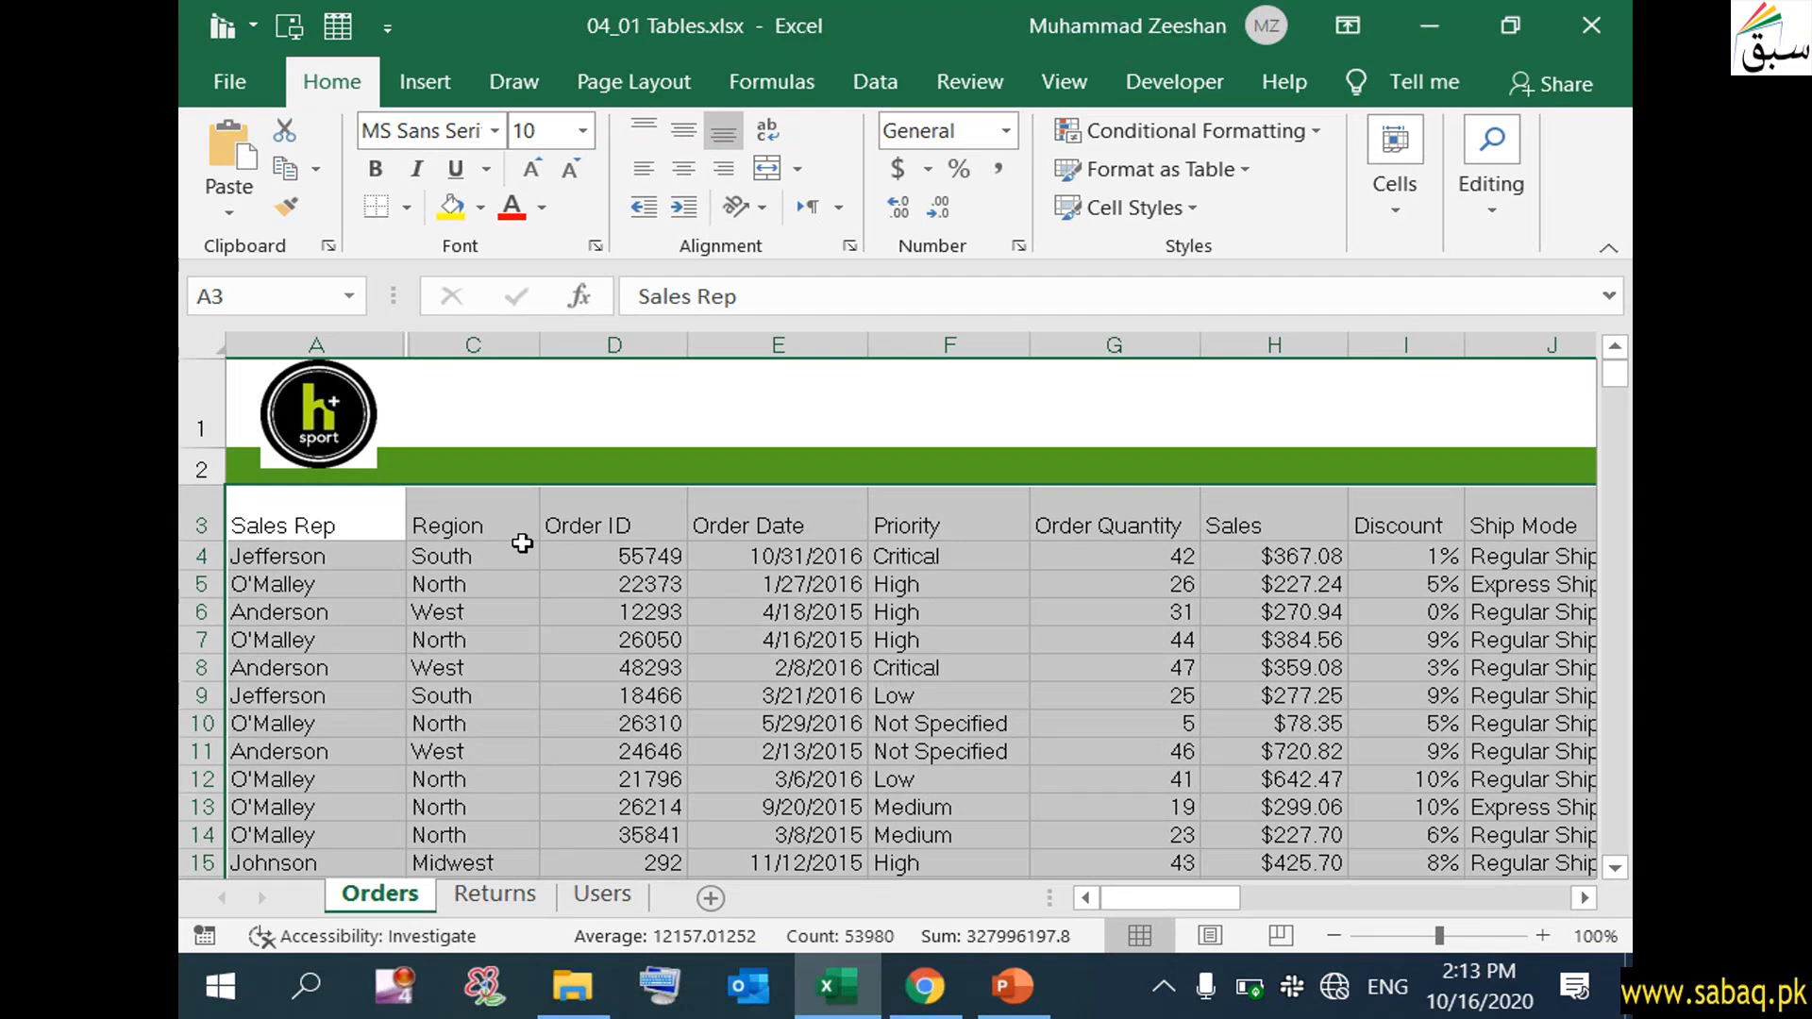
pyautogui.hotkey('ctrl', 't')
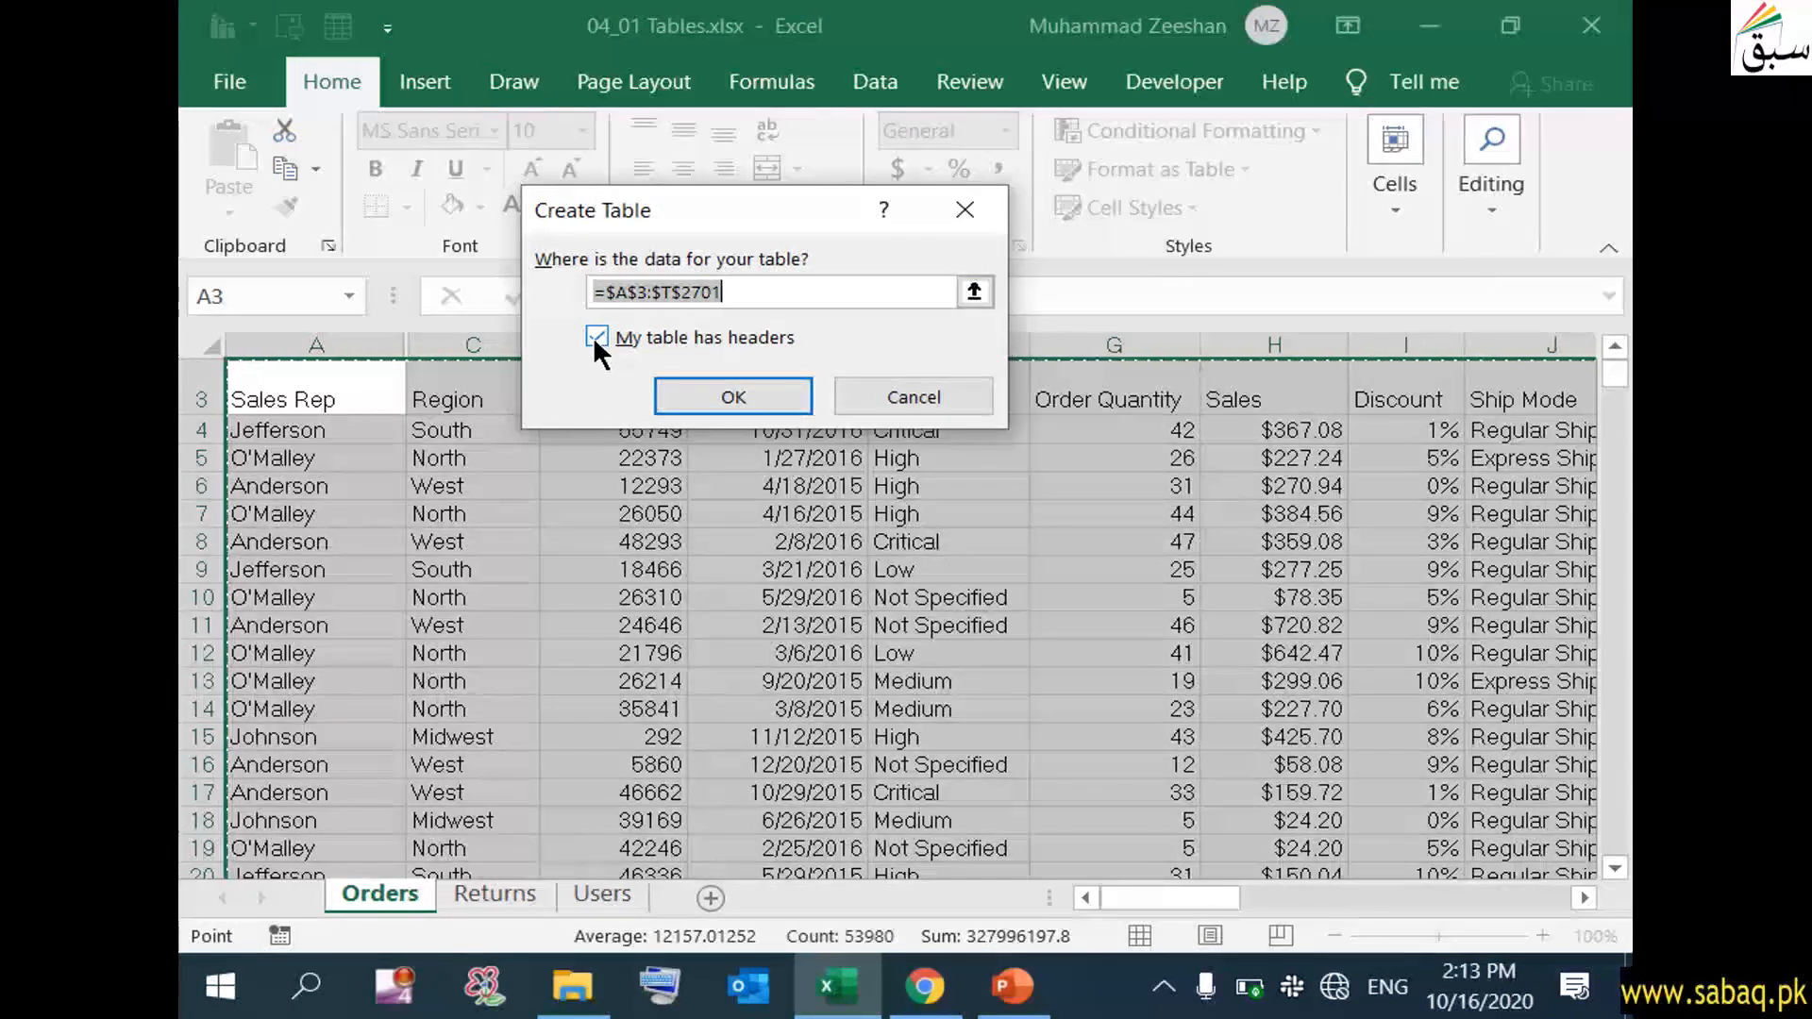
pyautogui.click(768, 387)
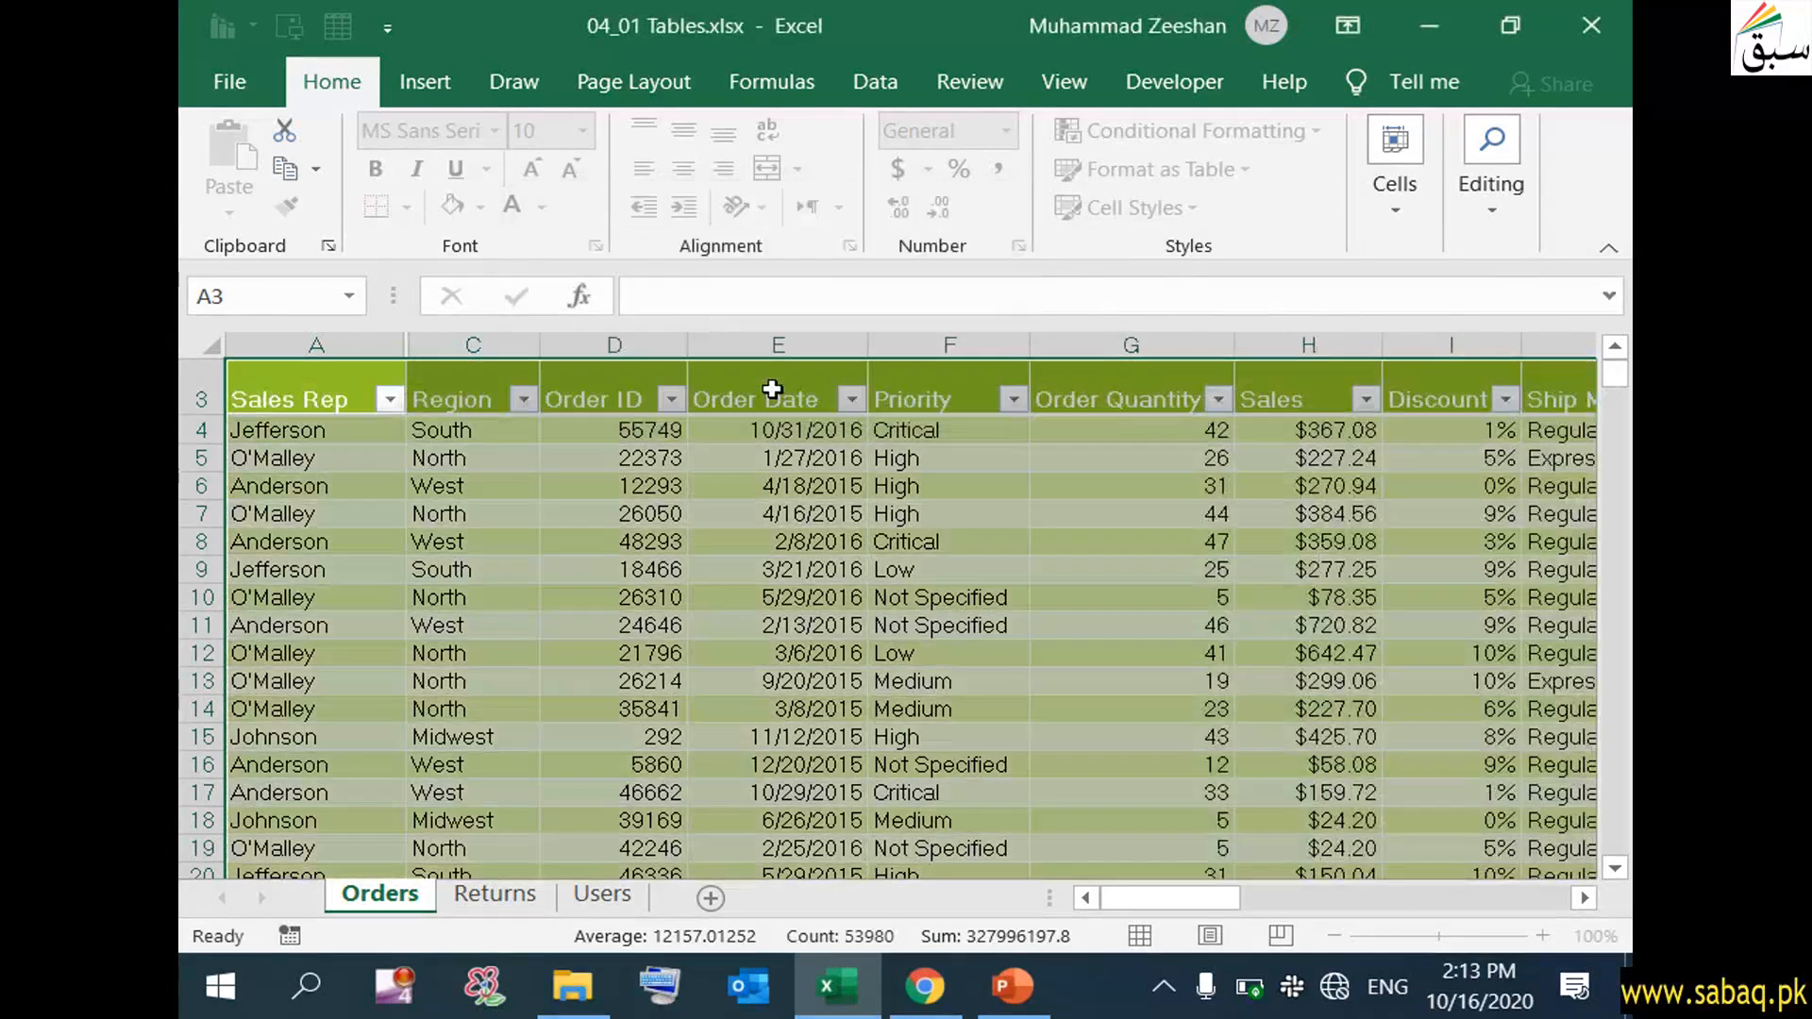
pyautogui.click(851, 541)
pyautogui.scroll(1, 854, 540)
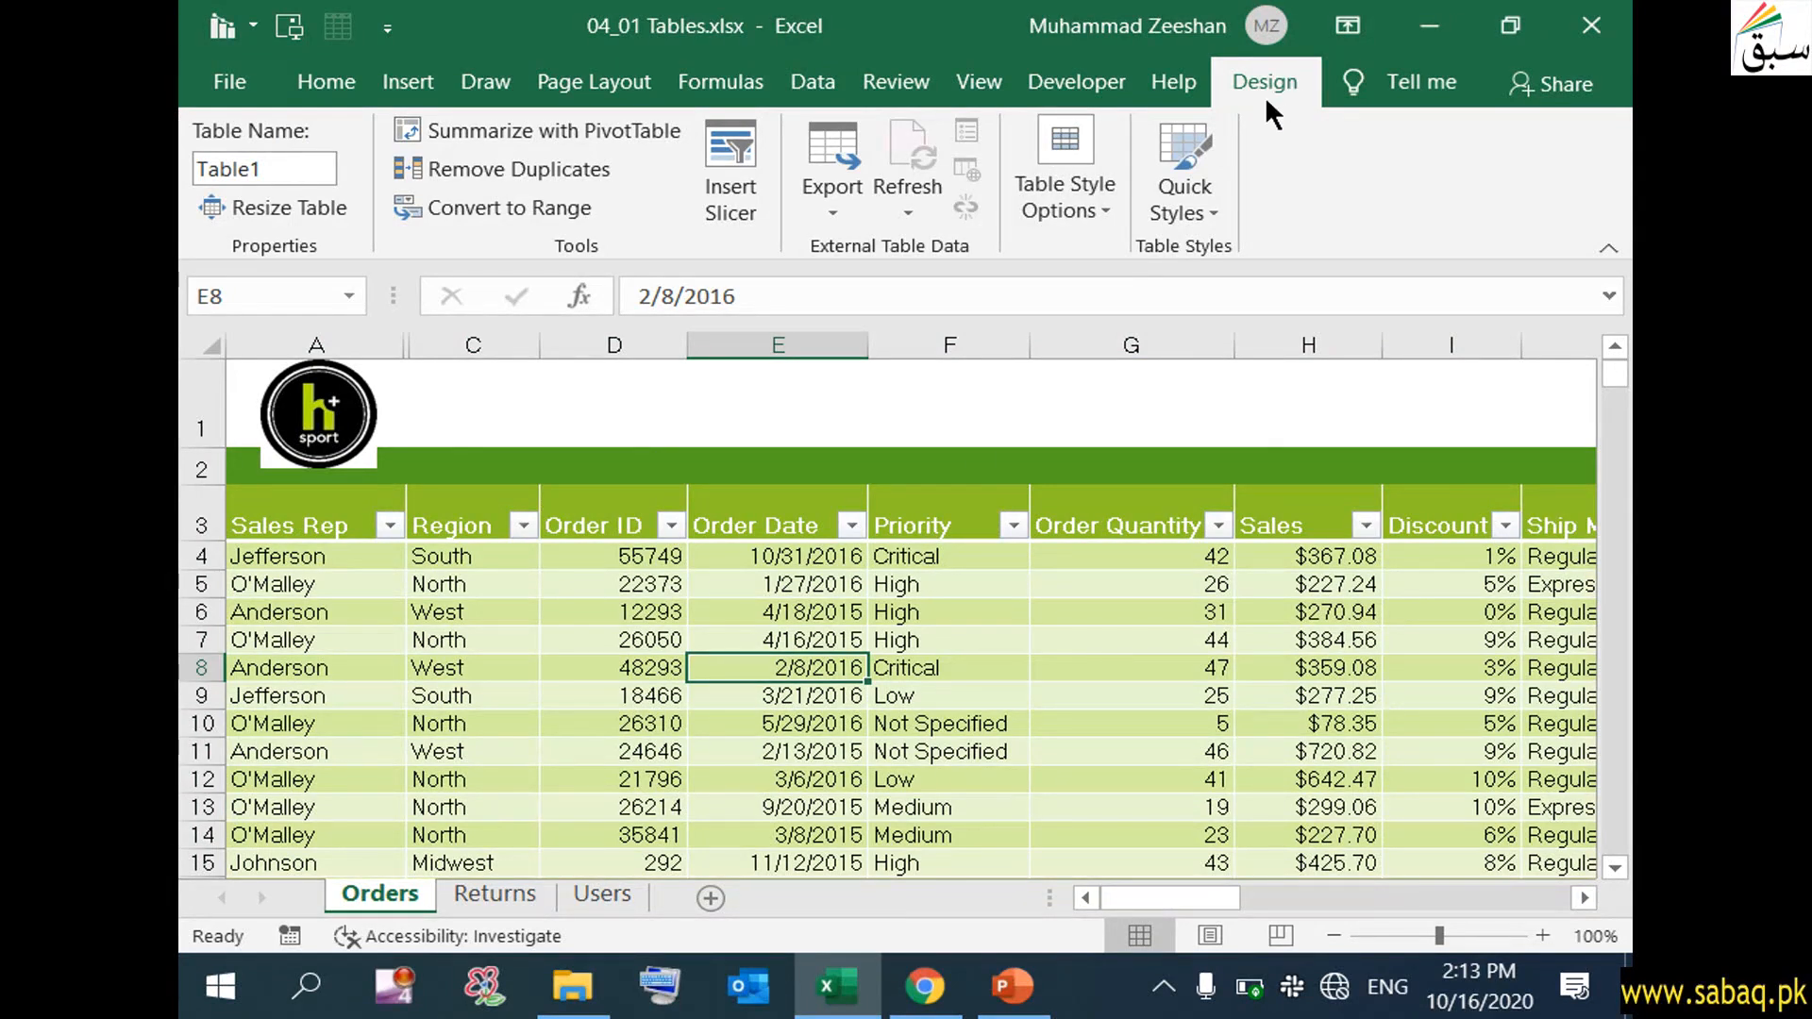
# - Browse the table's quick styles and the Format as Table style gallery without applying another style
pyautogui.click(1093, 208)
pyautogui.click(1093, 207)
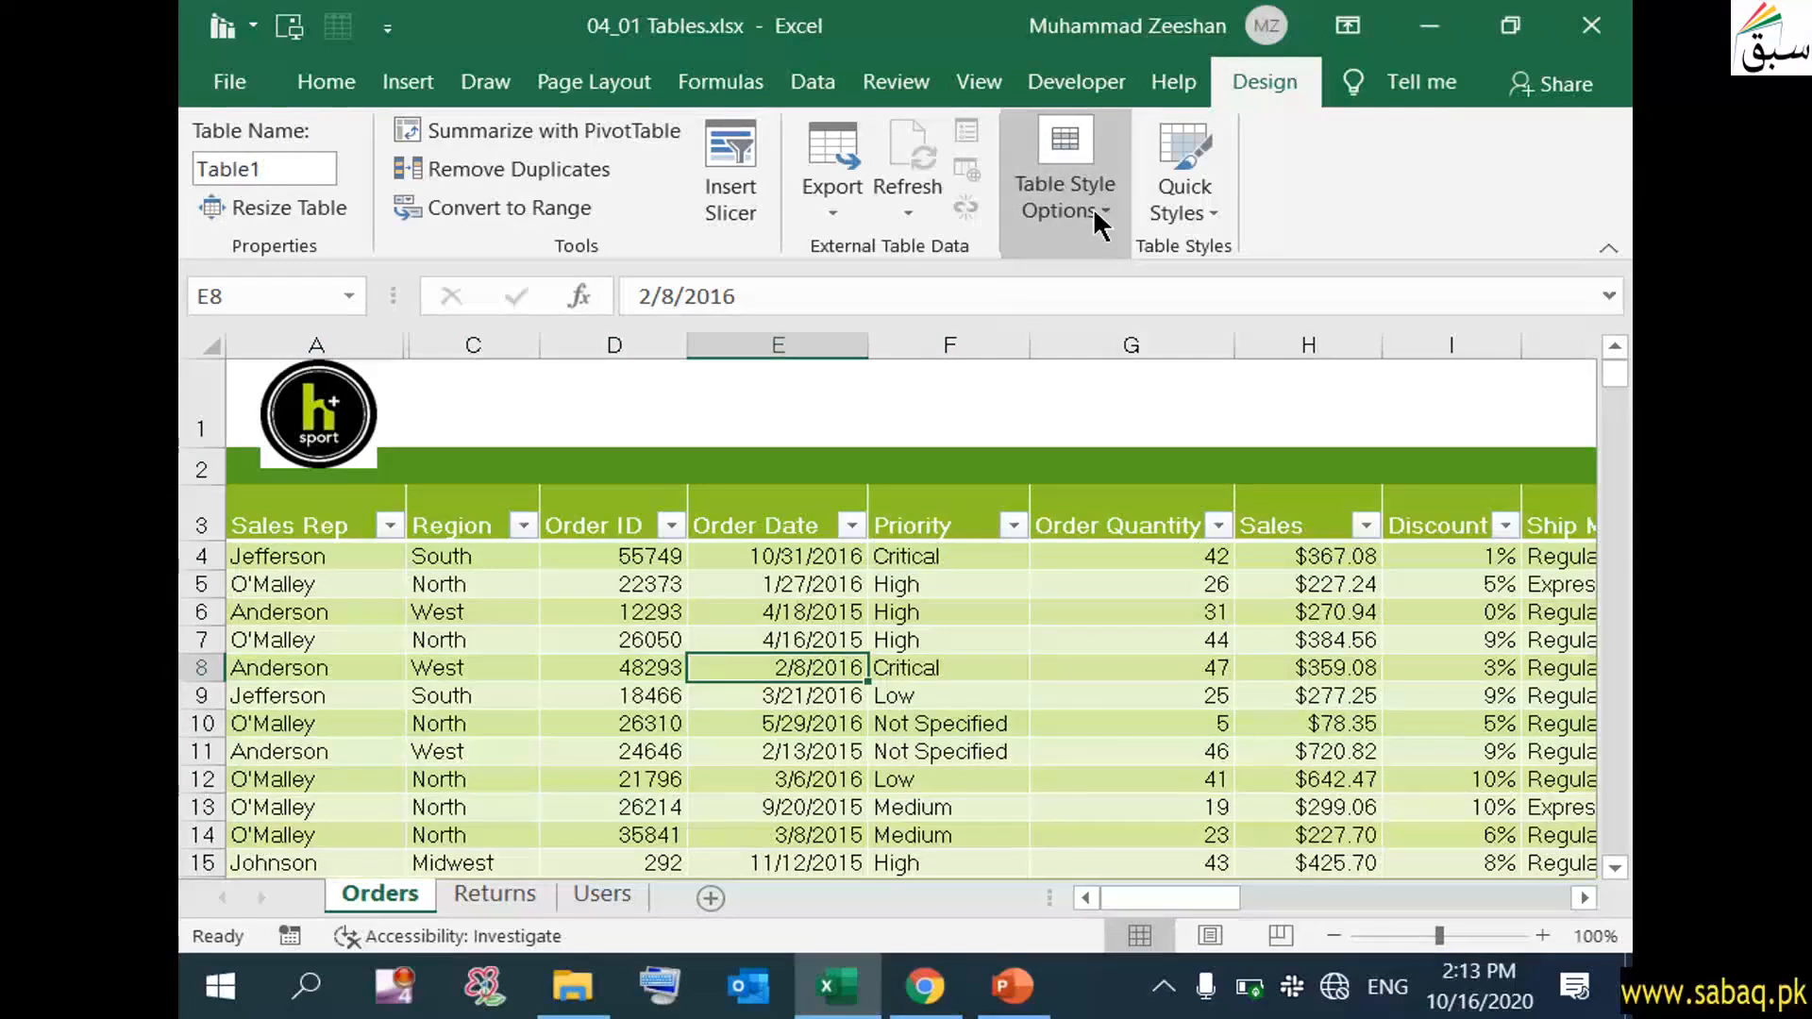
pyautogui.click(1186, 199)
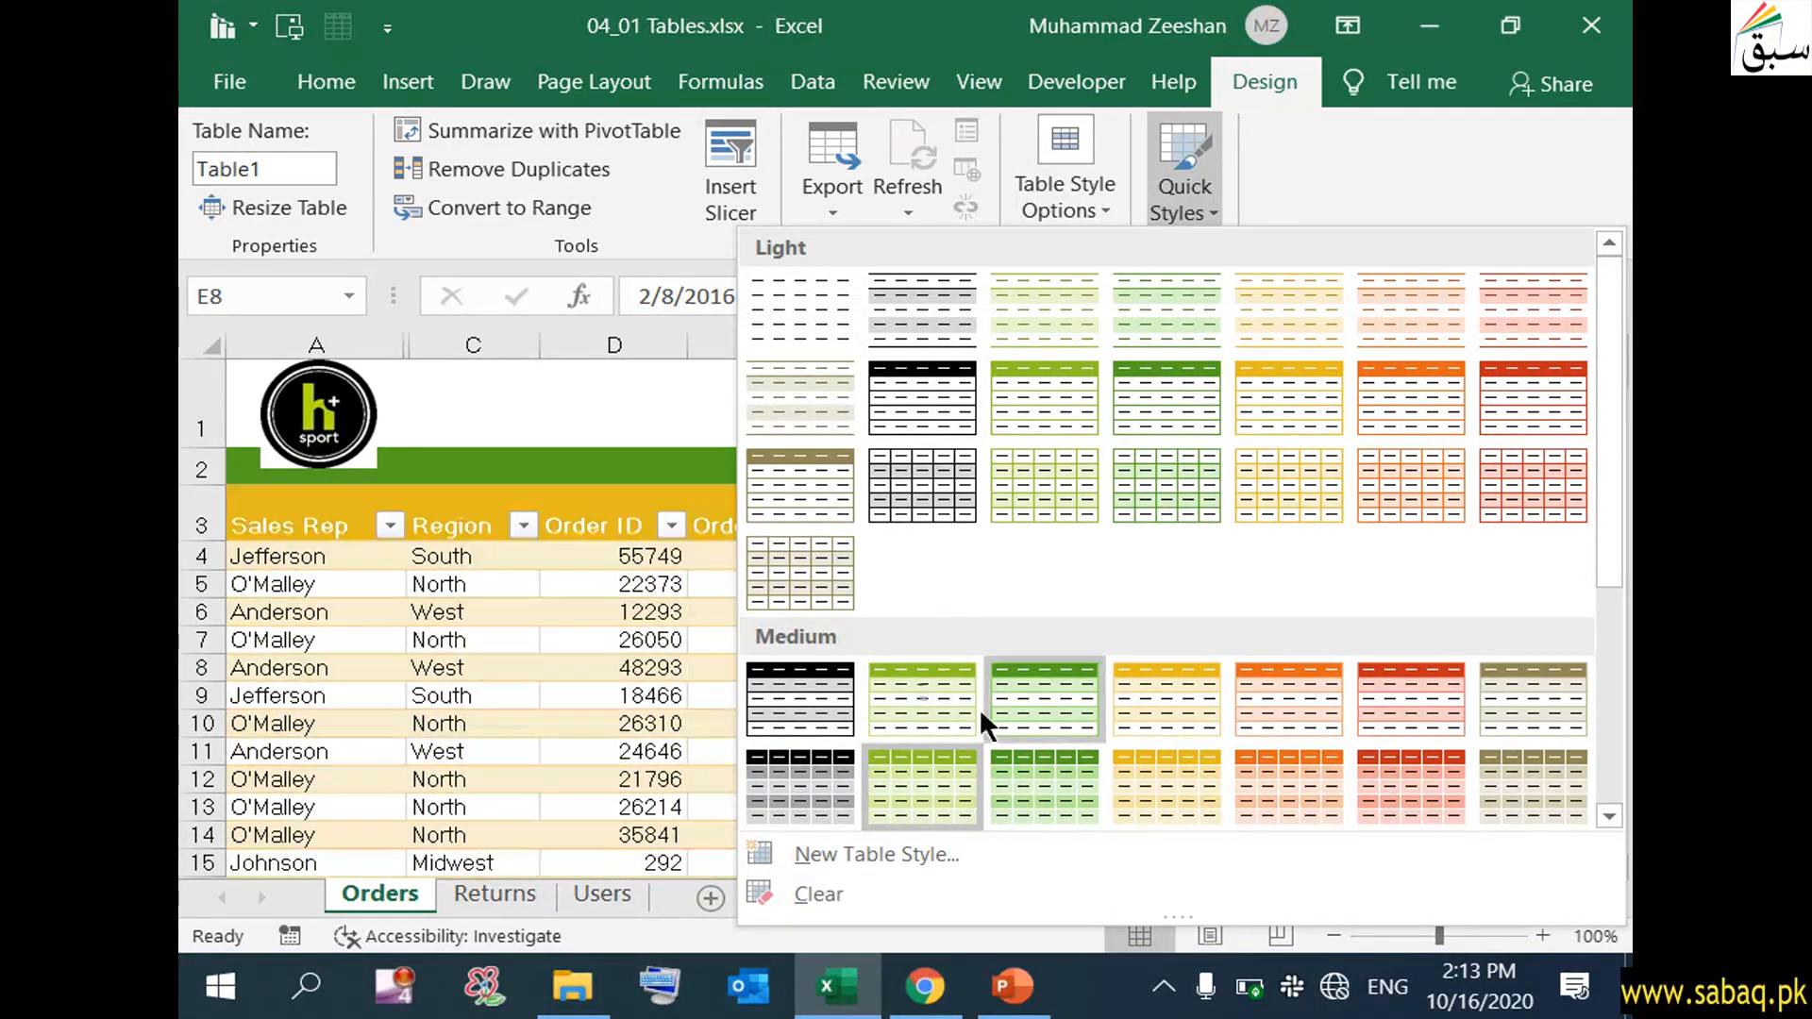
pyautogui.click(570, 405)
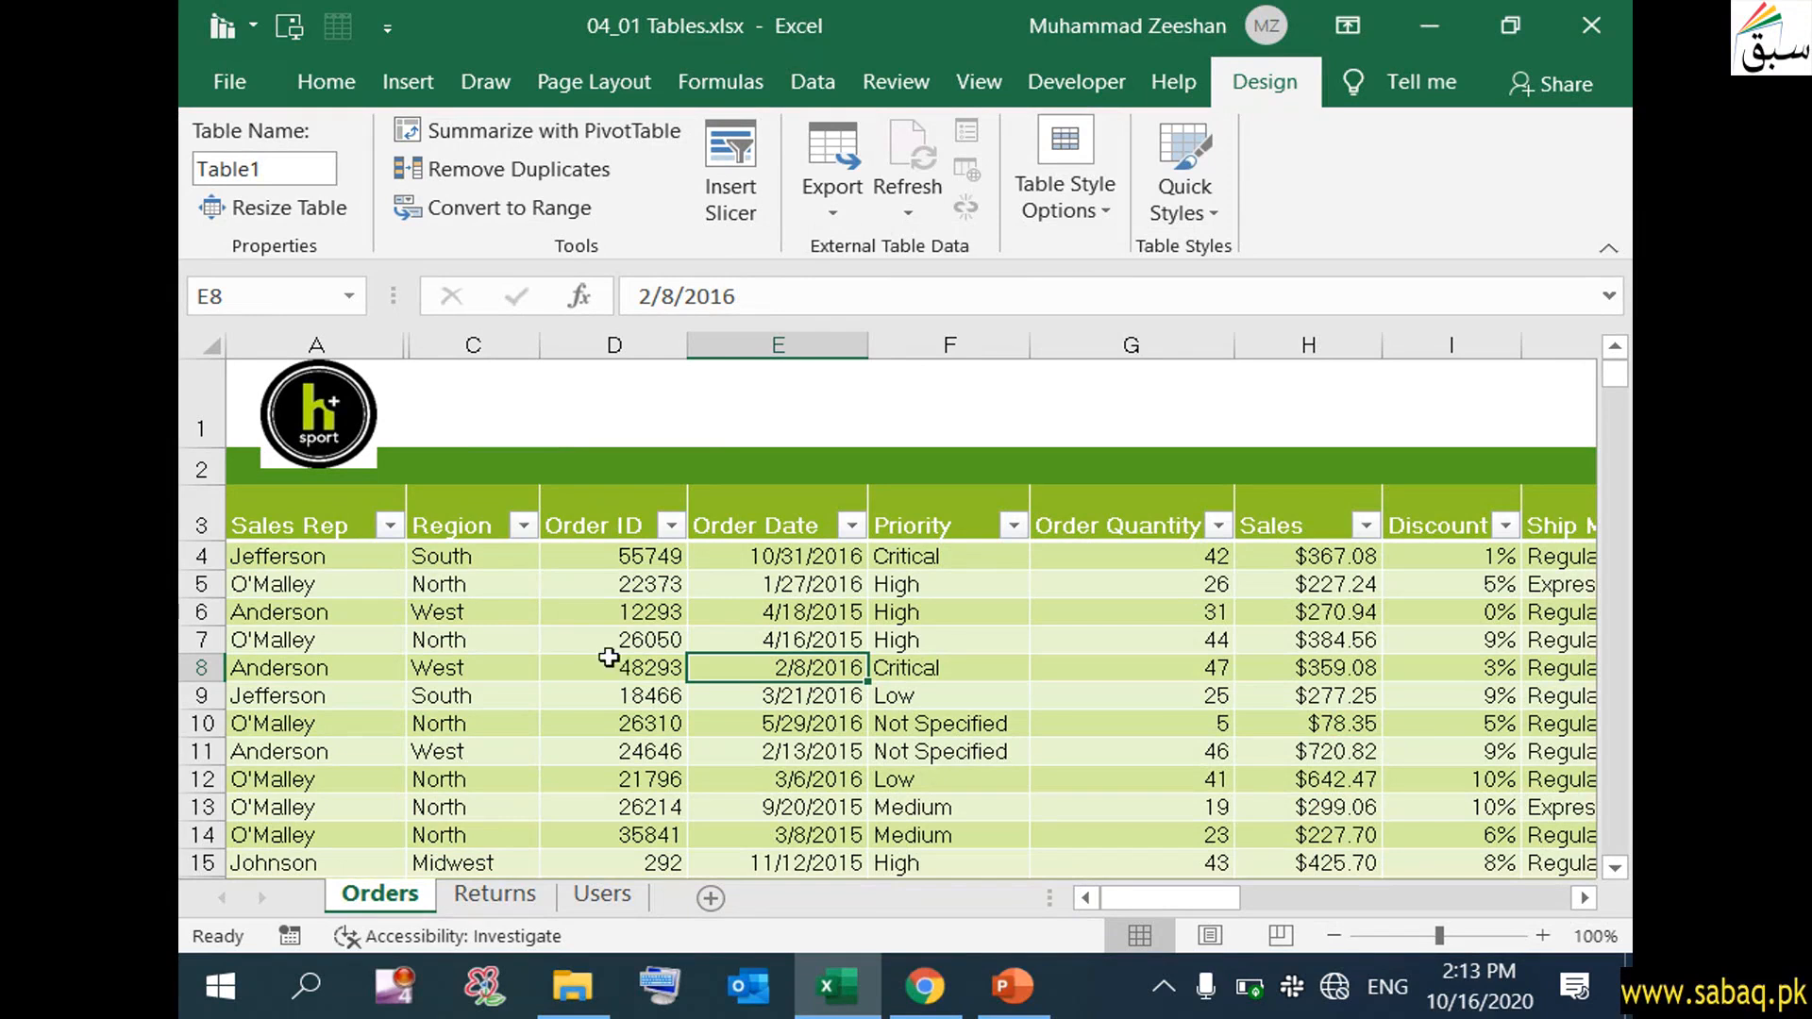
pyautogui.click(329, 83)
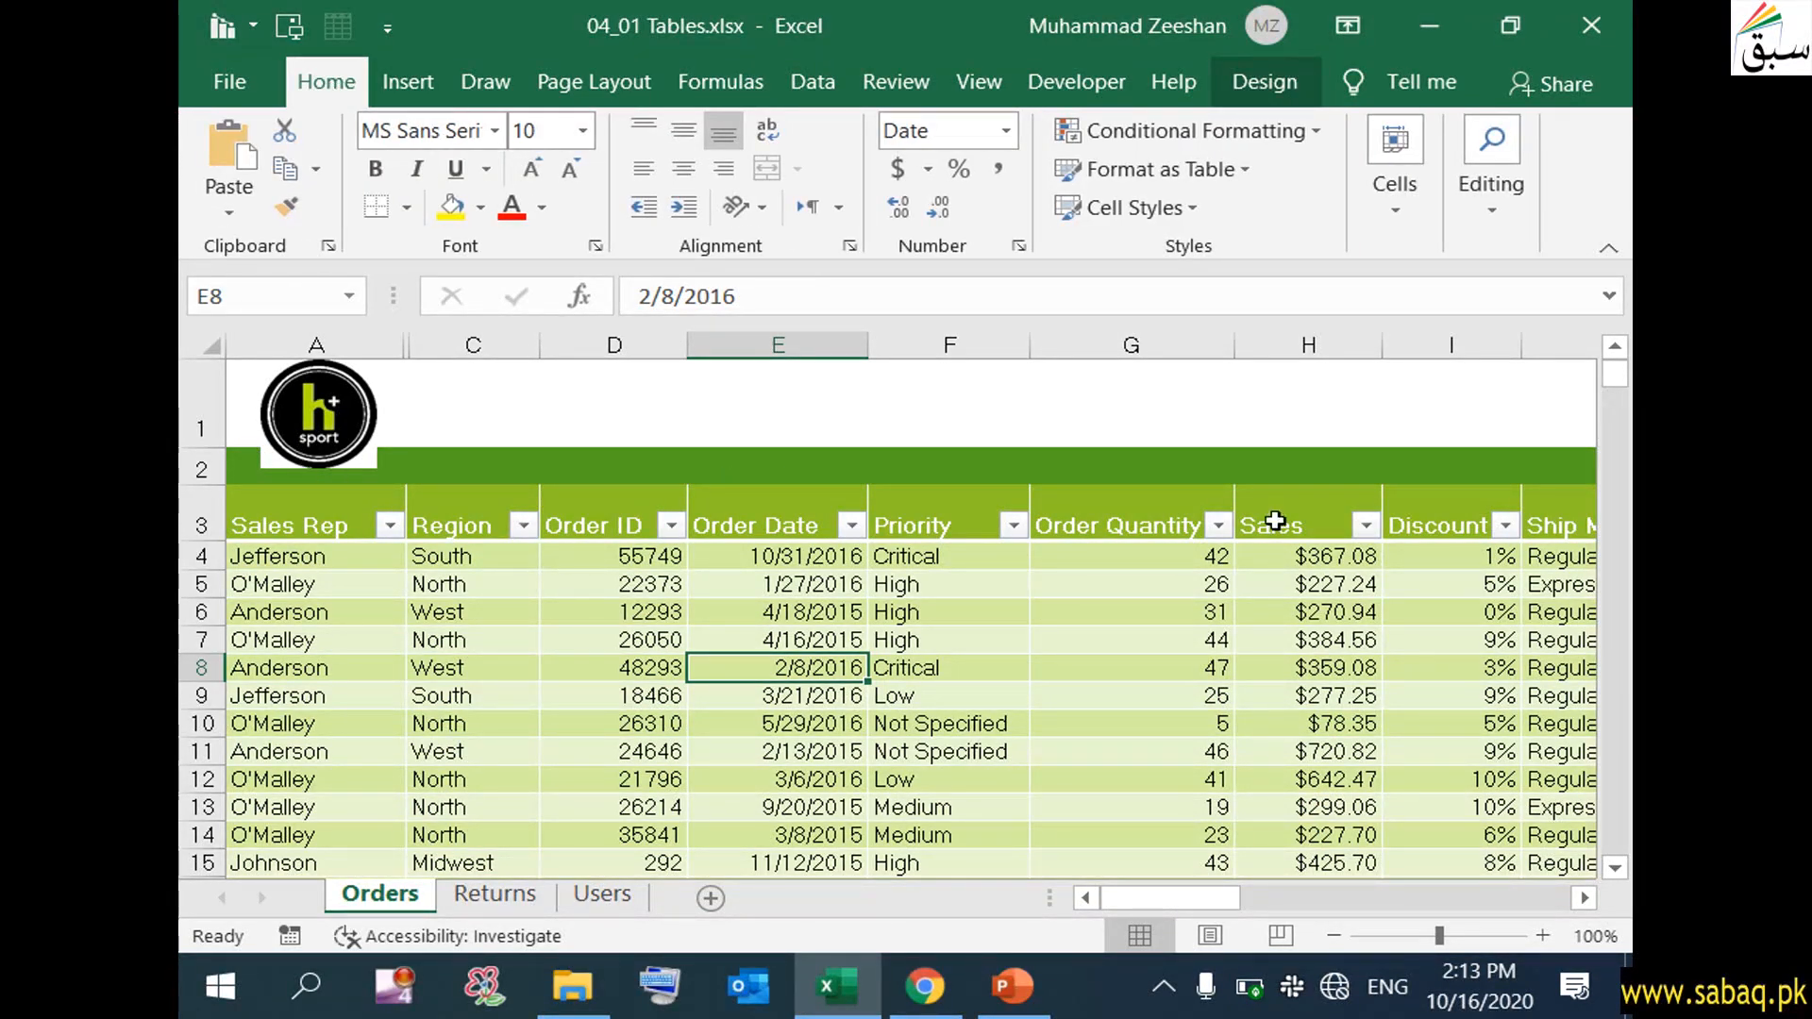
pyautogui.click(1242, 170)
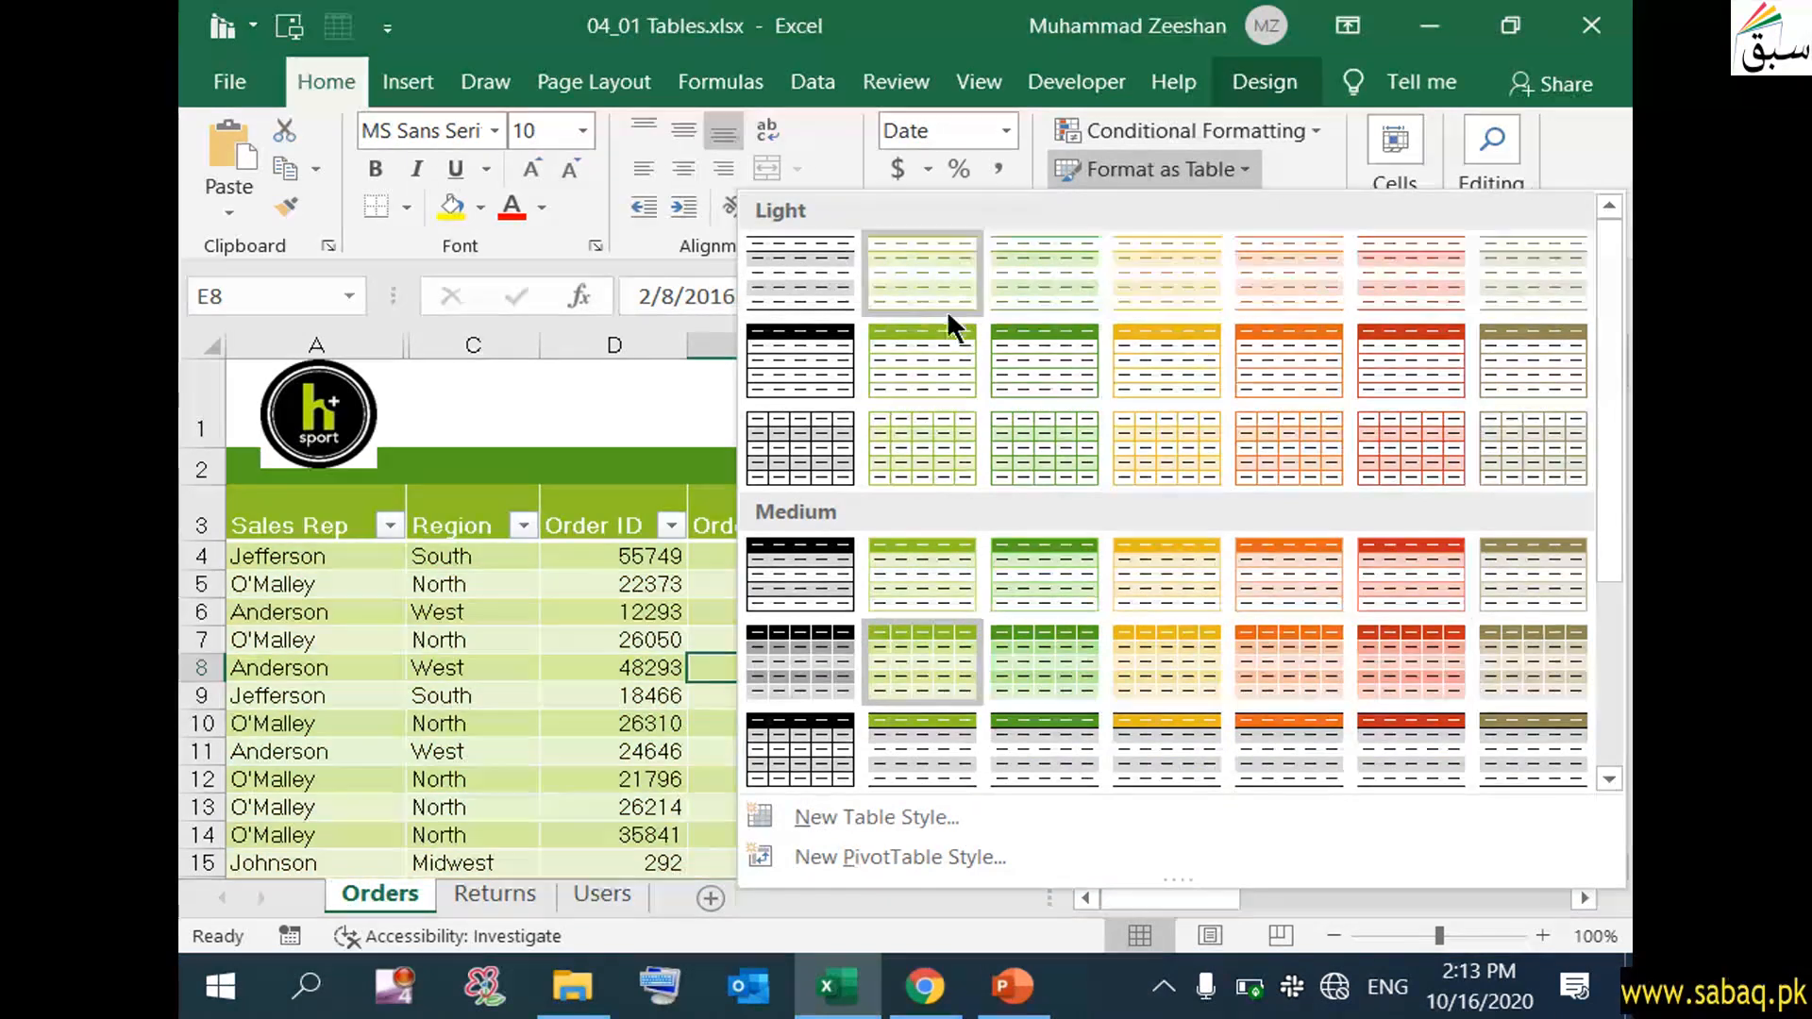
pyautogui.click(694, 419)
pyautogui.press('Right')
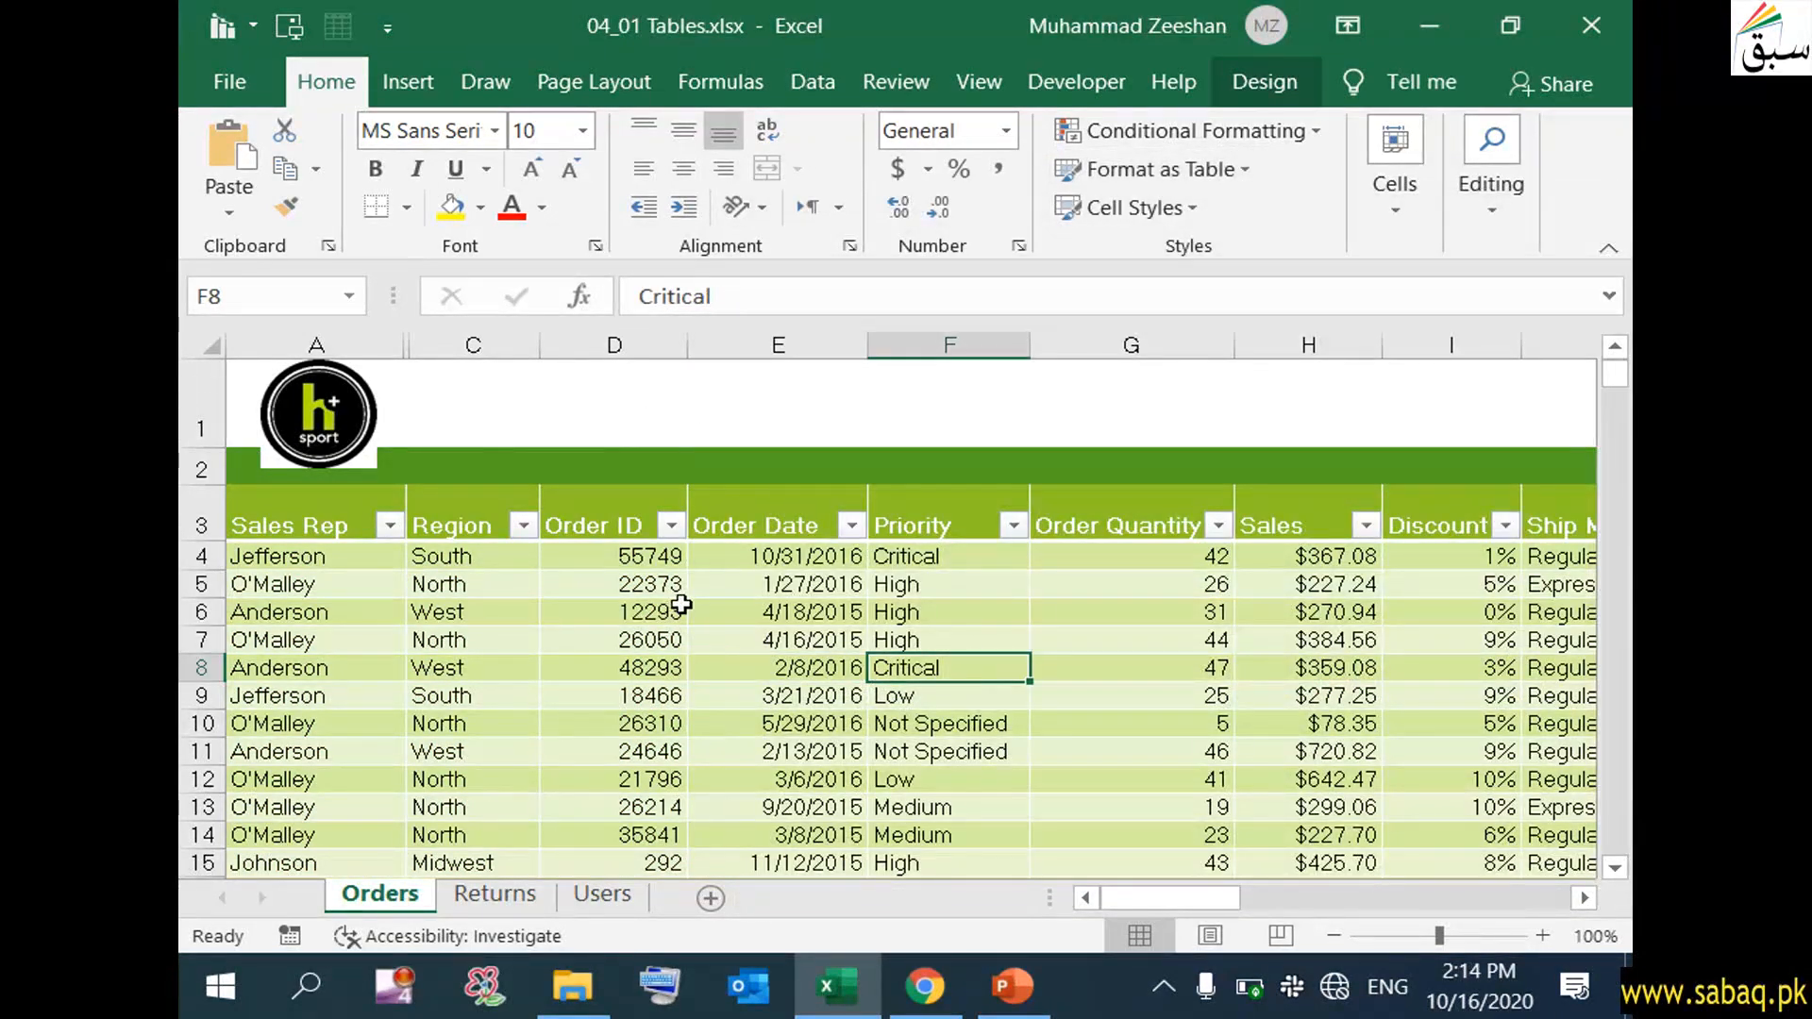
# - Examine the table's header cells from Sales Rep to Priority and the sort and filter options of the Sales Rep column
pyautogui.click(350, 527)
pyautogui.click(501, 521)
pyautogui.click(608, 508)
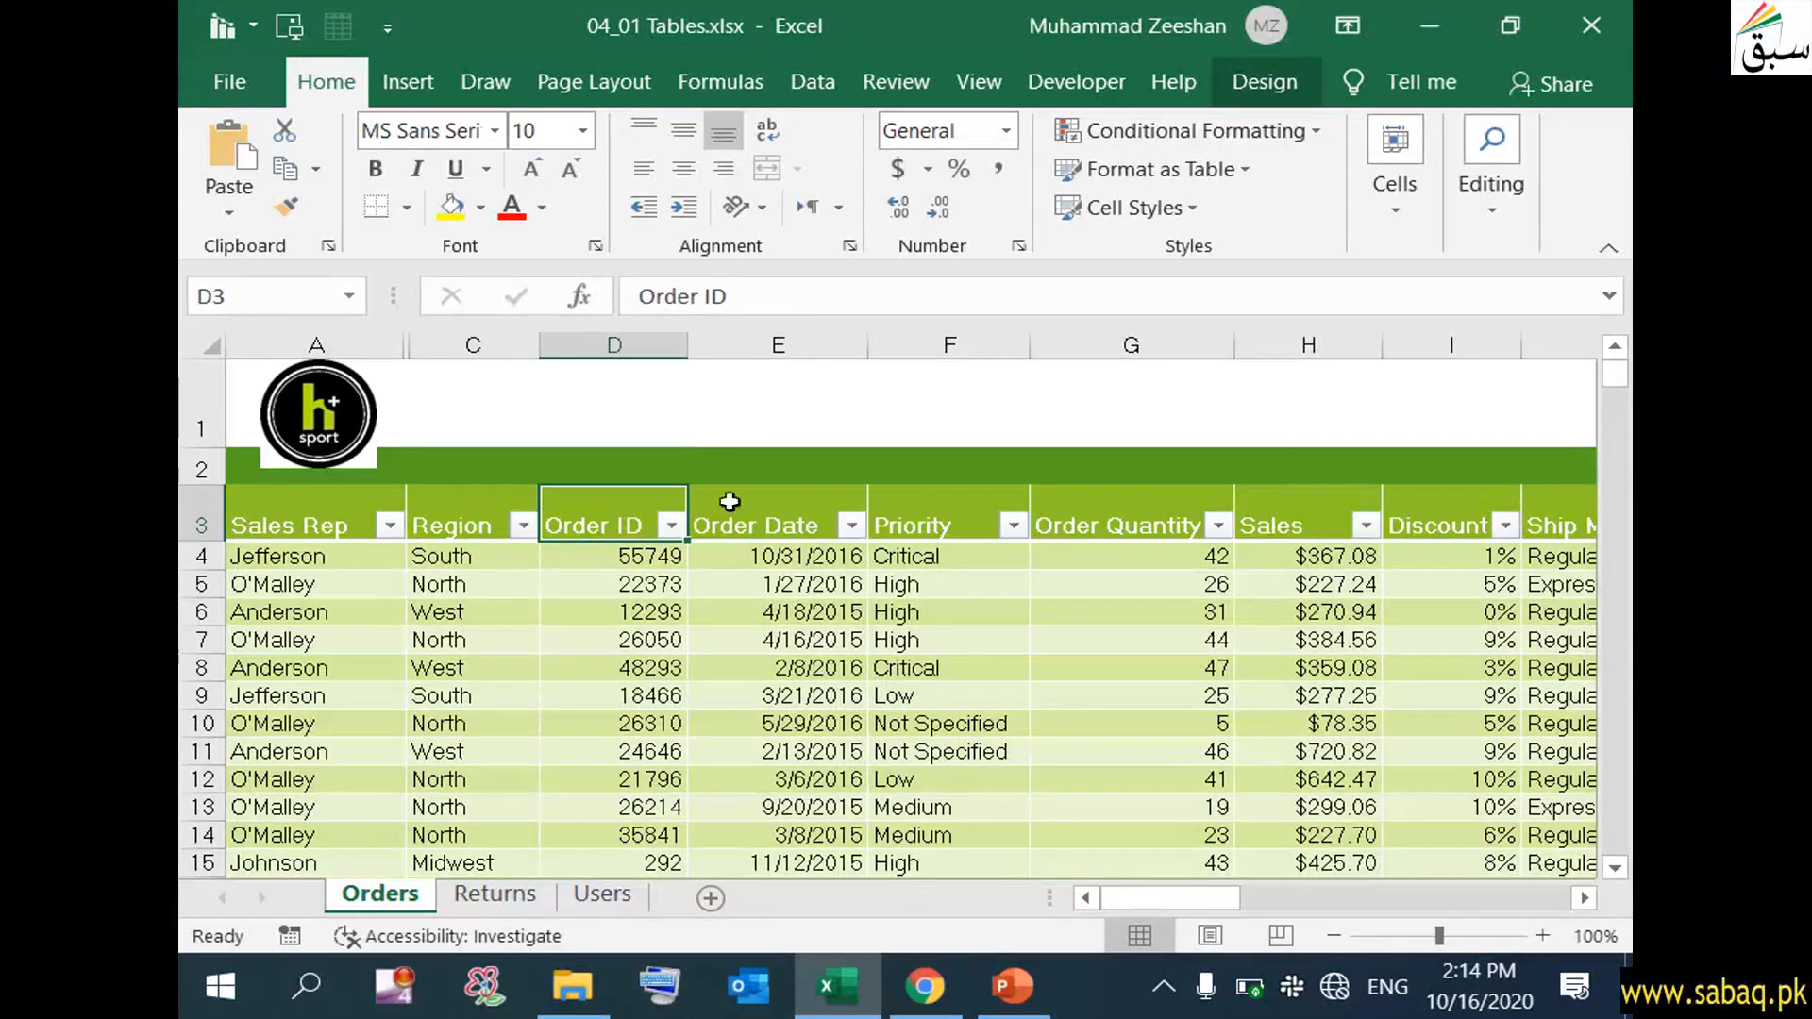
pyautogui.click(728, 496)
pyautogui.click(940, 487)
pyautogui.click(1163, 633)
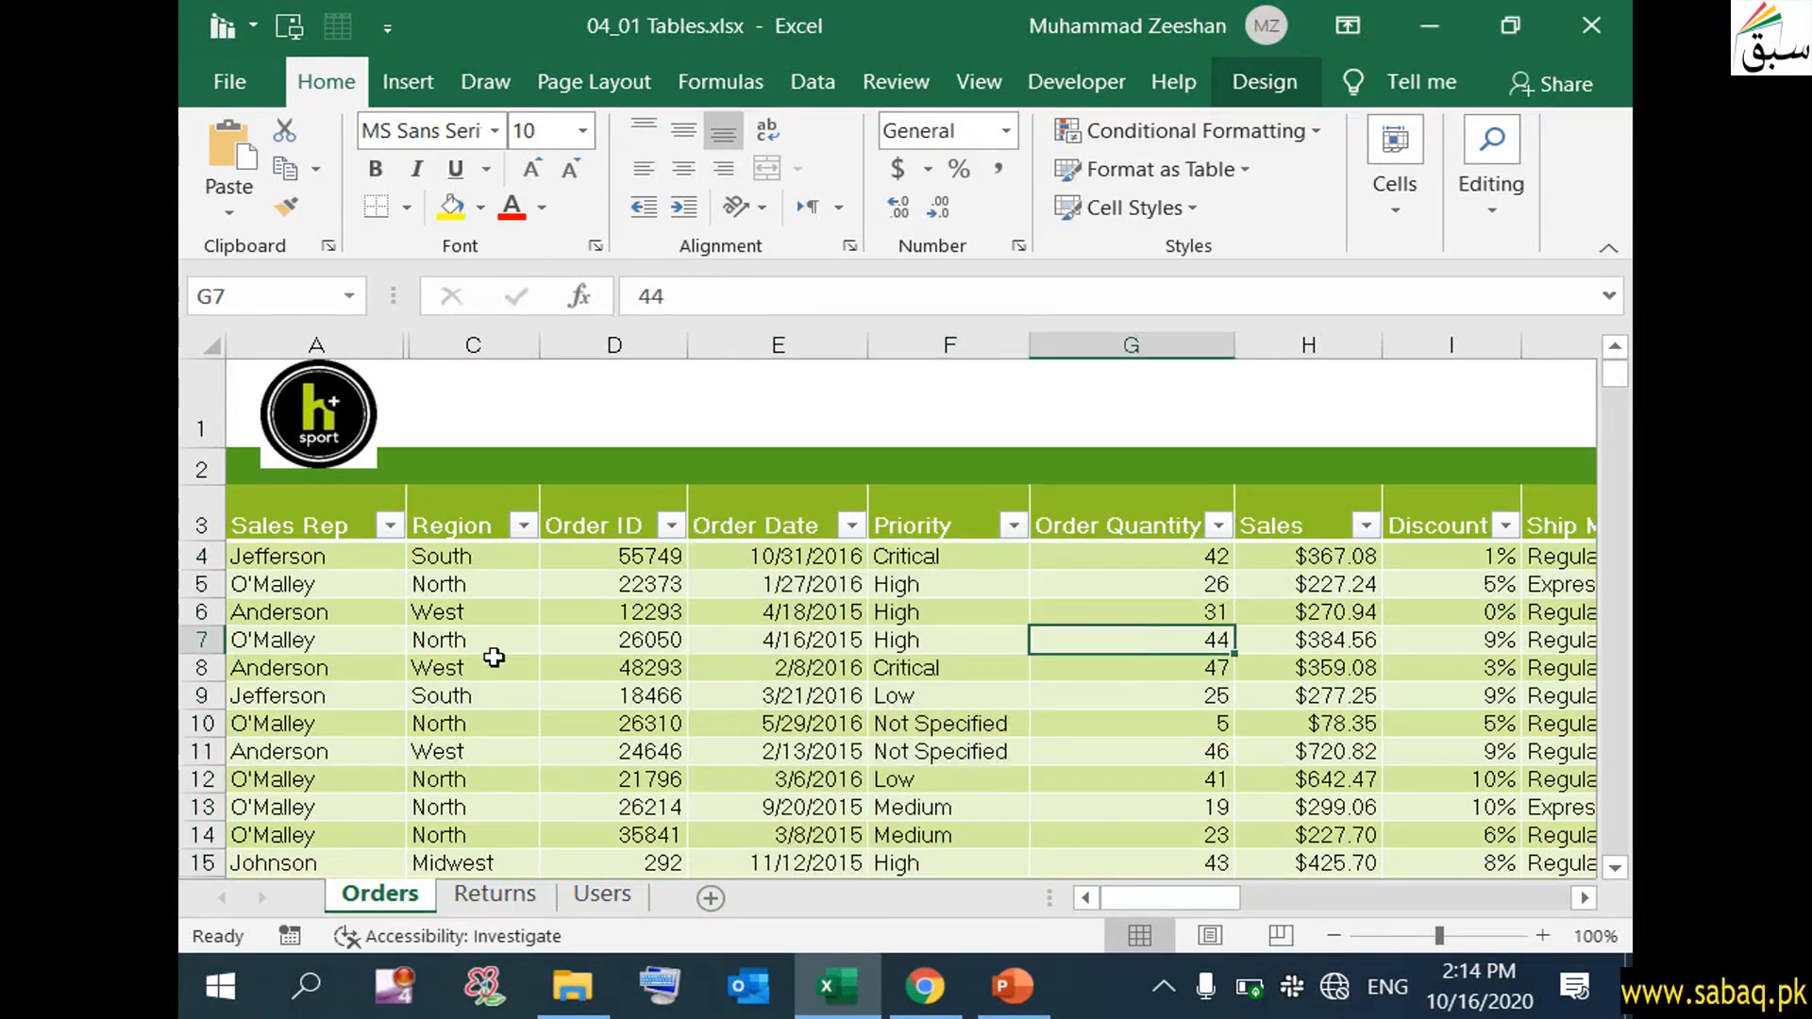
pyautogui.click(390, 525)
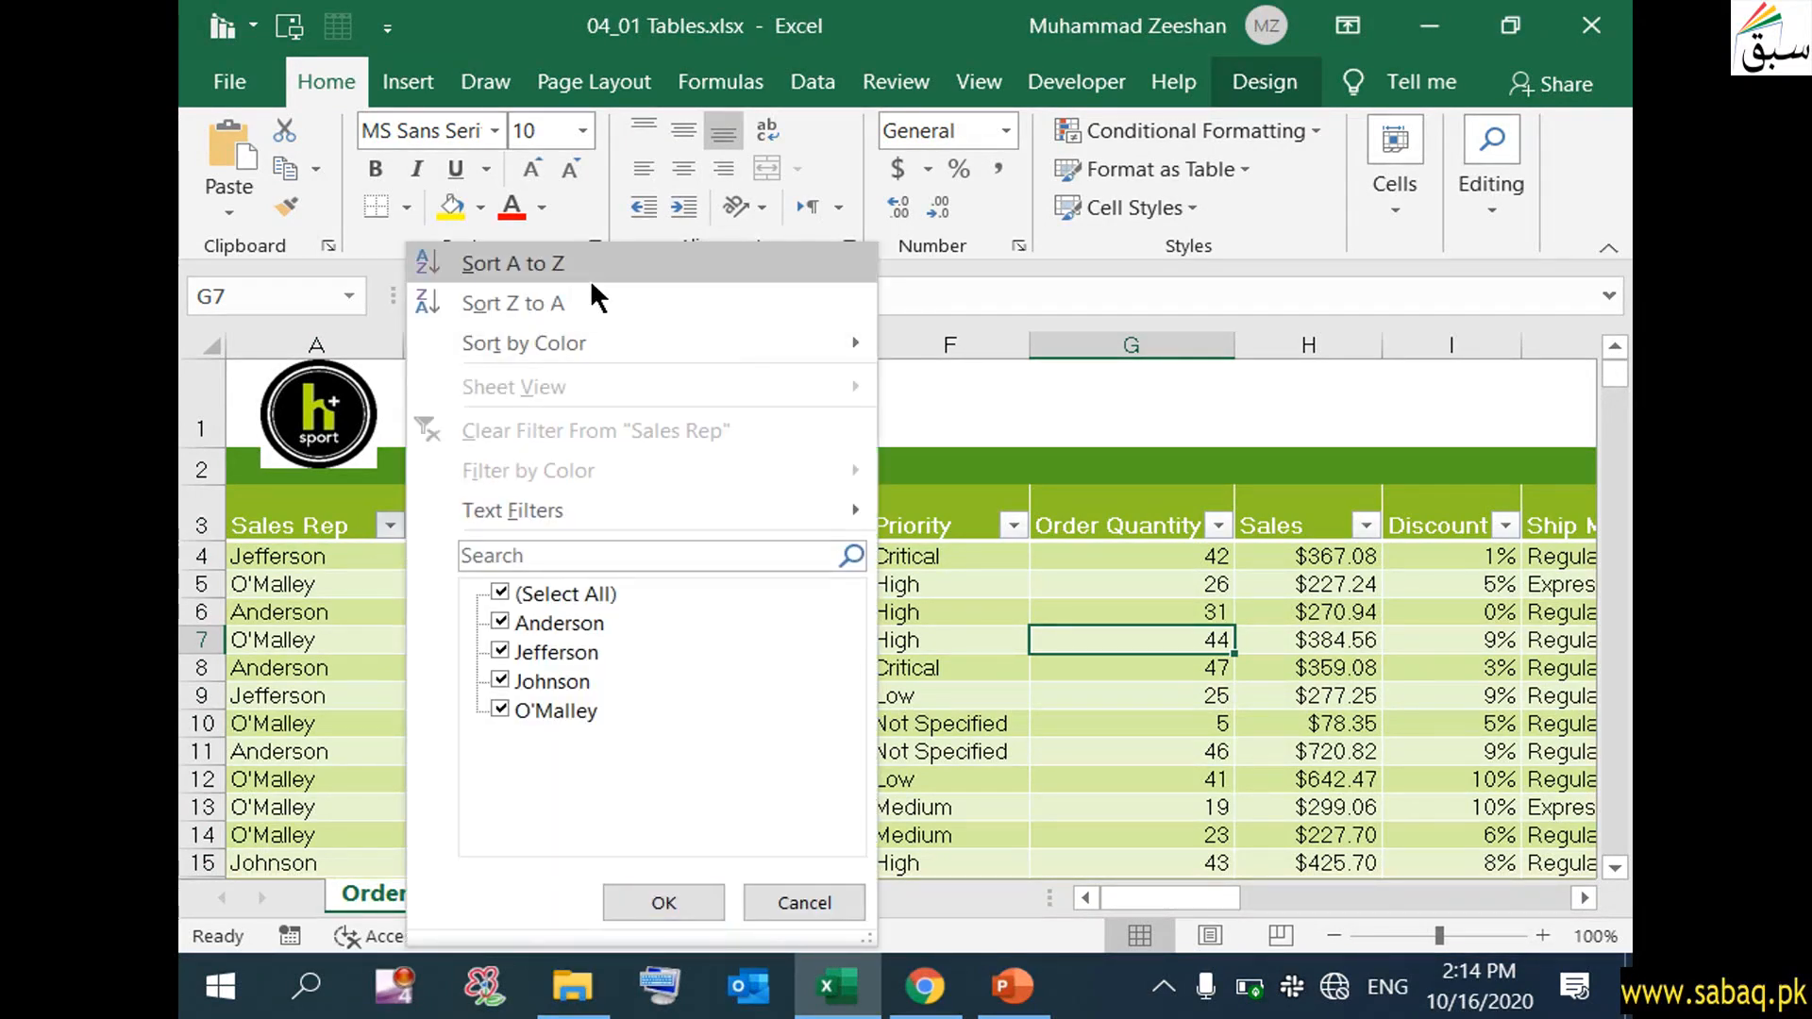
pyautogui.click(334, 564)
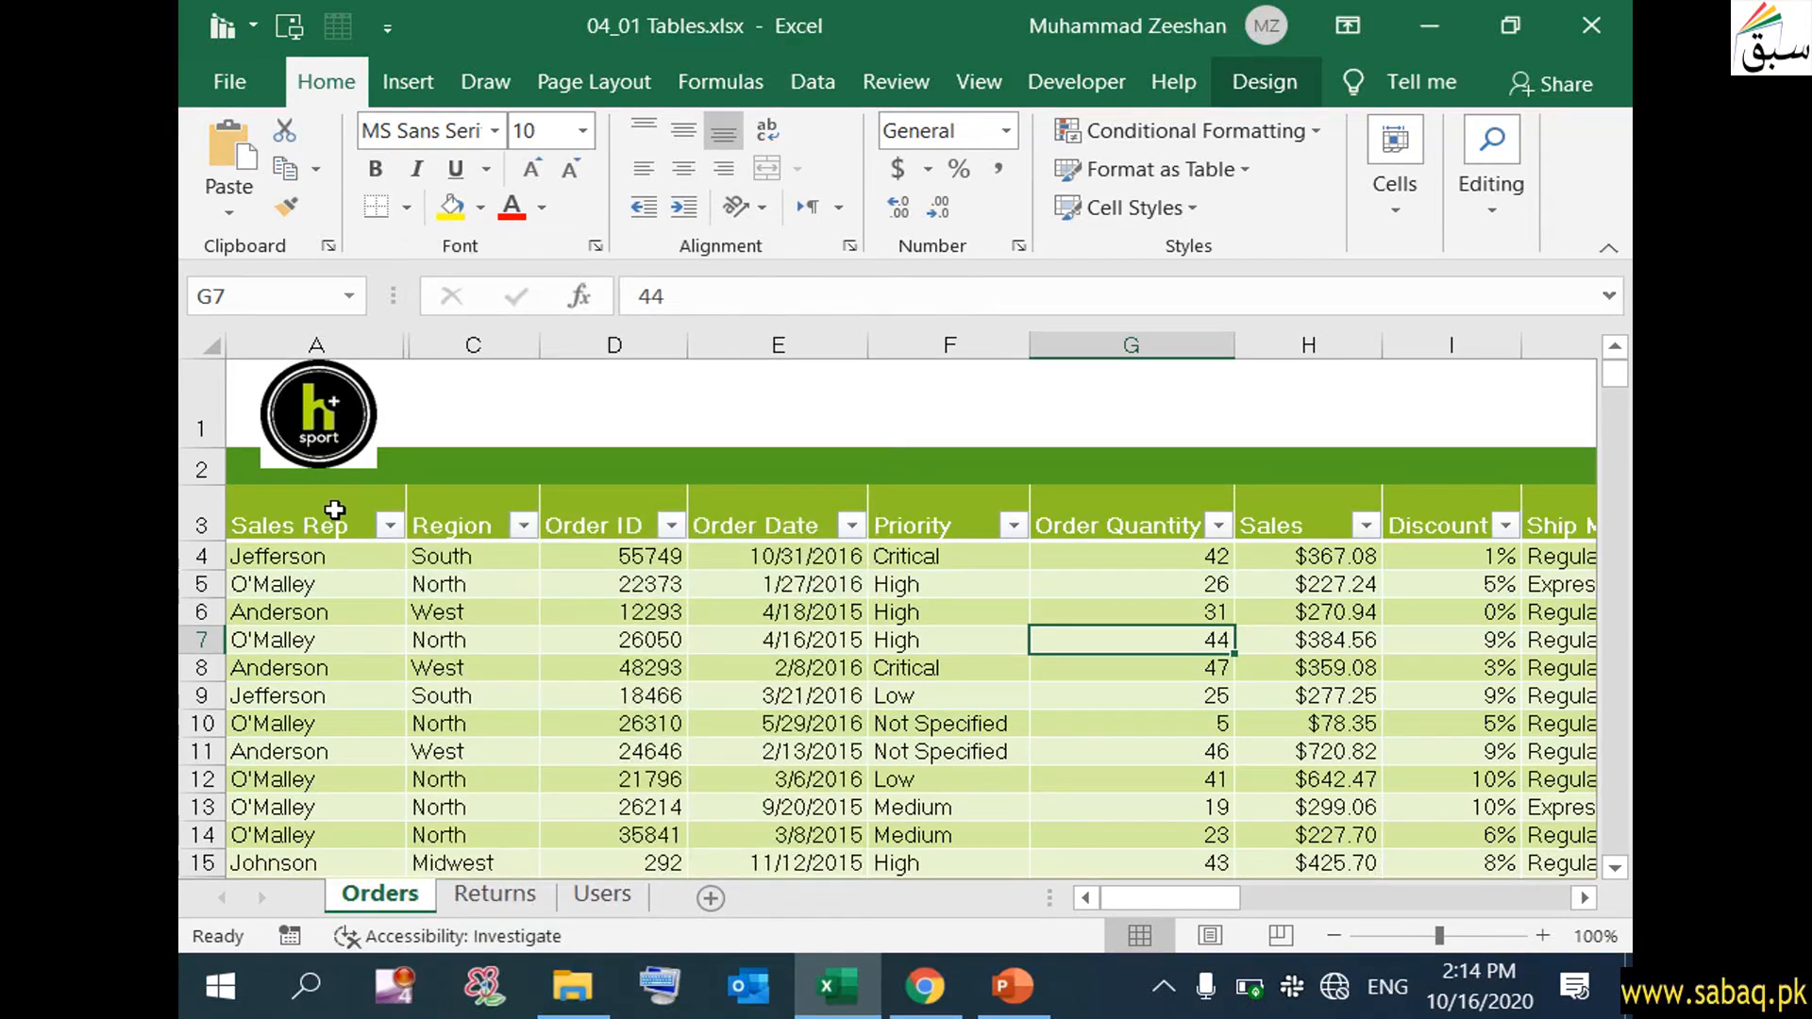
pyautogui.click(516, 577)
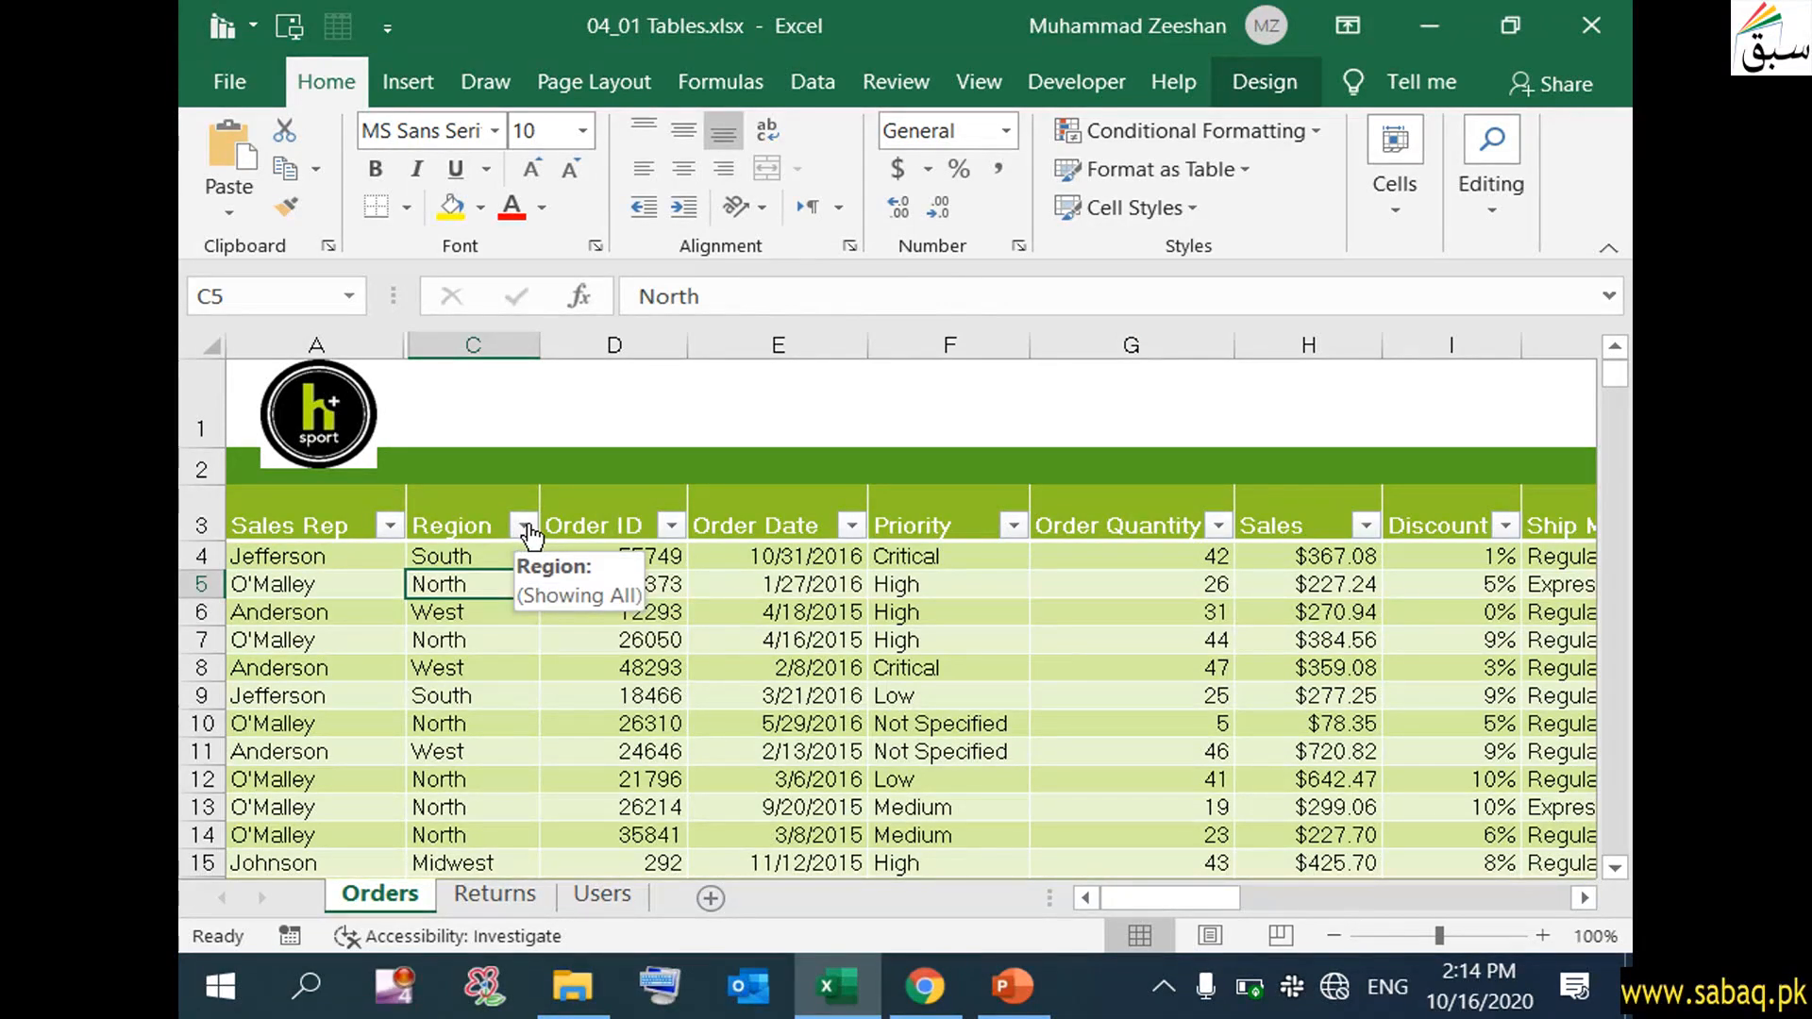
# - Filter the table's Region column to show only the North records and look through the filtered rows
pyautogui.click(525, 528)
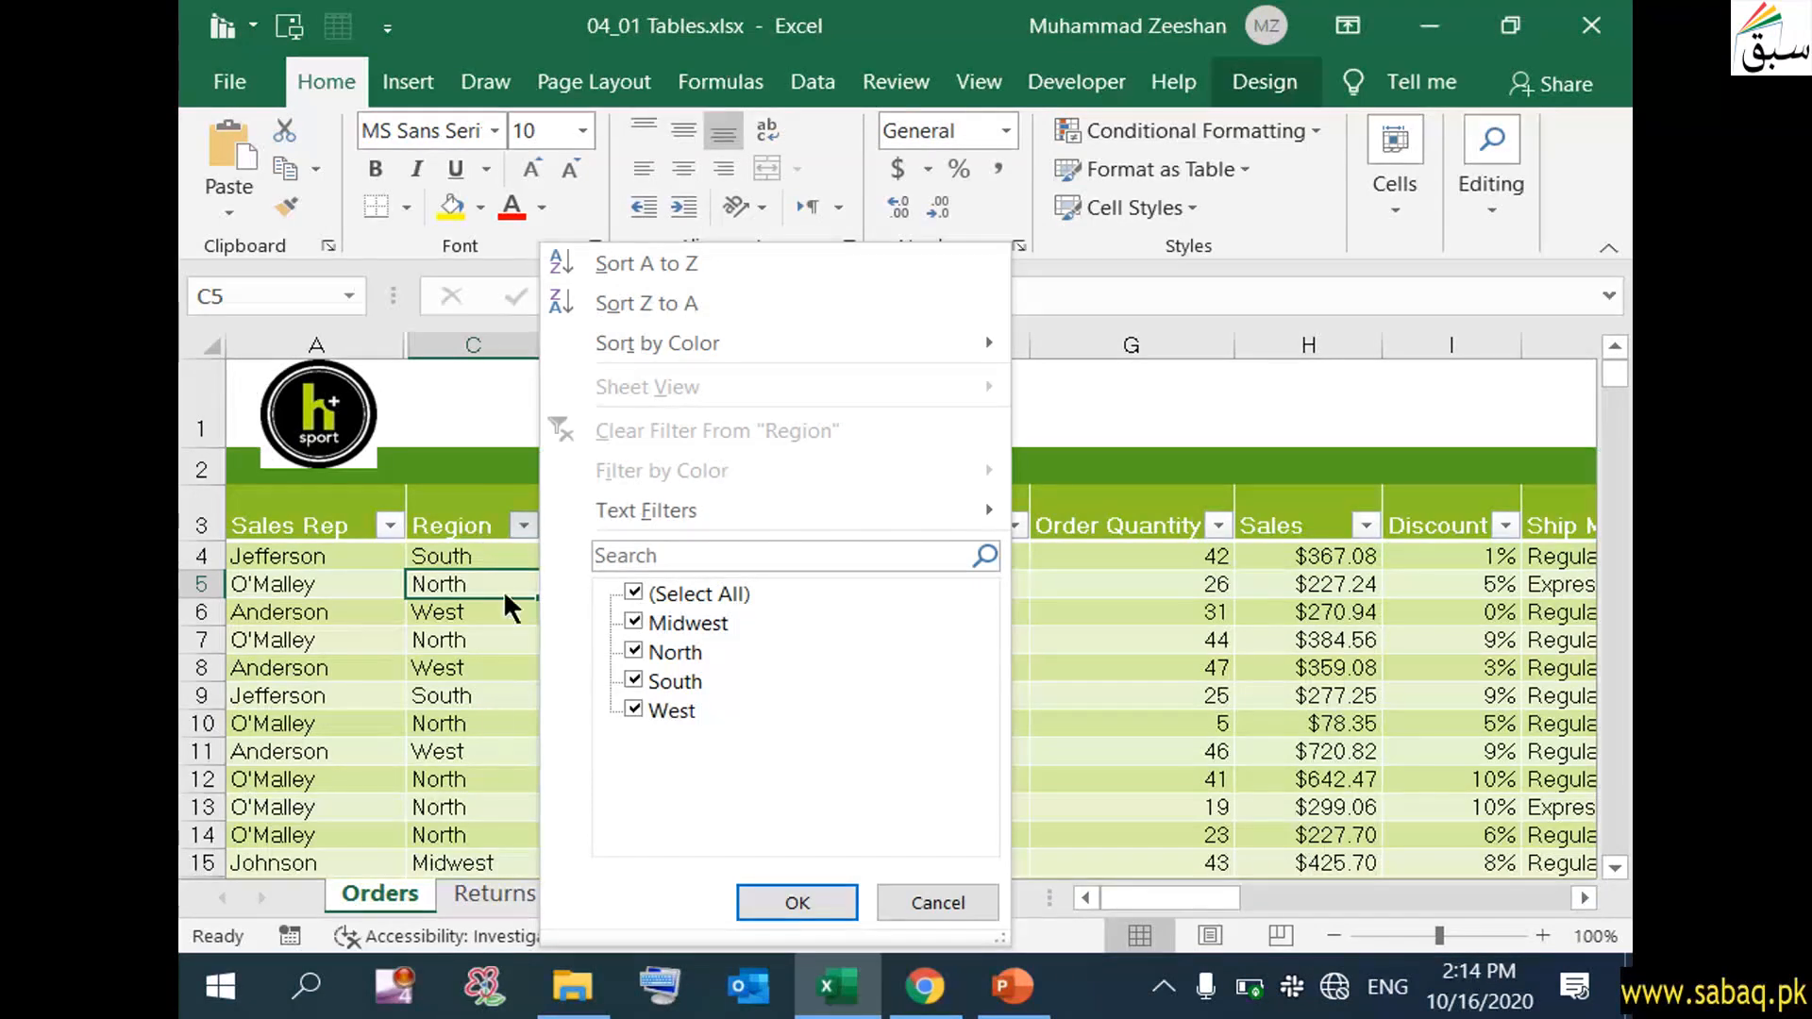
pyautogui.click(634, 595)
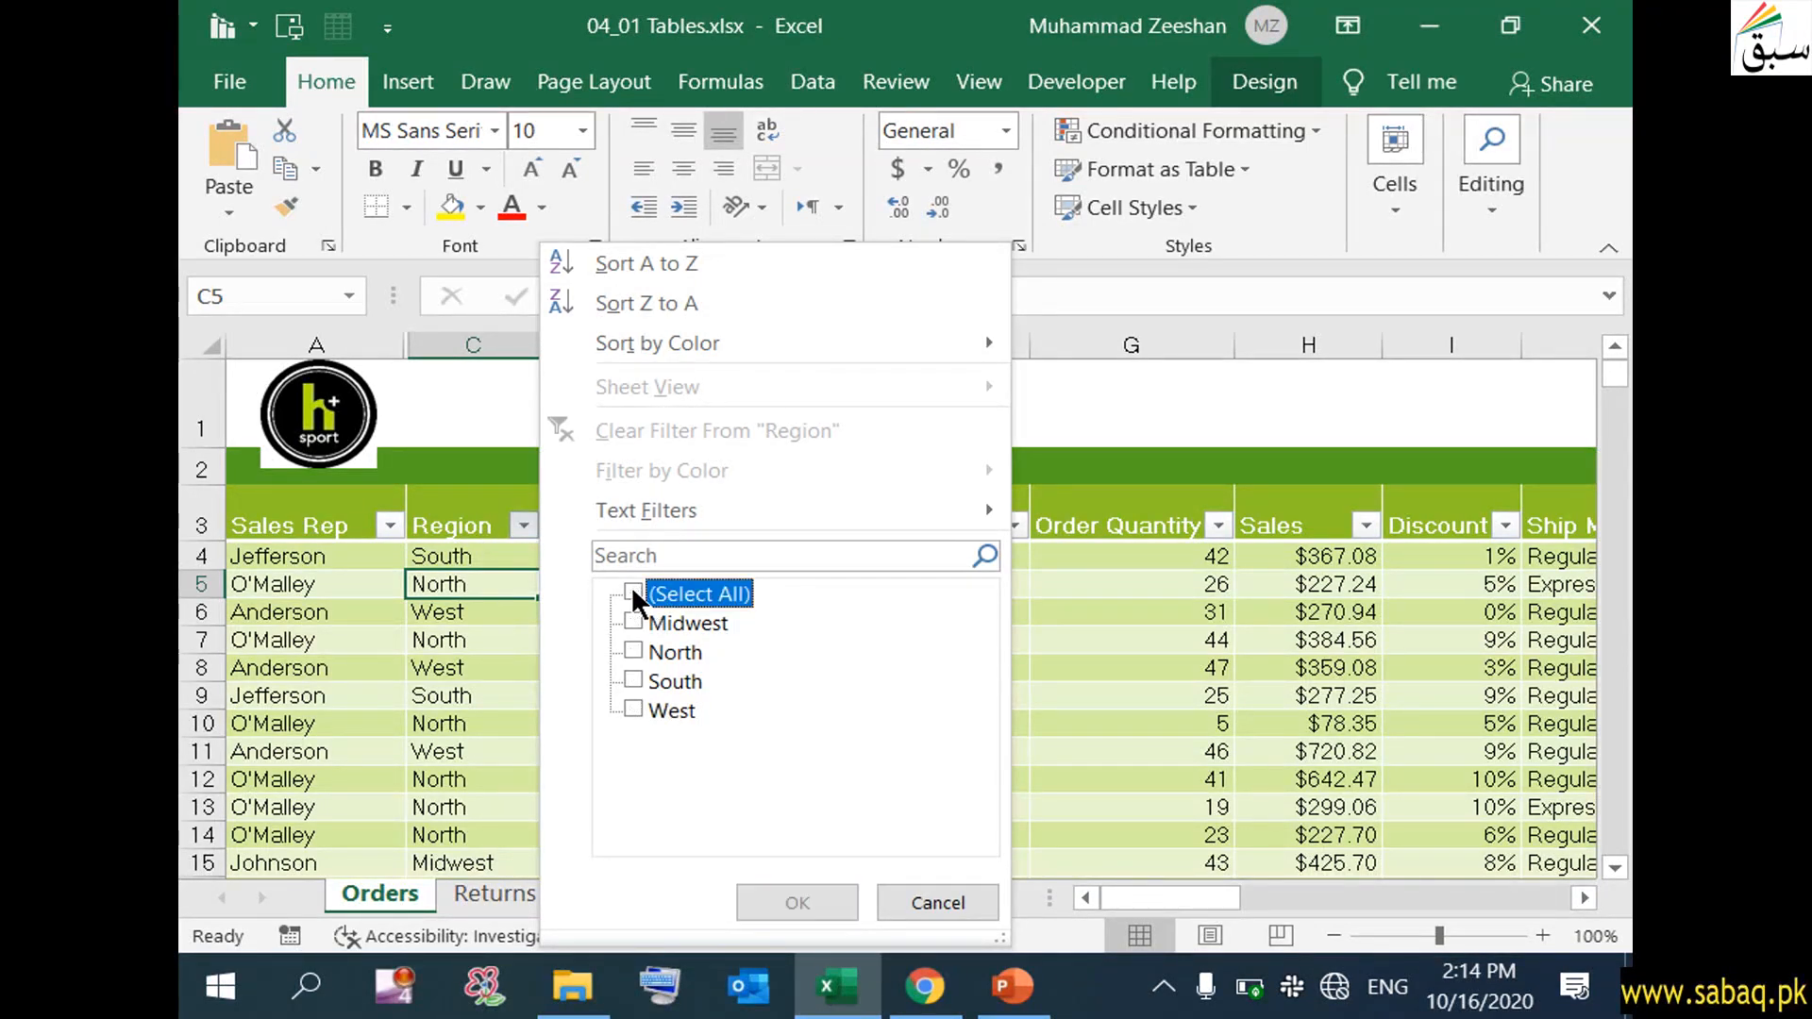
pyautogui.click(634, 653)
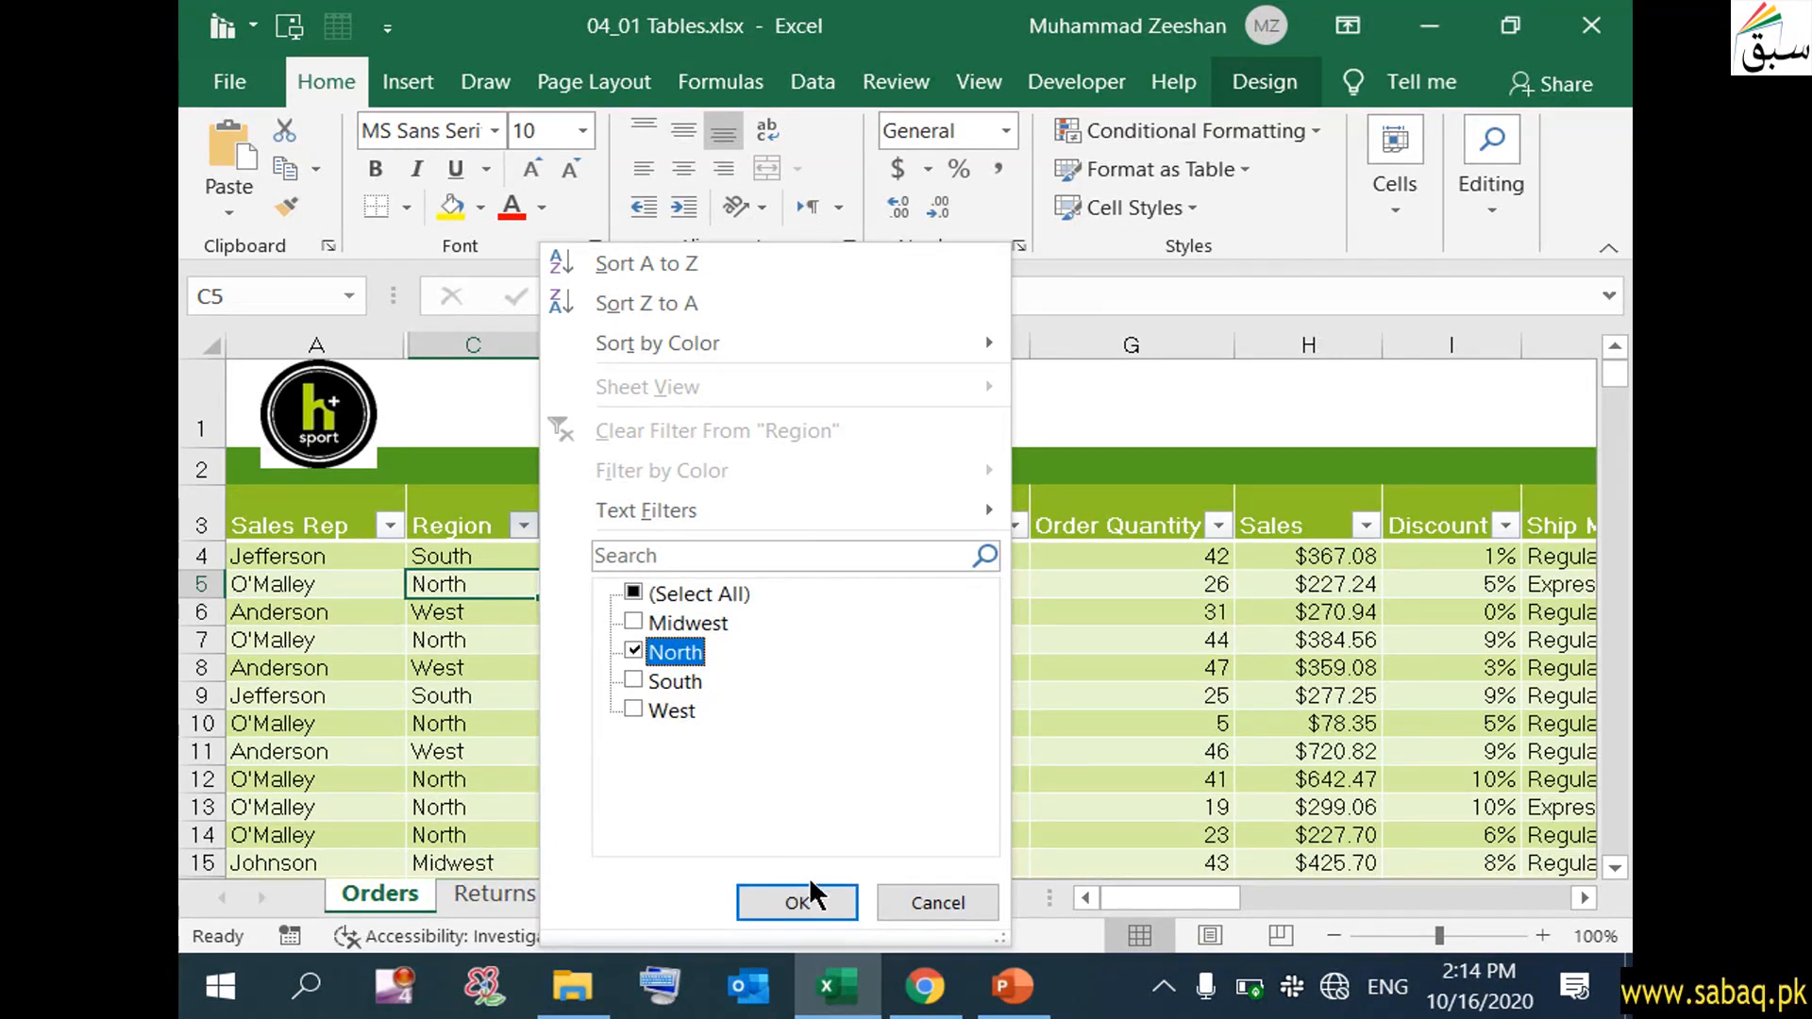
pyautogui.click(797, 902)
pyautogui.click(631, 750)
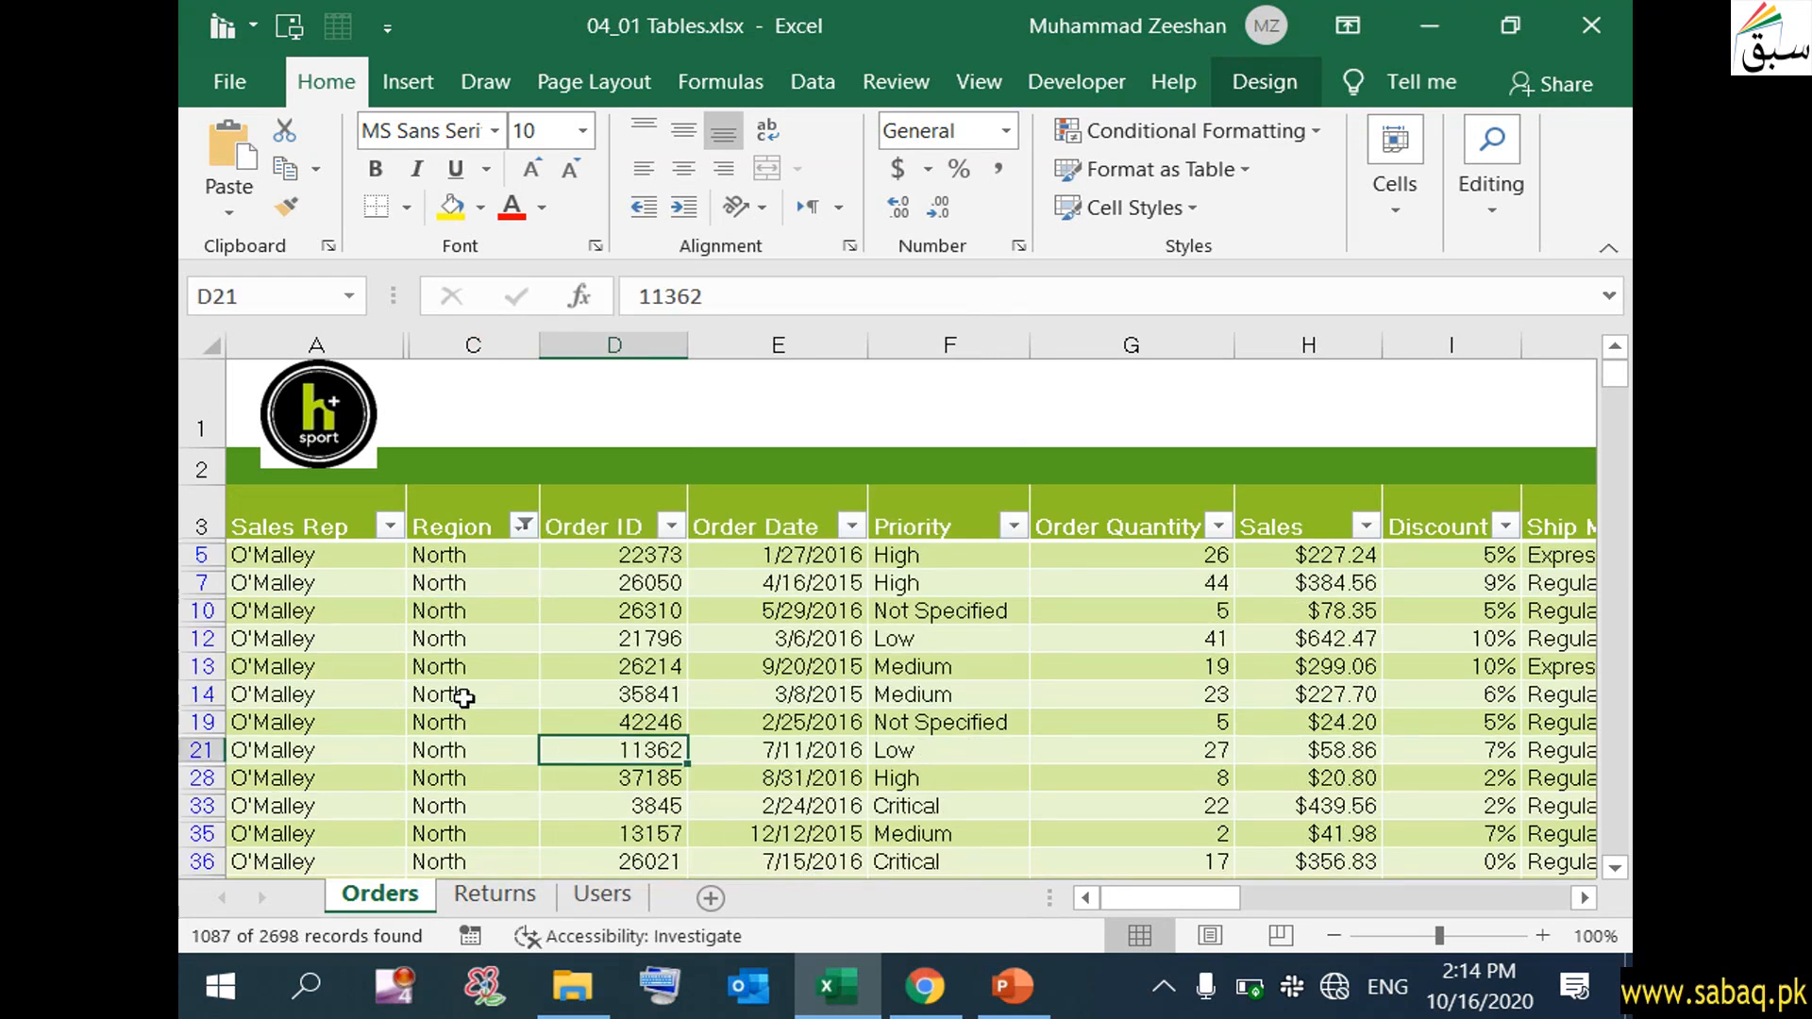
pyautogui.scroll(-3, 469, 624)
pyautogui.scroll(-6, 469, 624)
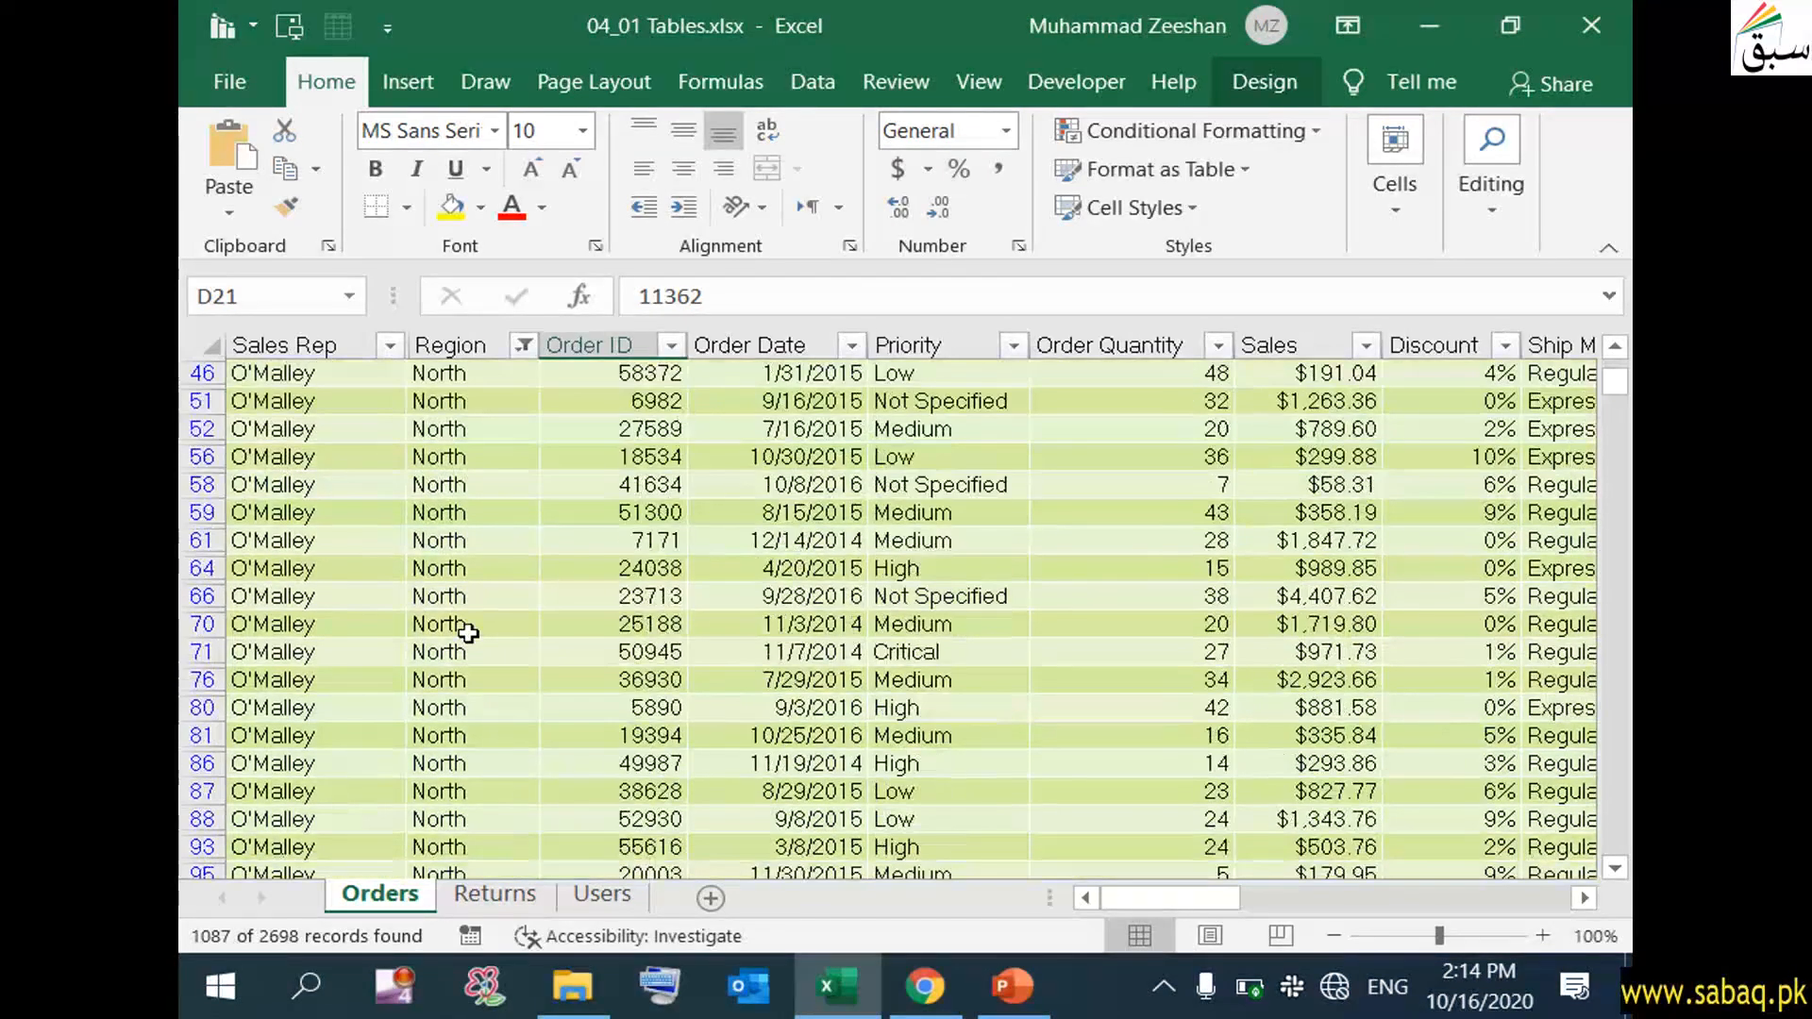
pyautogui.moveTo(1616, 387); pyautogui.dragTo(1620, 436)
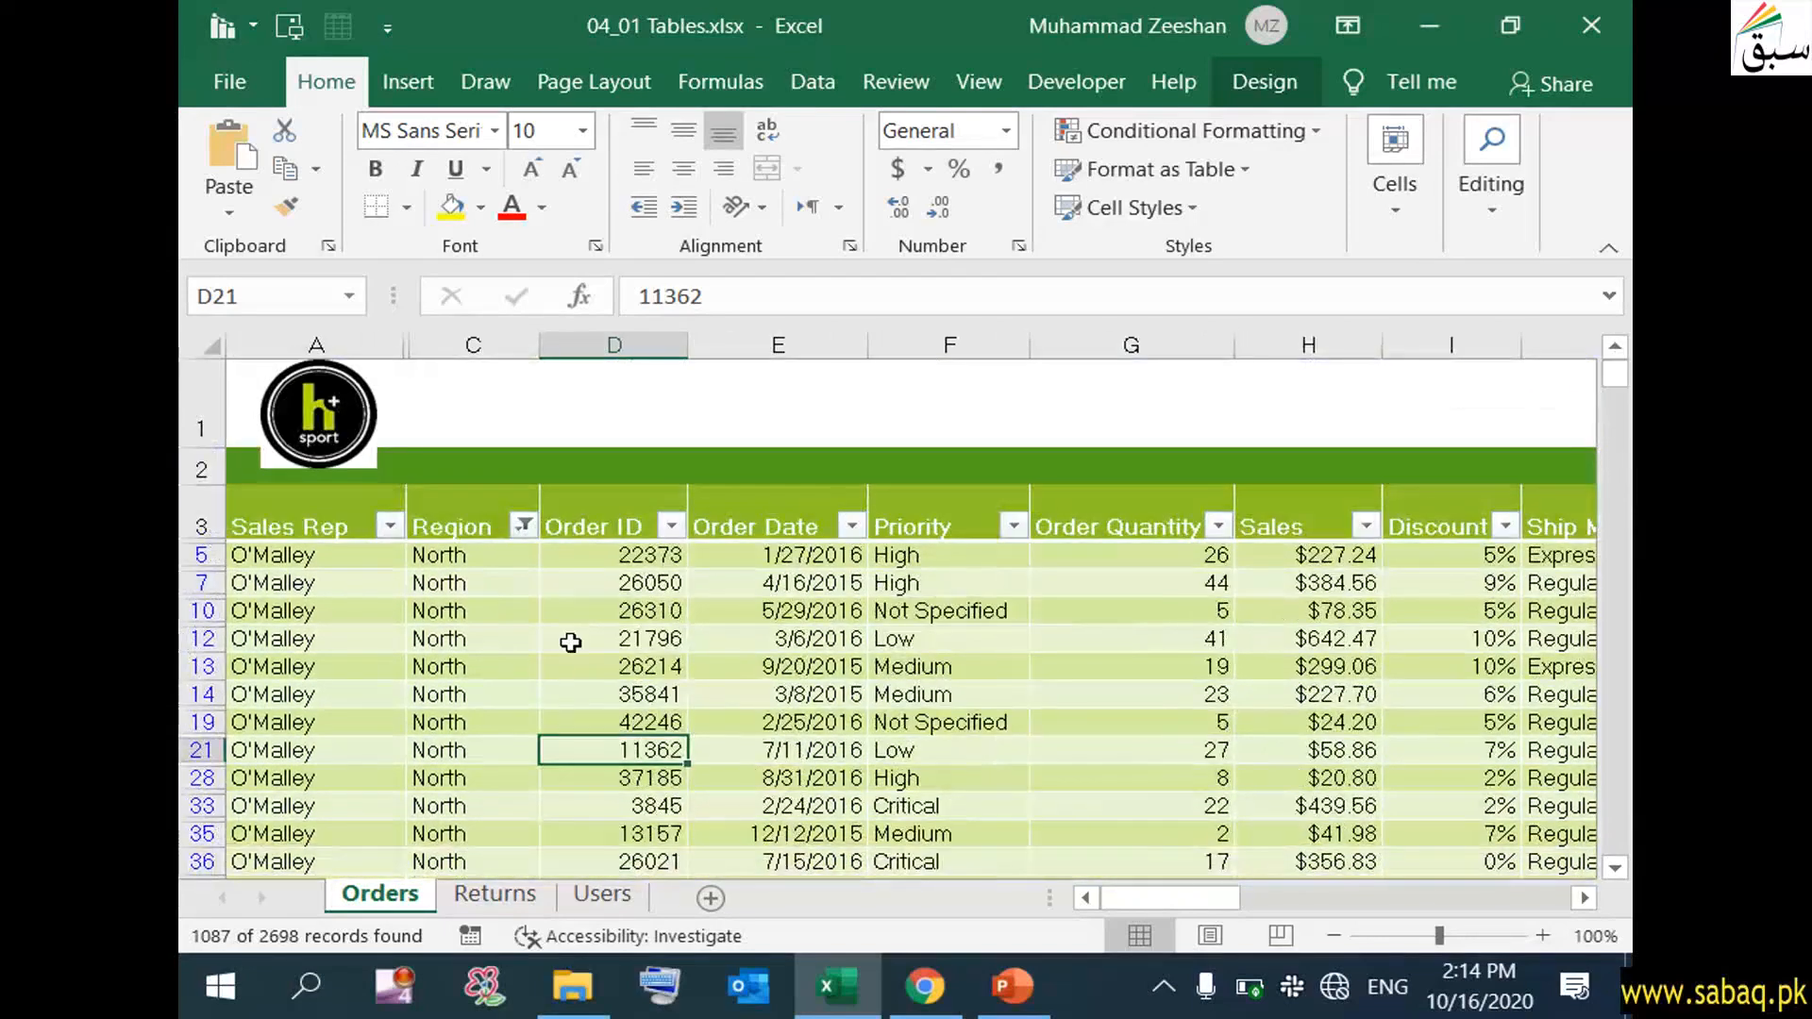
pyautogui.click(566, 642)
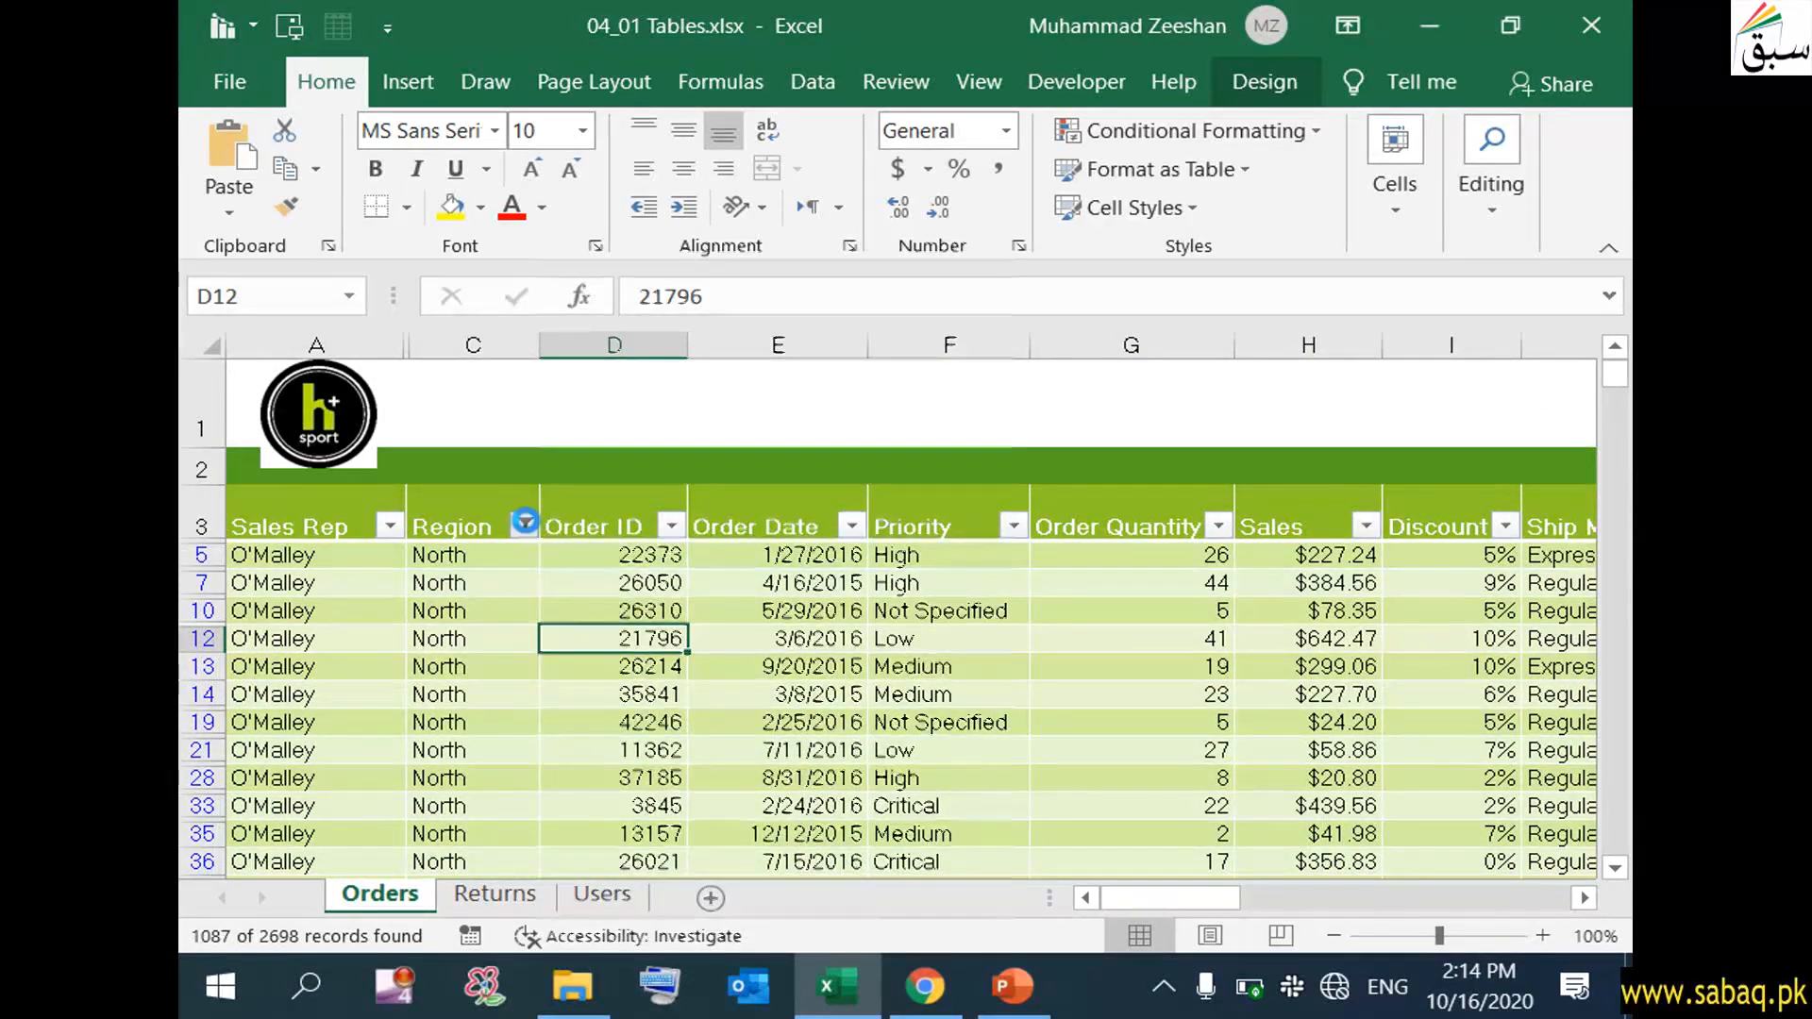
# - Show all regions again in the table's Region column by reselecting every value in its filter
pyautogui.click(525, 525)
pyautogui.click(634, 594)
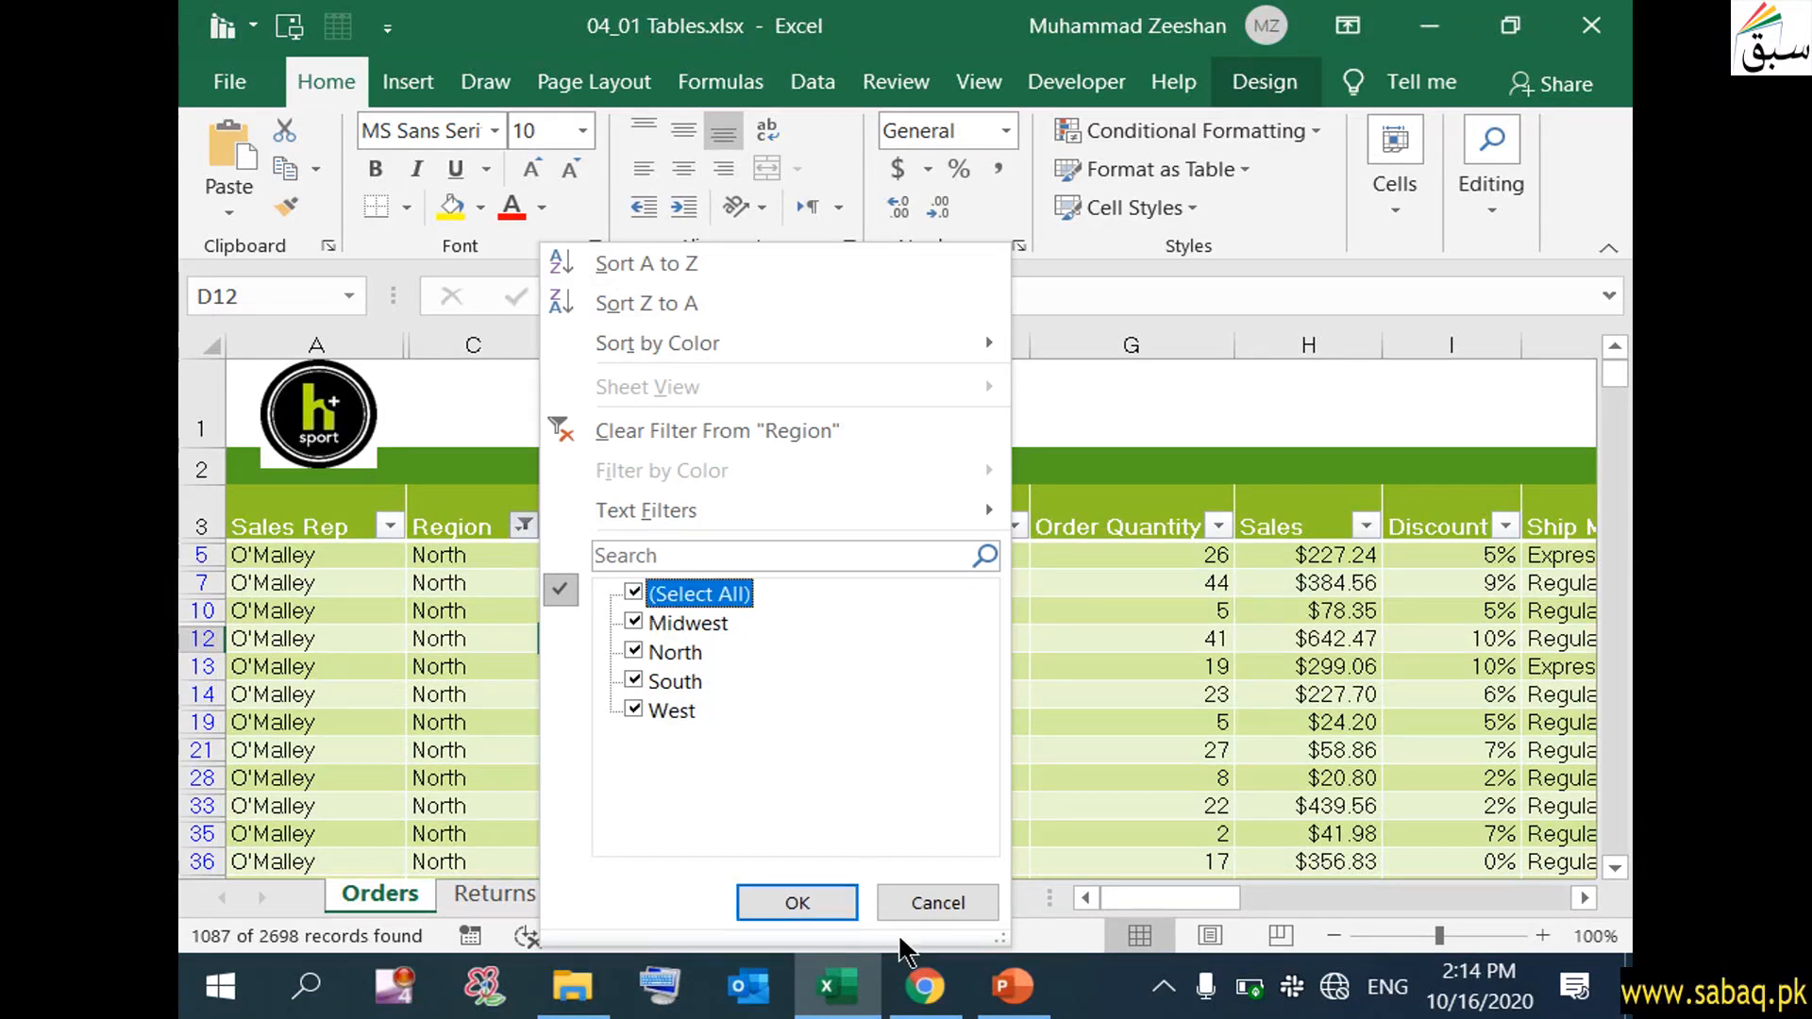
pyautogui.click(830, 904)
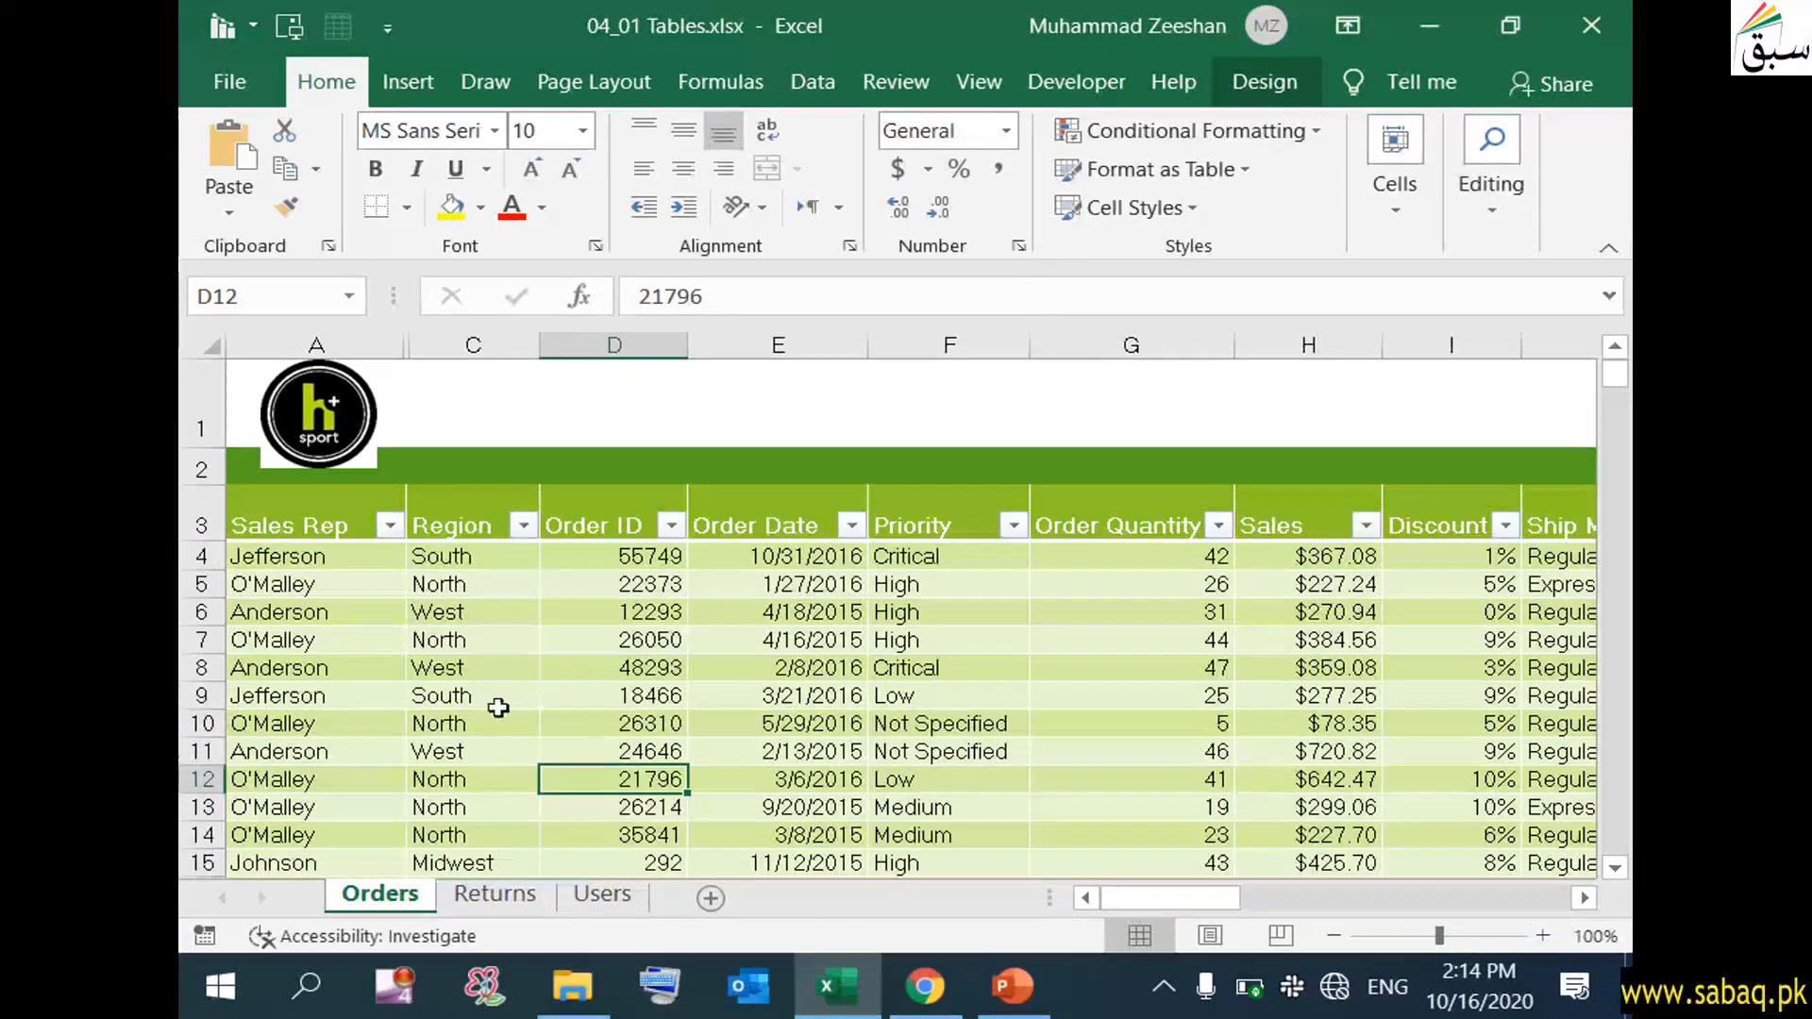
pyautogui.click(434, 695)
pyautogui.click(316, 585)
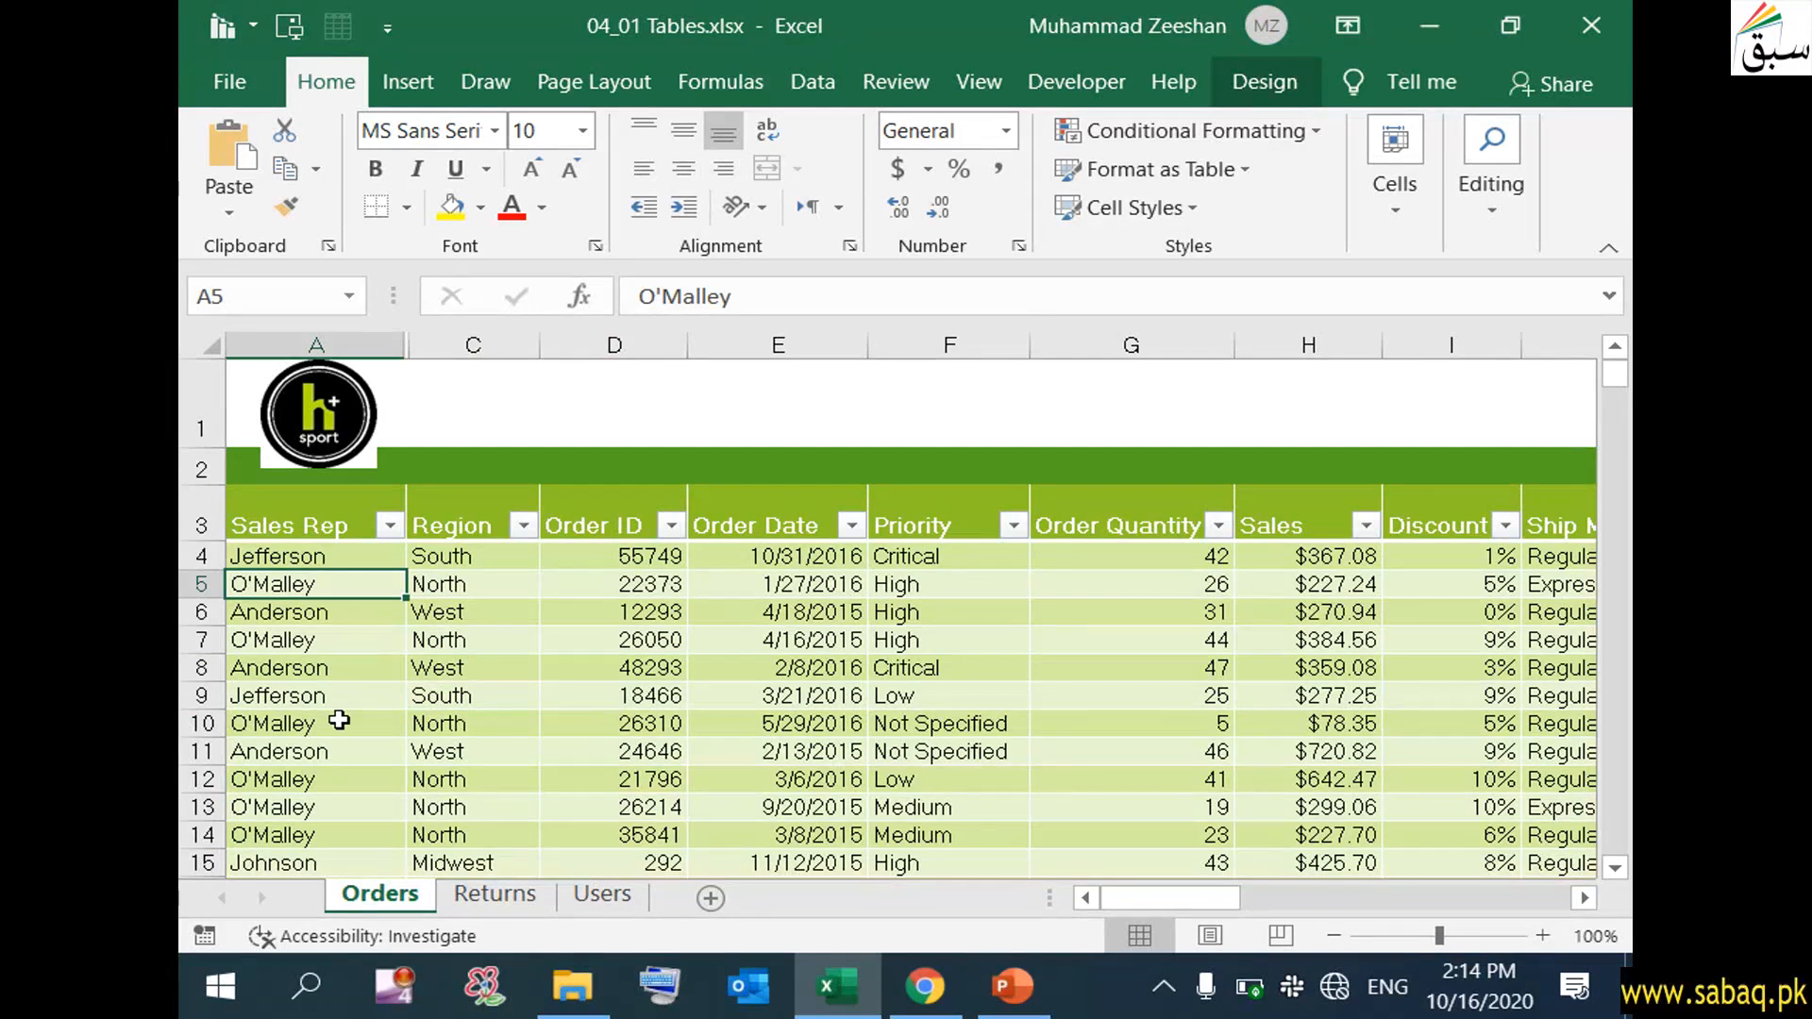
# - Examine the sort and filter options of the Sales Rep column, including sorting by color, without applying any
pyautogui.click(390, 526)
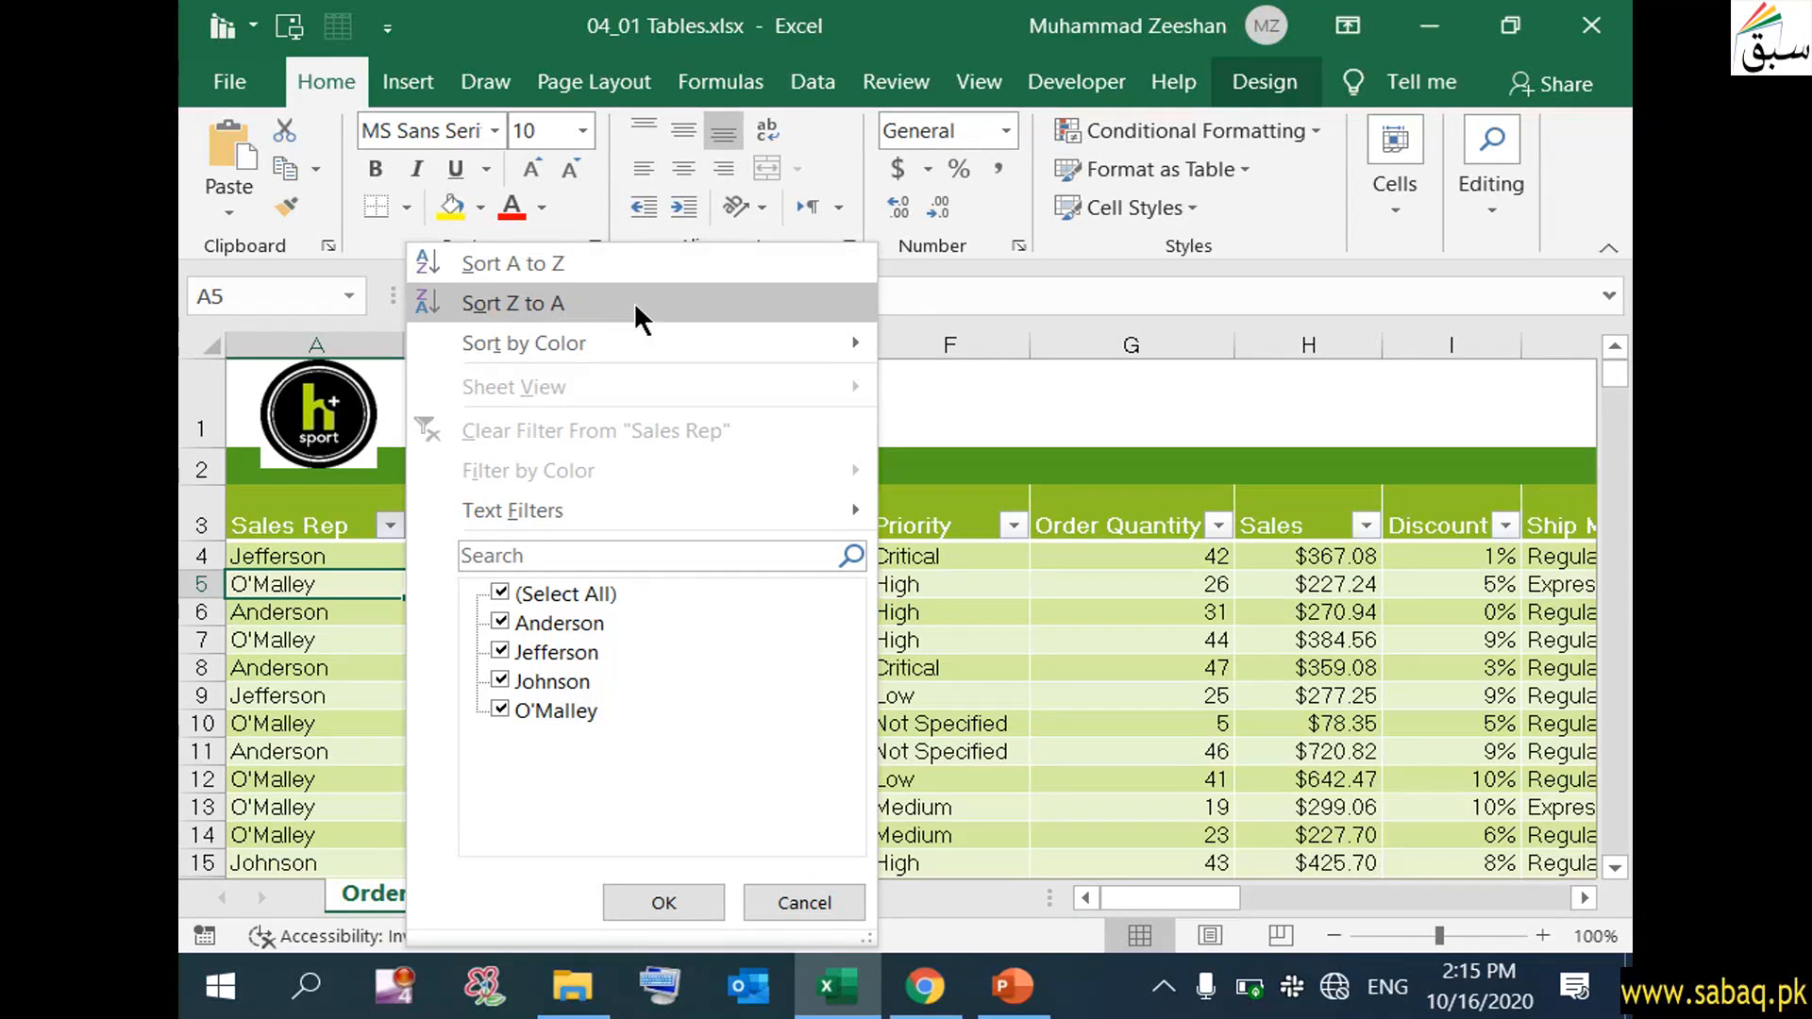
pyautogui.moveTo(668, 338)
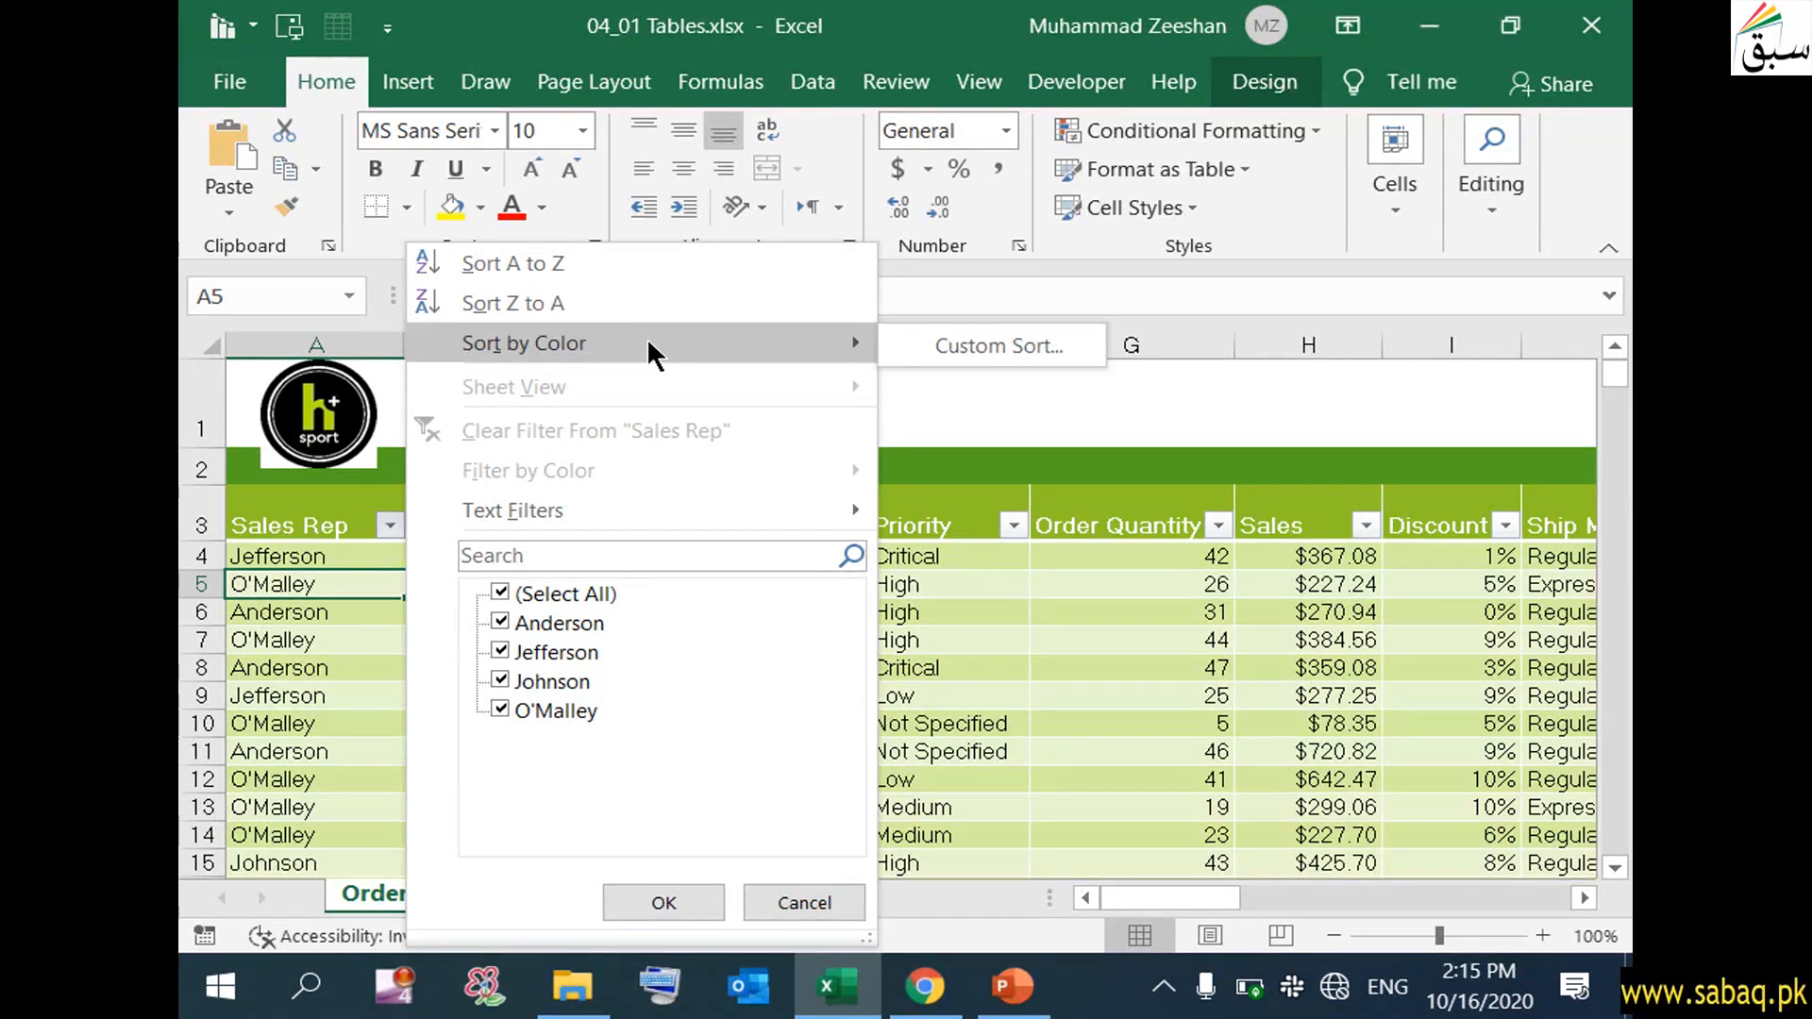
pyautogui.click(308, 671)
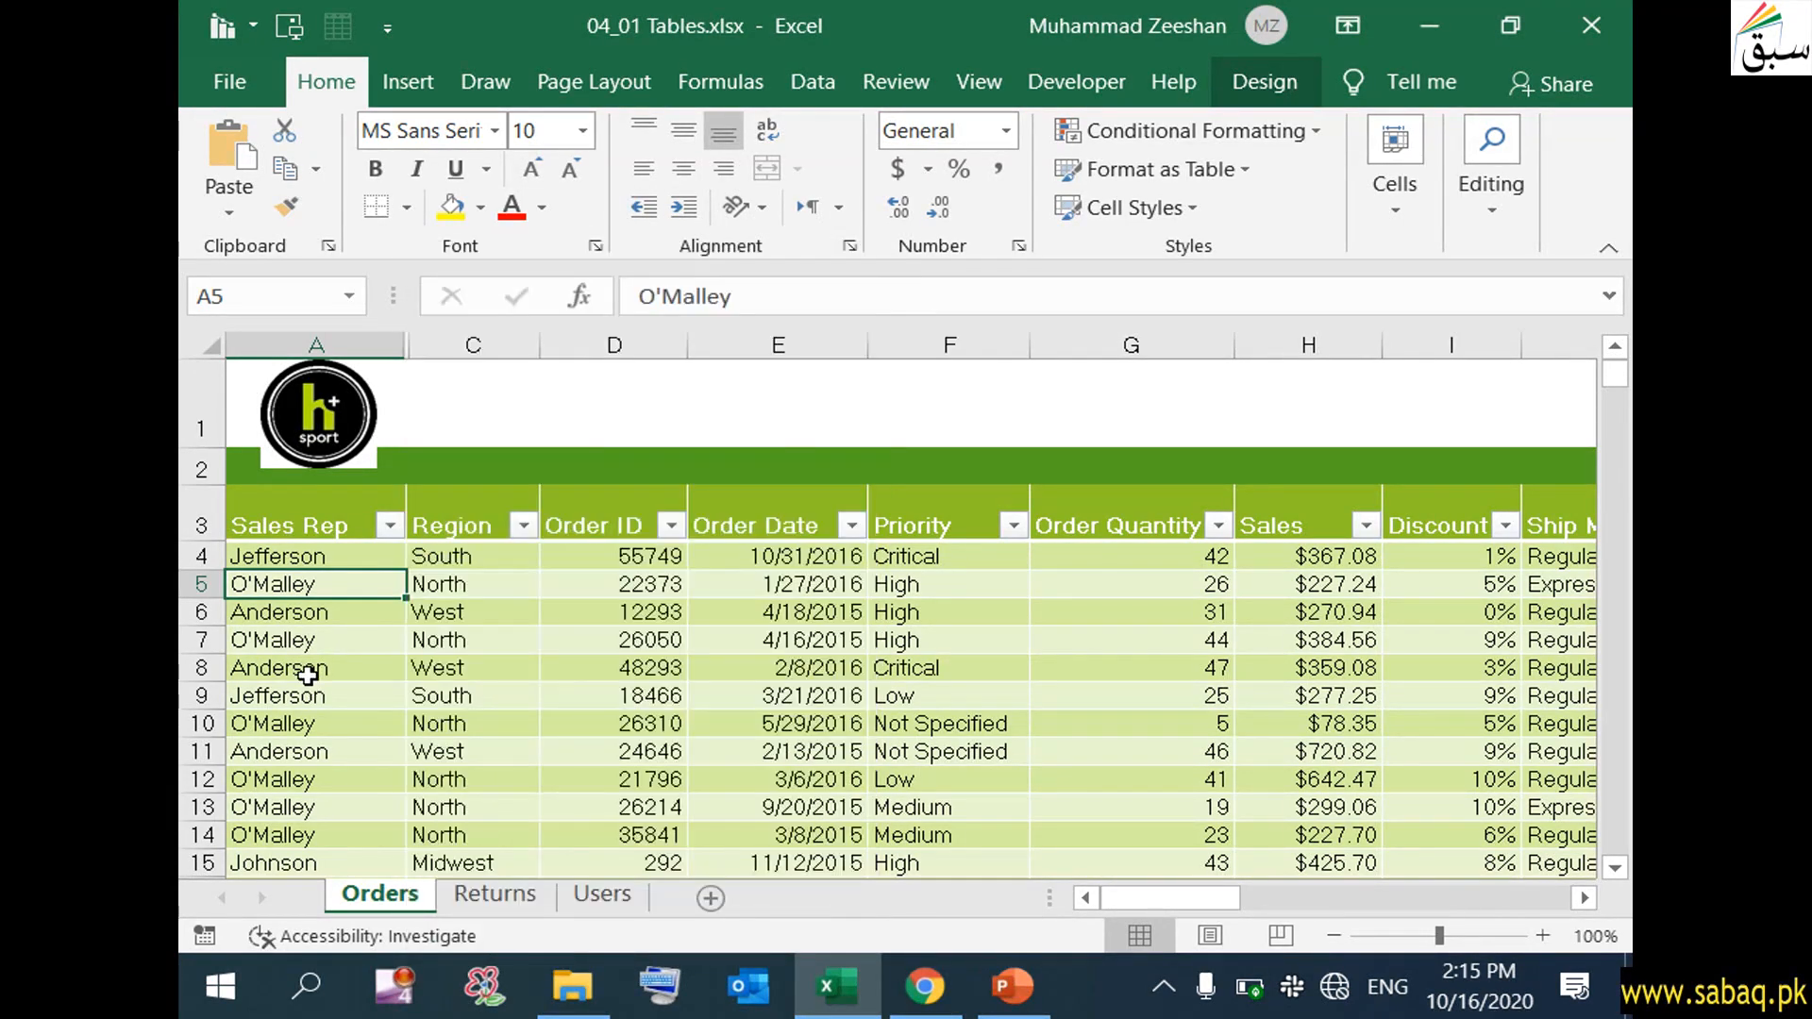
pyautogui.click(389, 525)
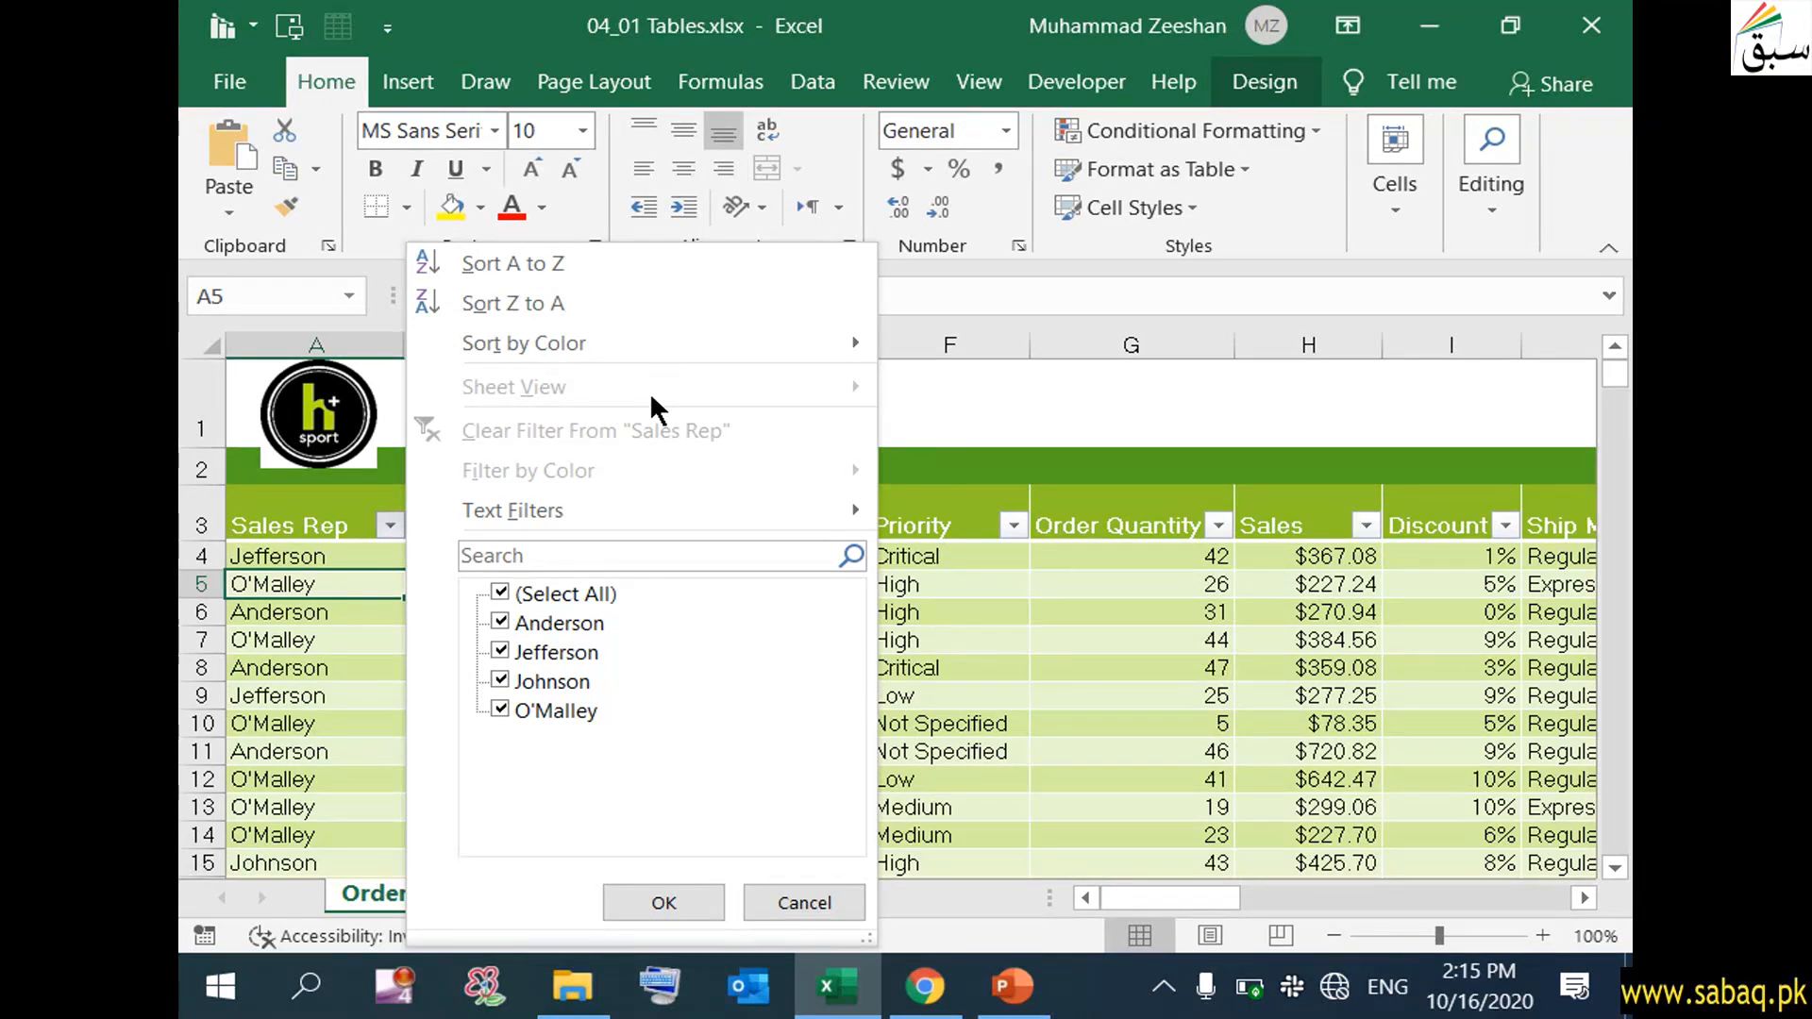
pyautogui.click(1013, 621)
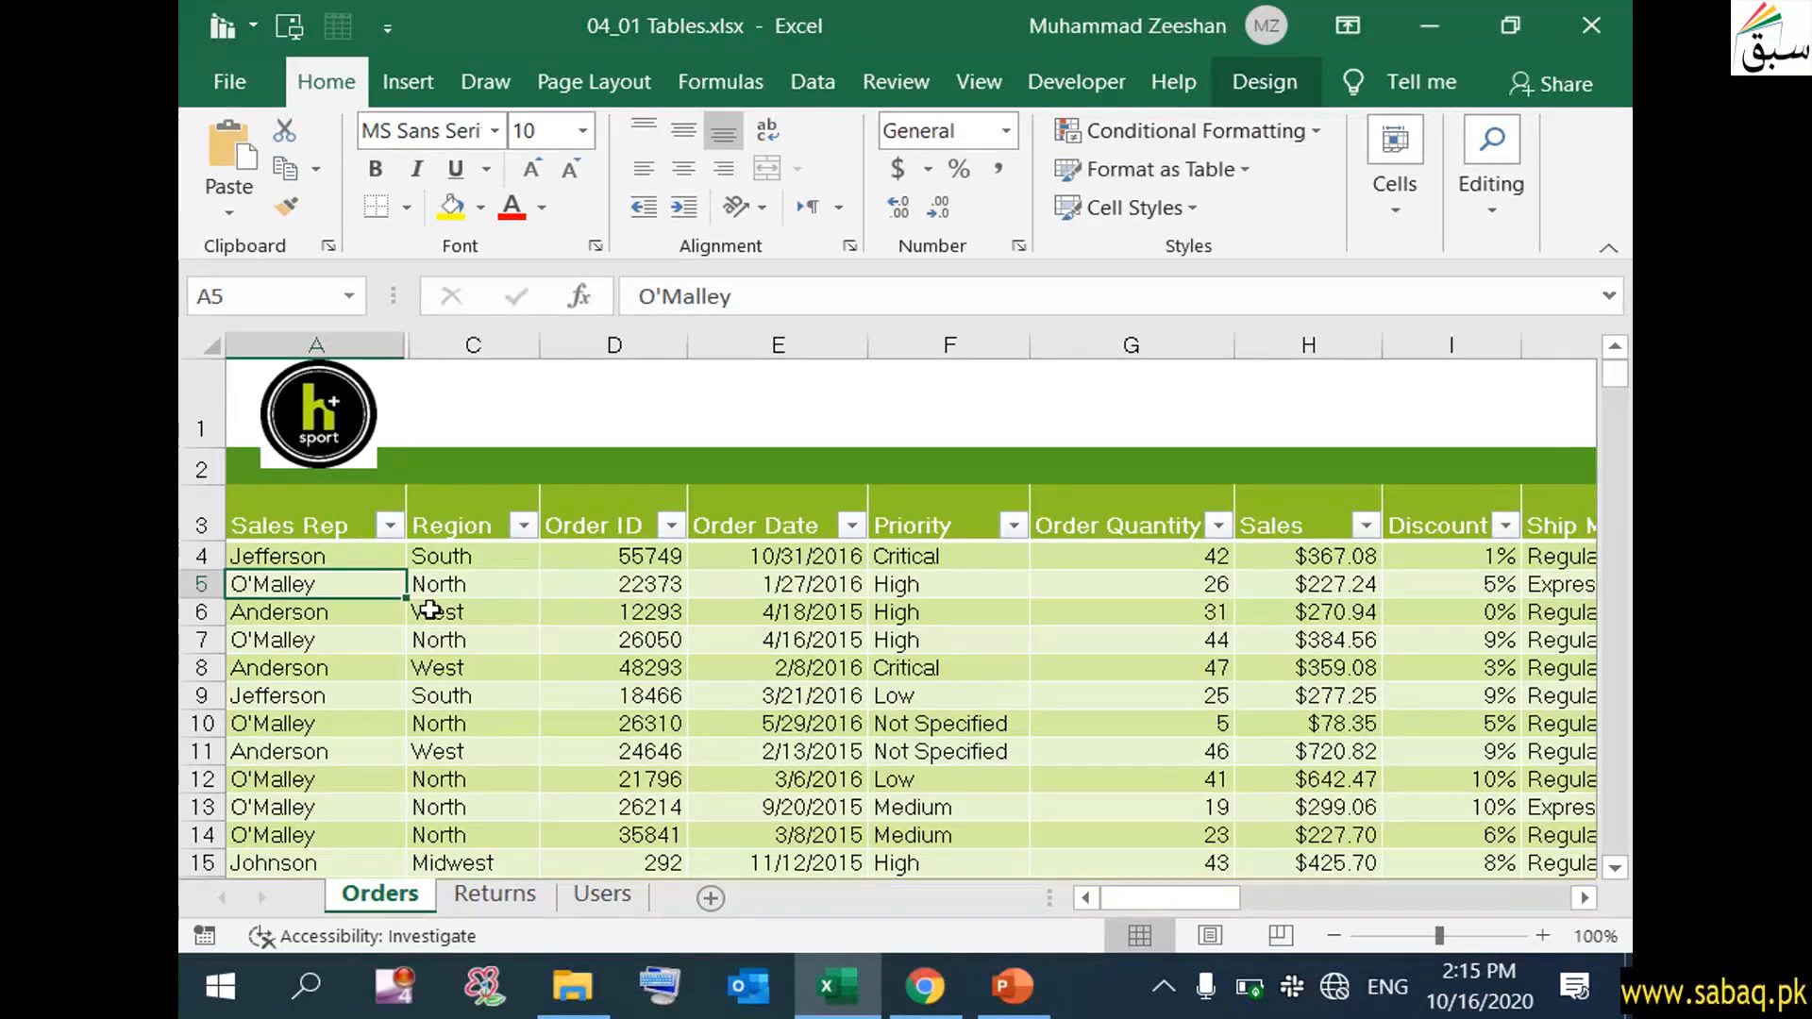
pyautogui.click(606, 716)
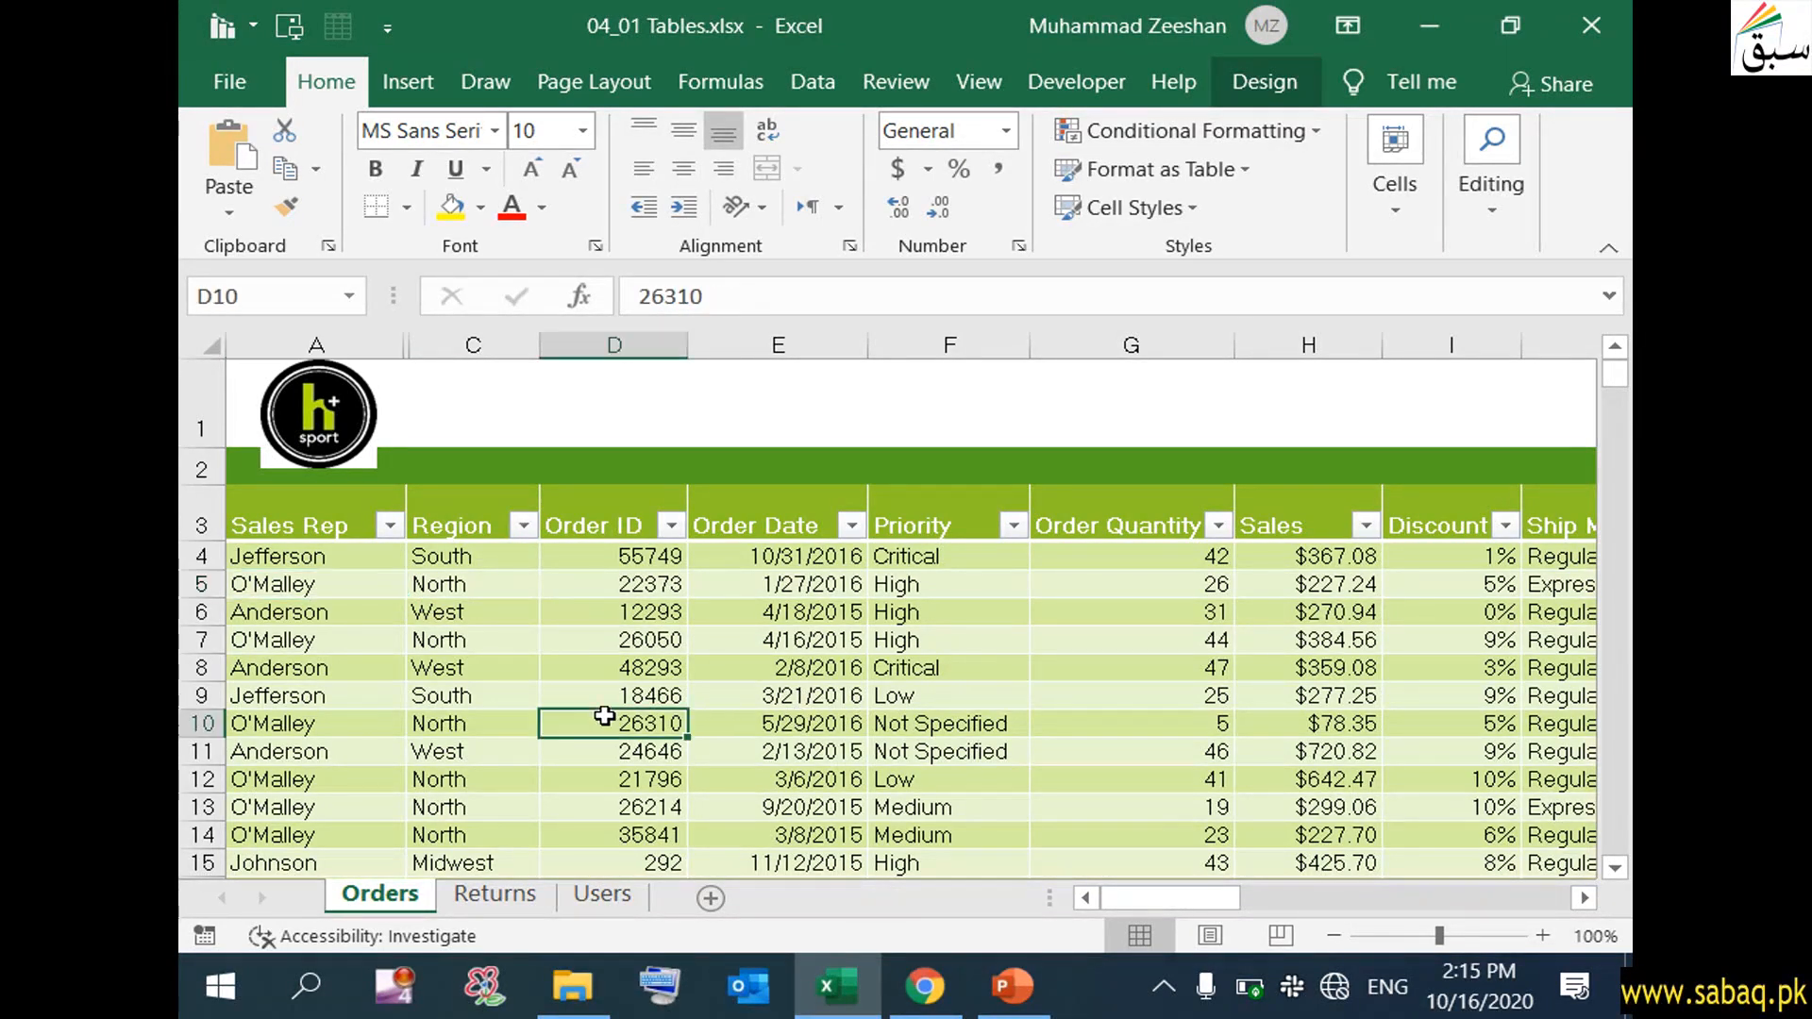
pyautogui.click(965, 668)
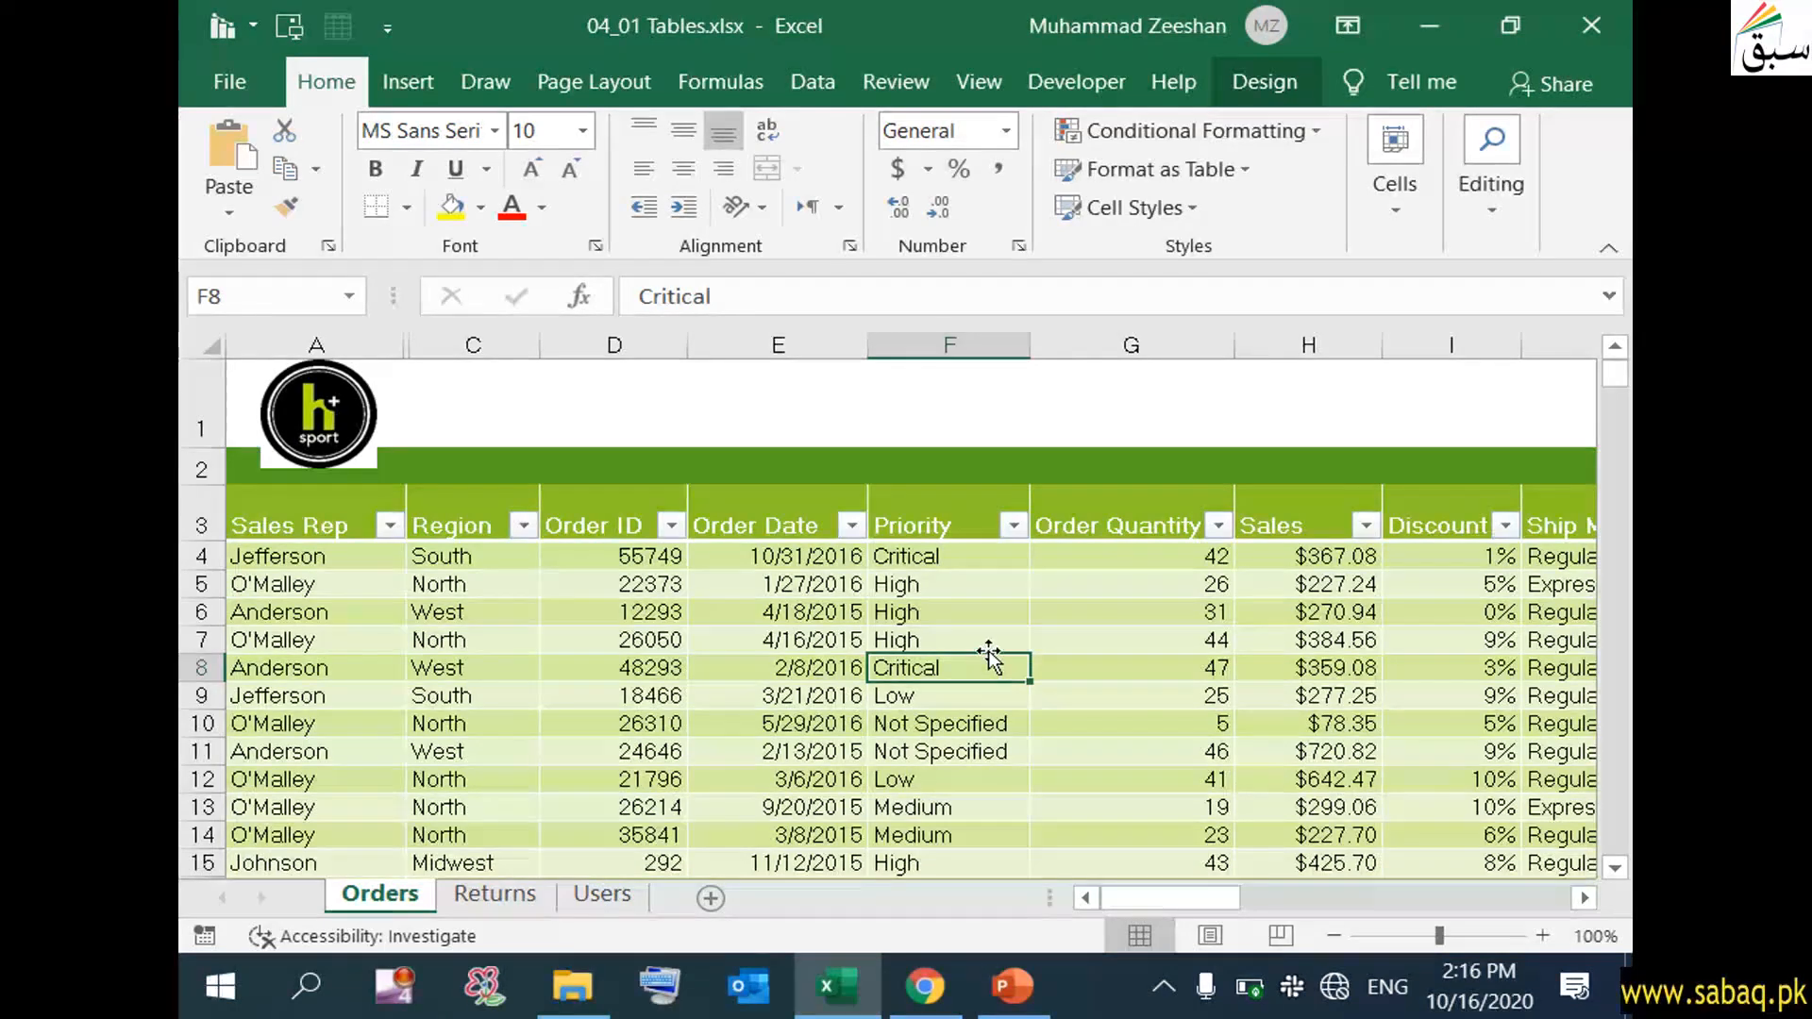
# - Delete the Order Date column from the Orders sheet
pyautogui.click(791, 345)
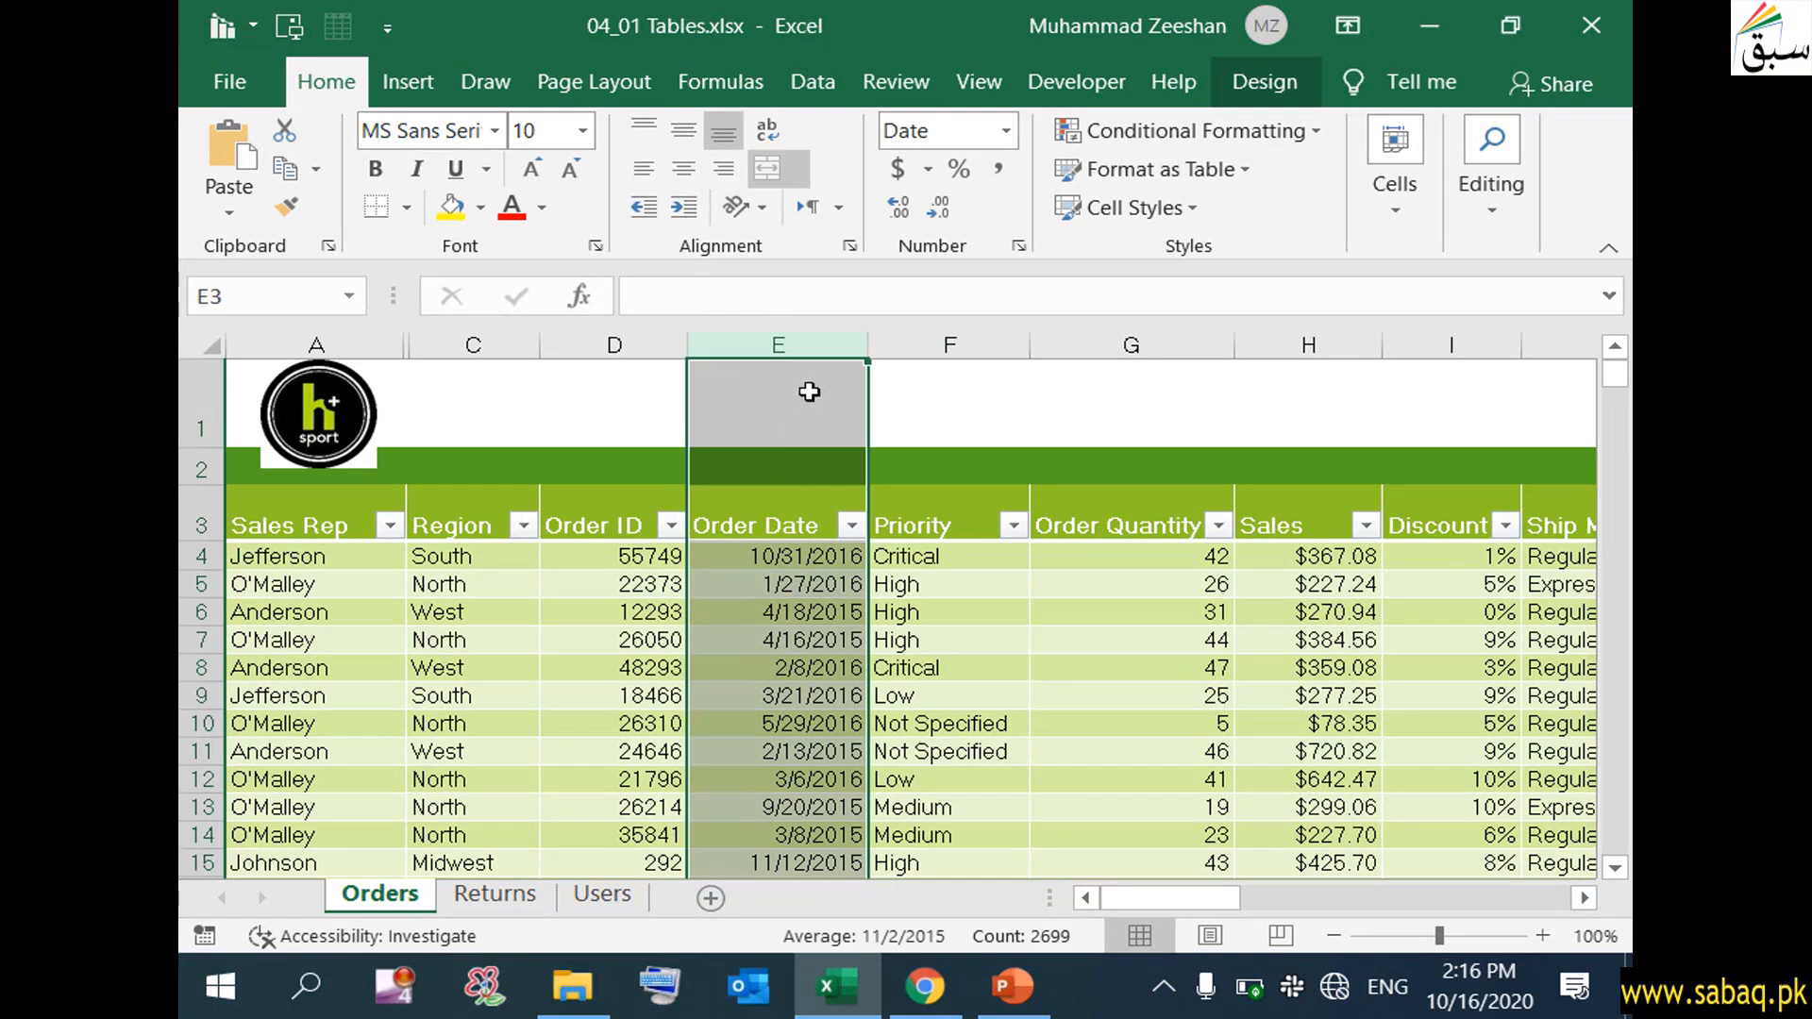
pyautogui.rightClick(840, 348)
pyautogui.click(969, 630)
pyautogui.click(932, 565)
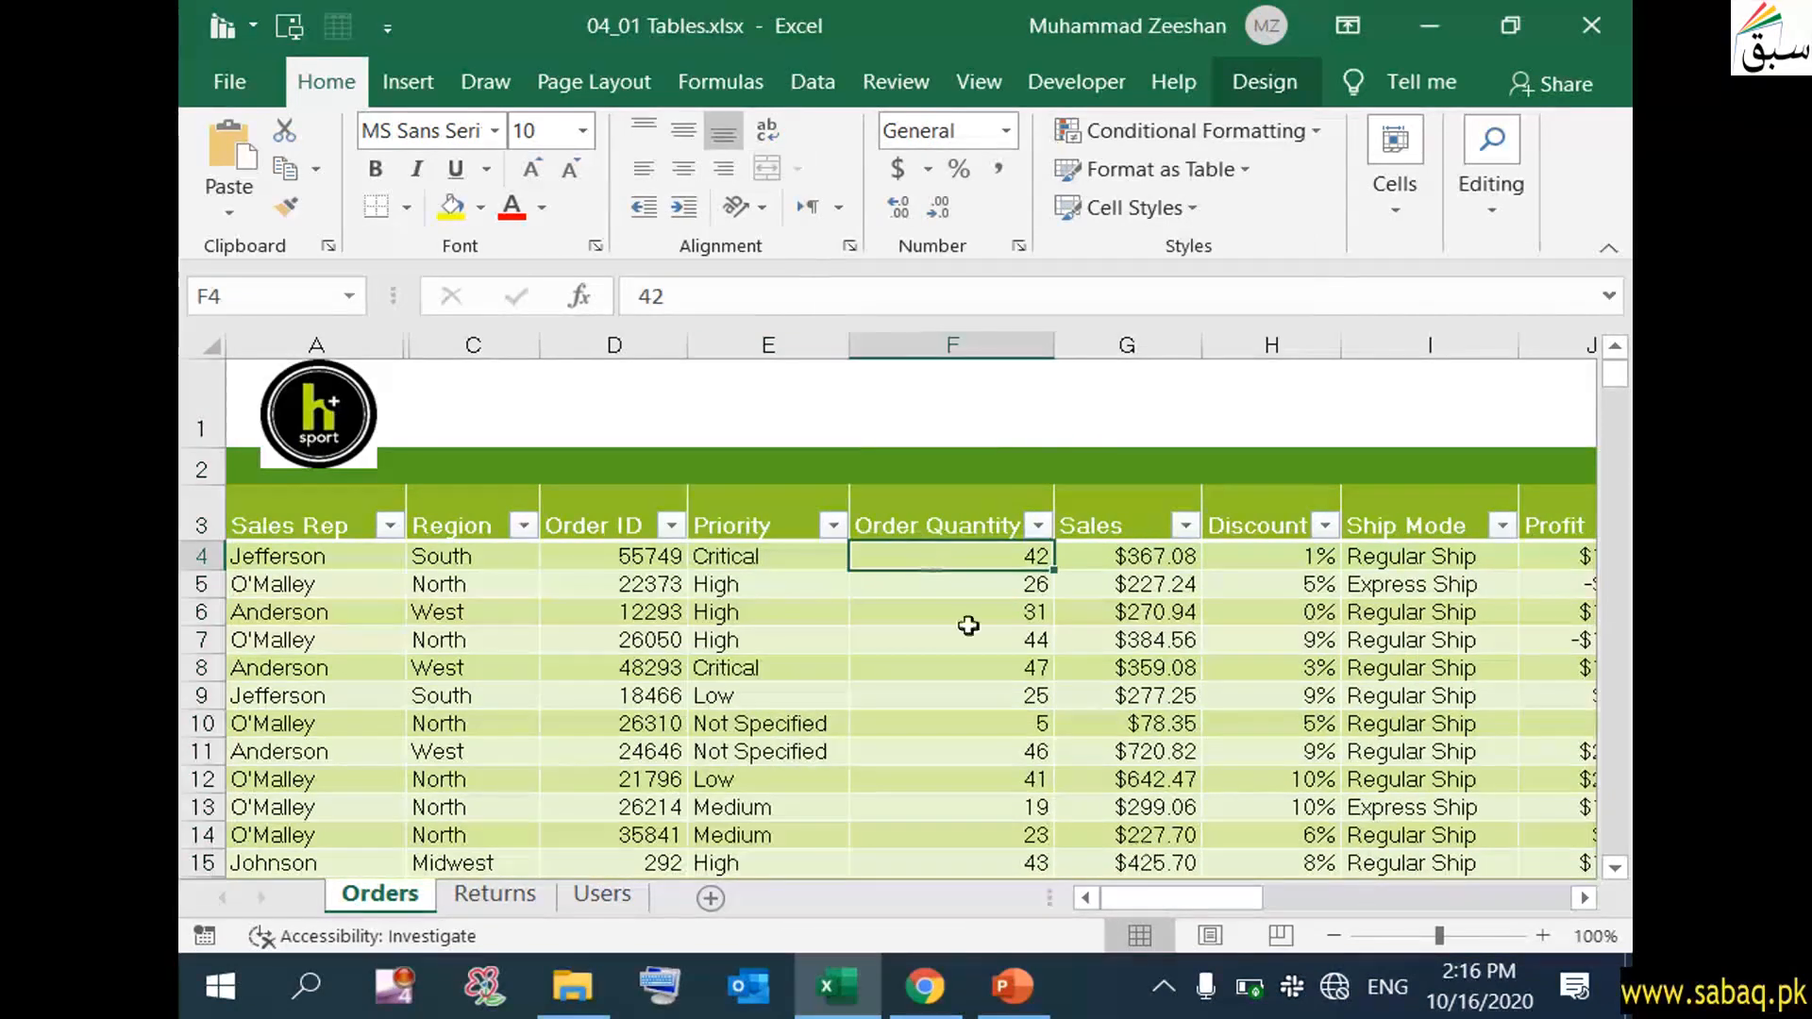
# - Add a Total Sales column to the table by entering its header in cell T3 beside Ship Date
pyautogui.moveTo(1212, 904); pyautogui.dragTo(1611, 897)
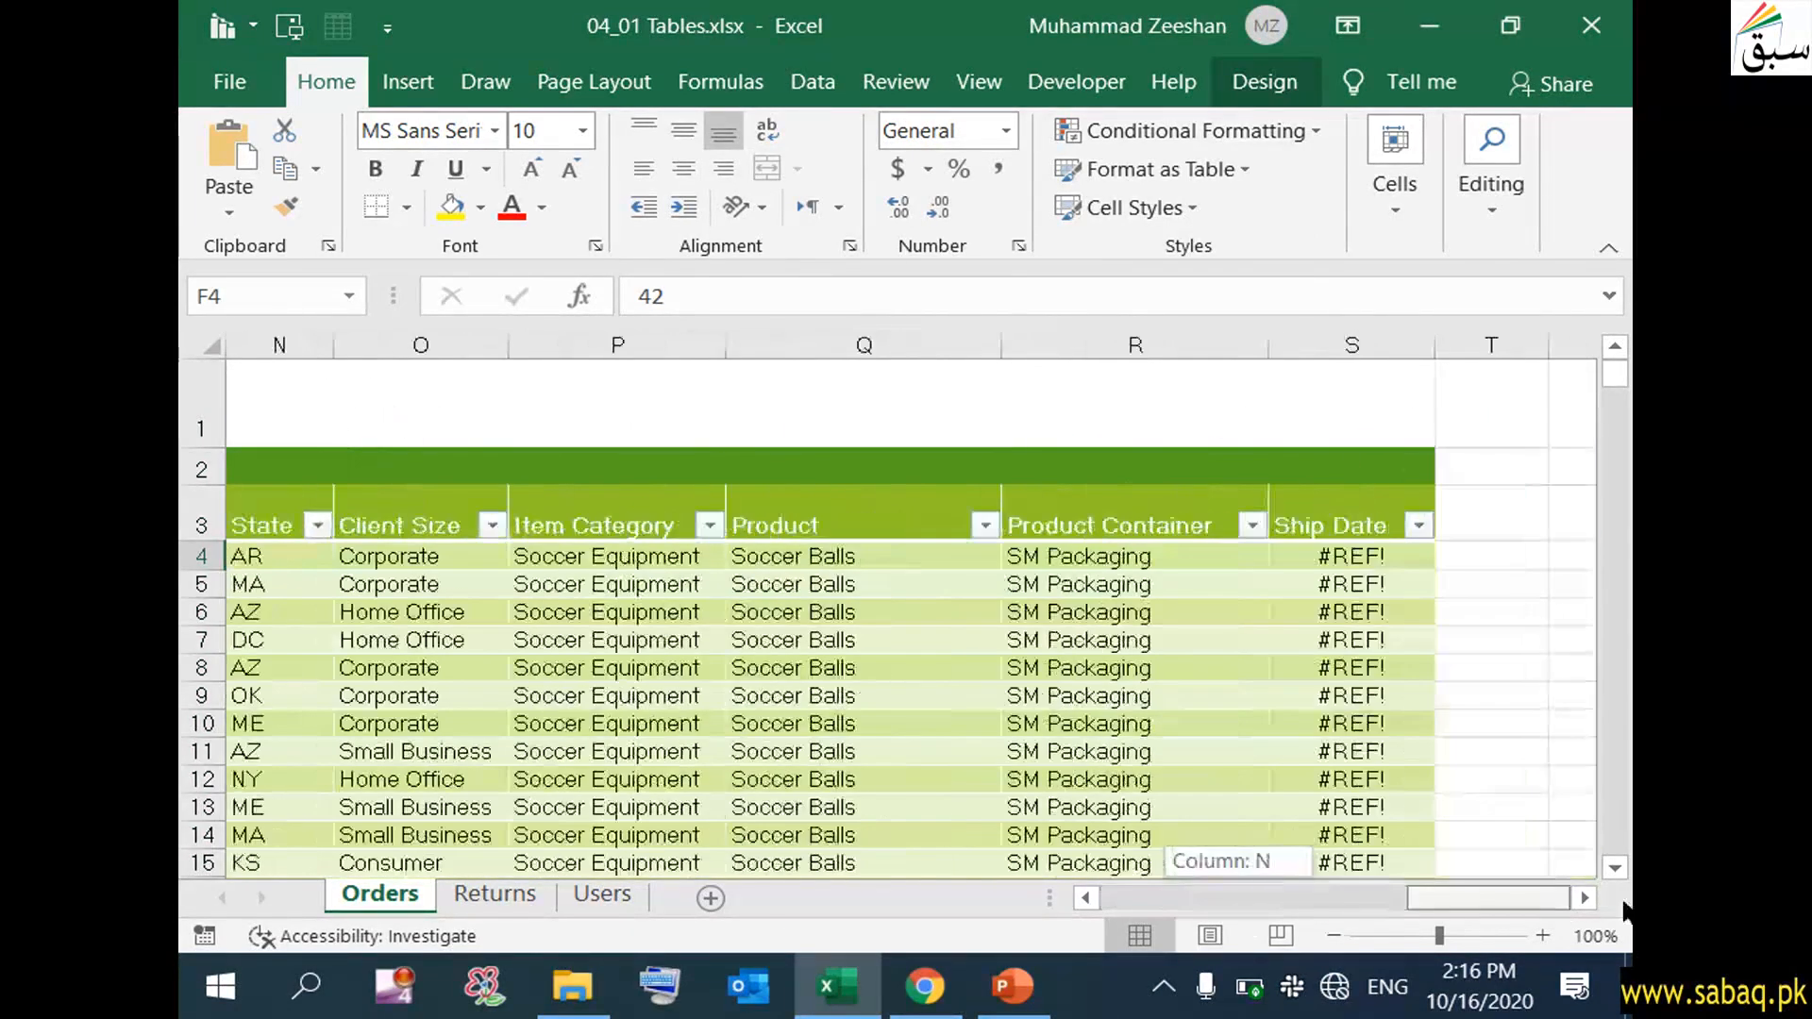
pyautogui.click(1502, 510)
pyautogui.click(1501, 472)
pyautogui.click(1496, 514)
pyautogui.doubleClick(1495, 514)
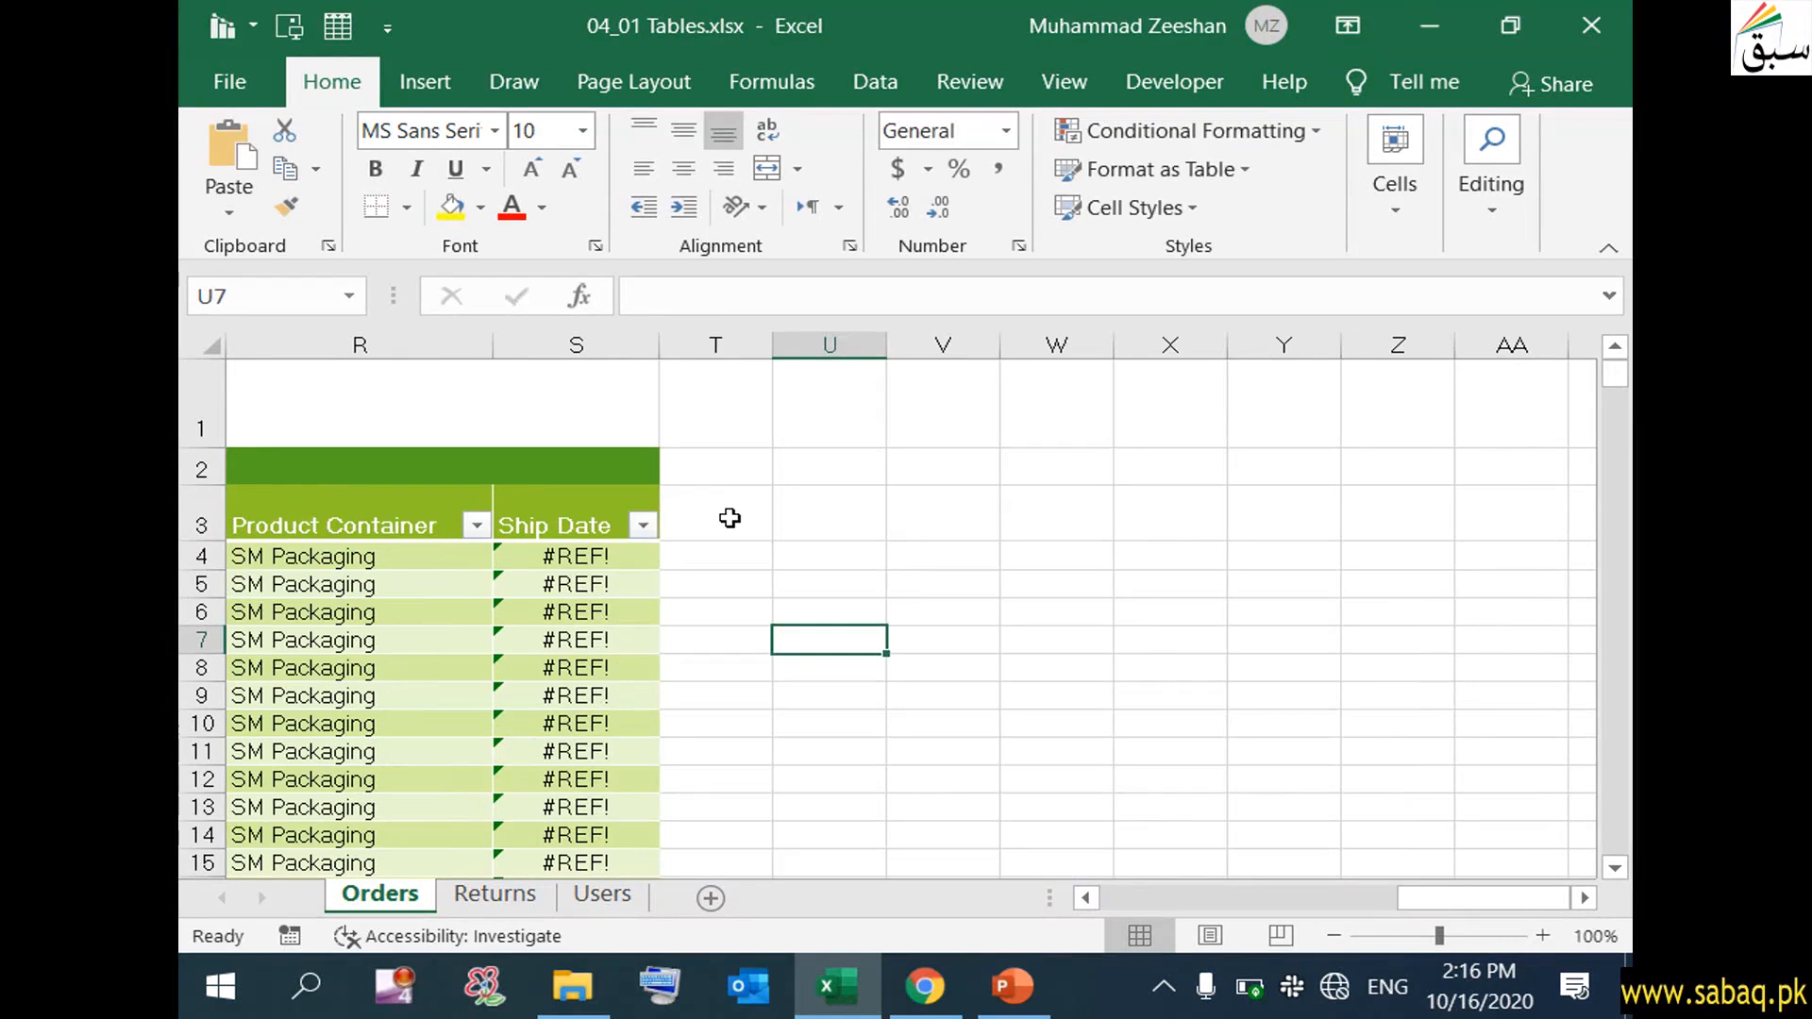
pyautogui.doubleClick(732, 517)
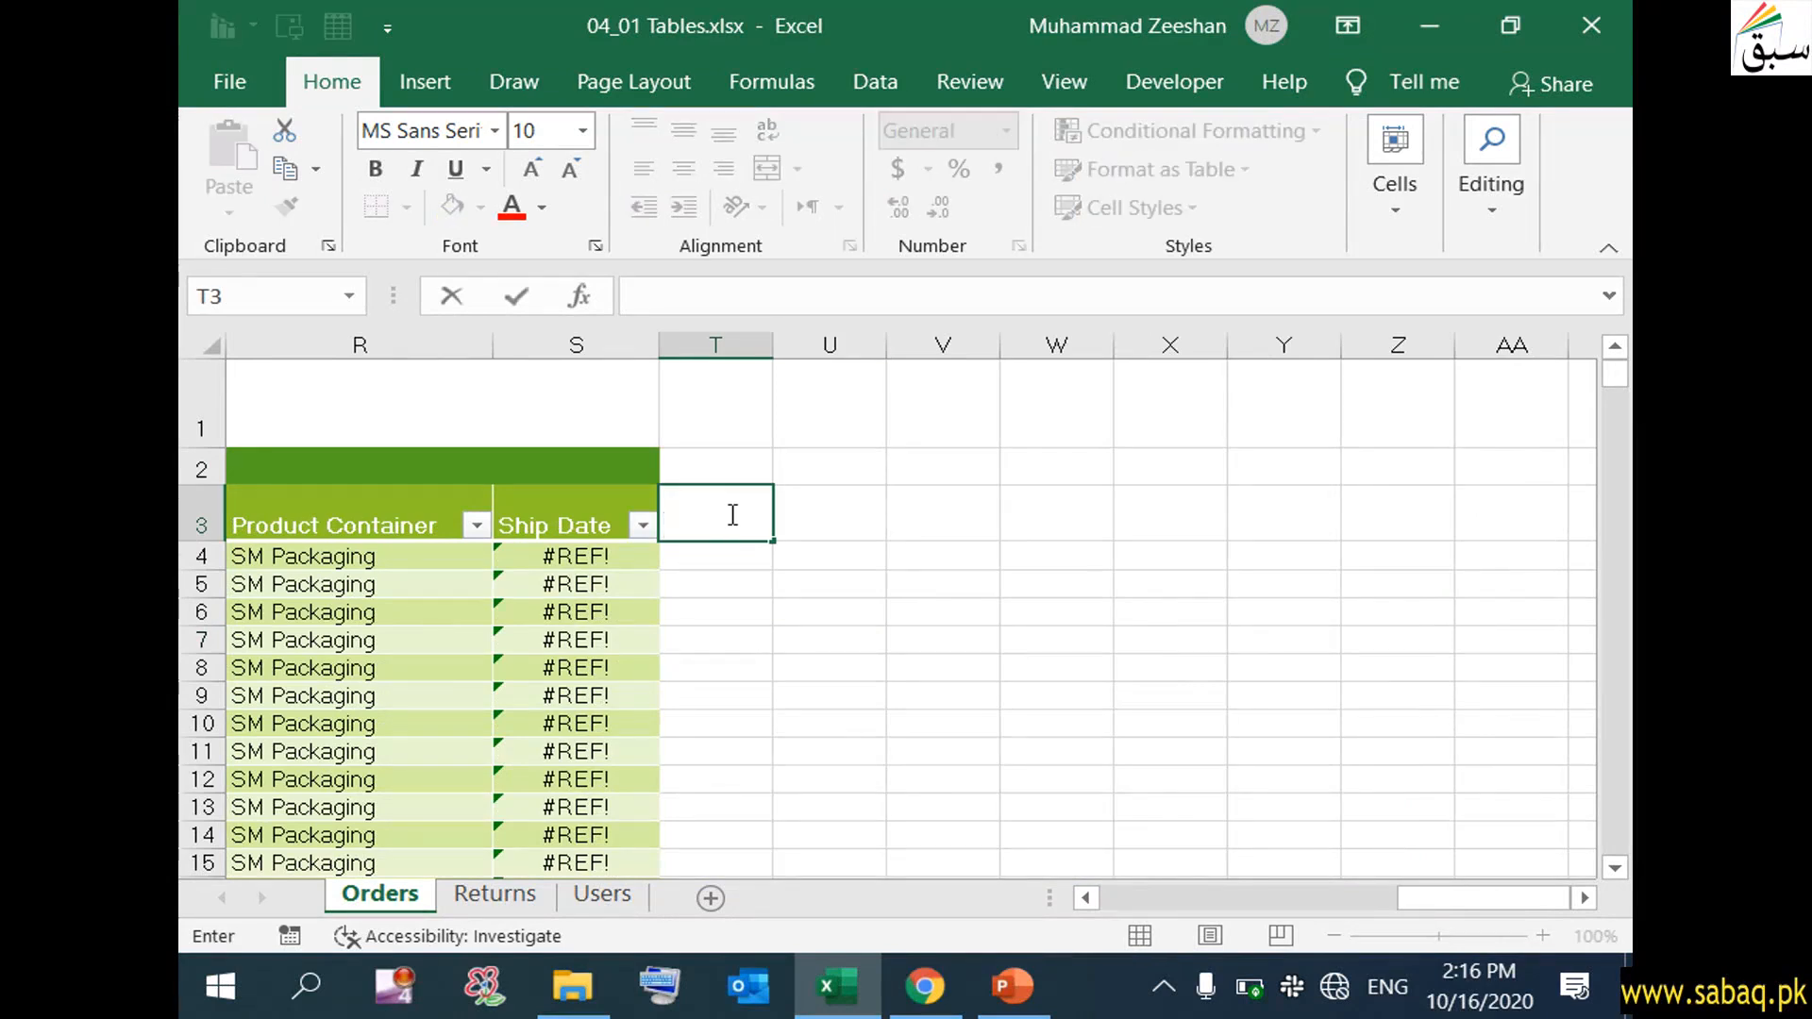
pyautogui.write('Total Sales')
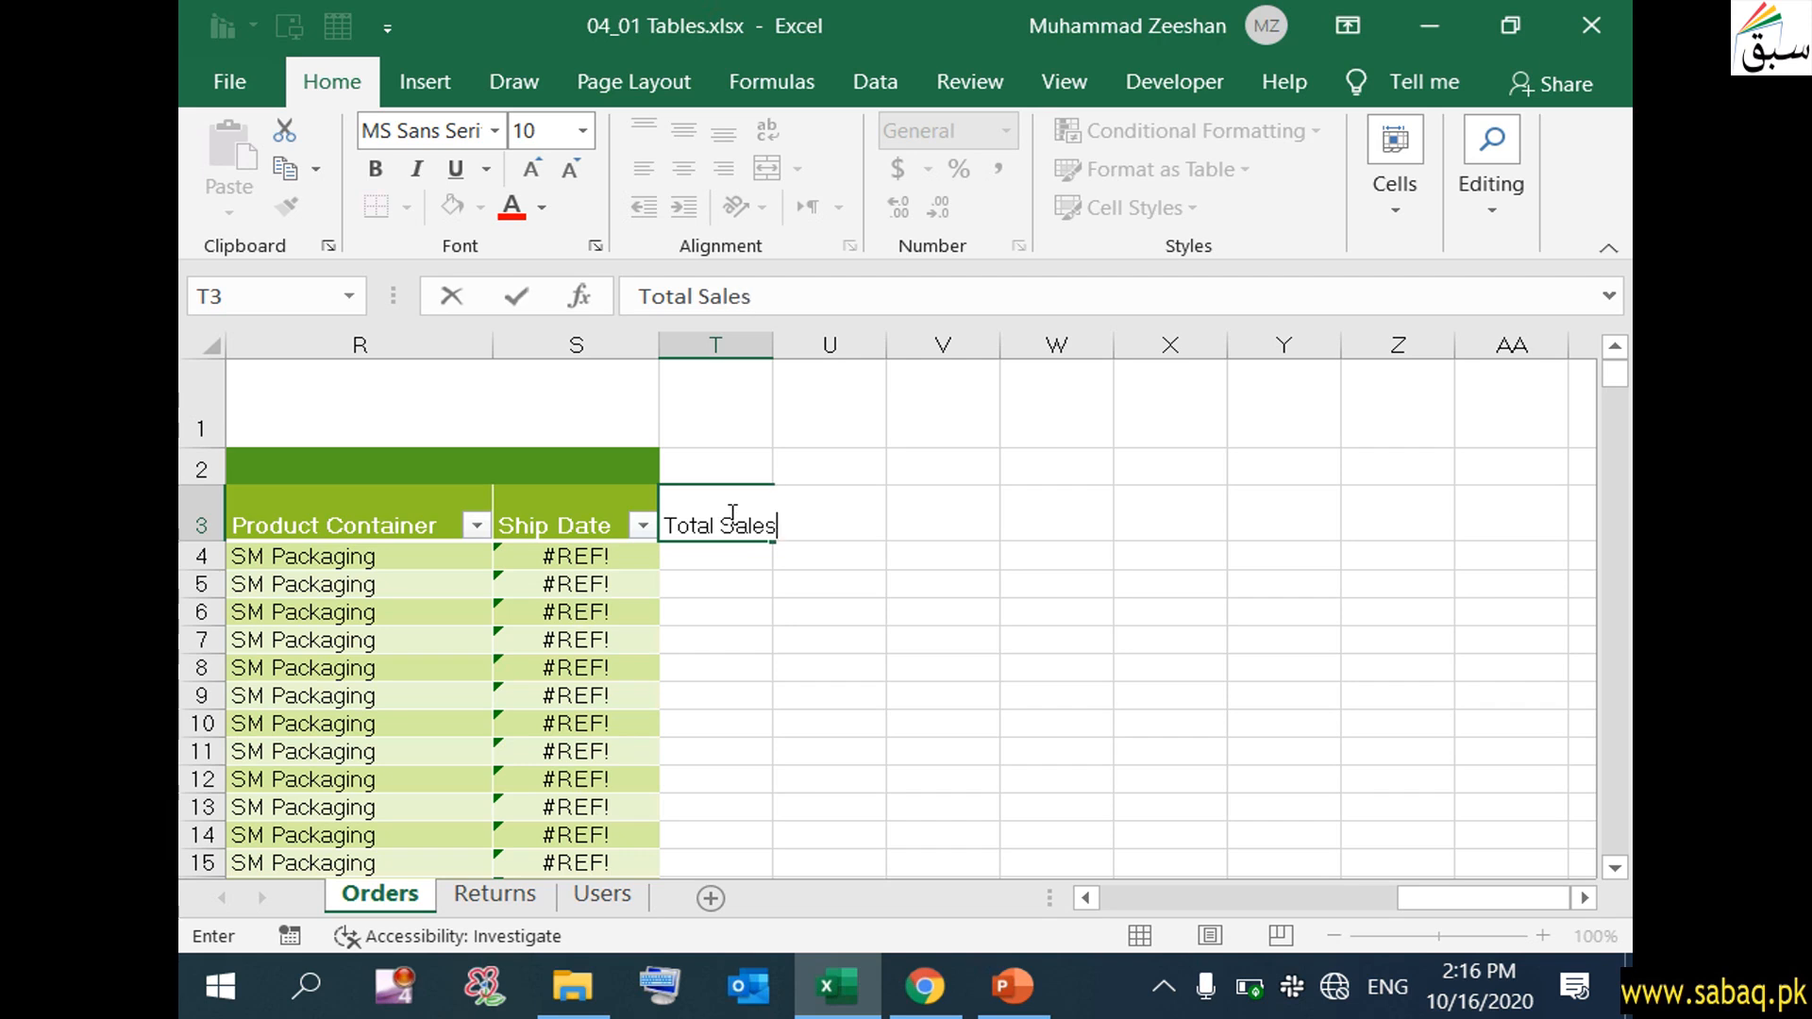
pyautogui.click(748, 644)
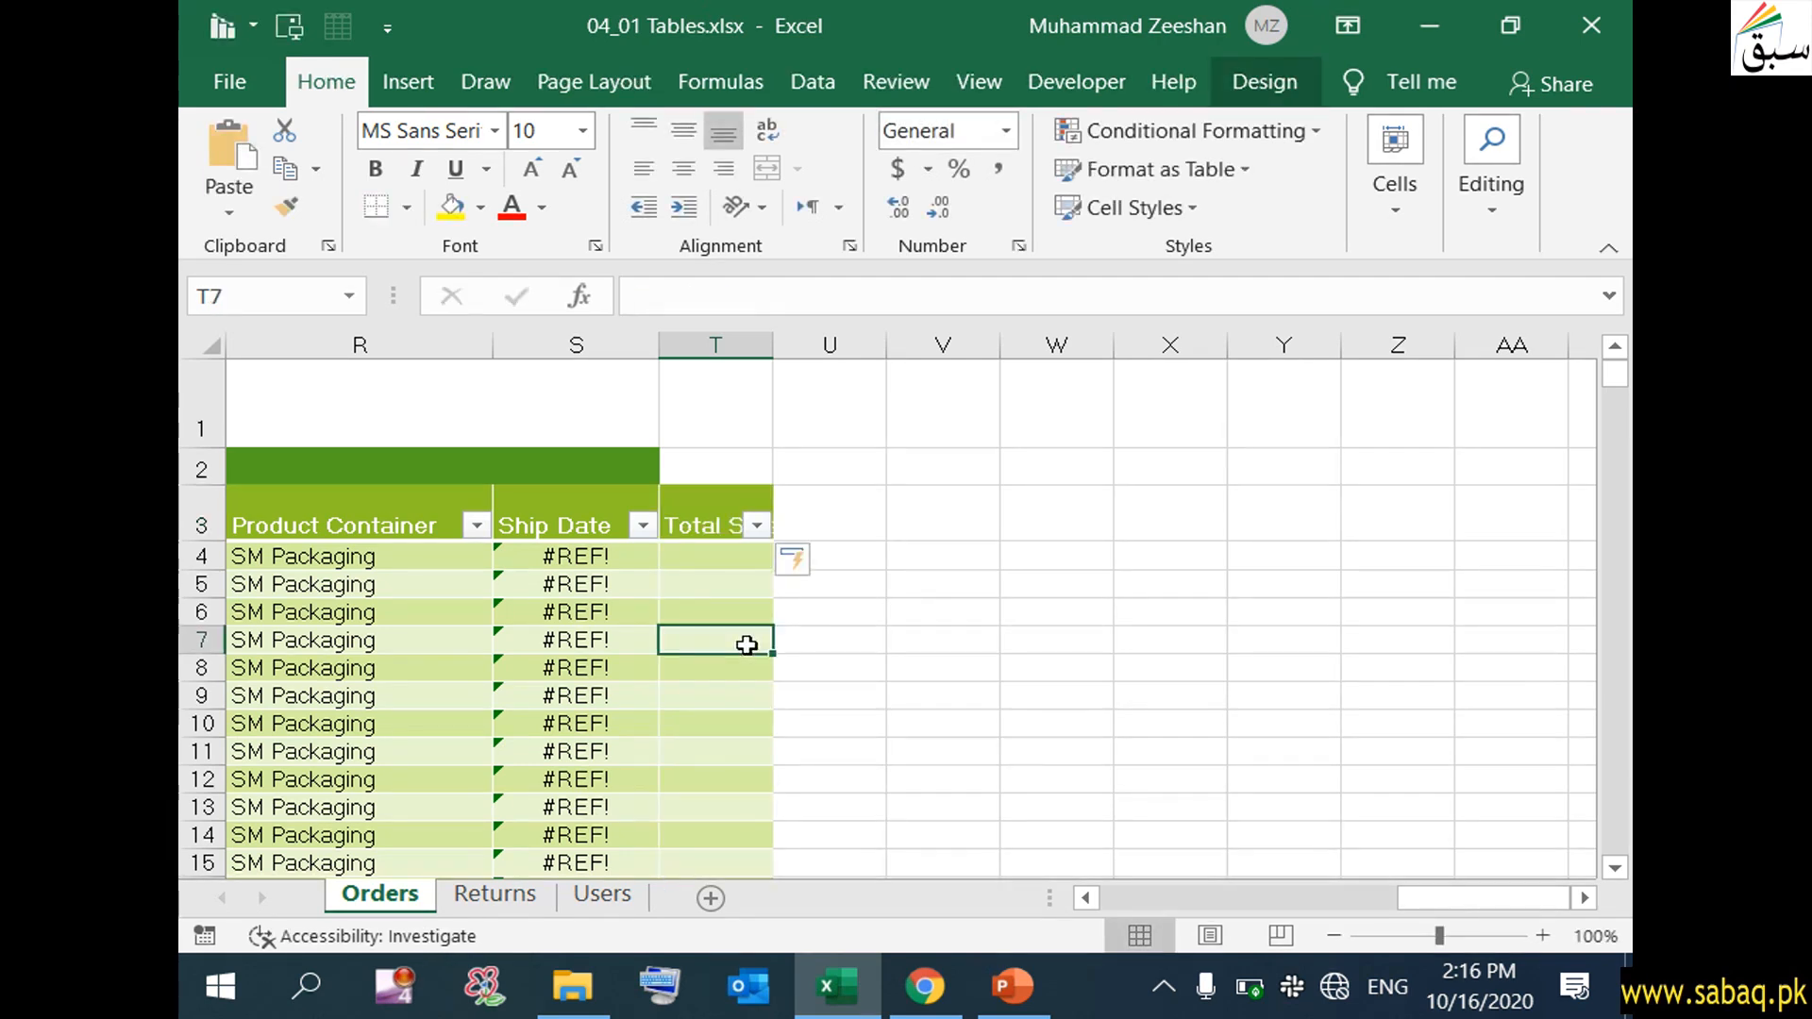
# - Widen the Total Sales column to fit its header and look at its sort and filter options
pyautogui.moveTo(773, 344); pyautogui.dragTo(835, 344)
pyautogui.scroll(-1, 837, 671)
pyautogui.scroll(1, 822, 665)
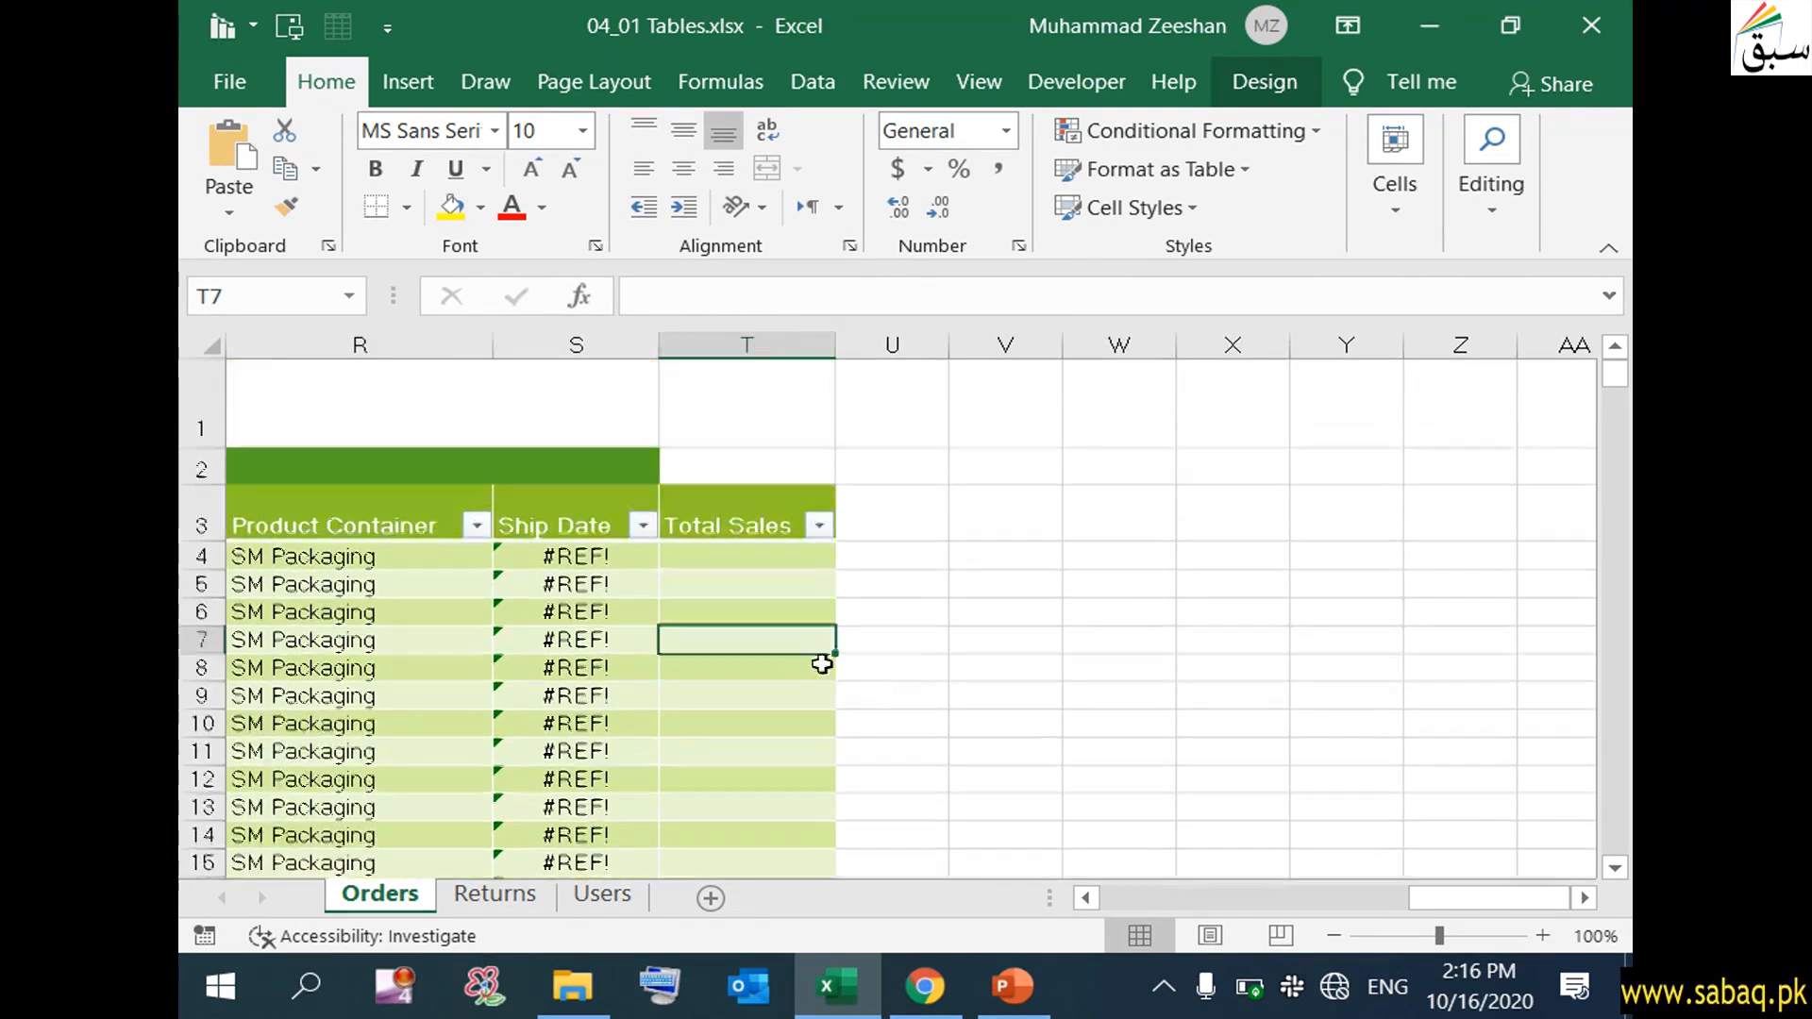
pyautogui.click(819, 525)
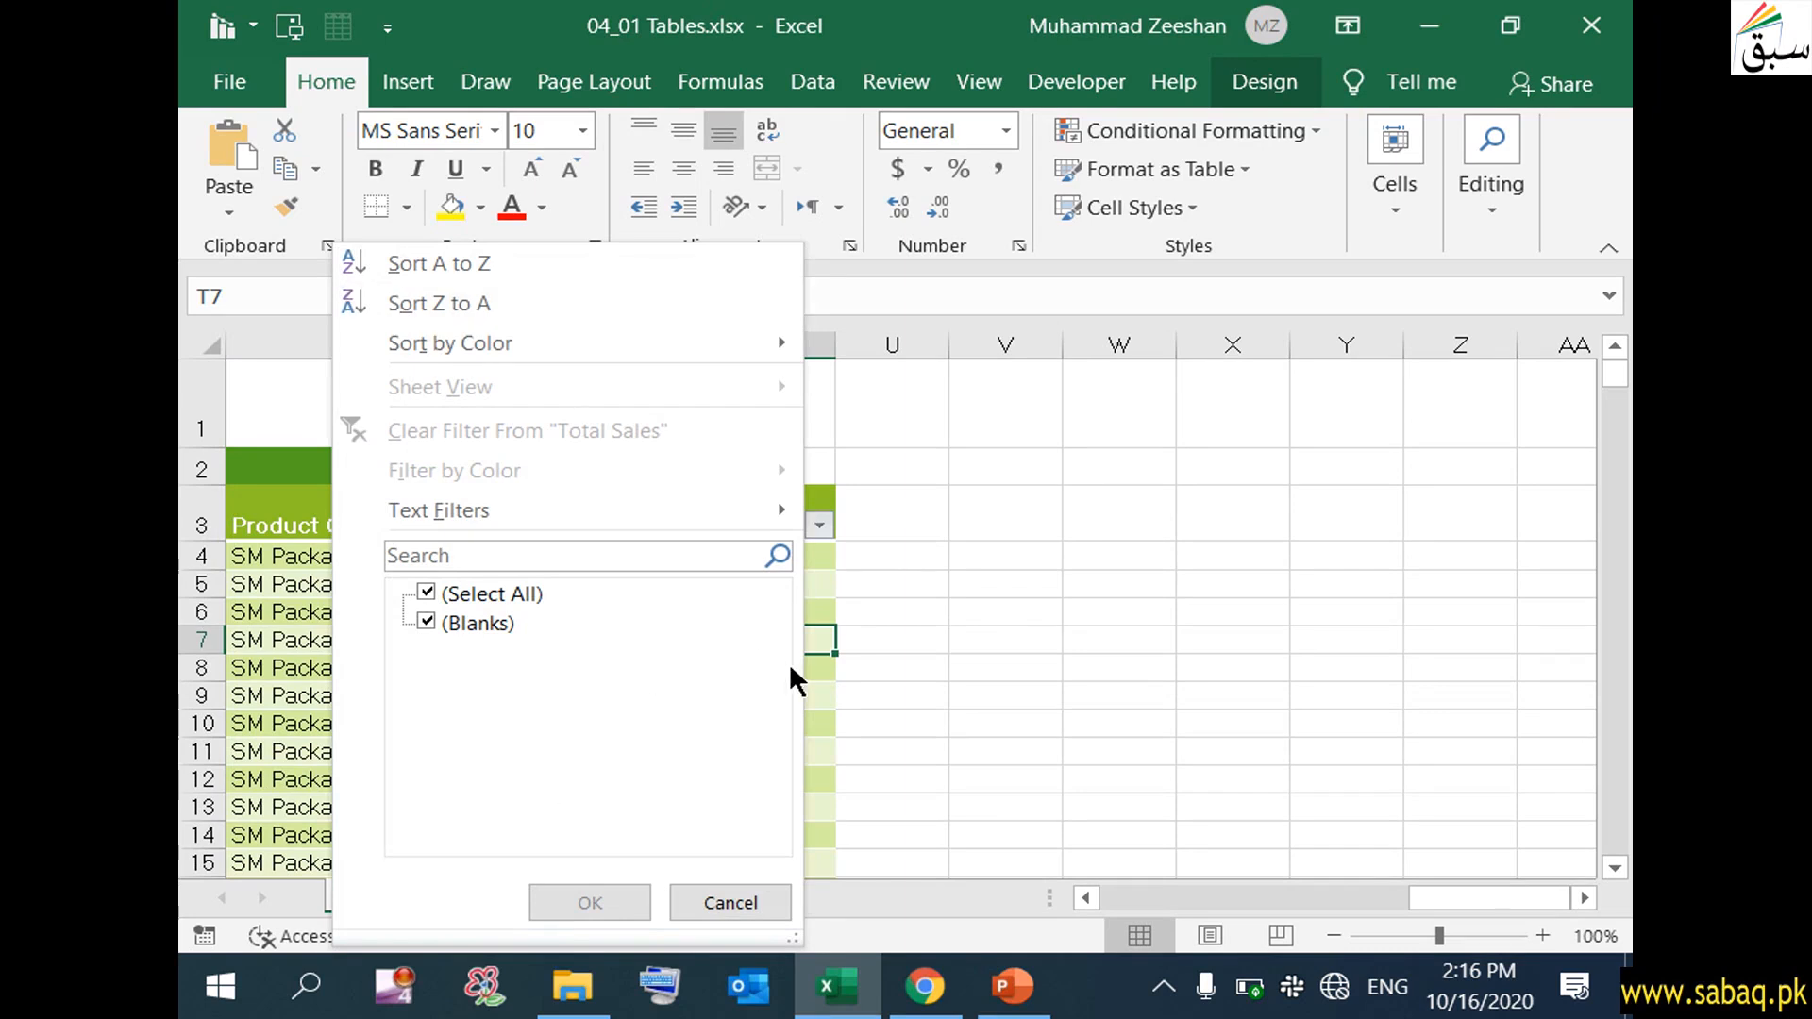
pyautogui.click(827, 670)
# - Convert the Orders table back to a normal range and look over its header row
pyautogui.moveTo(1536, 894); pyautogui.dragTo(1116, 888)
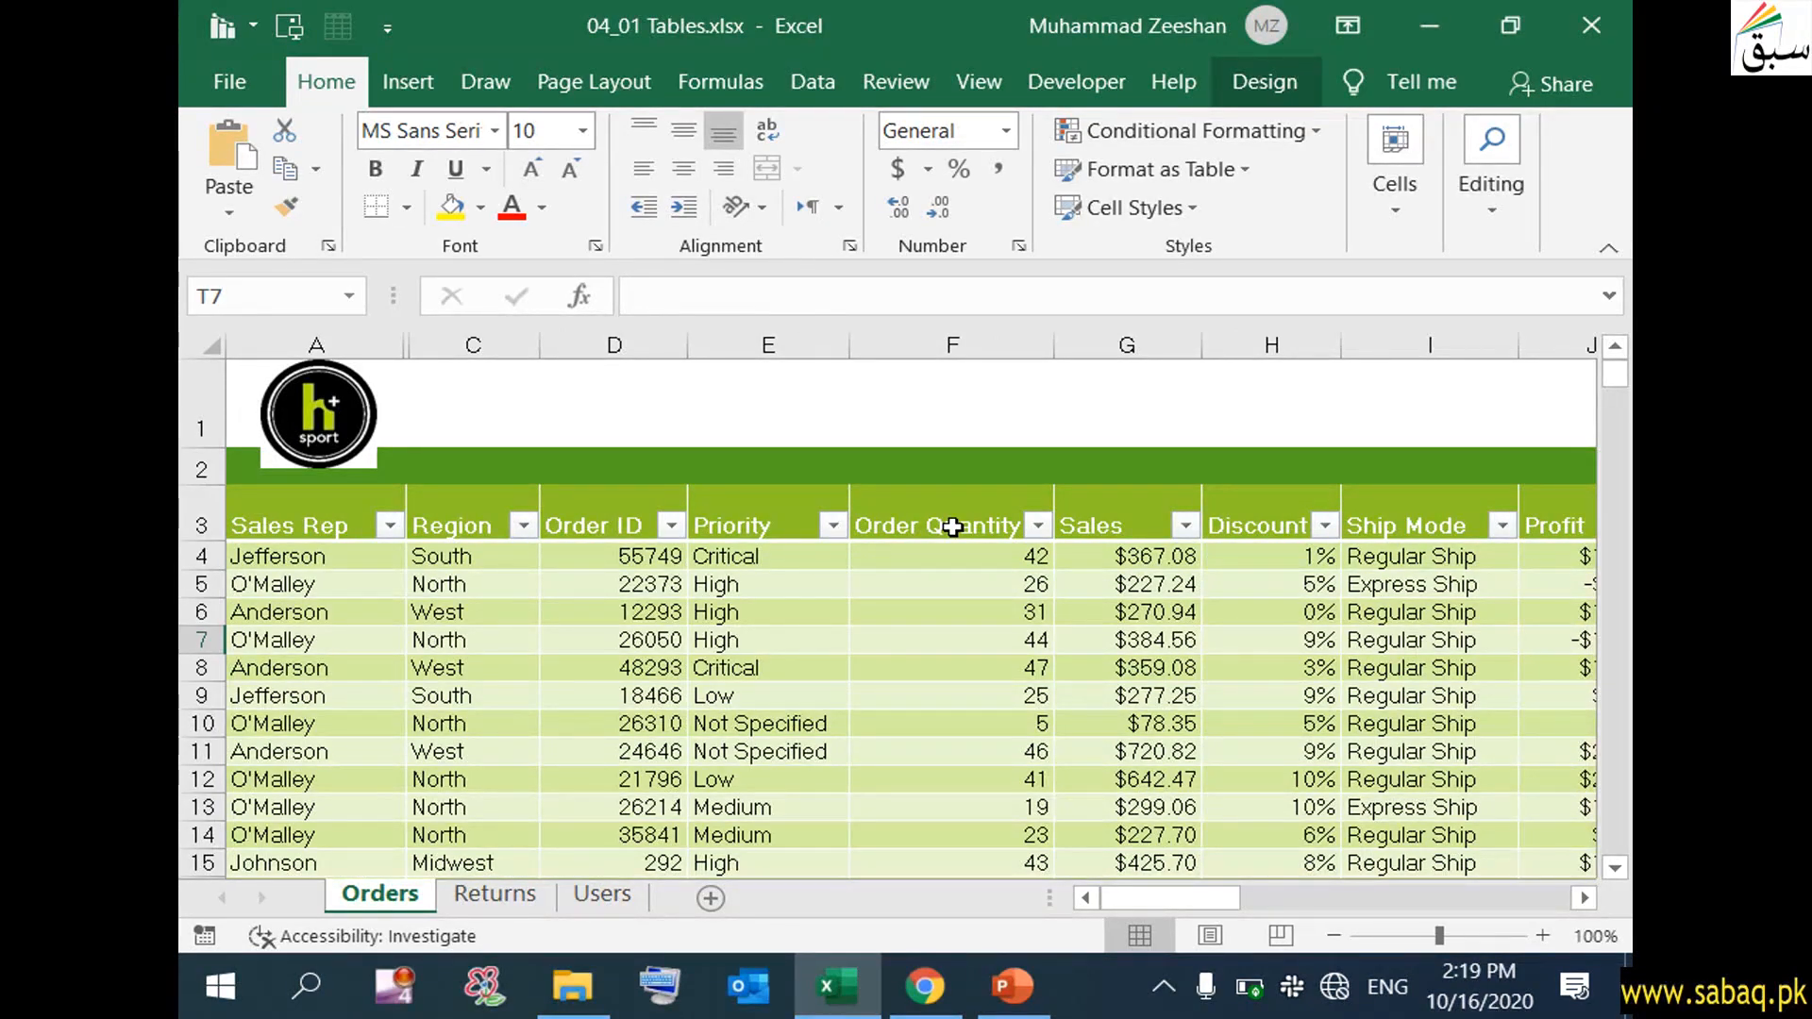
pyautogui.scroll(-1, 1065, 491)
pyautogui.scroll(1, 1065, 491)
pyautogui.moveTo(1230, 897); pyautogui.dragTo(1045, 840)
pyautogui.click(1255, 75)
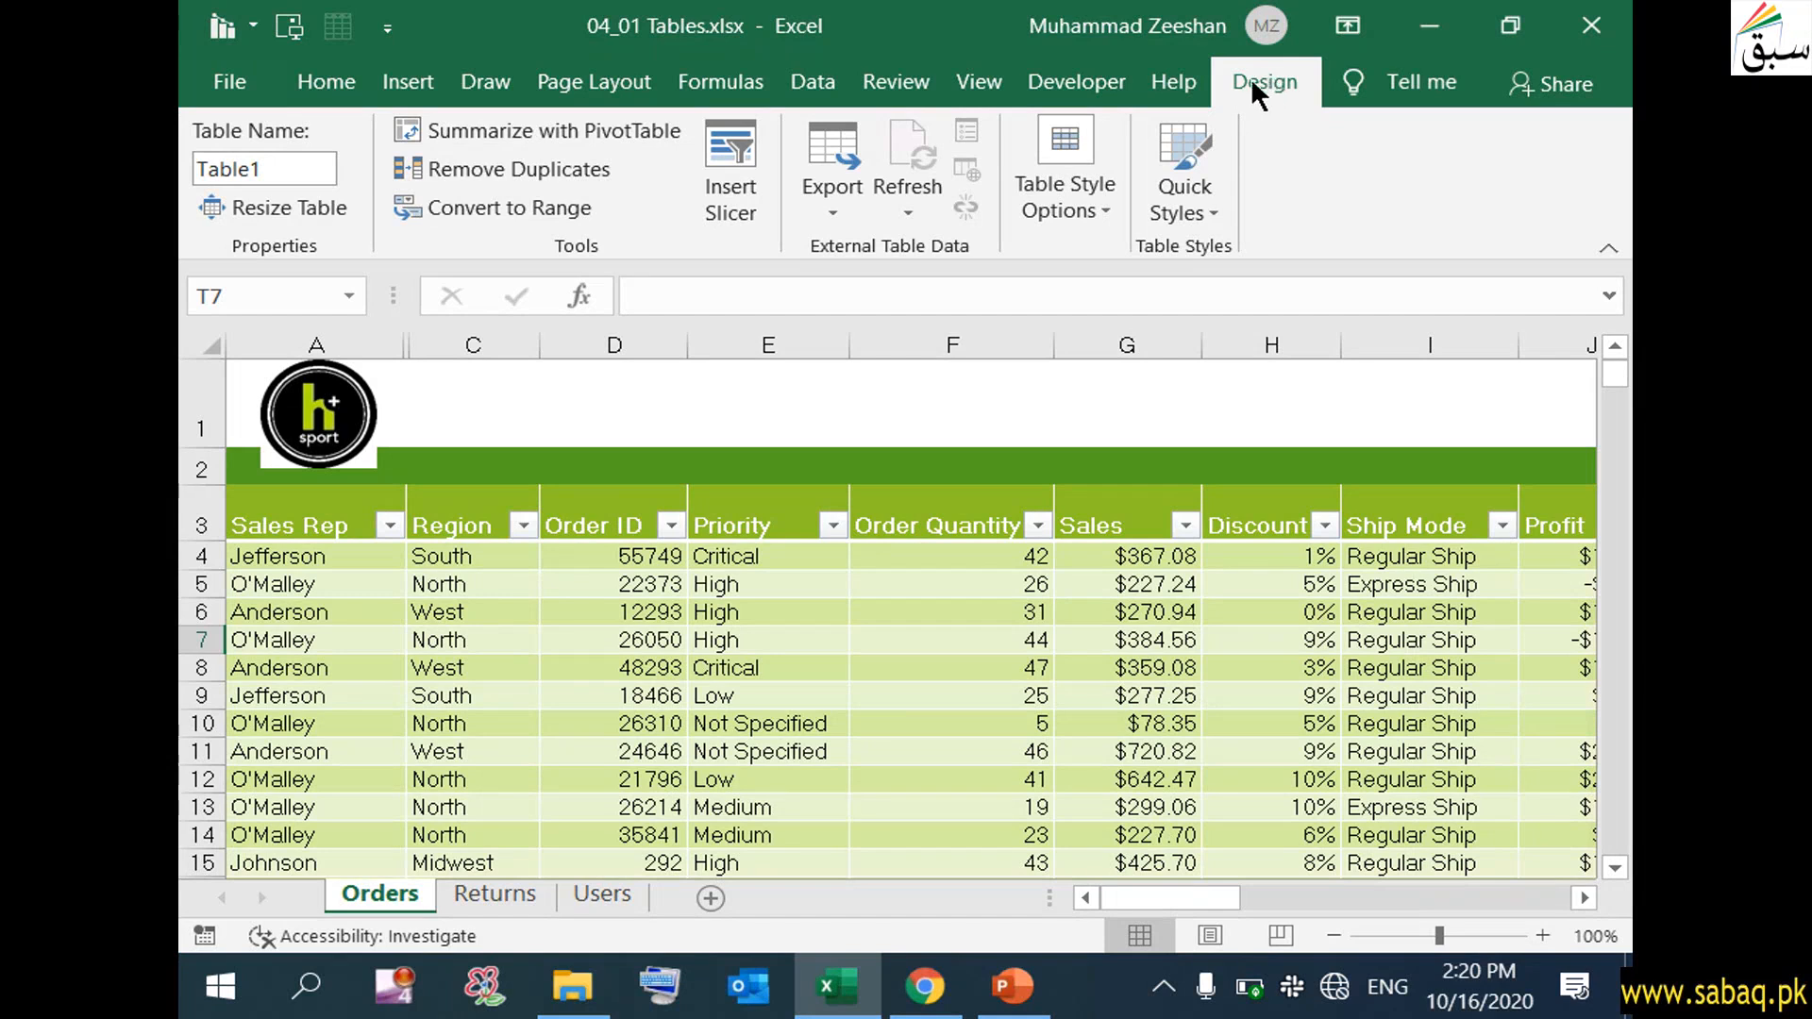
pyautogui.click(517, 207)
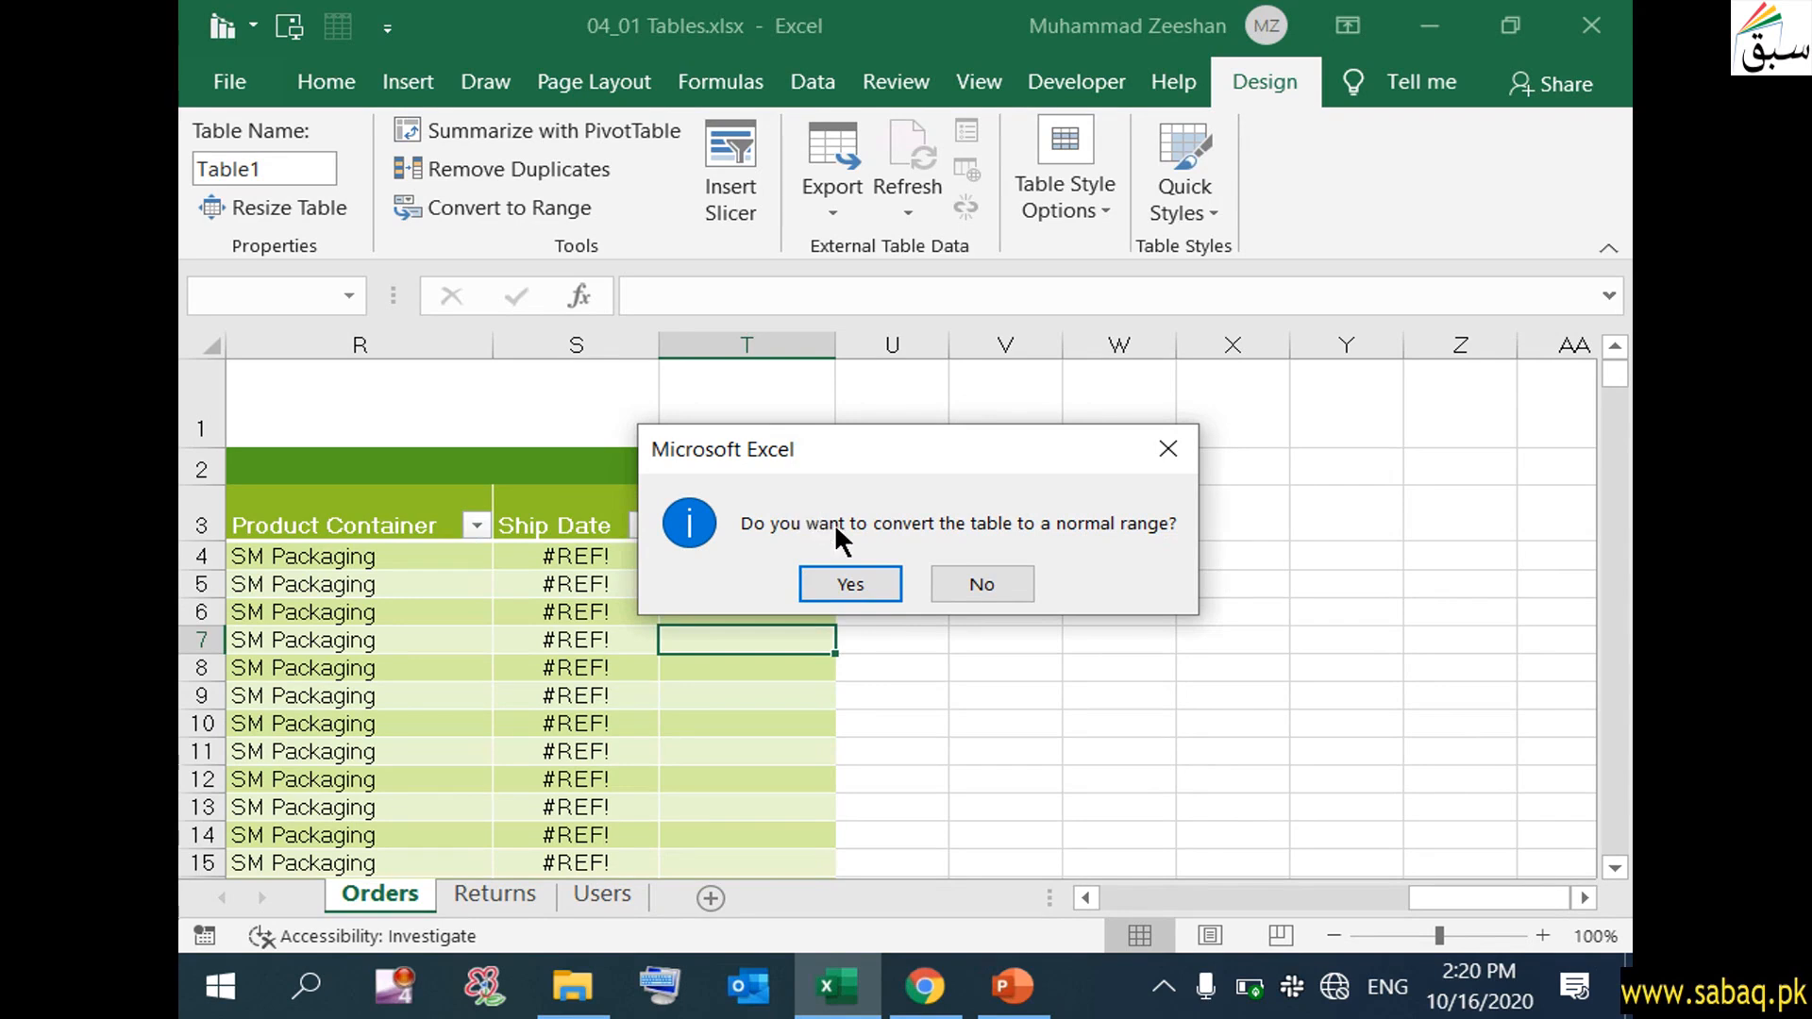
pyautogui.click(872, 589)
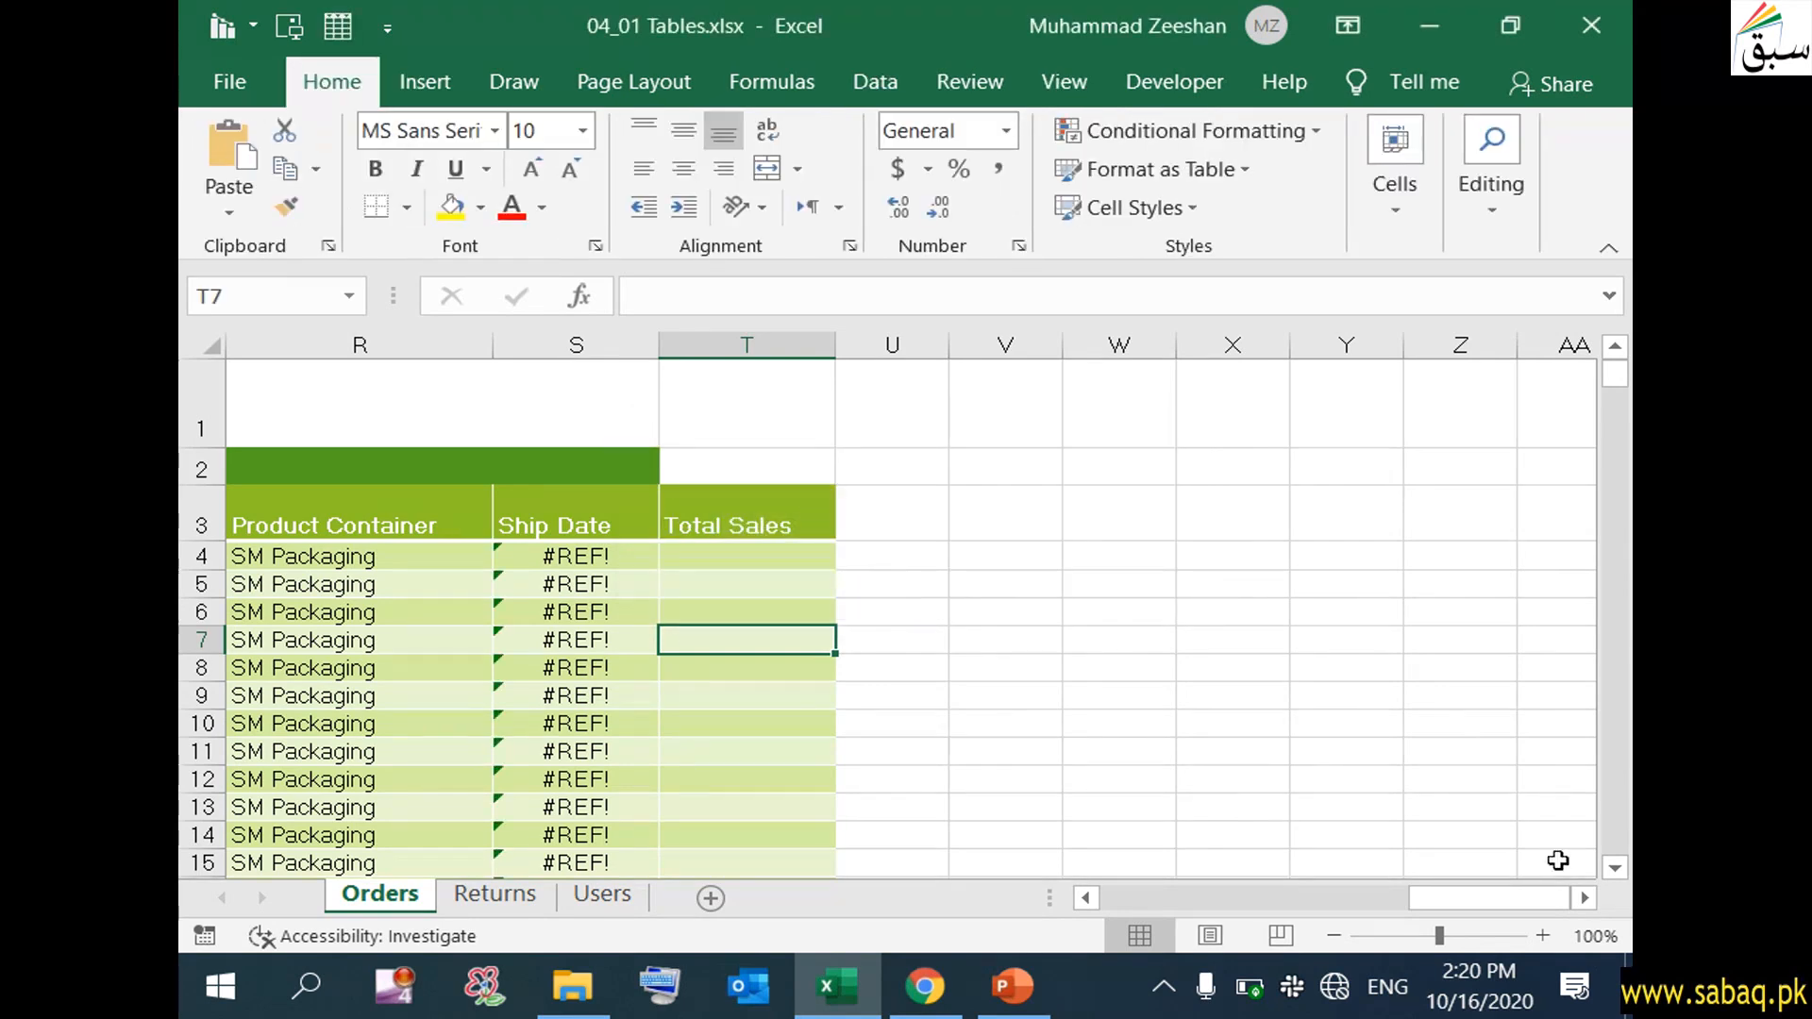
pyautogui.moveTo(1520, 896); pyautogui.dragTo(1156, 891)
pyautogui.scroll(-1, 999, 724)
pyautogui.scroll(1, 1002, 724)
pyautogui.click(974, 677)
pyautogui.click(875, 547)
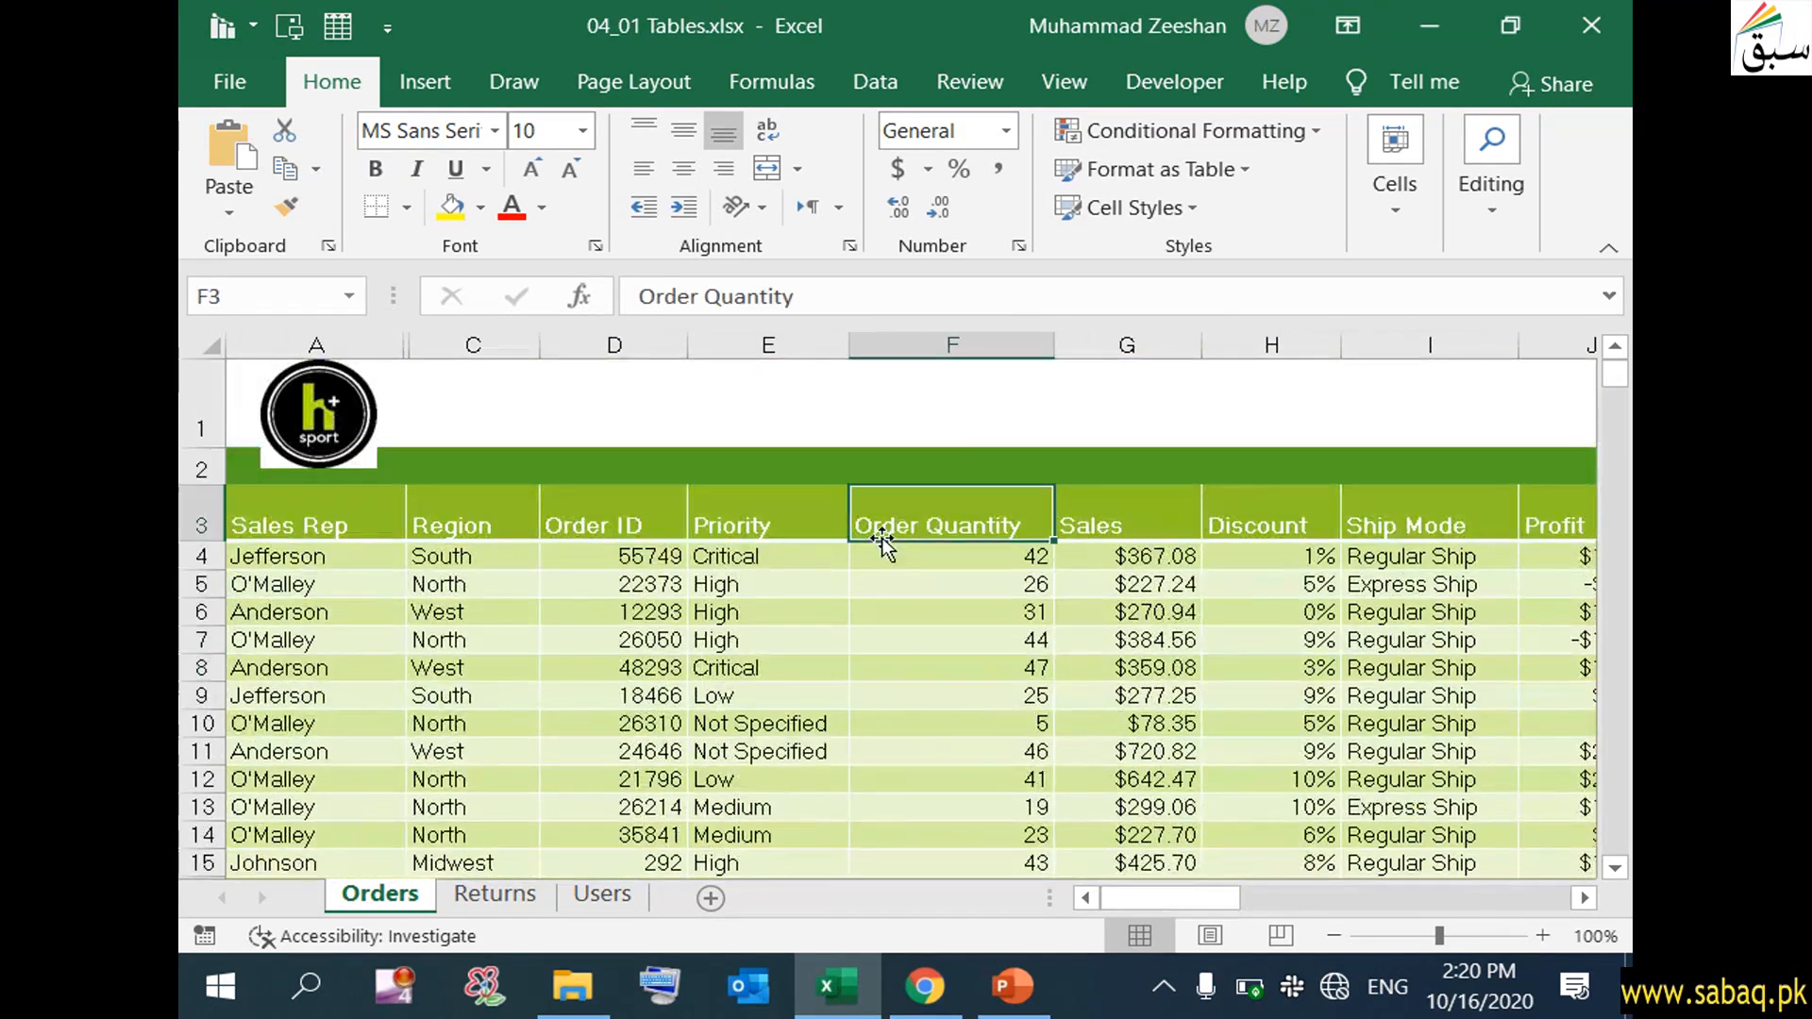
pyautogui.click(277, 521)
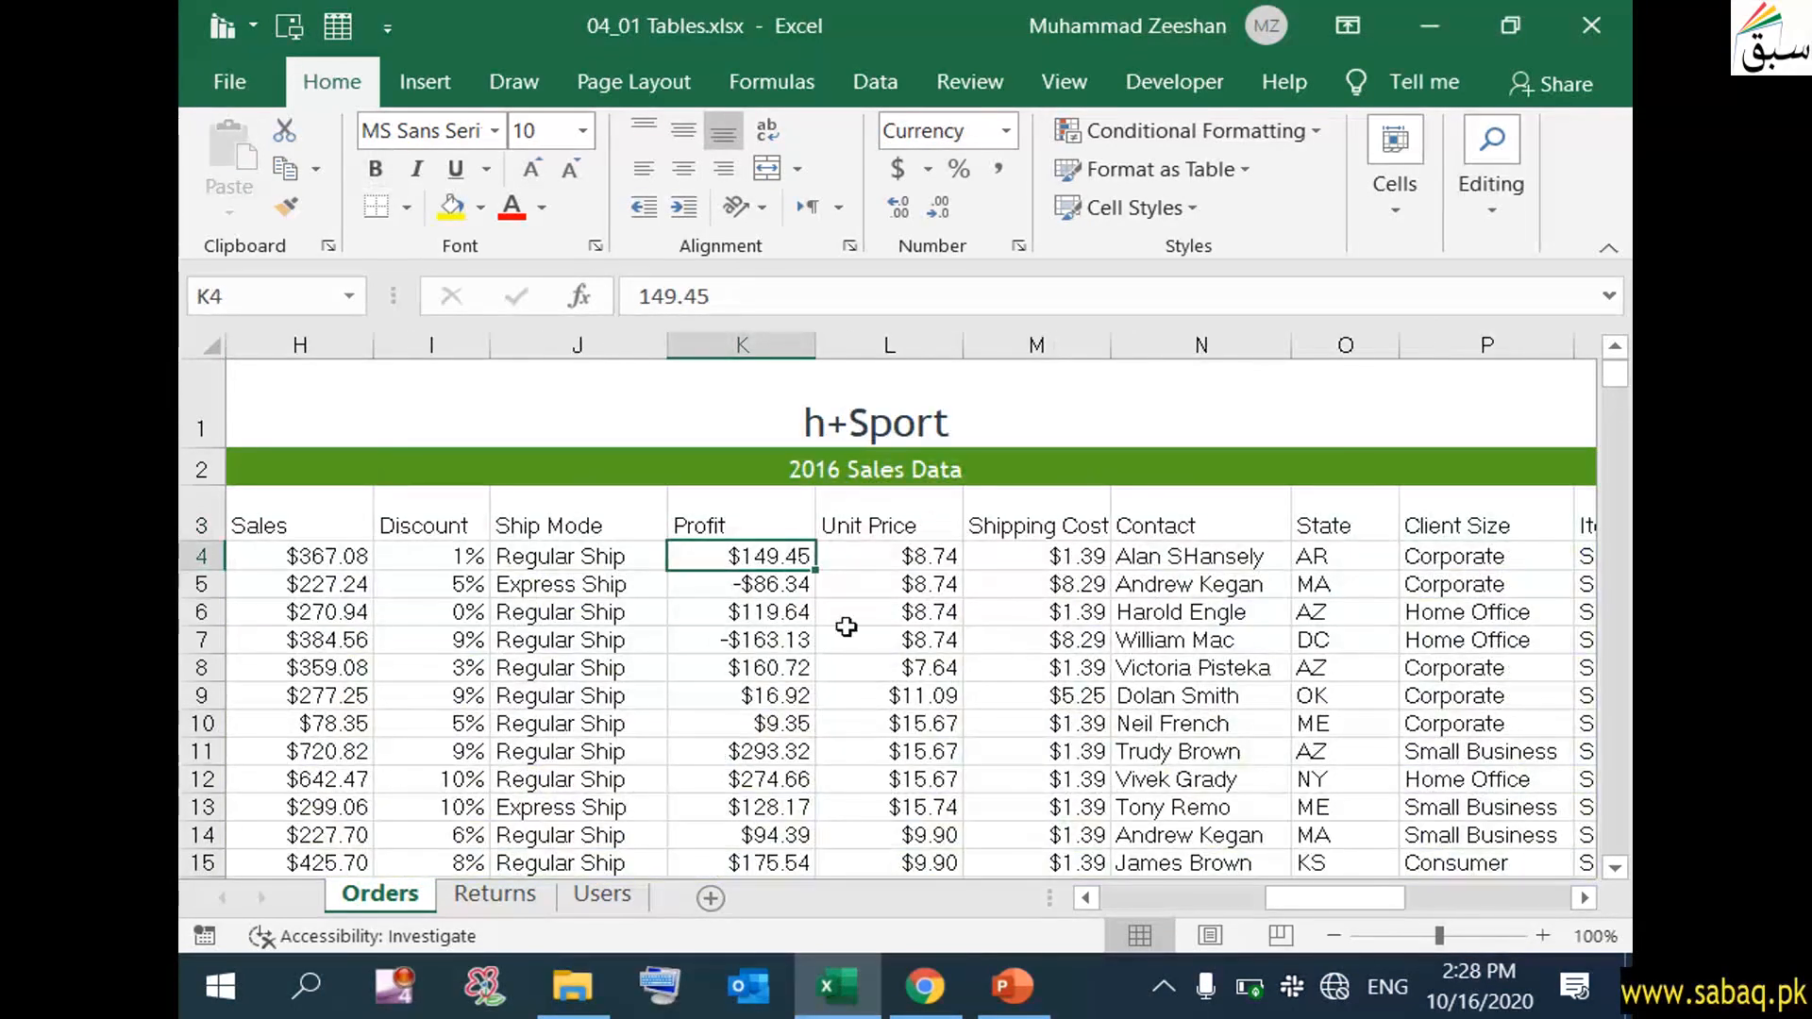
# - Switch to the Users sheet and examine its Region and Manager columns
pyautogui.click(621, 884)
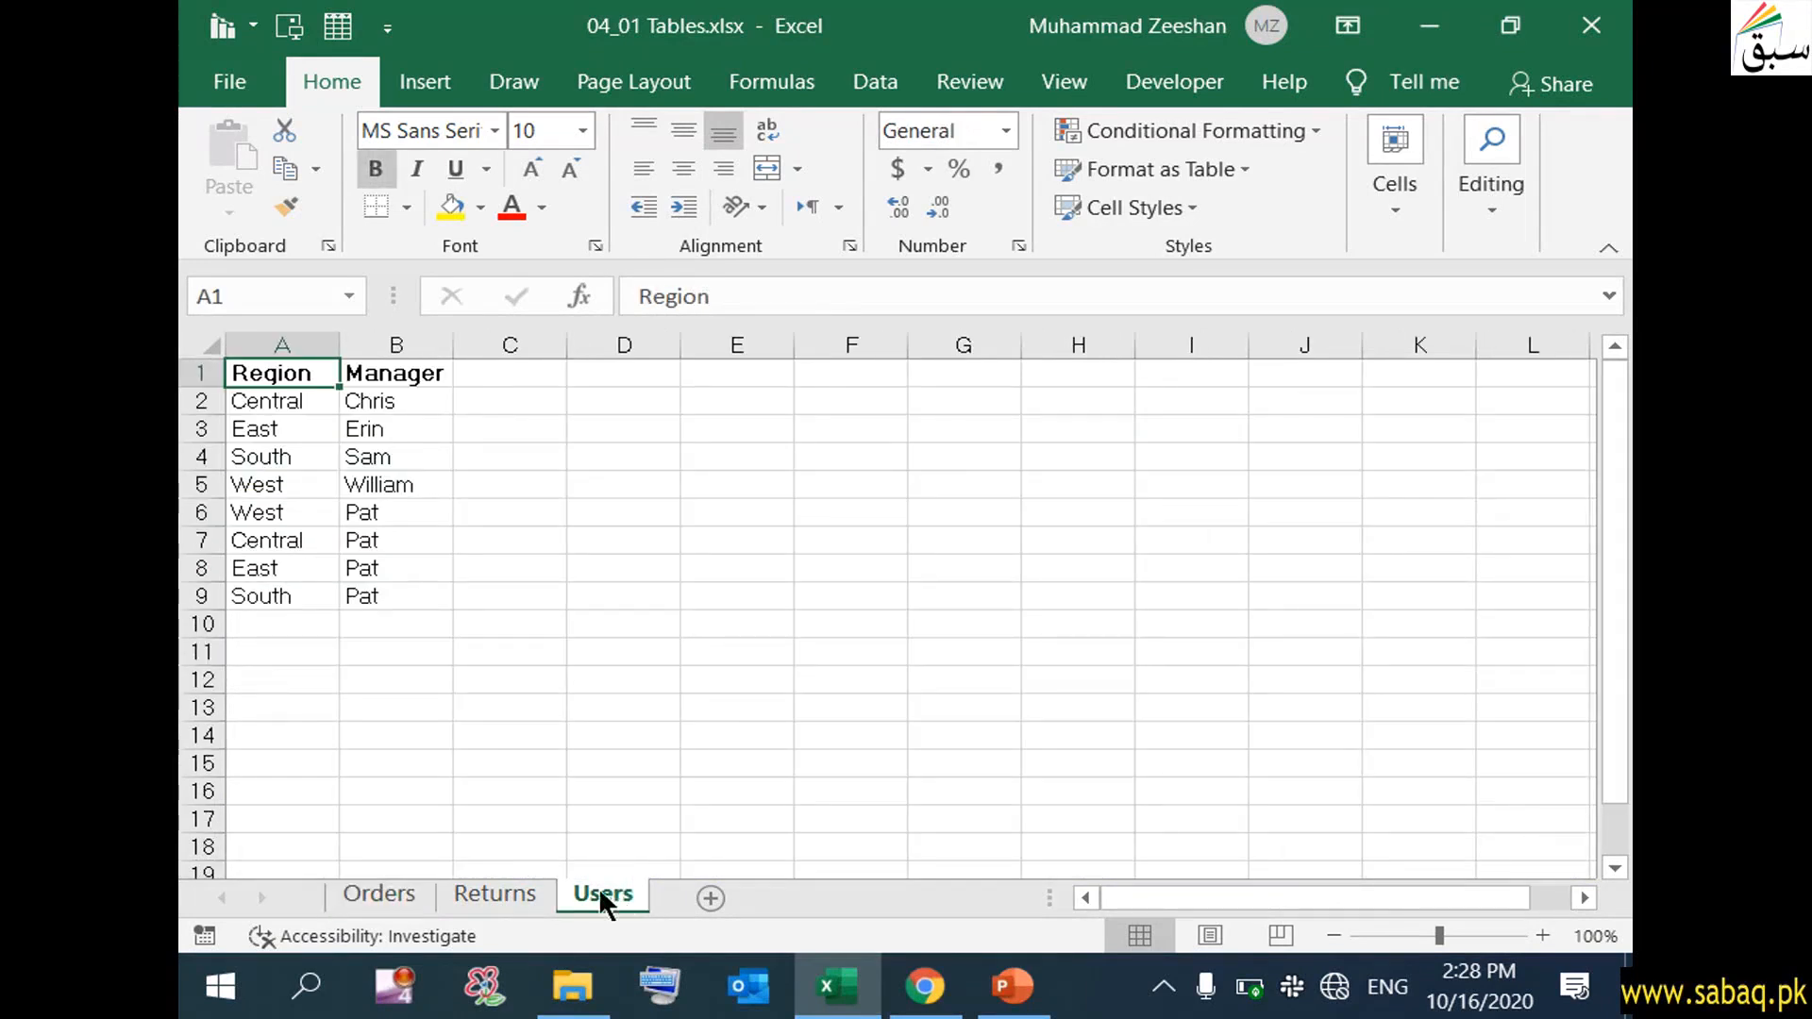
pyautogui.click(664, 790)
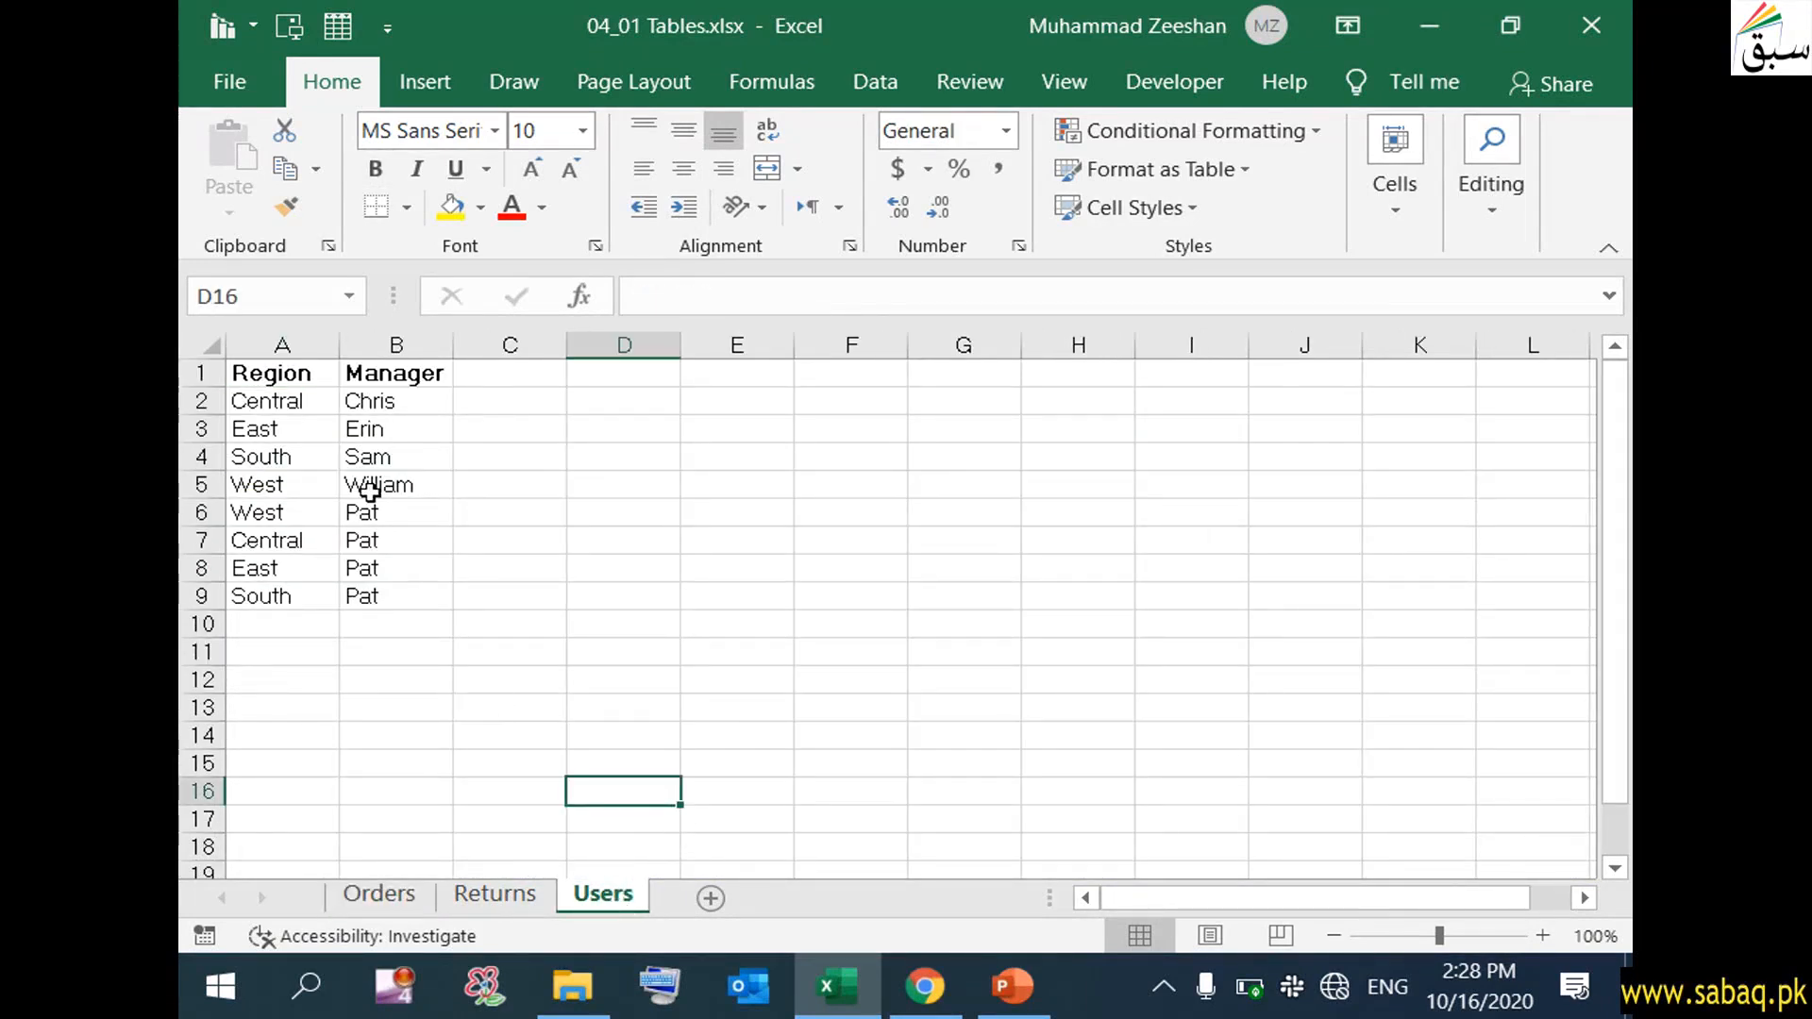
pyautogui.click(299, 378)
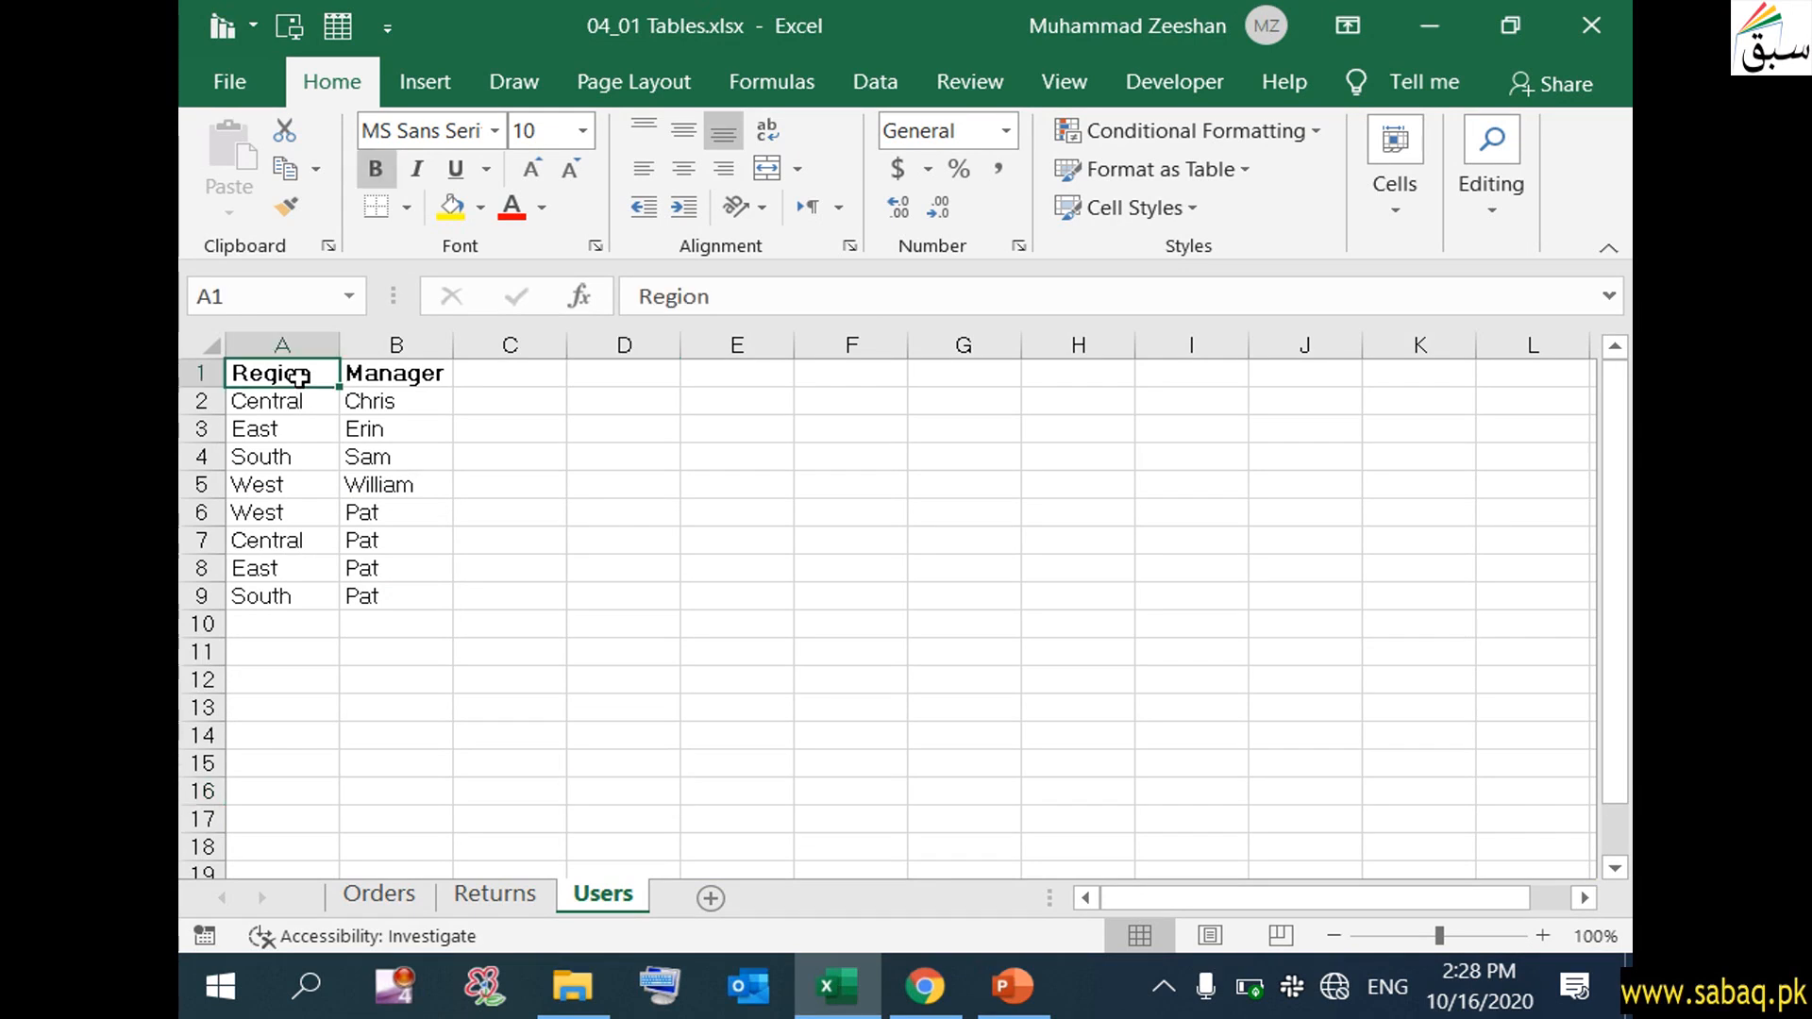
pyautogui.click(395, 375)
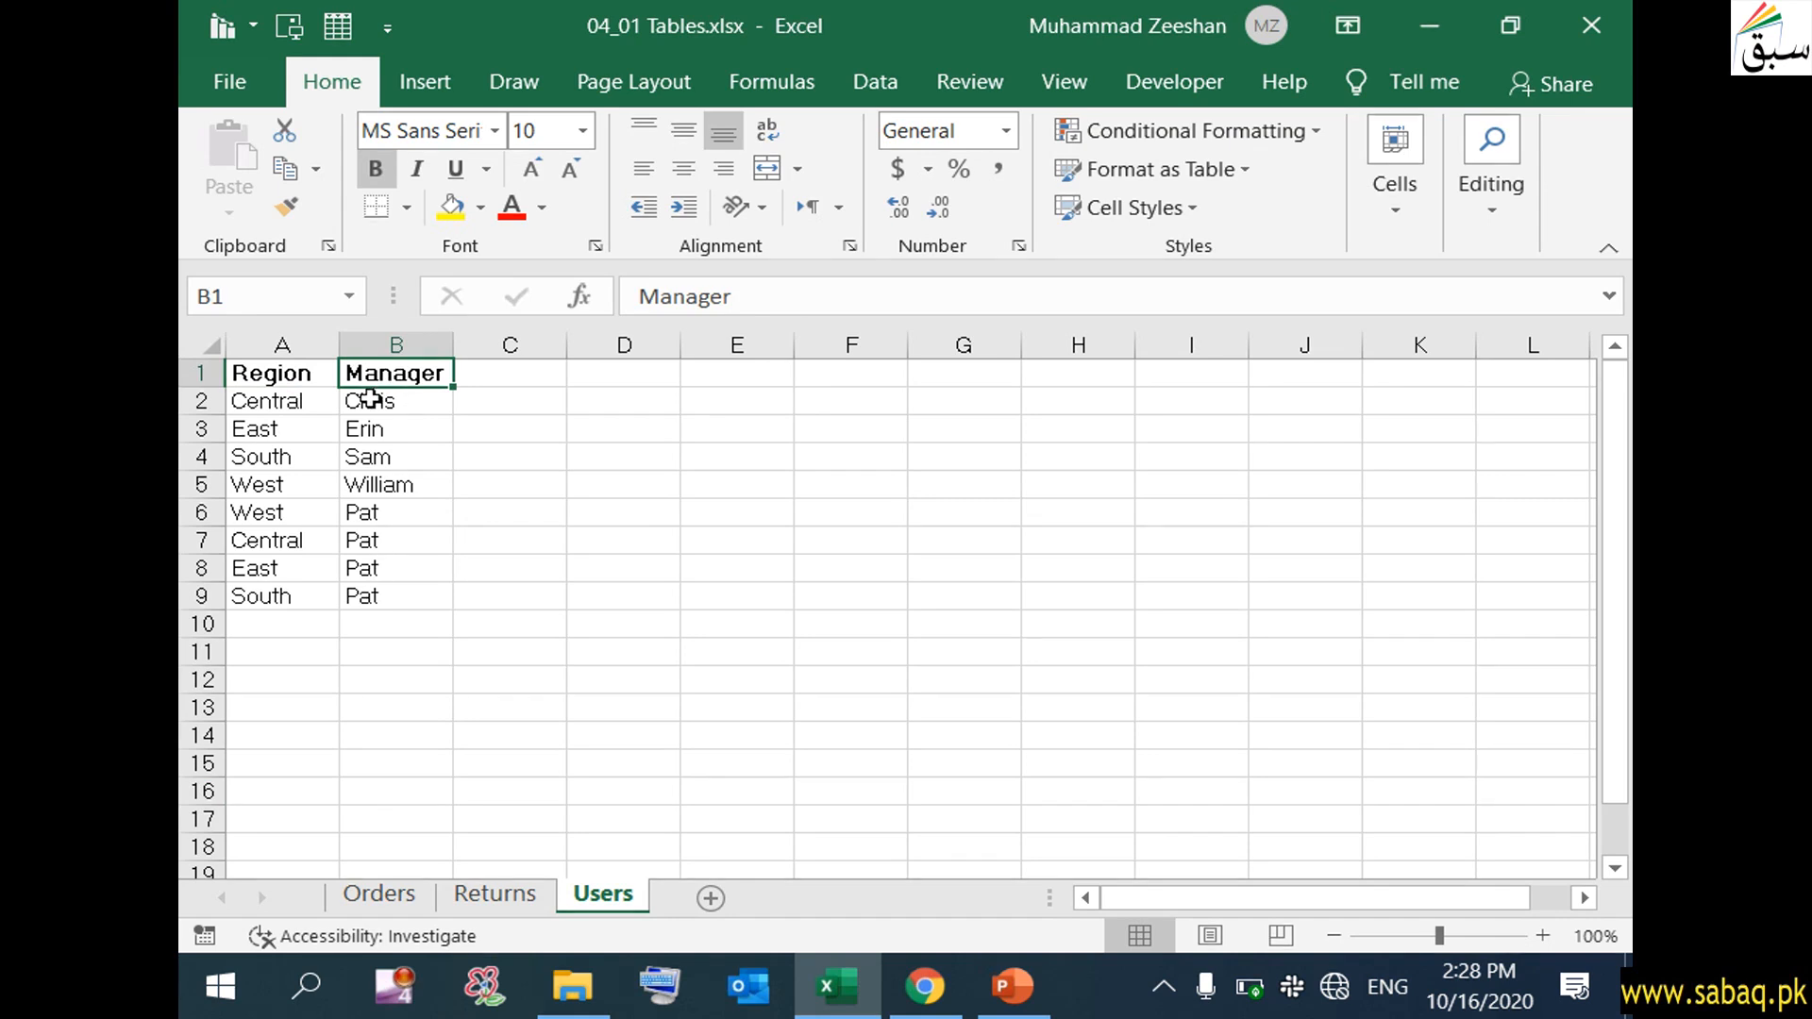
pyautogui.click(326, 400)
pyautogui.click(388, 403)
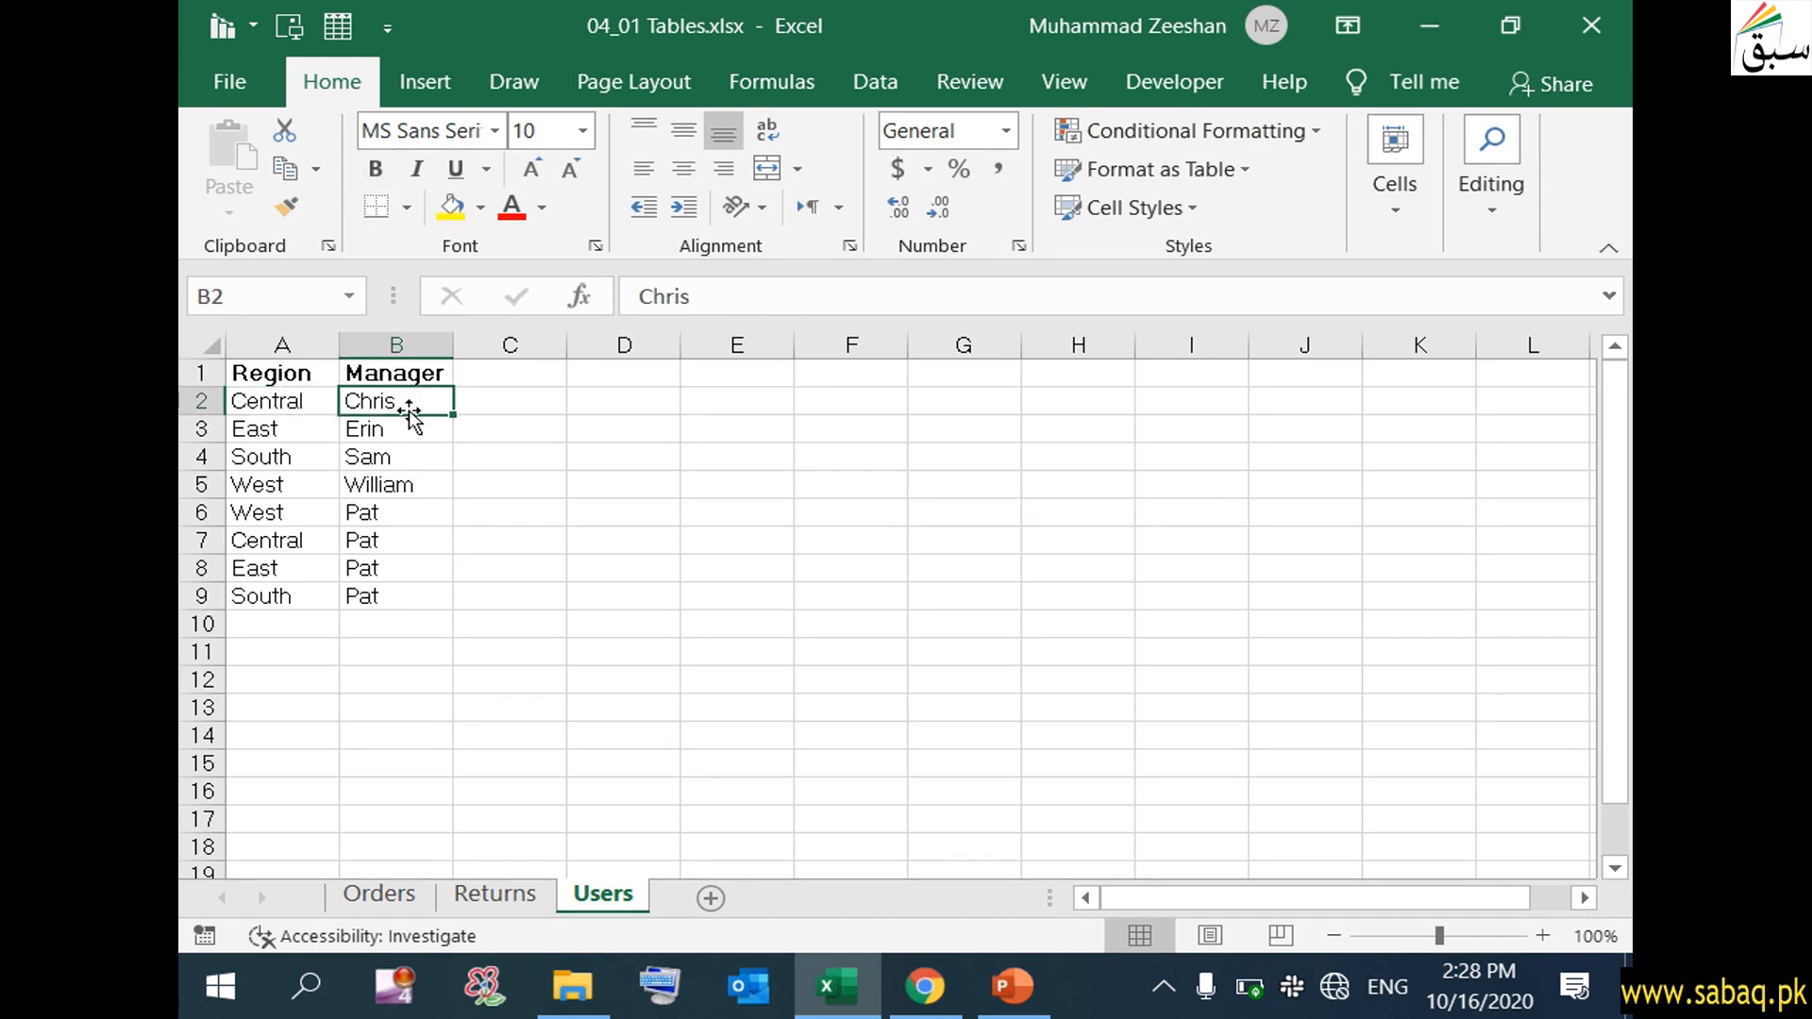
pyautogui.click(288, 672)
# - Format range A1:B9 on the Users sheet as a table with headers, using an orange Light style
pyautogui.moveTo(283, 376); pyautogui.dragTo(390, 595)
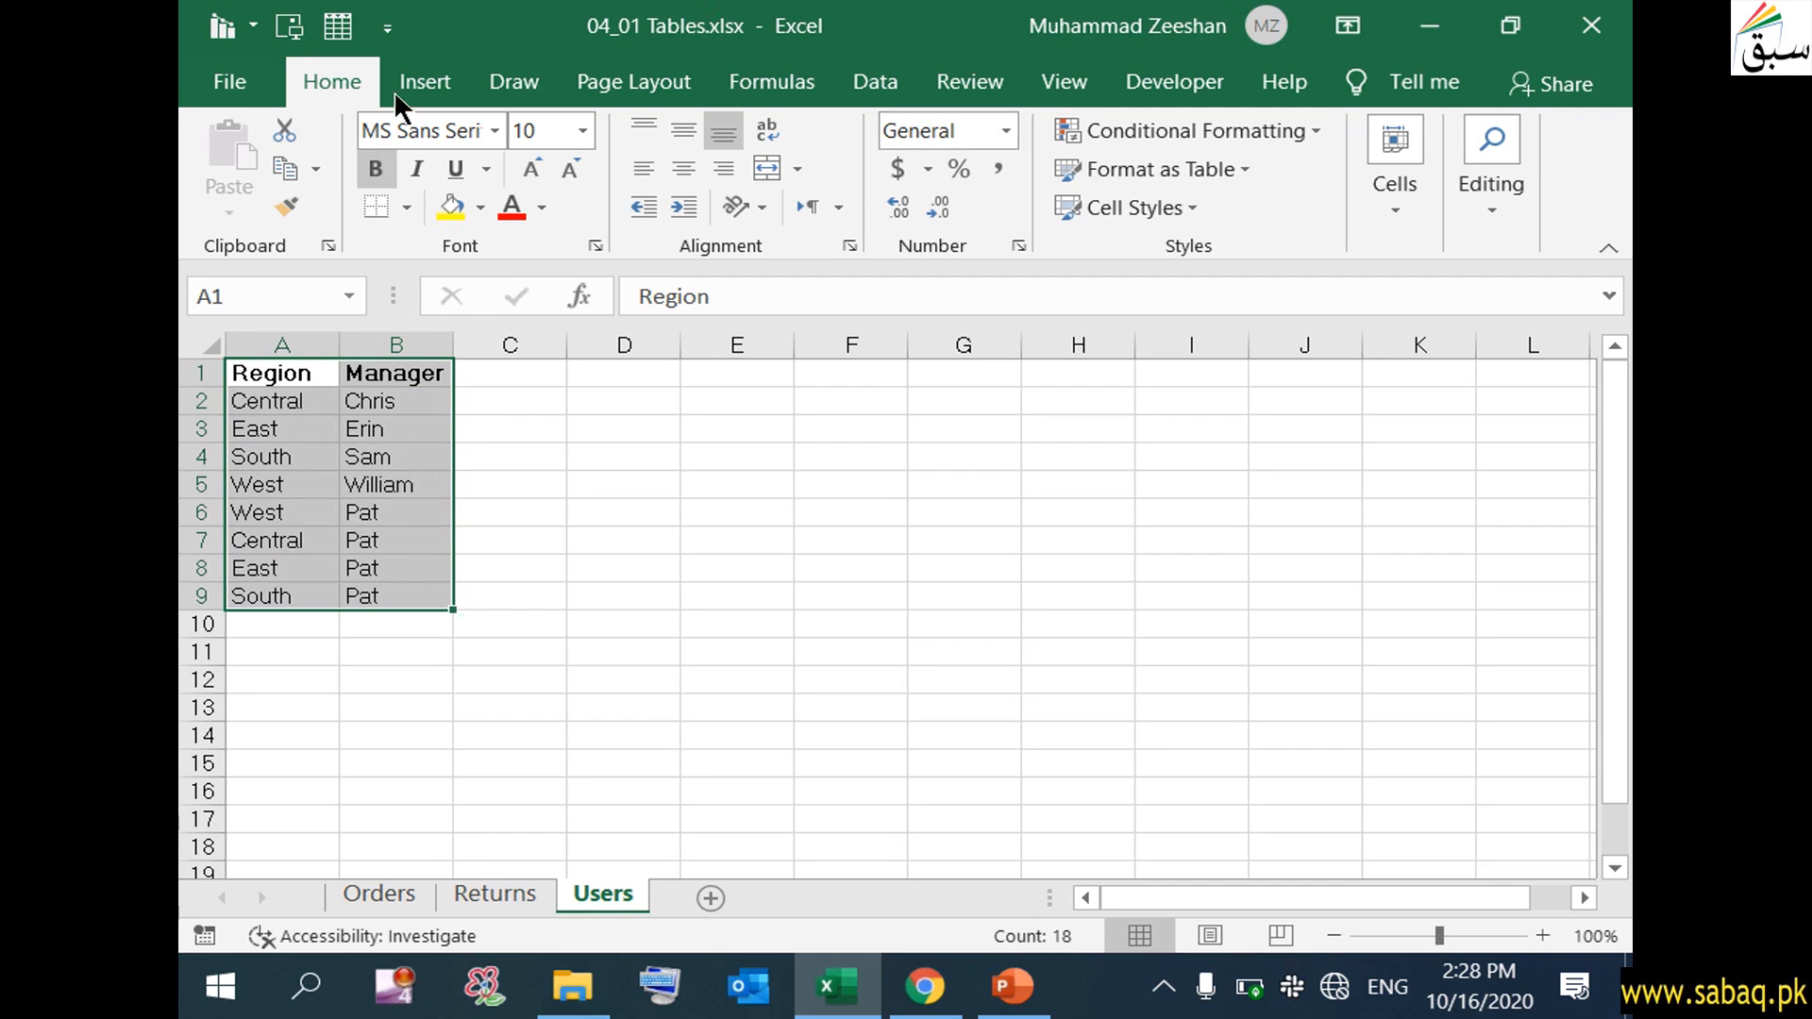
pyautogui.click(1242, 168)
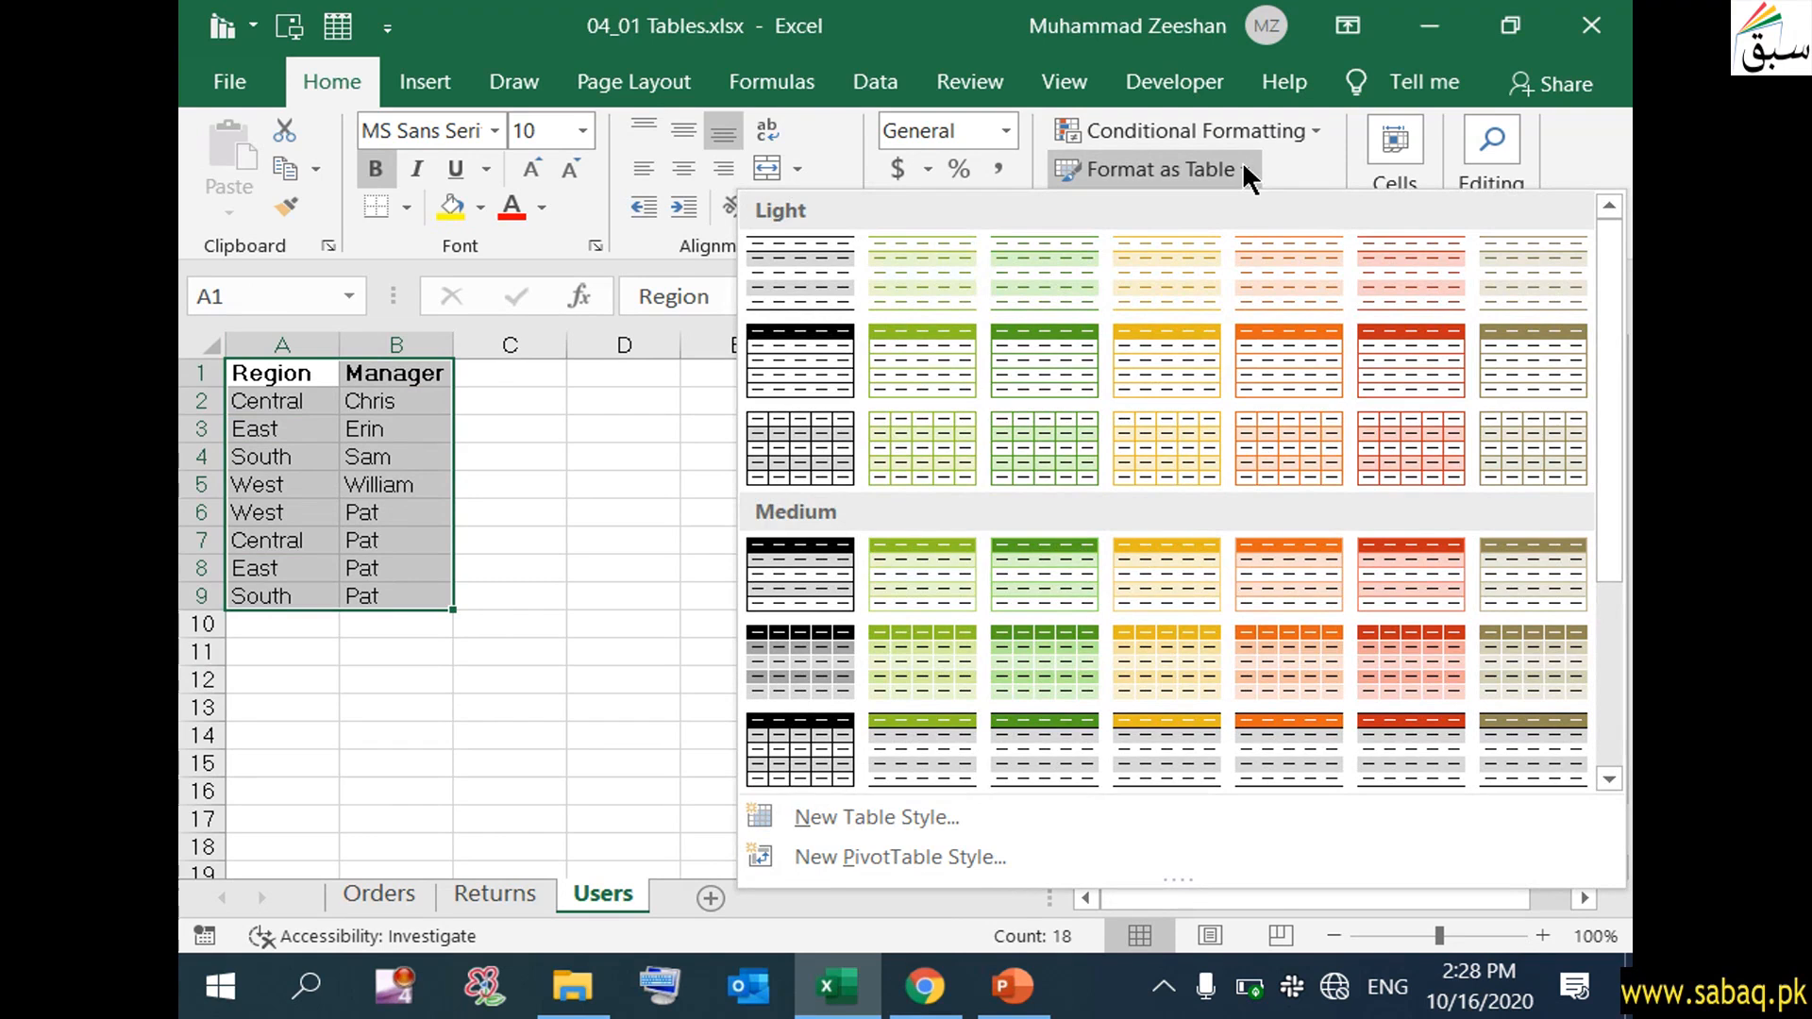
pyautogui.click(1283, 353)
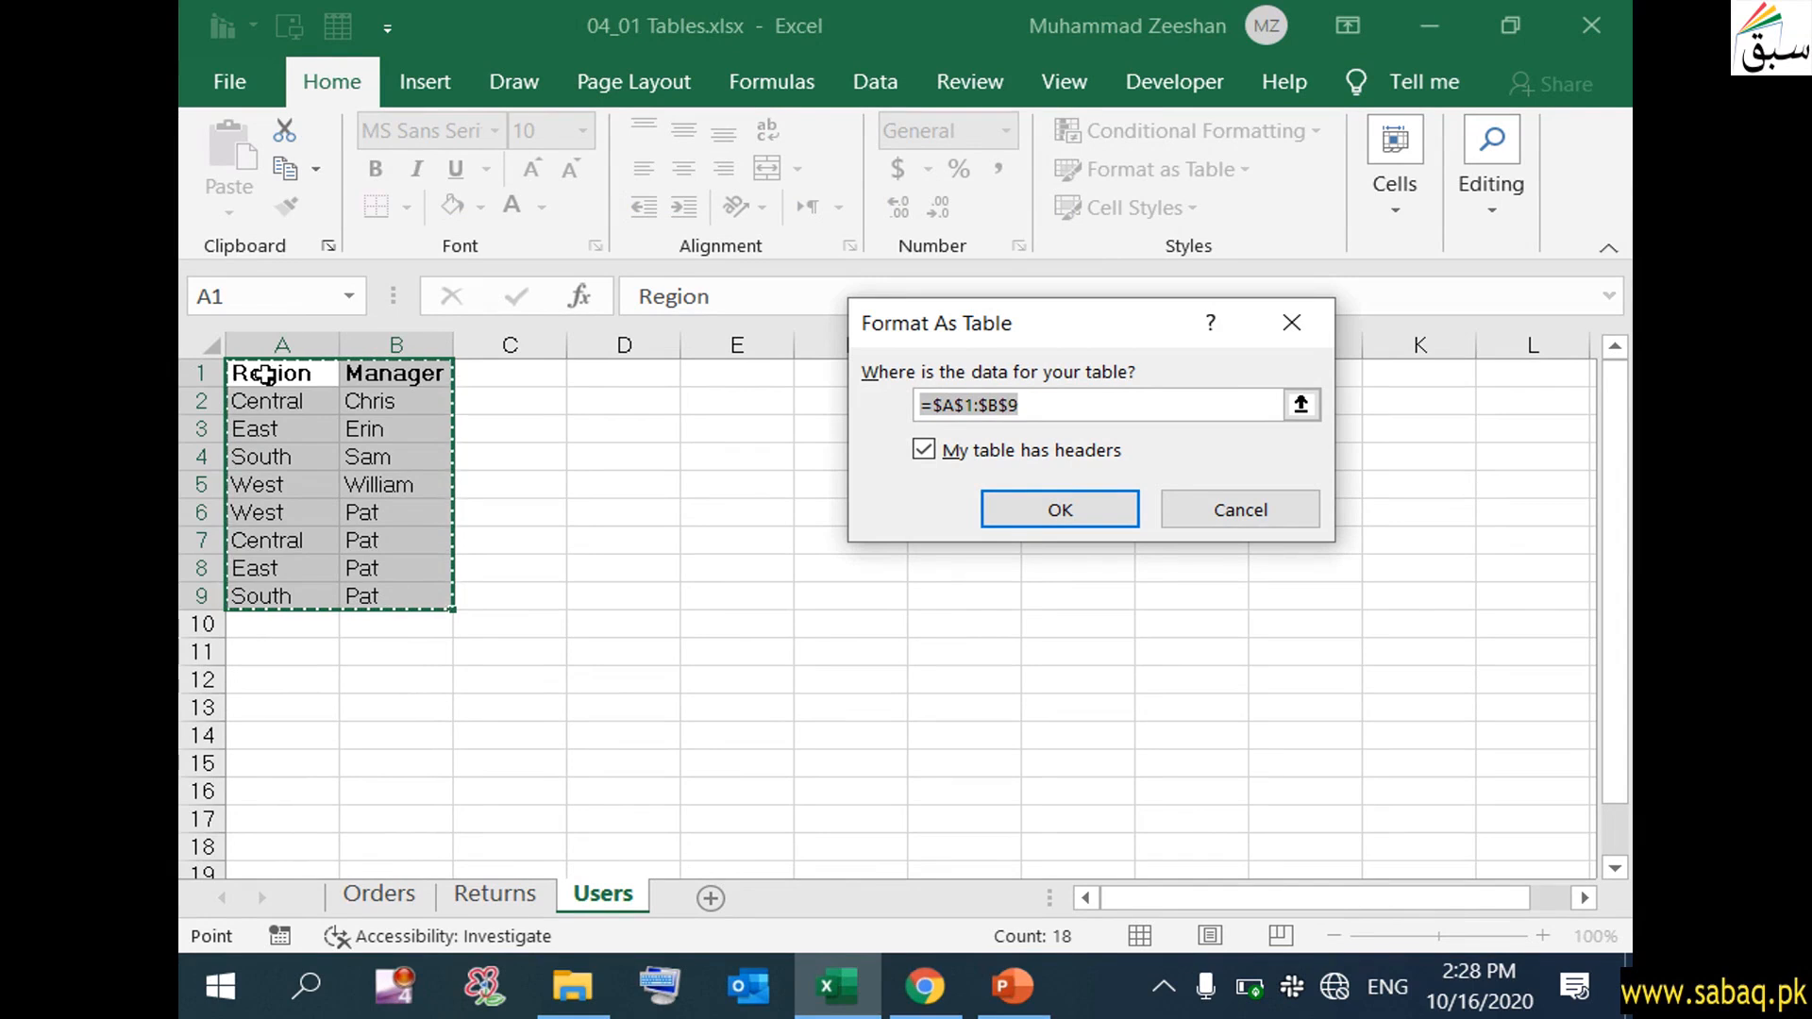
pyautogui.click(1104, 507)
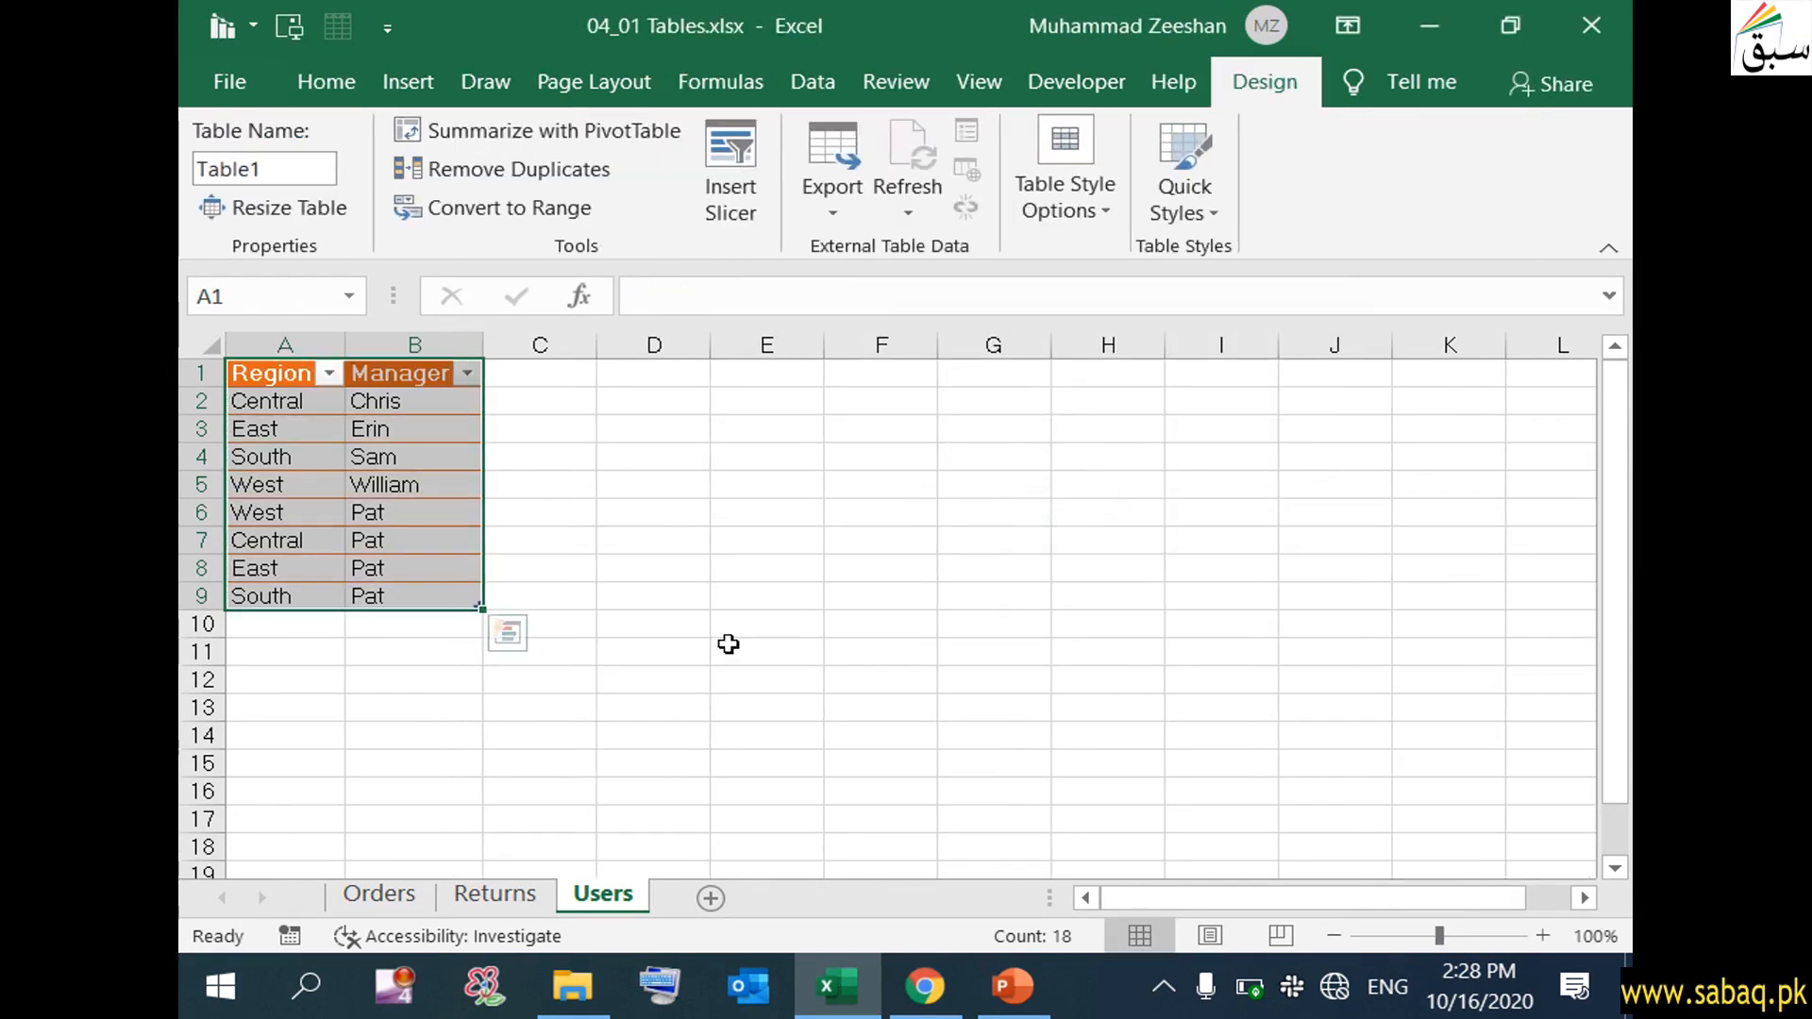
pyautogui.click(647, 623)
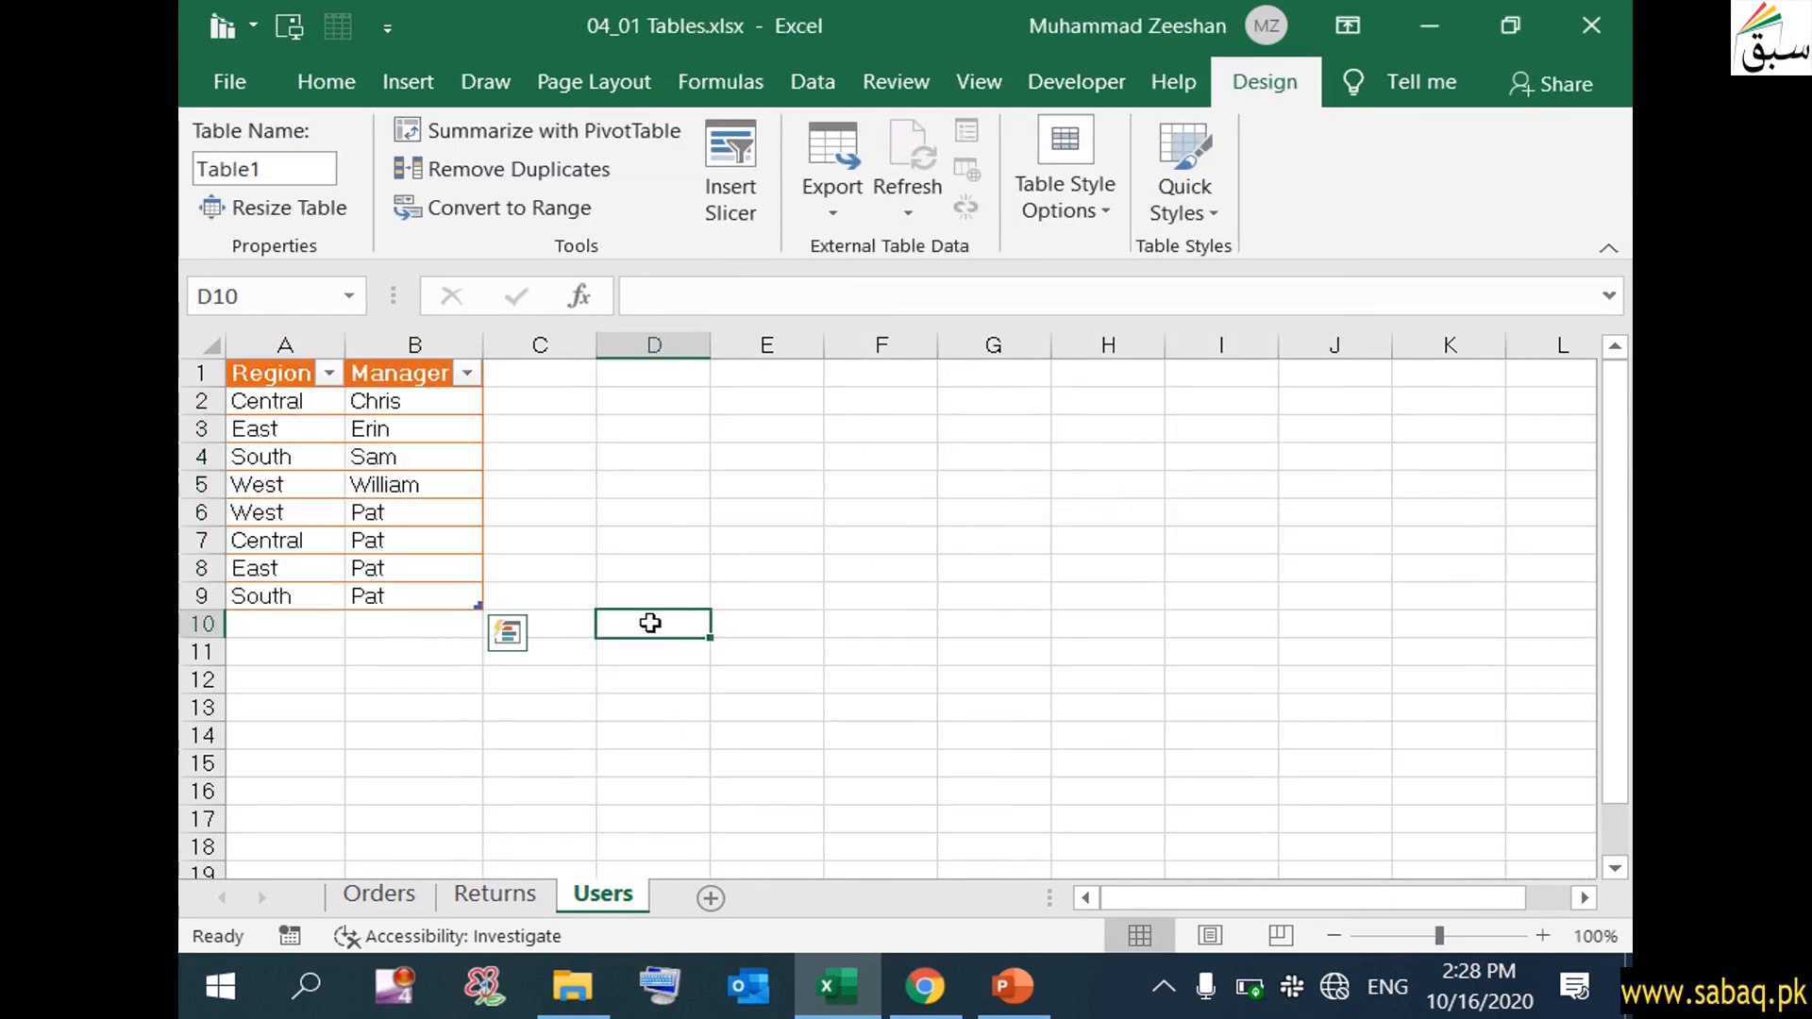
# - Try to rename the Users sheet's table as "Region Manager"
pyautogui.click(433, 427)
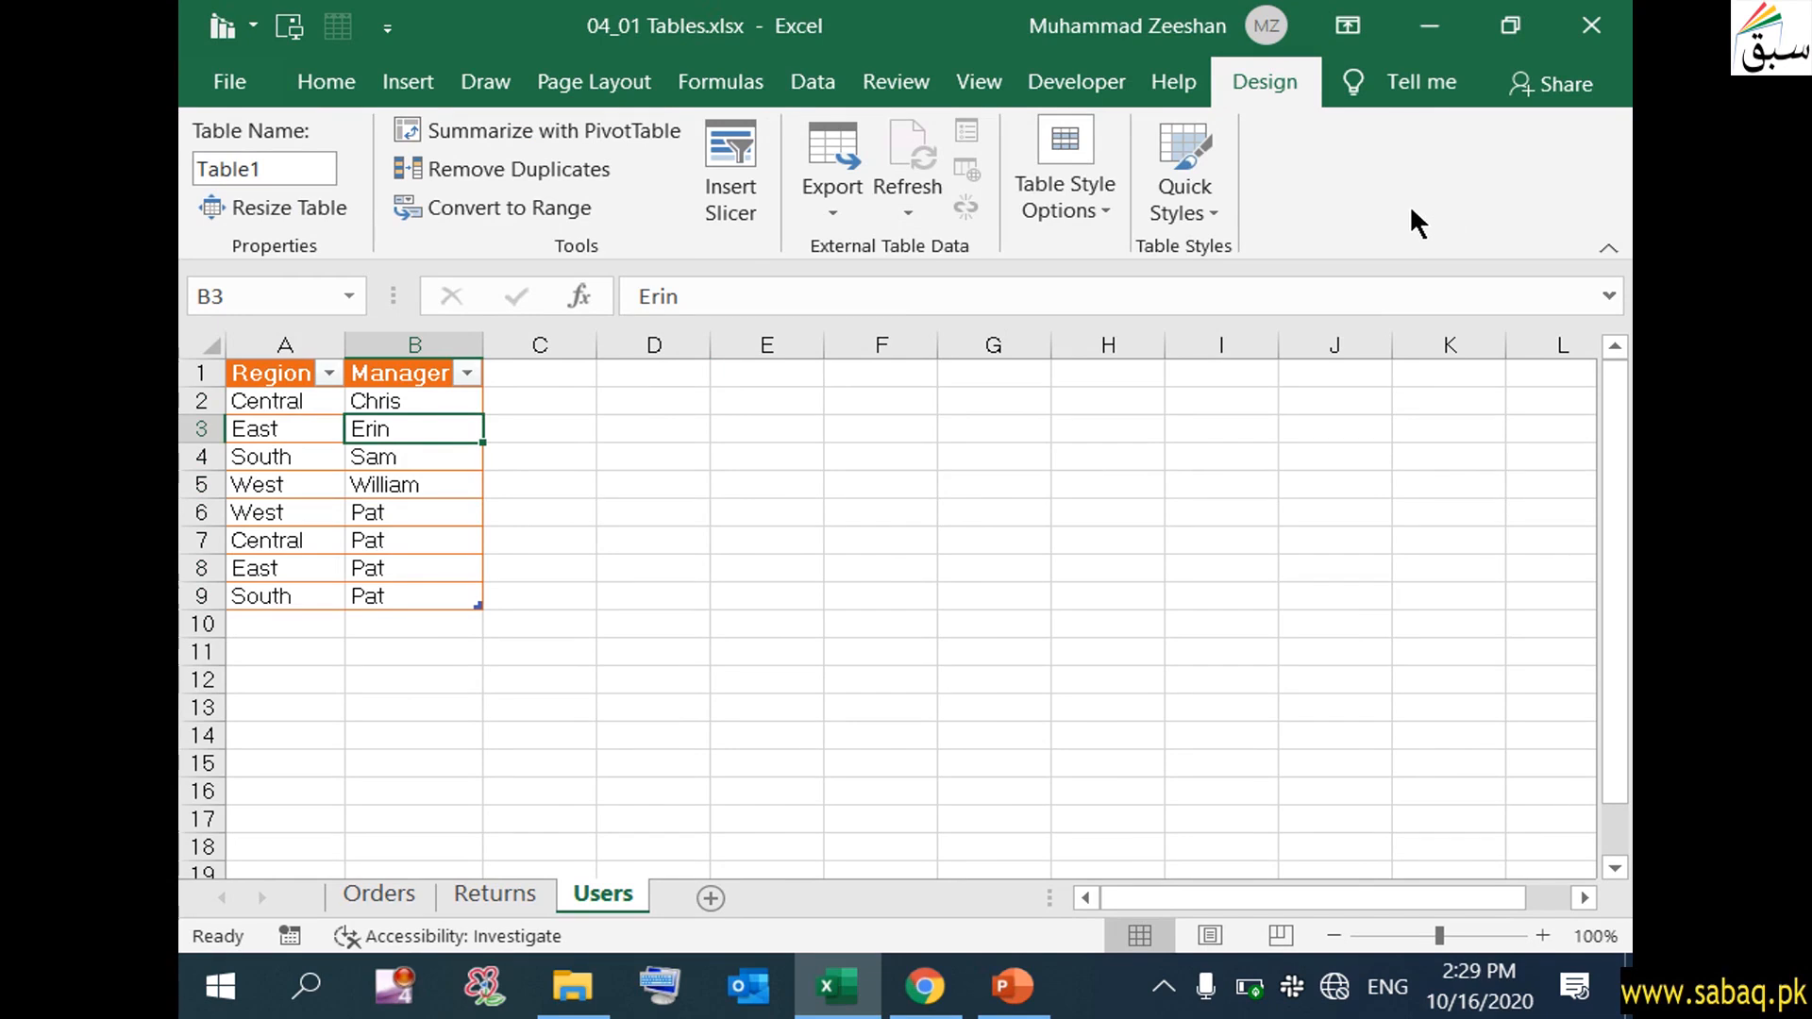
pyautogui.click(293, 174)
pyautogui.click(289, 168)
pyautogui.moveTo(289, 168); pyautogui.dragTo(202, 168)
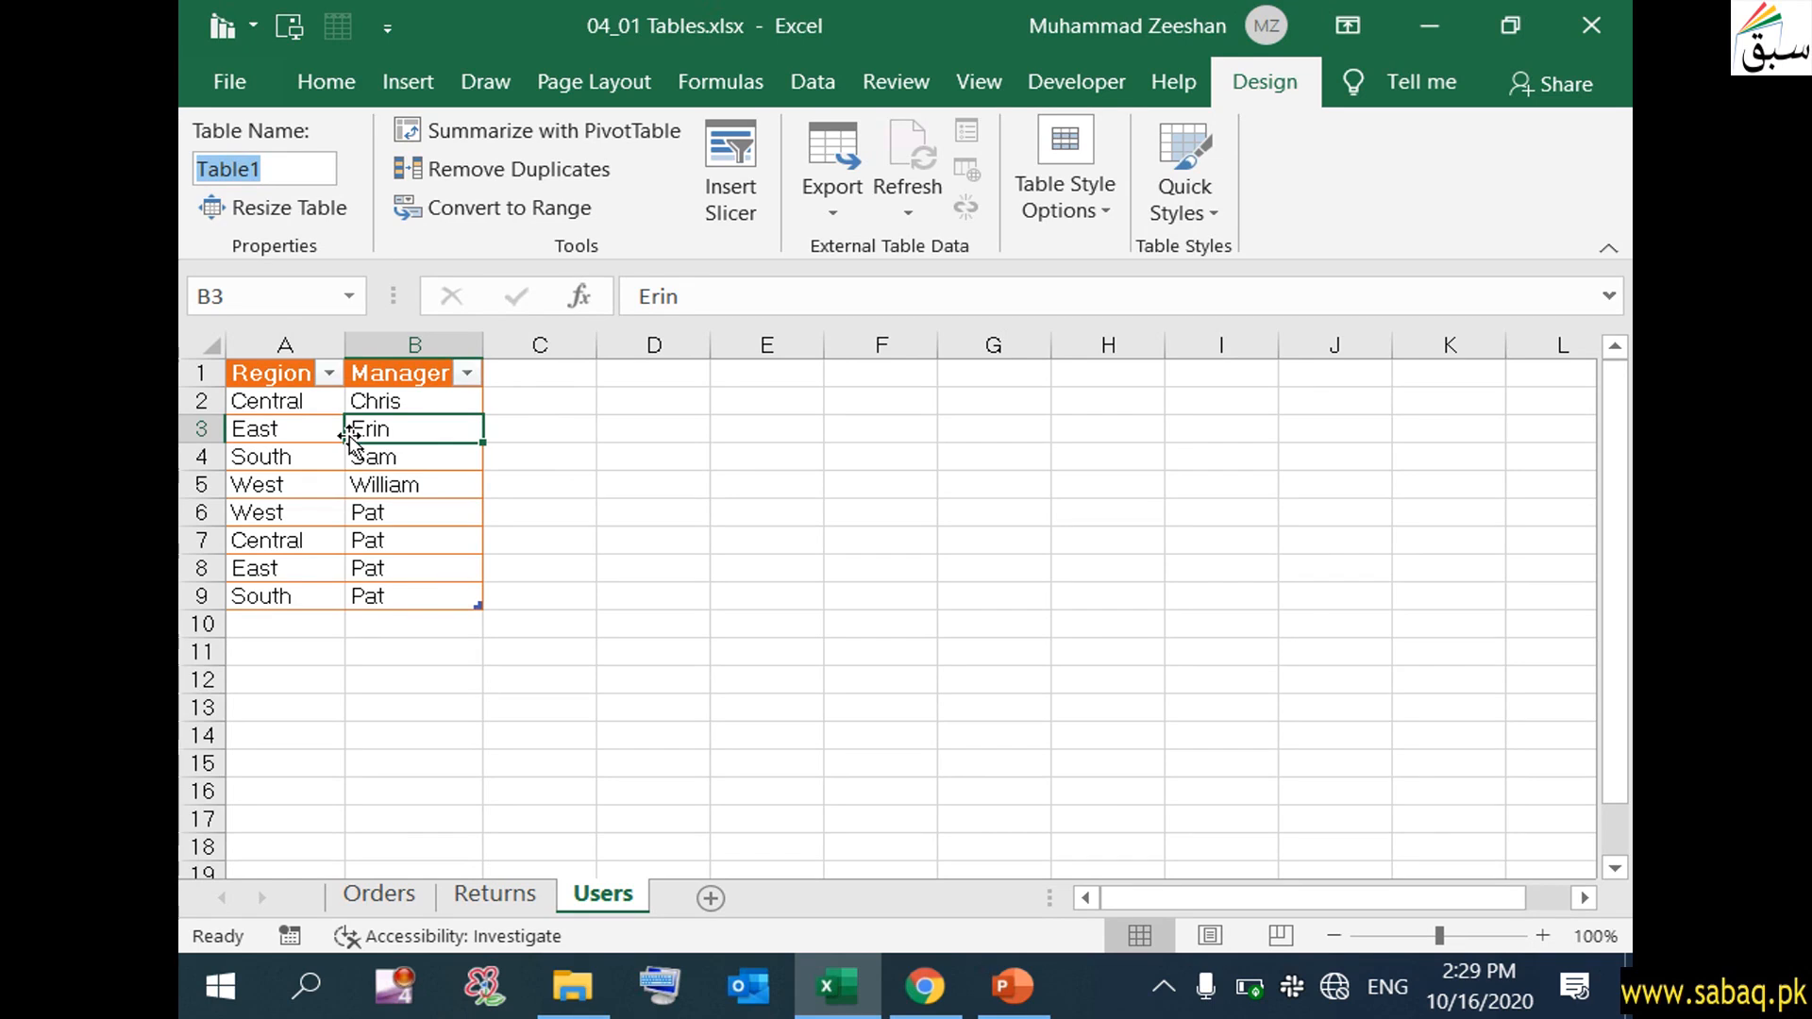
pyautogui.press('BackSpace')
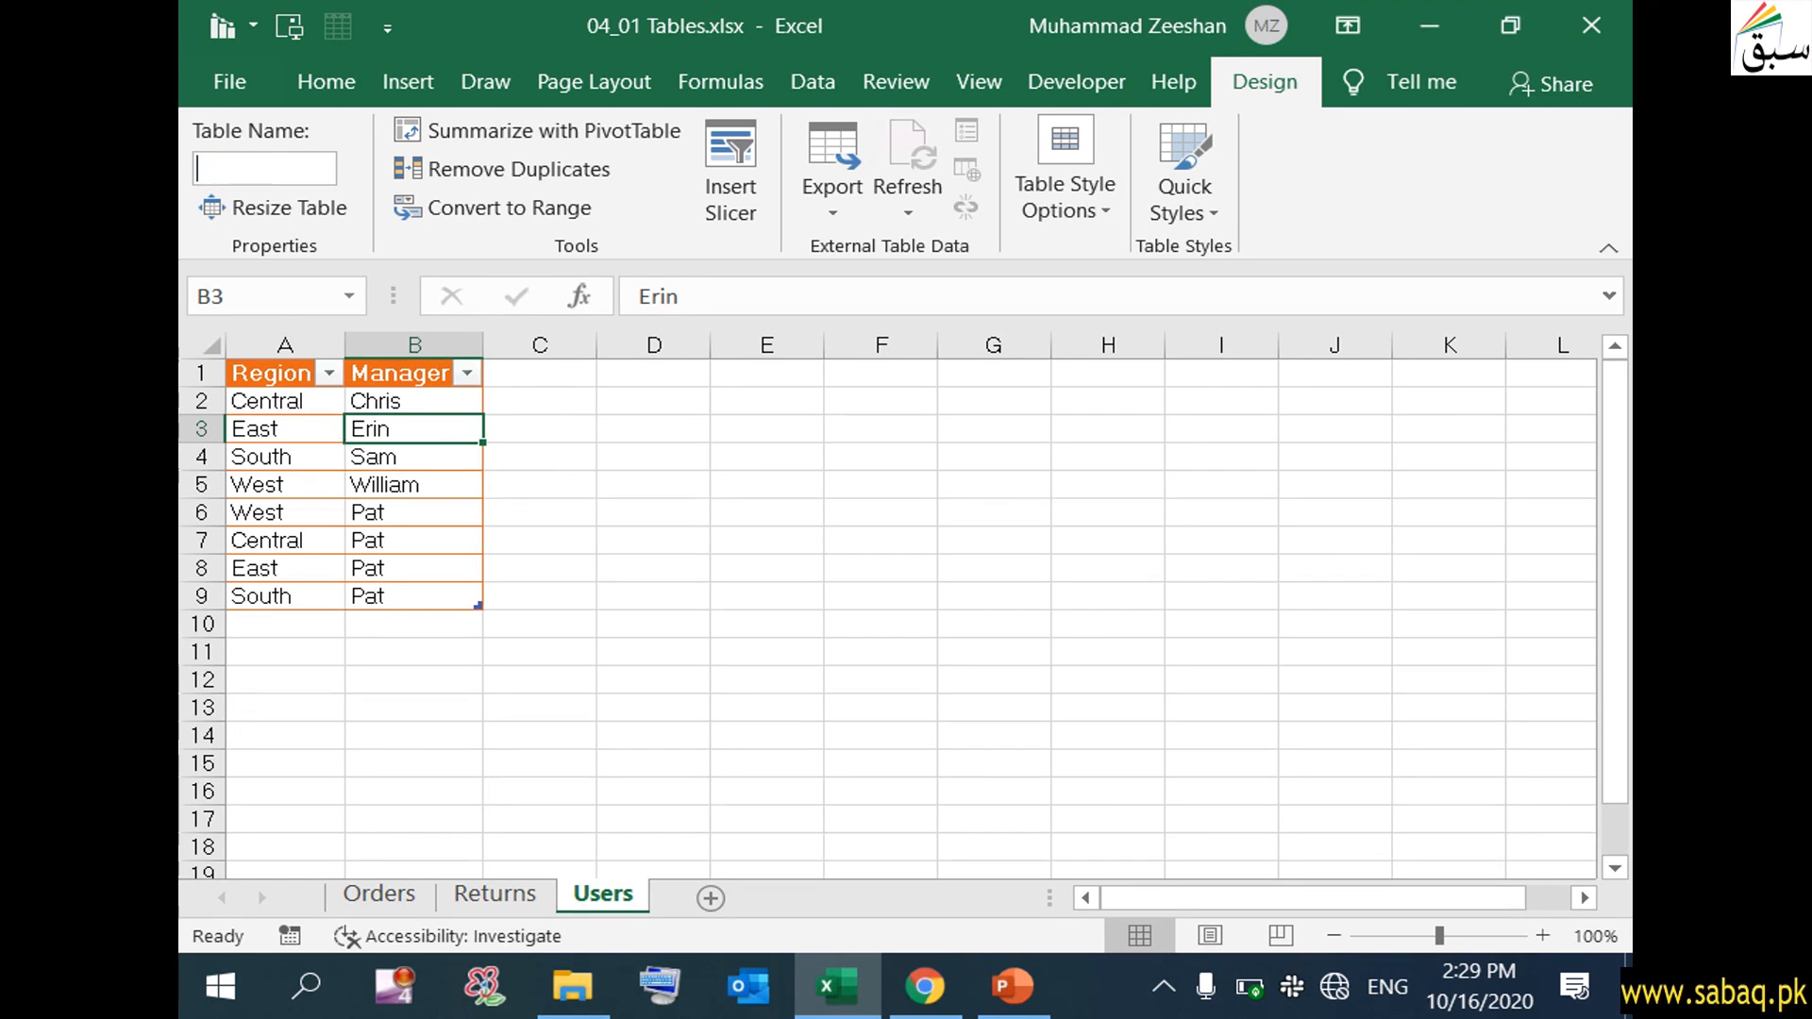
pyautogui.write('Manager')
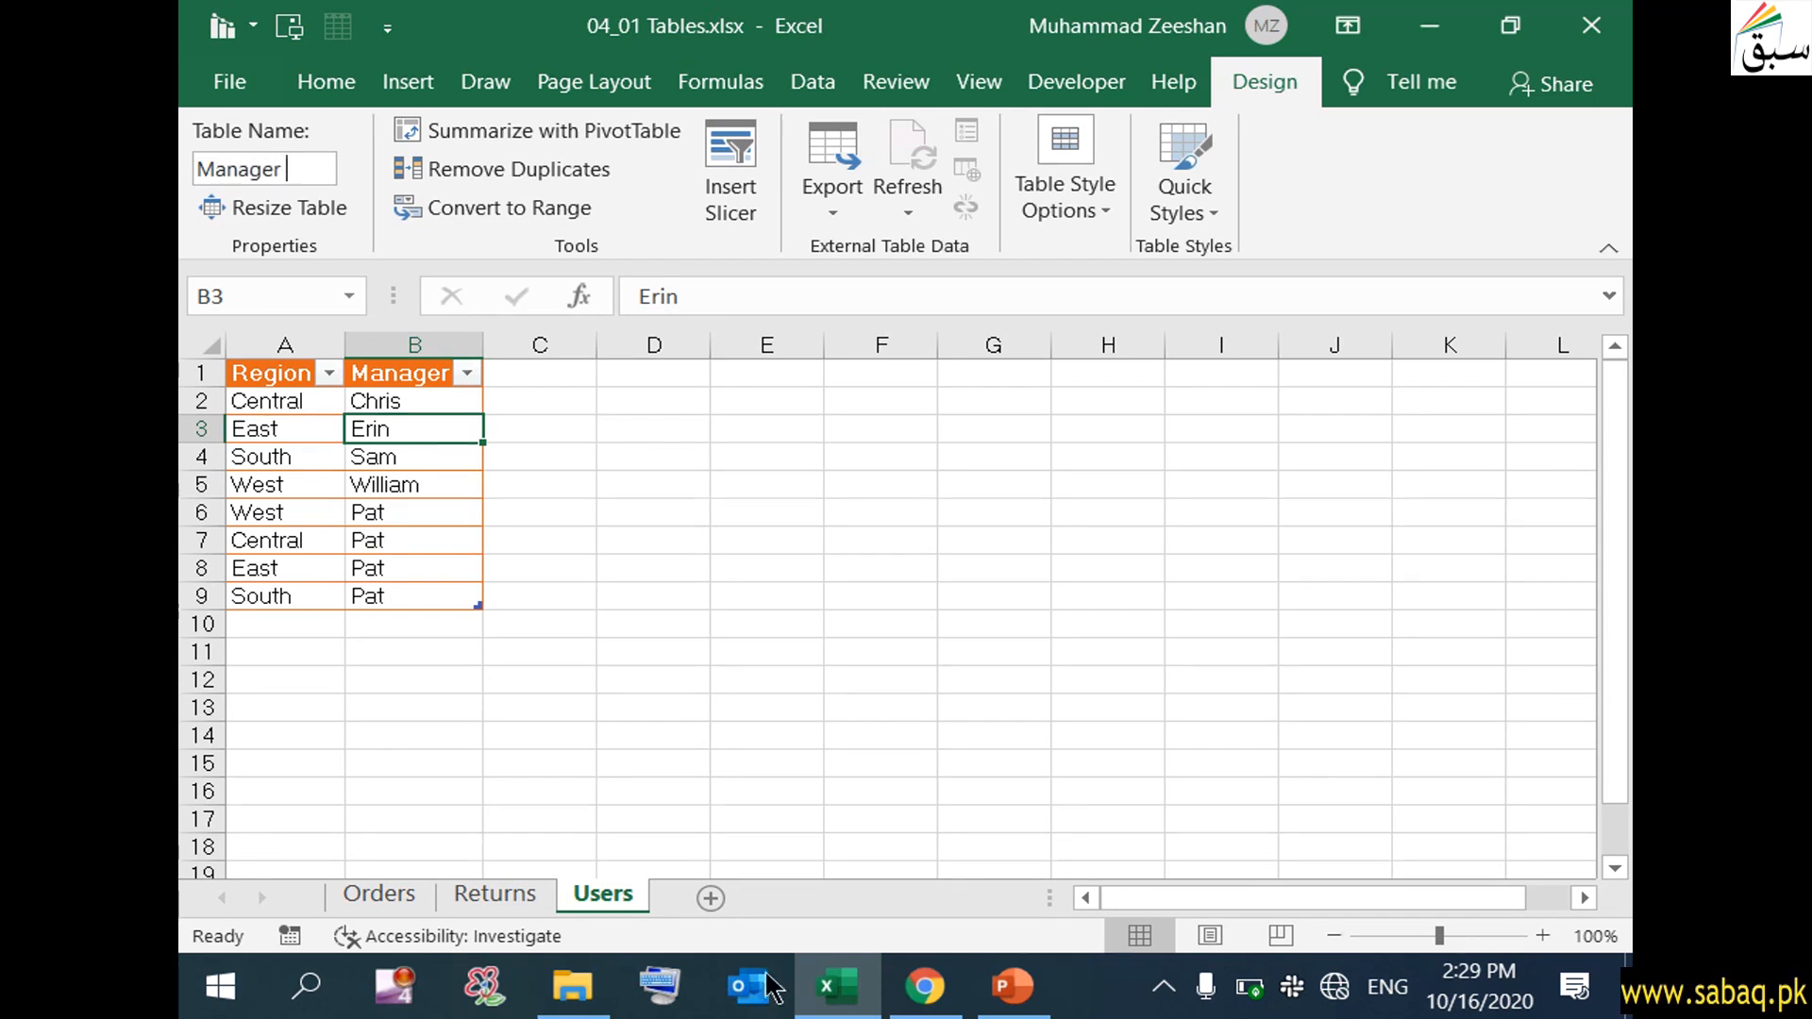
pyautogui.doubleClick(286, 161)
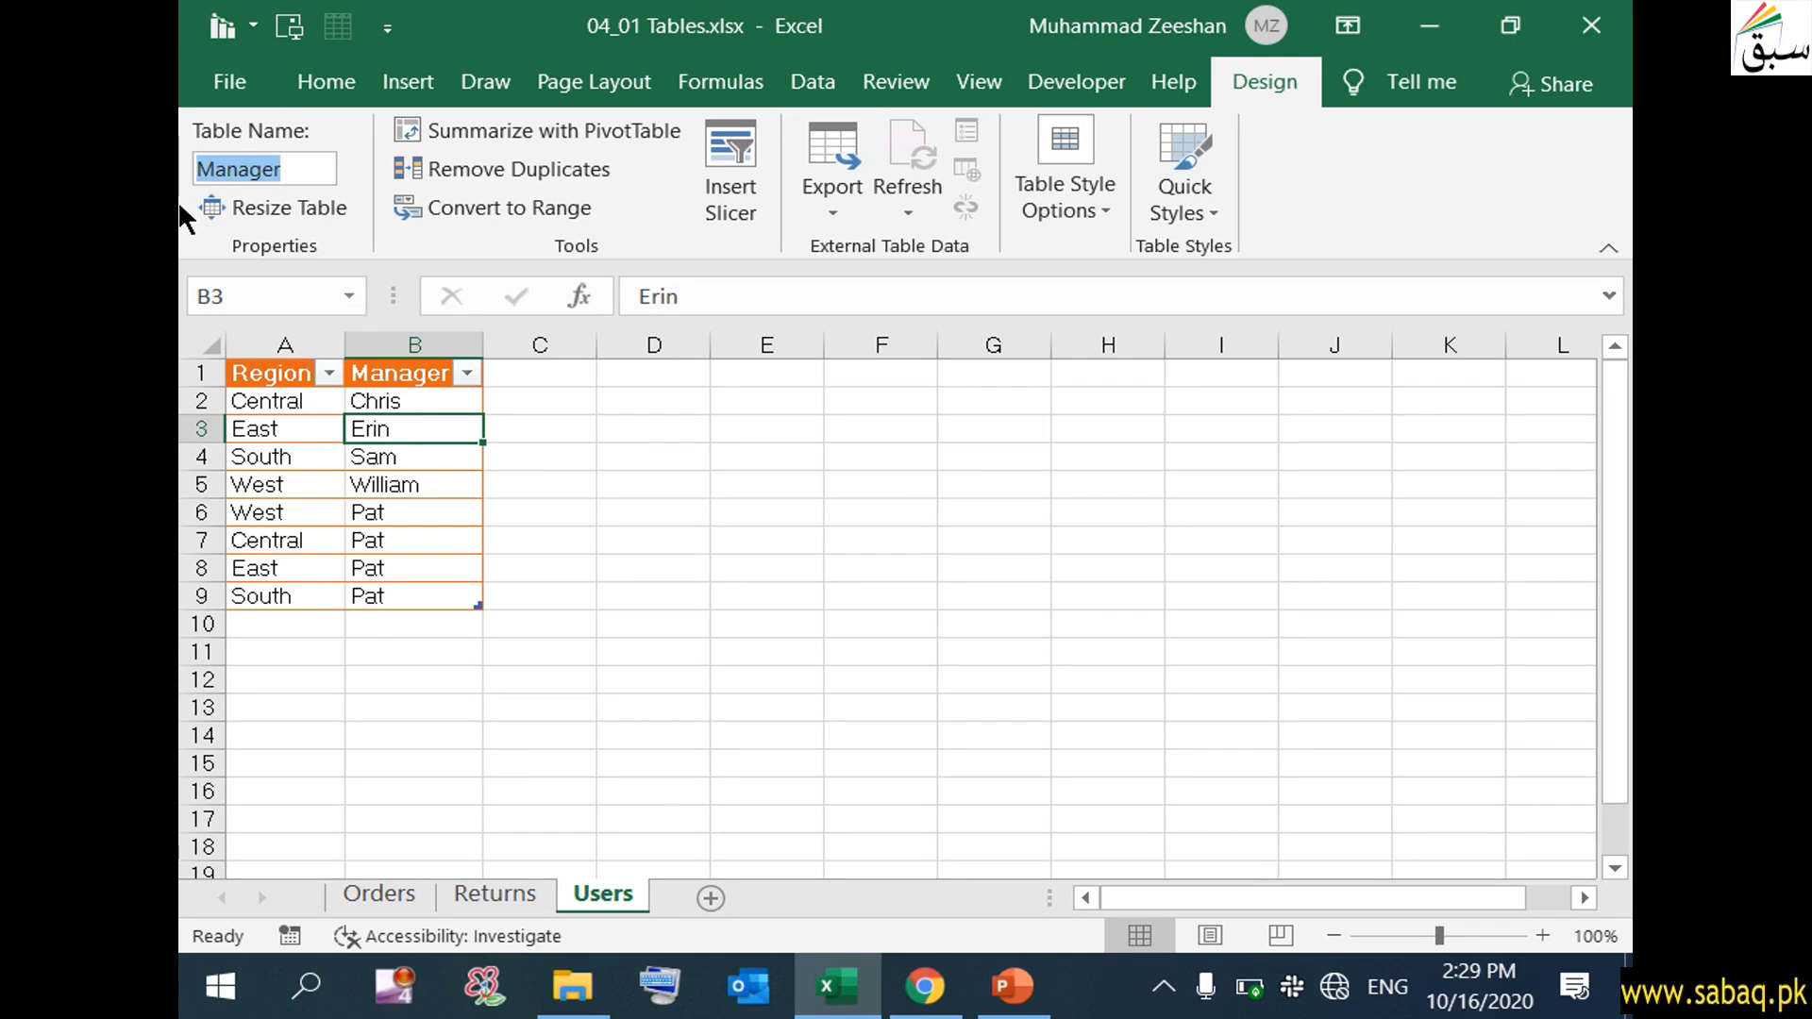
pyautogui.write('Region Manager')
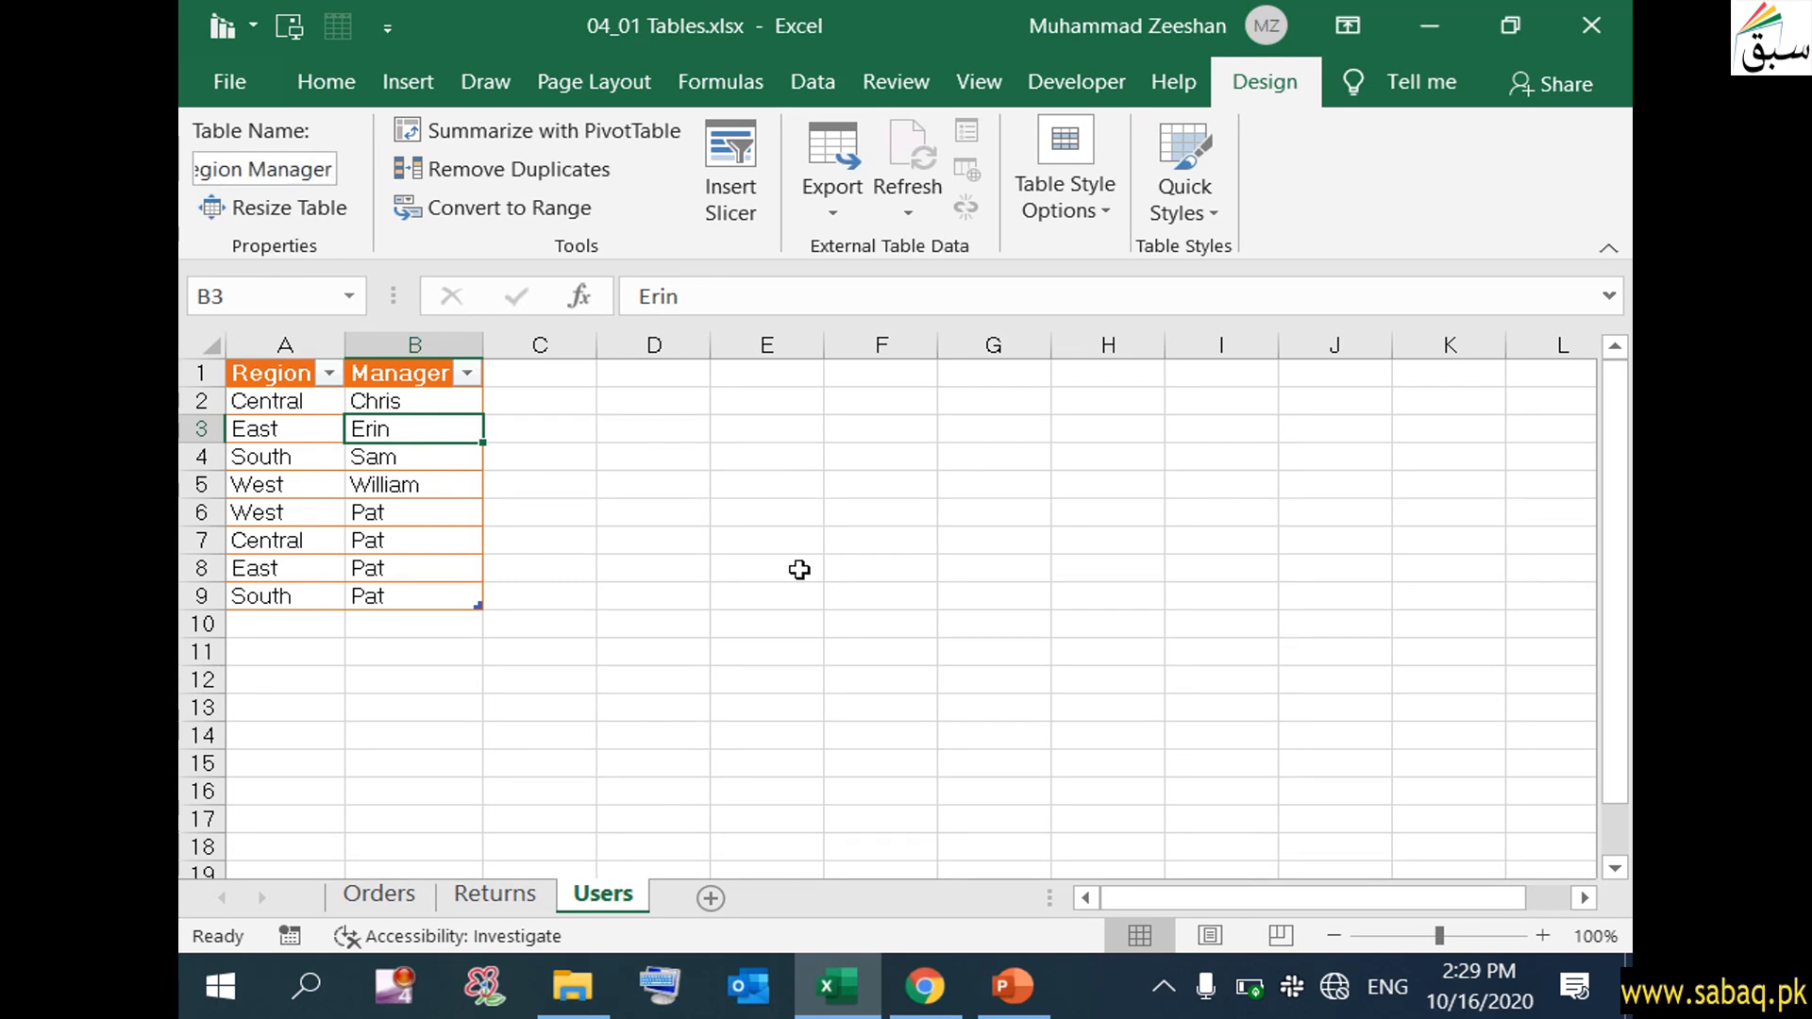
pyautogui.press('Return')
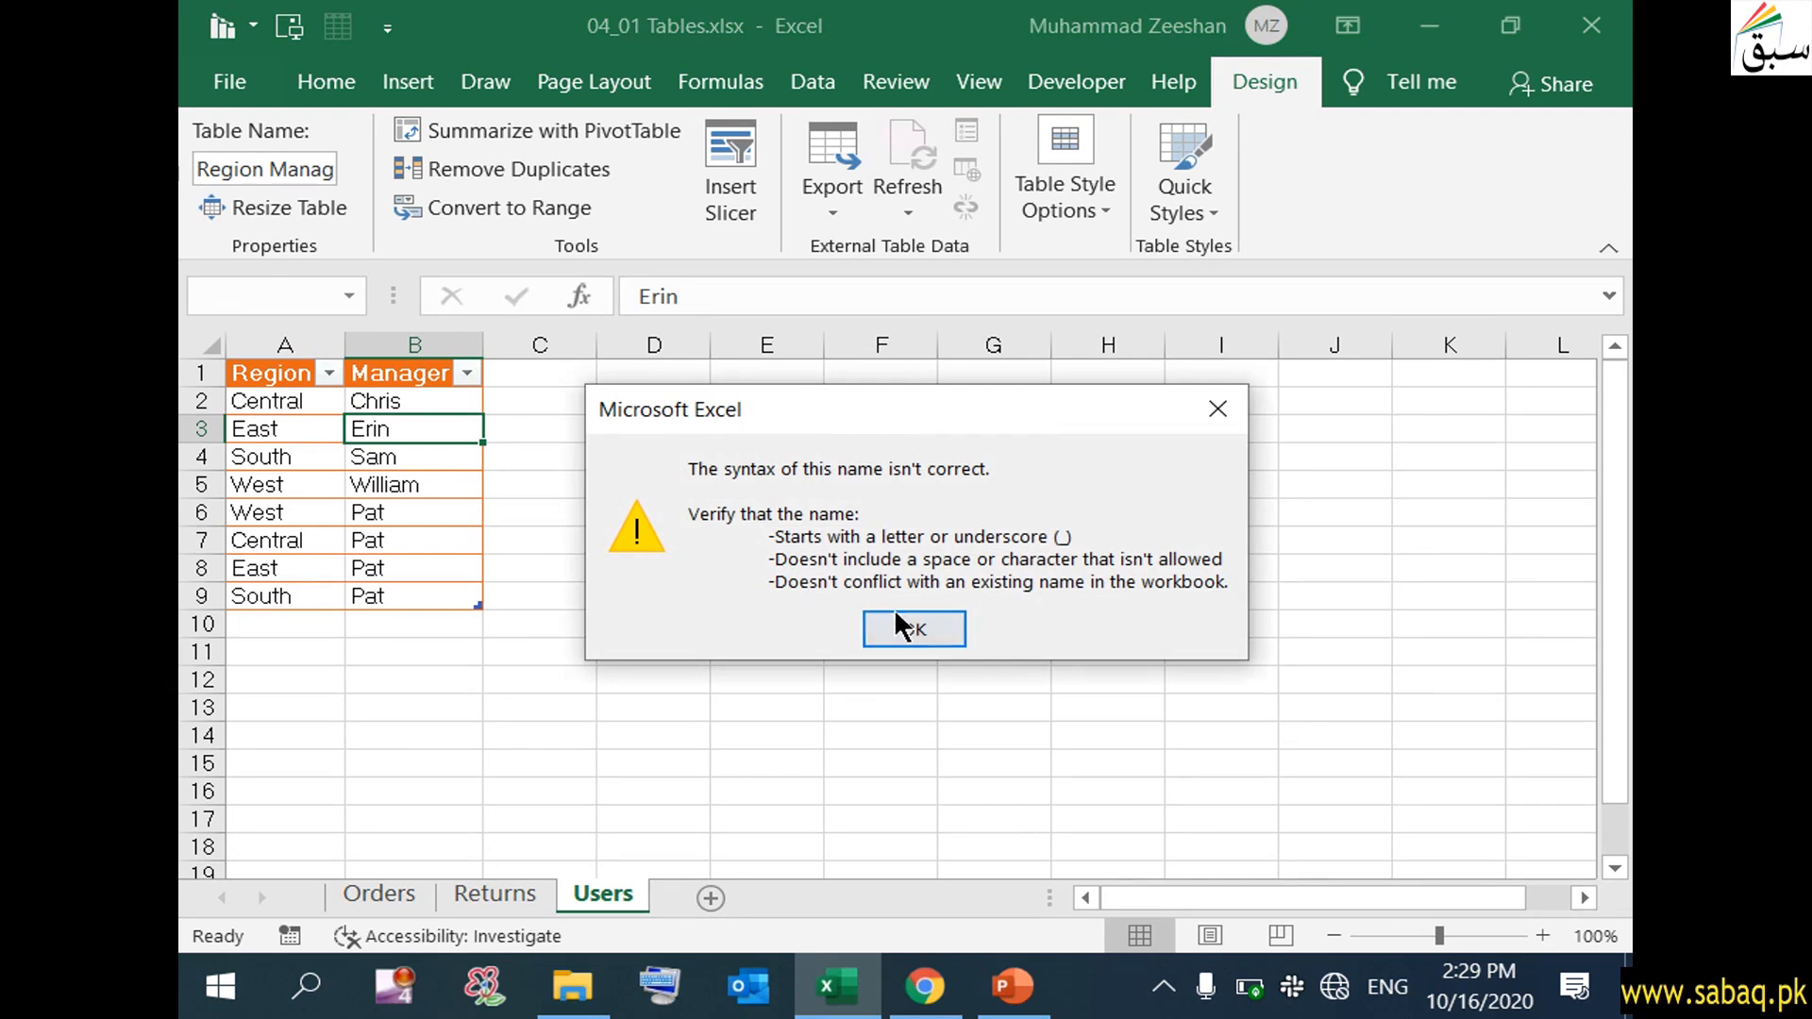
pyautogui.click(921, 629)
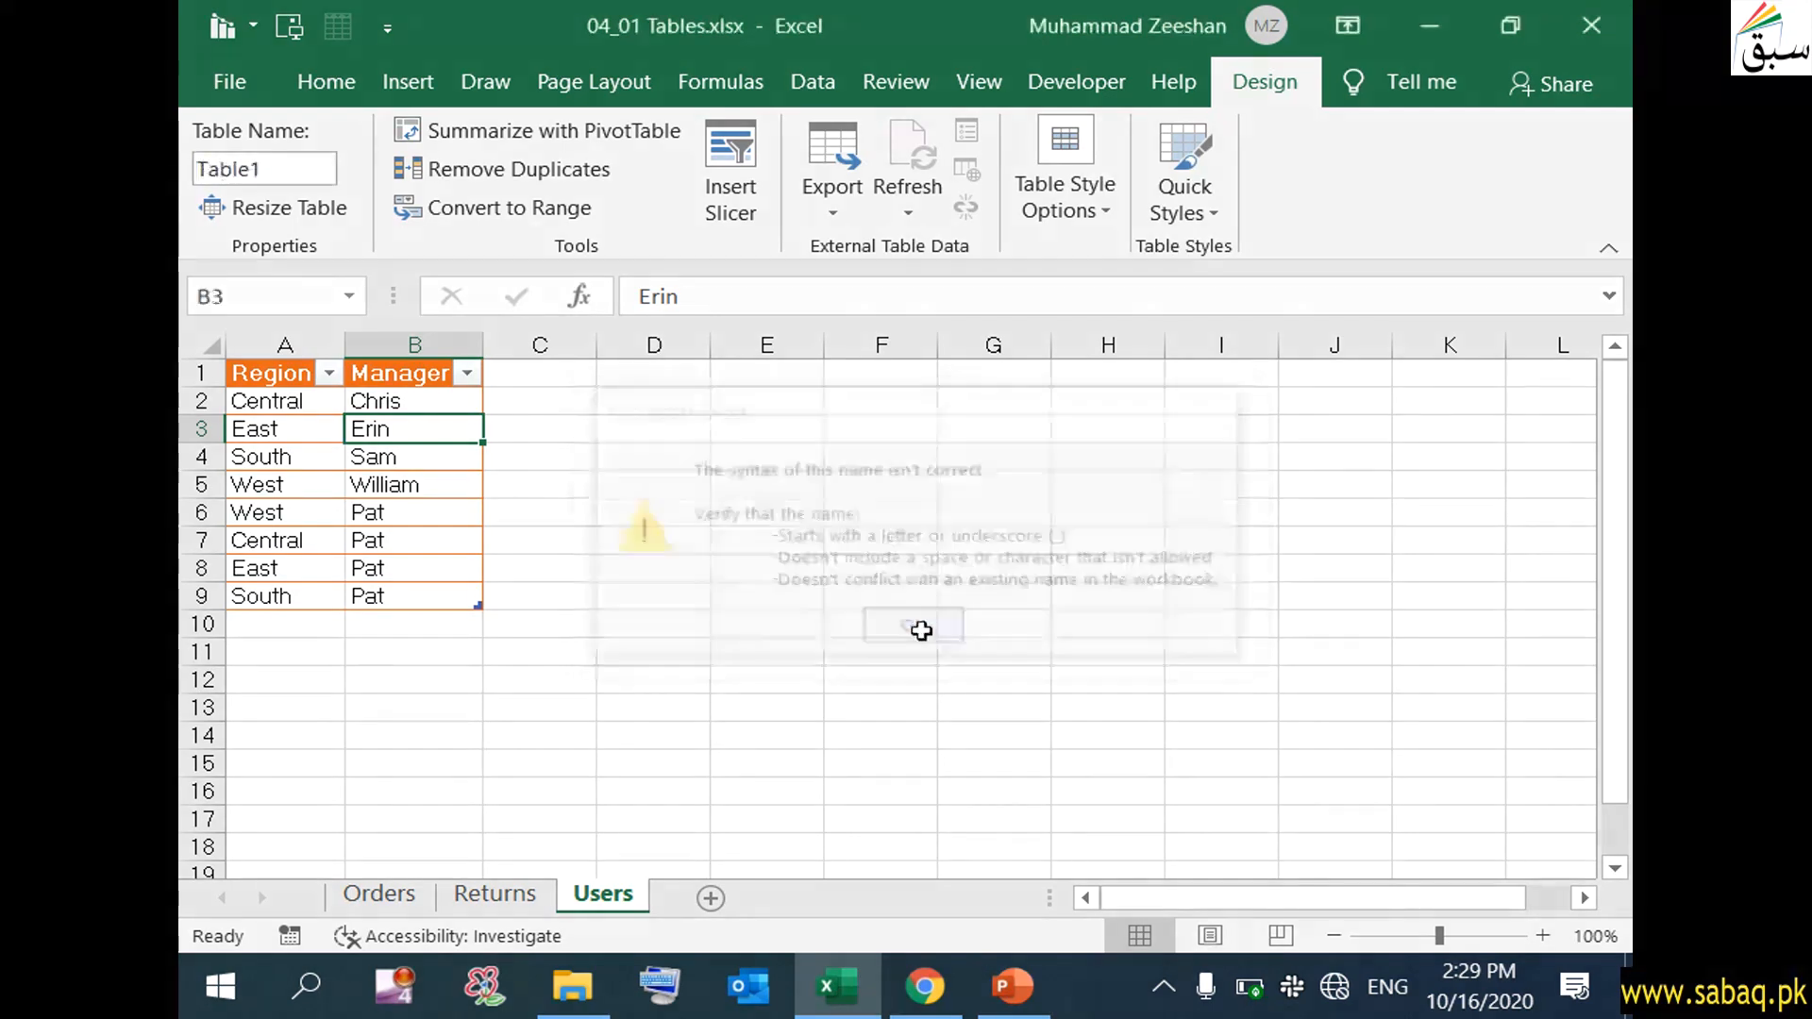
# - Rename the Users sheet's table as Region_Manager
pyautogui.click(316, 169)
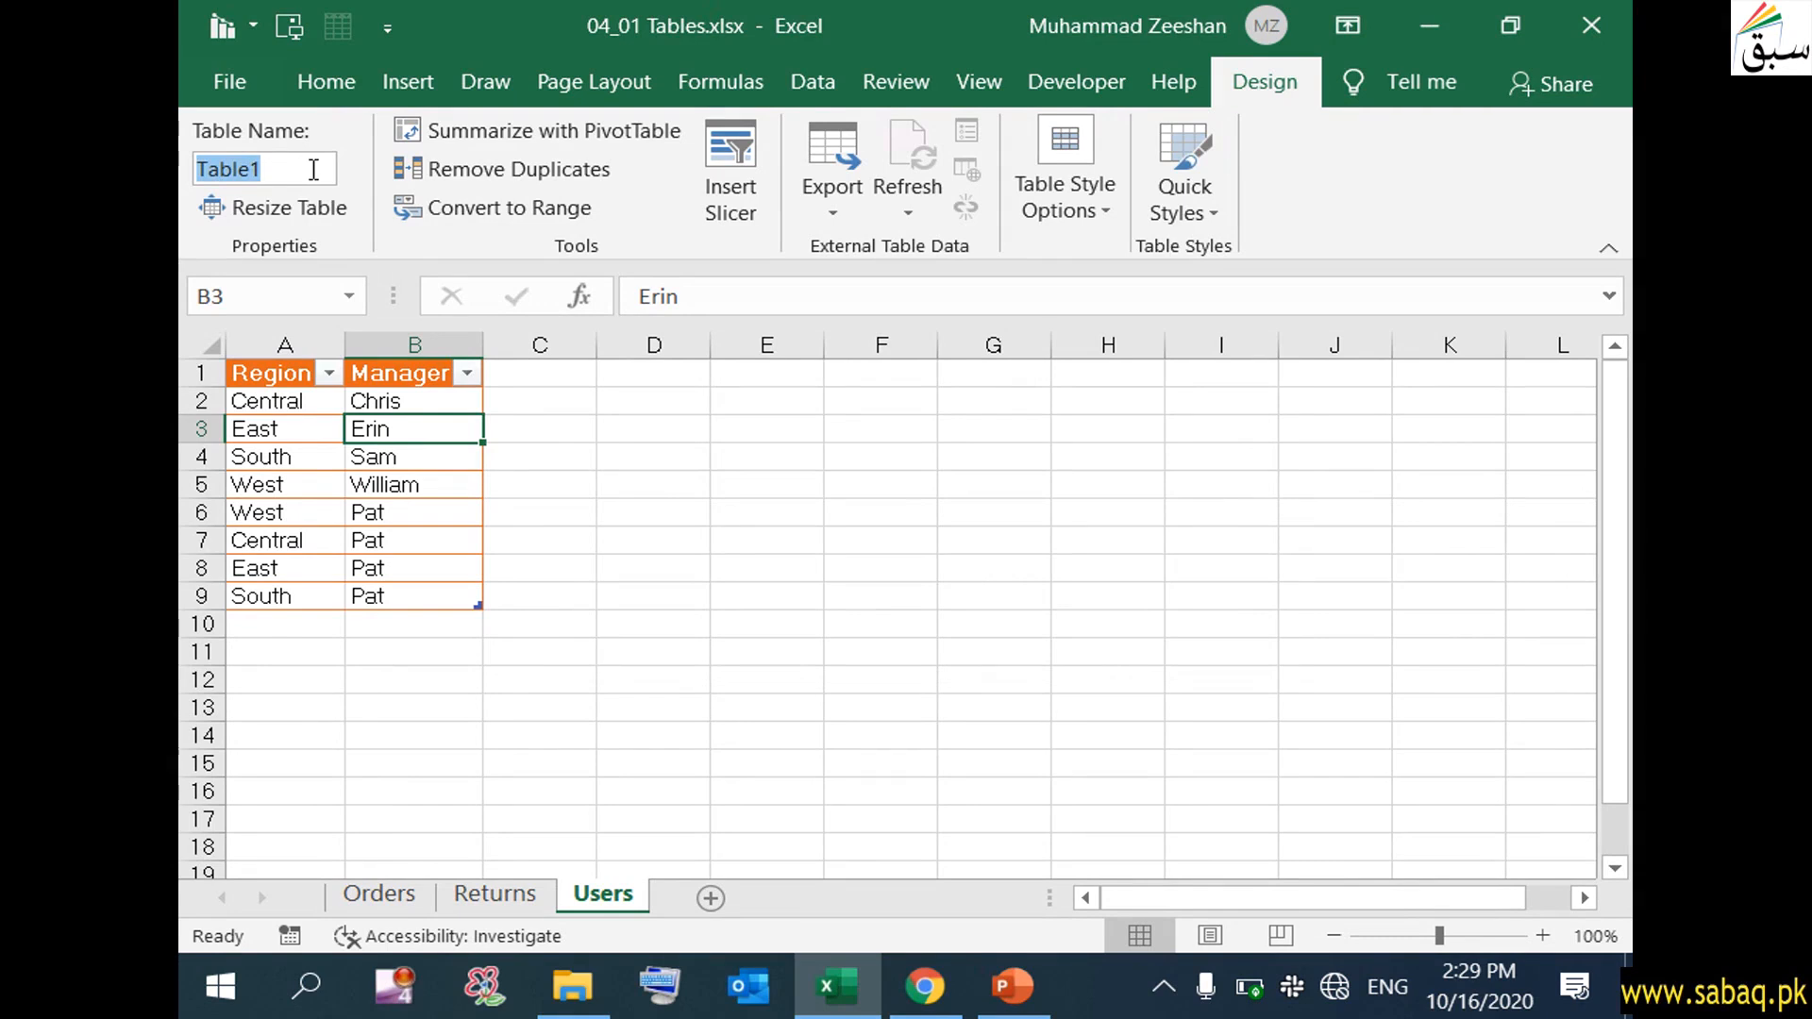
pyautogui.write('Regio')
pyautogui.write('n')
pyautogui.write('_Manager')
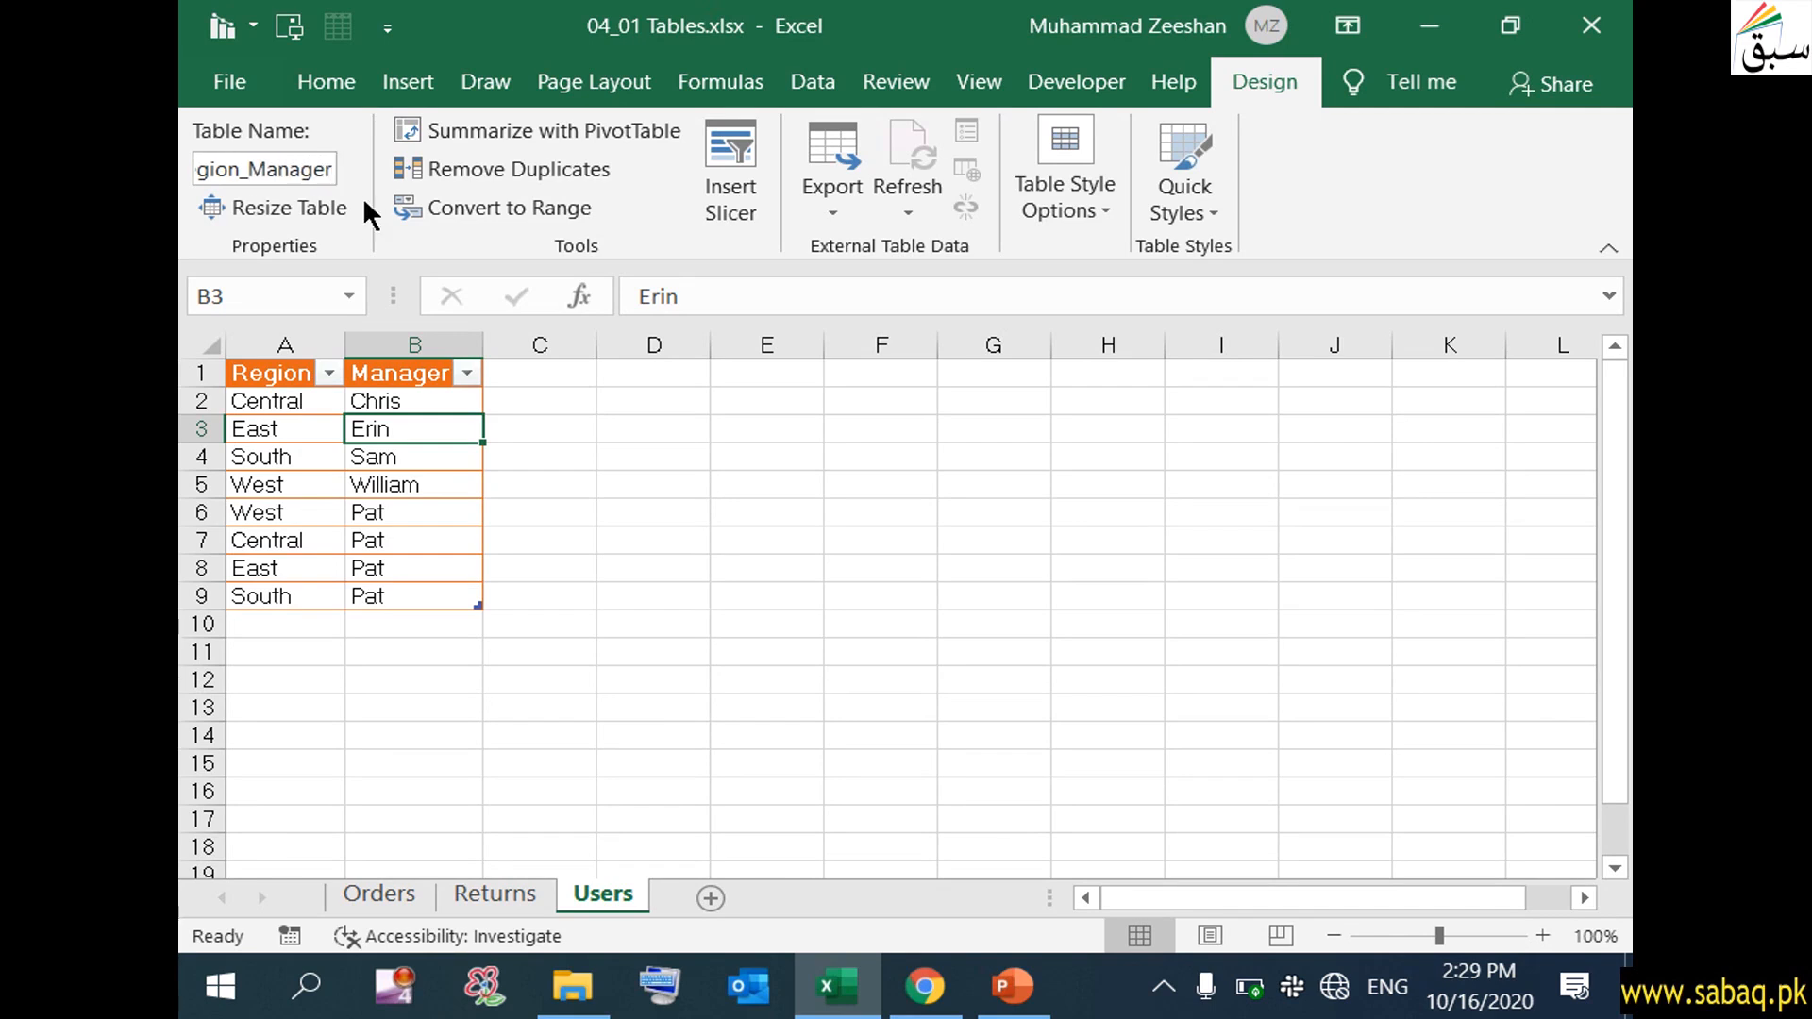
pyautogui.click(768, 652)
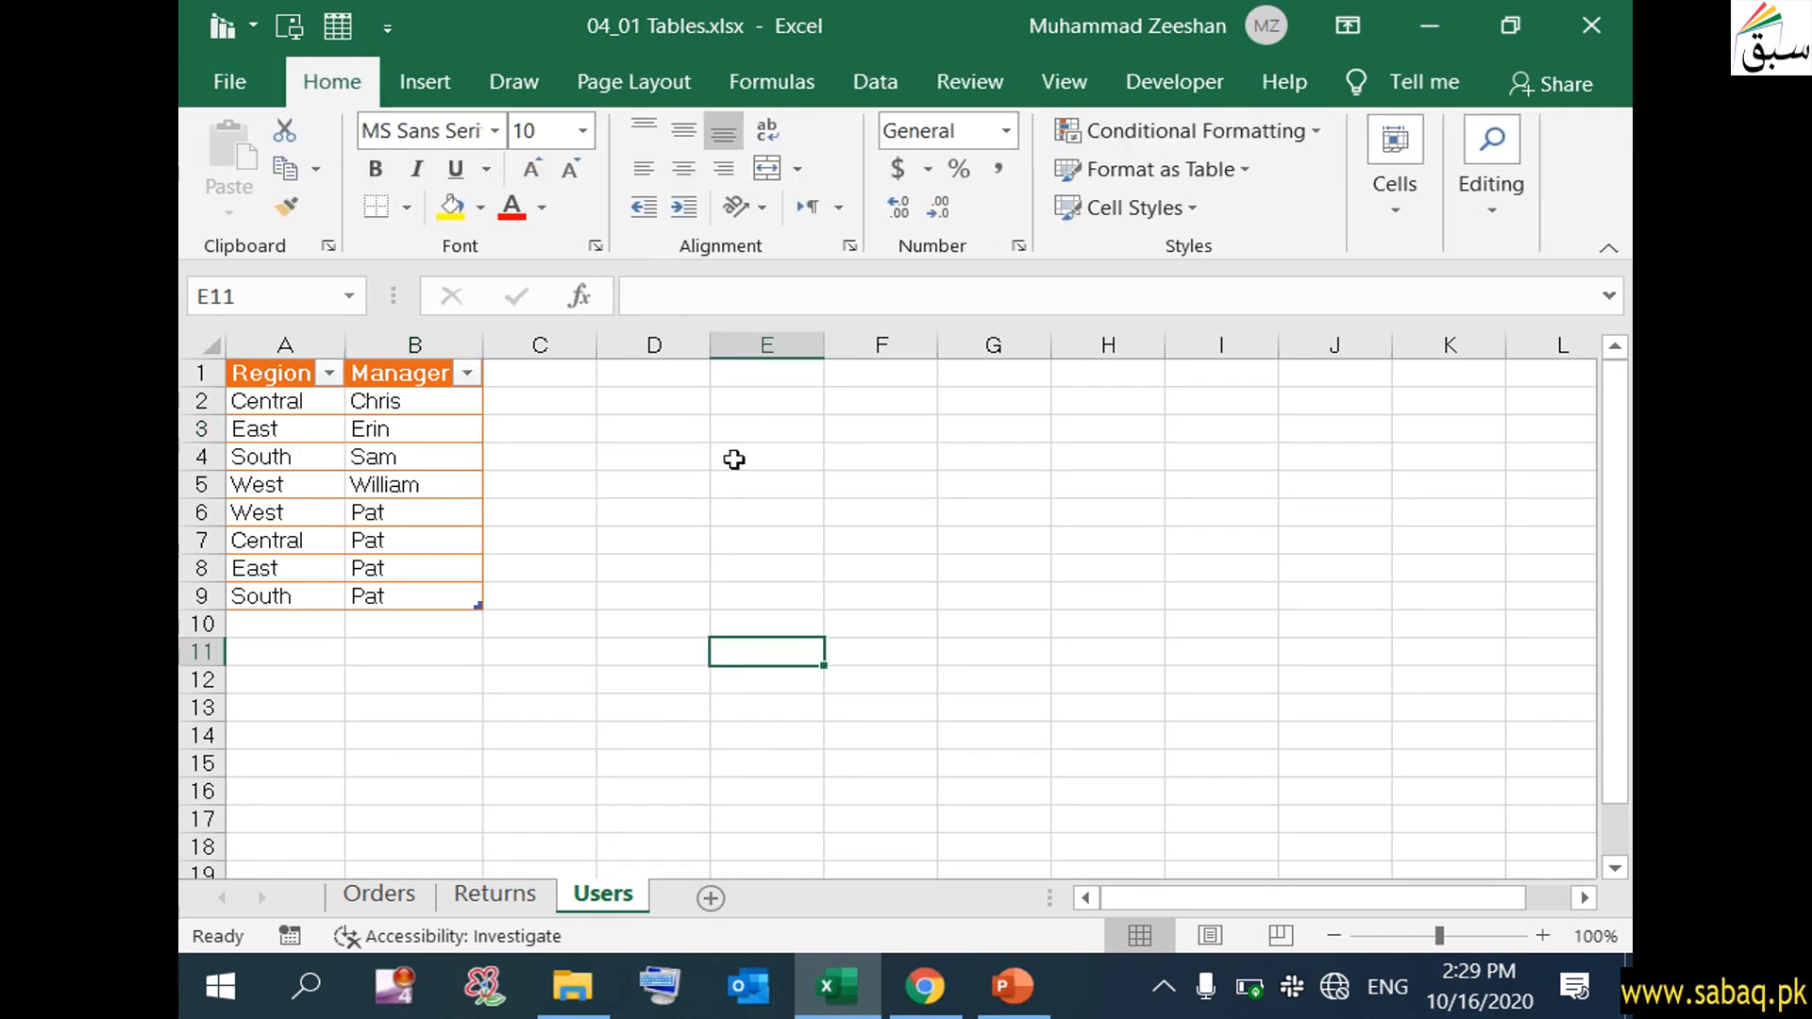
pyautogui.click(400, 479)
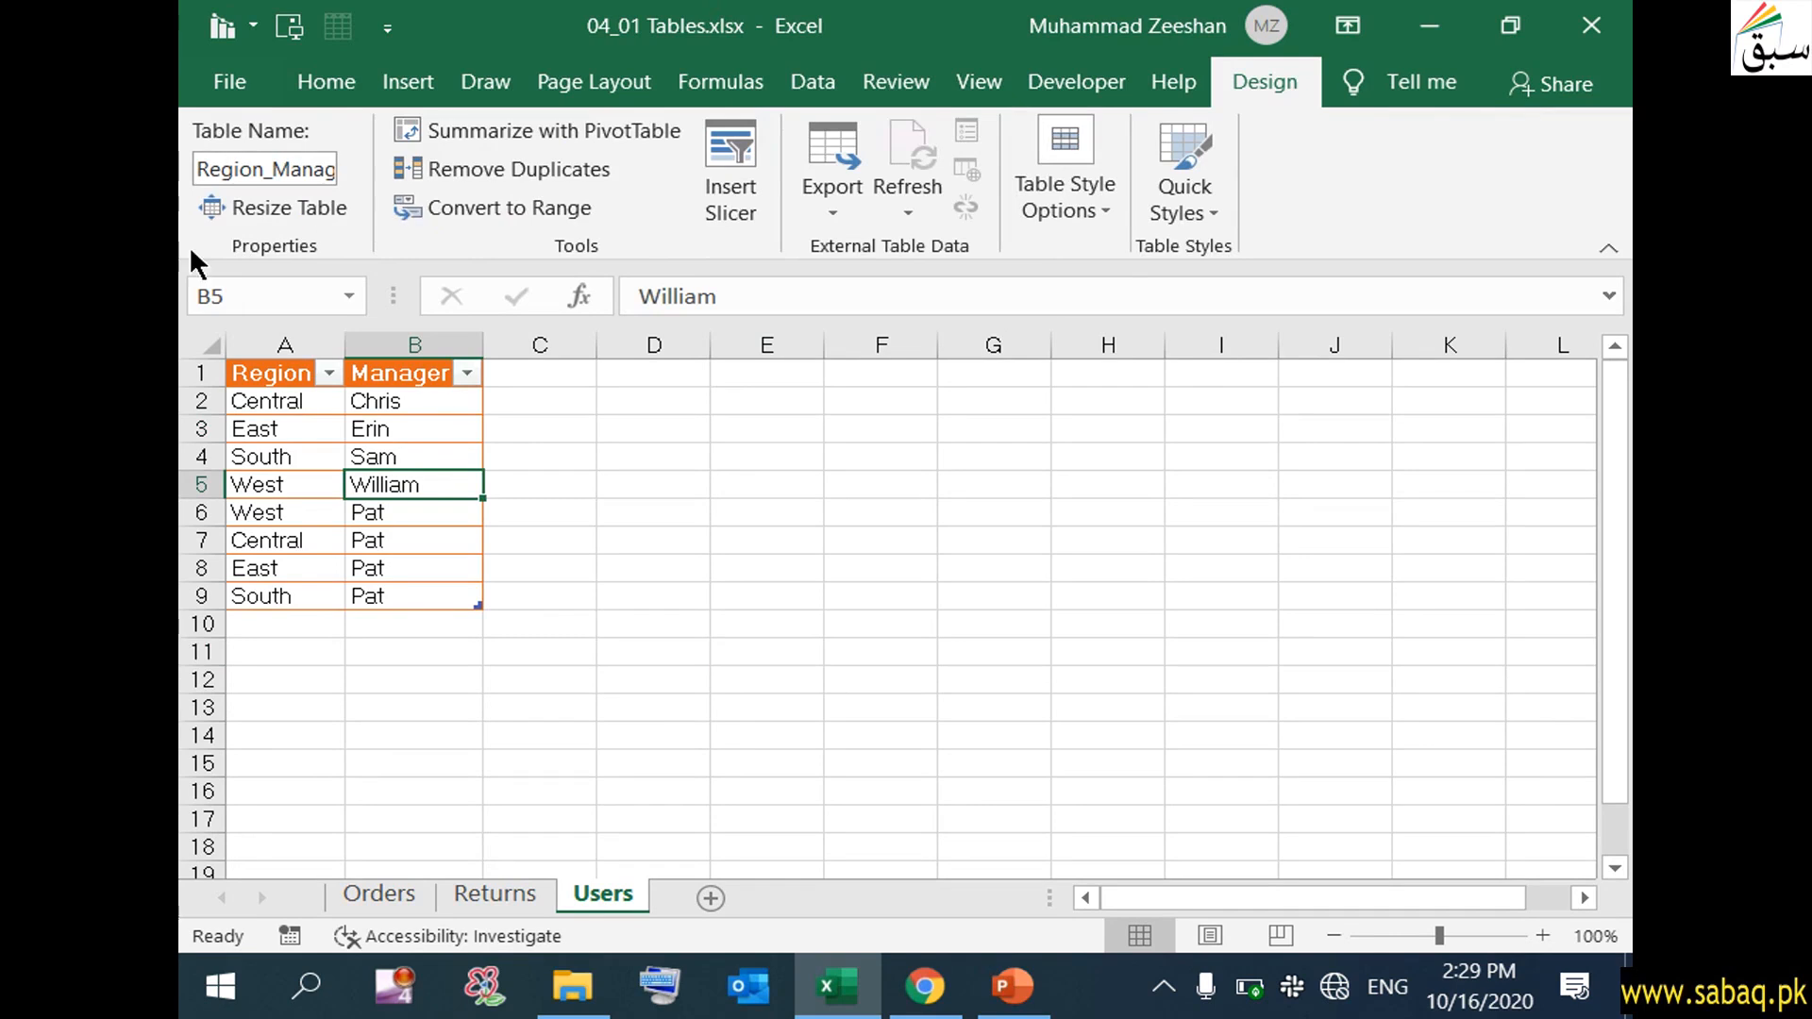
# - Go to the Region_Manager table by its name so that its data range is selected
pyautogui.click(348, 295)
pyautogui.click(348, 291)
pyautogui.click(283, 297)
pyautogui.click(346, 296)
pyautogui.click(334, 329)
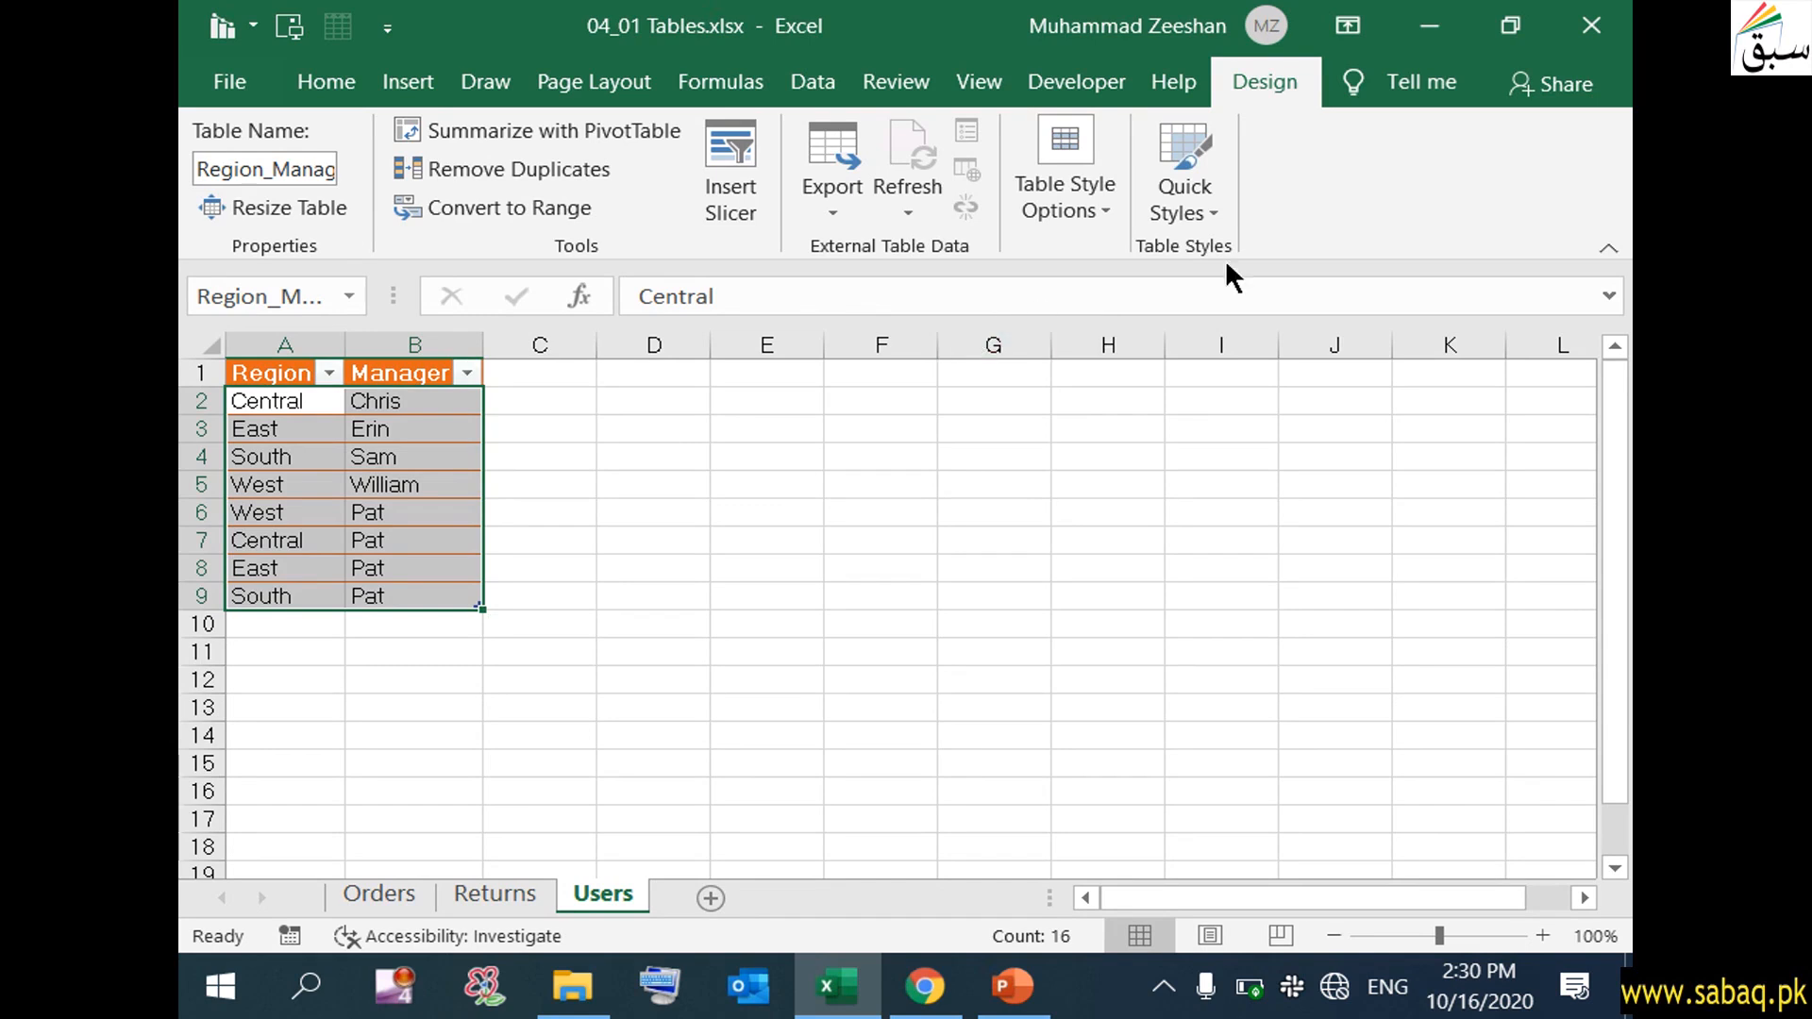
# - Preview other table styles without applying one, and hide the filter buttons in the Region_Manager table's header
pyautogui.click(1208, 209)
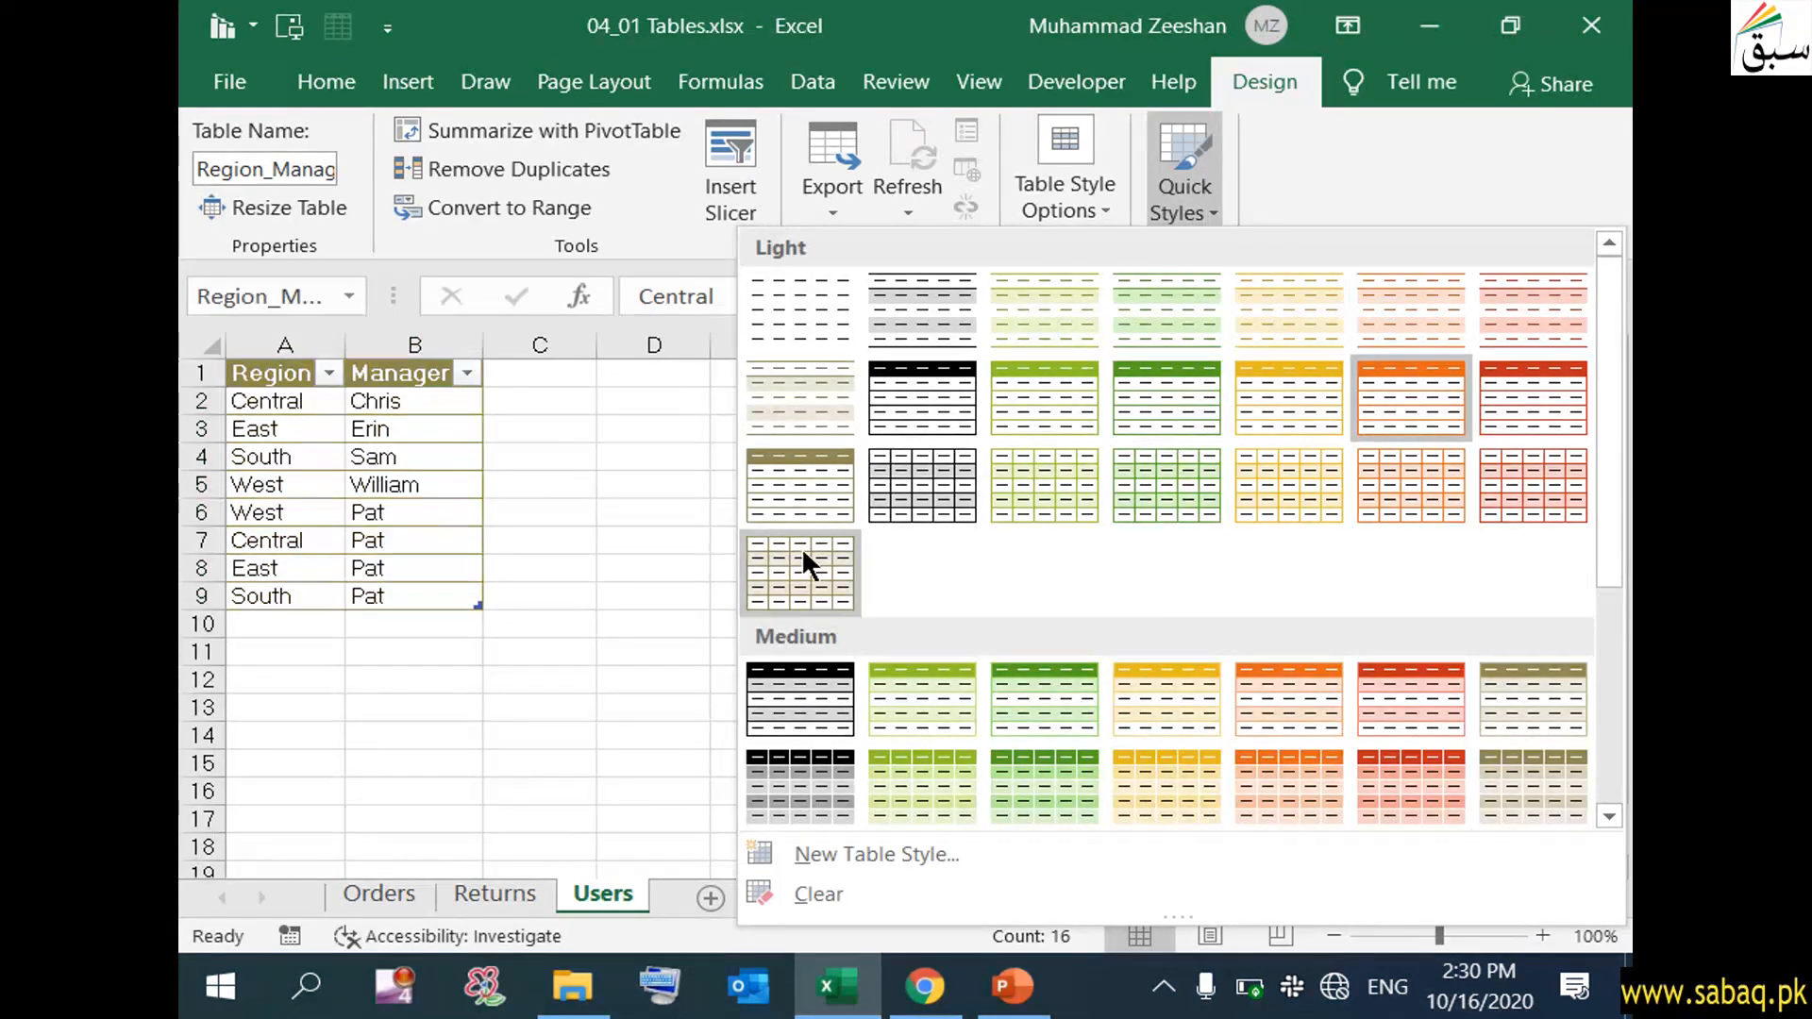
pyautogui.click(1096, 198)
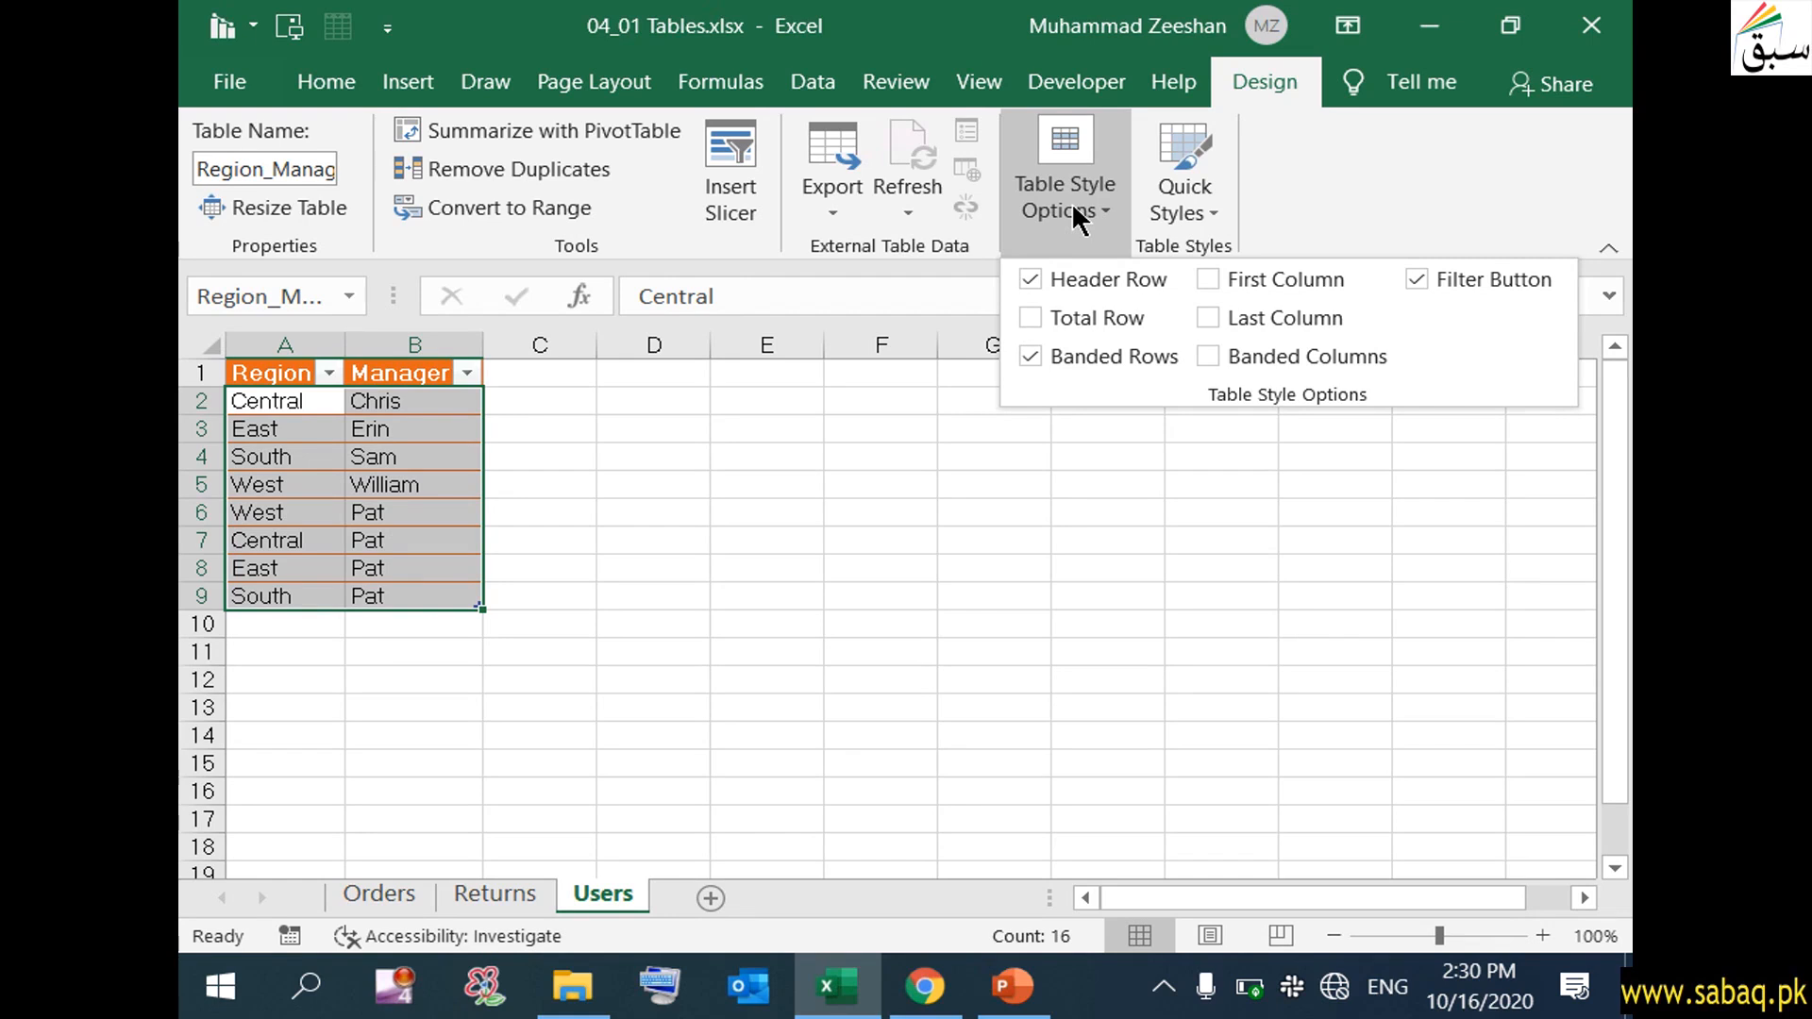
pyautogui.click(1418, 276)
pyautogui.click(867, 455)
pyautogui.click(362, 422)
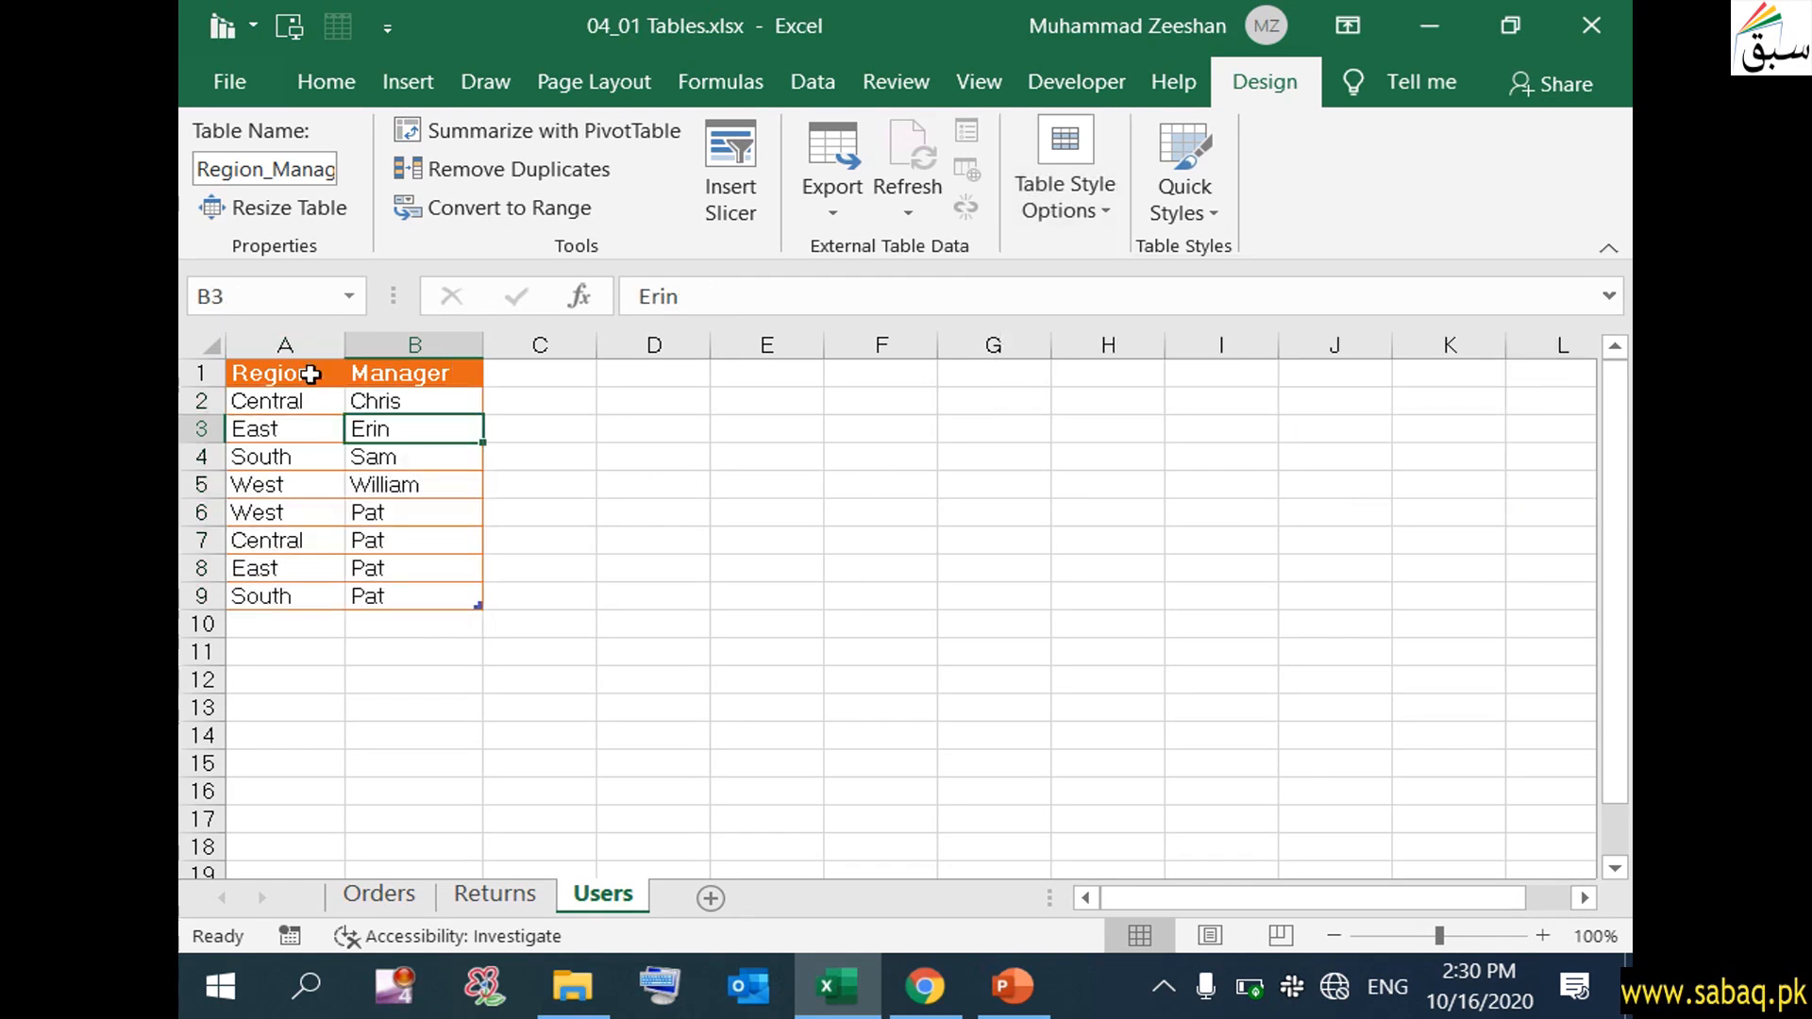
pyautogui.click(310, 373)
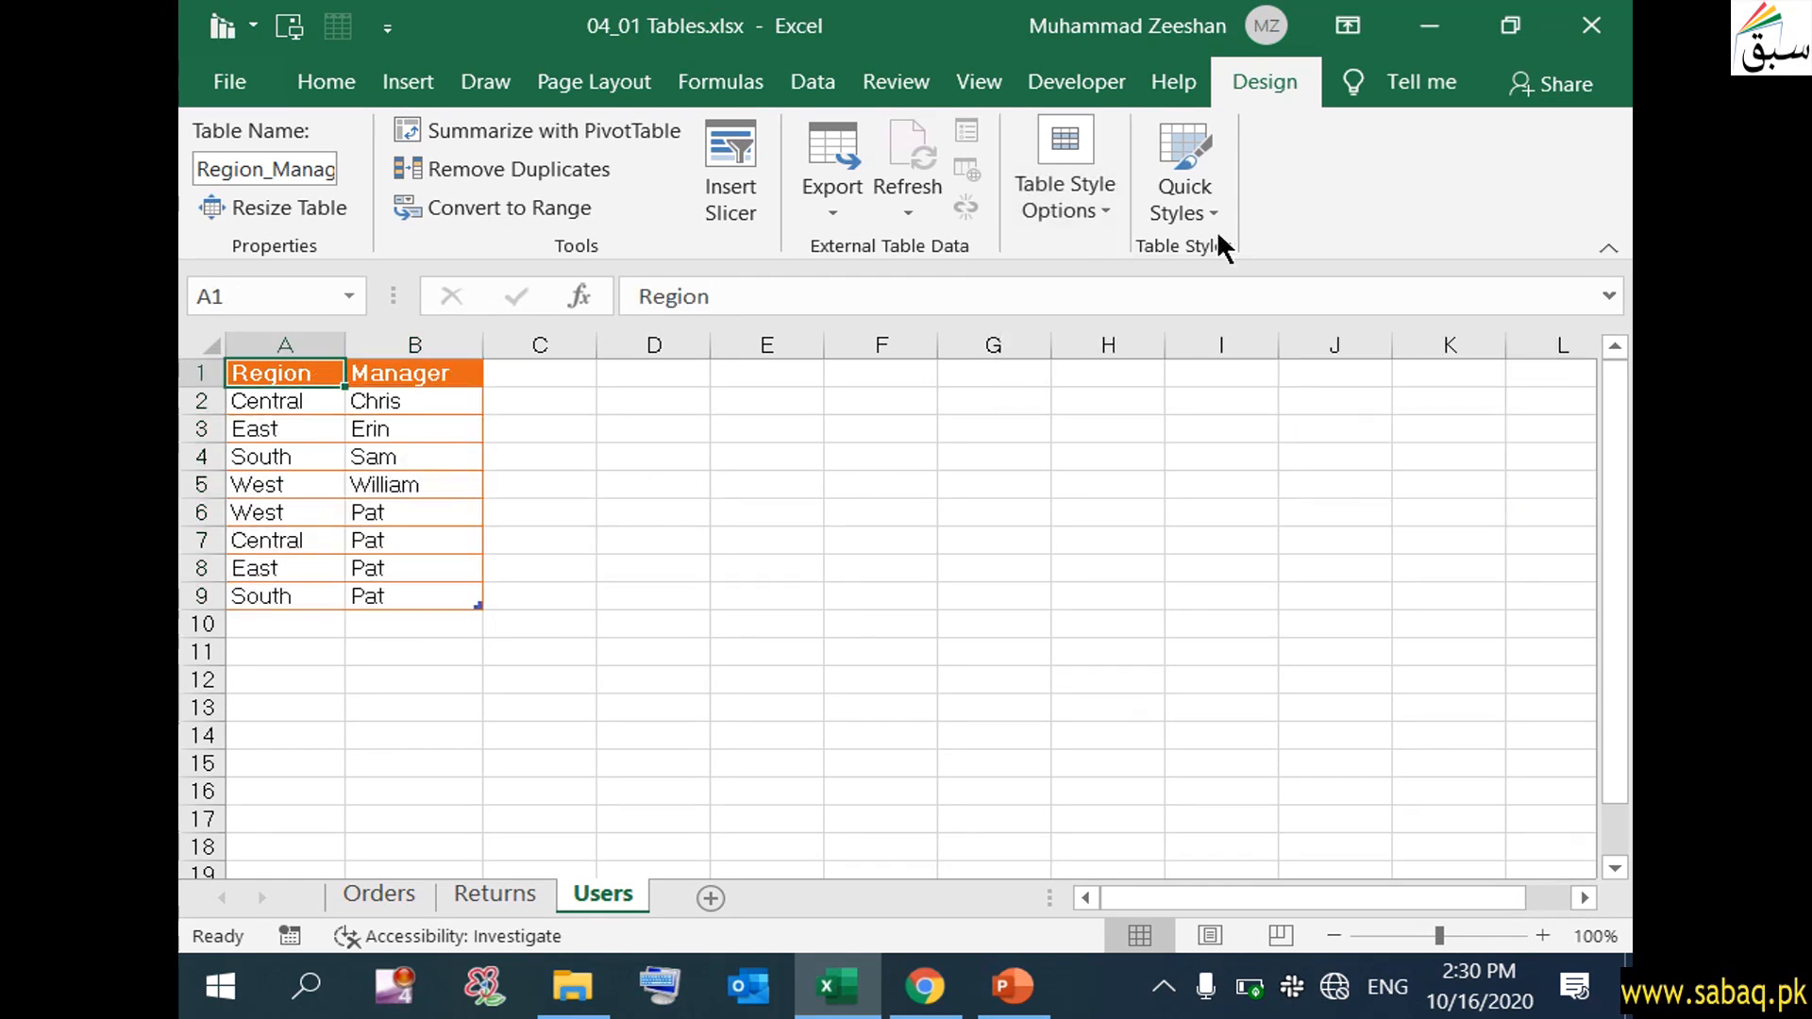
# - Turn the Region_Manager table's header row off and on again, with its filter buttons restored
pyautogui.click(1218, 200)
pyautogui.click(1062, 196)
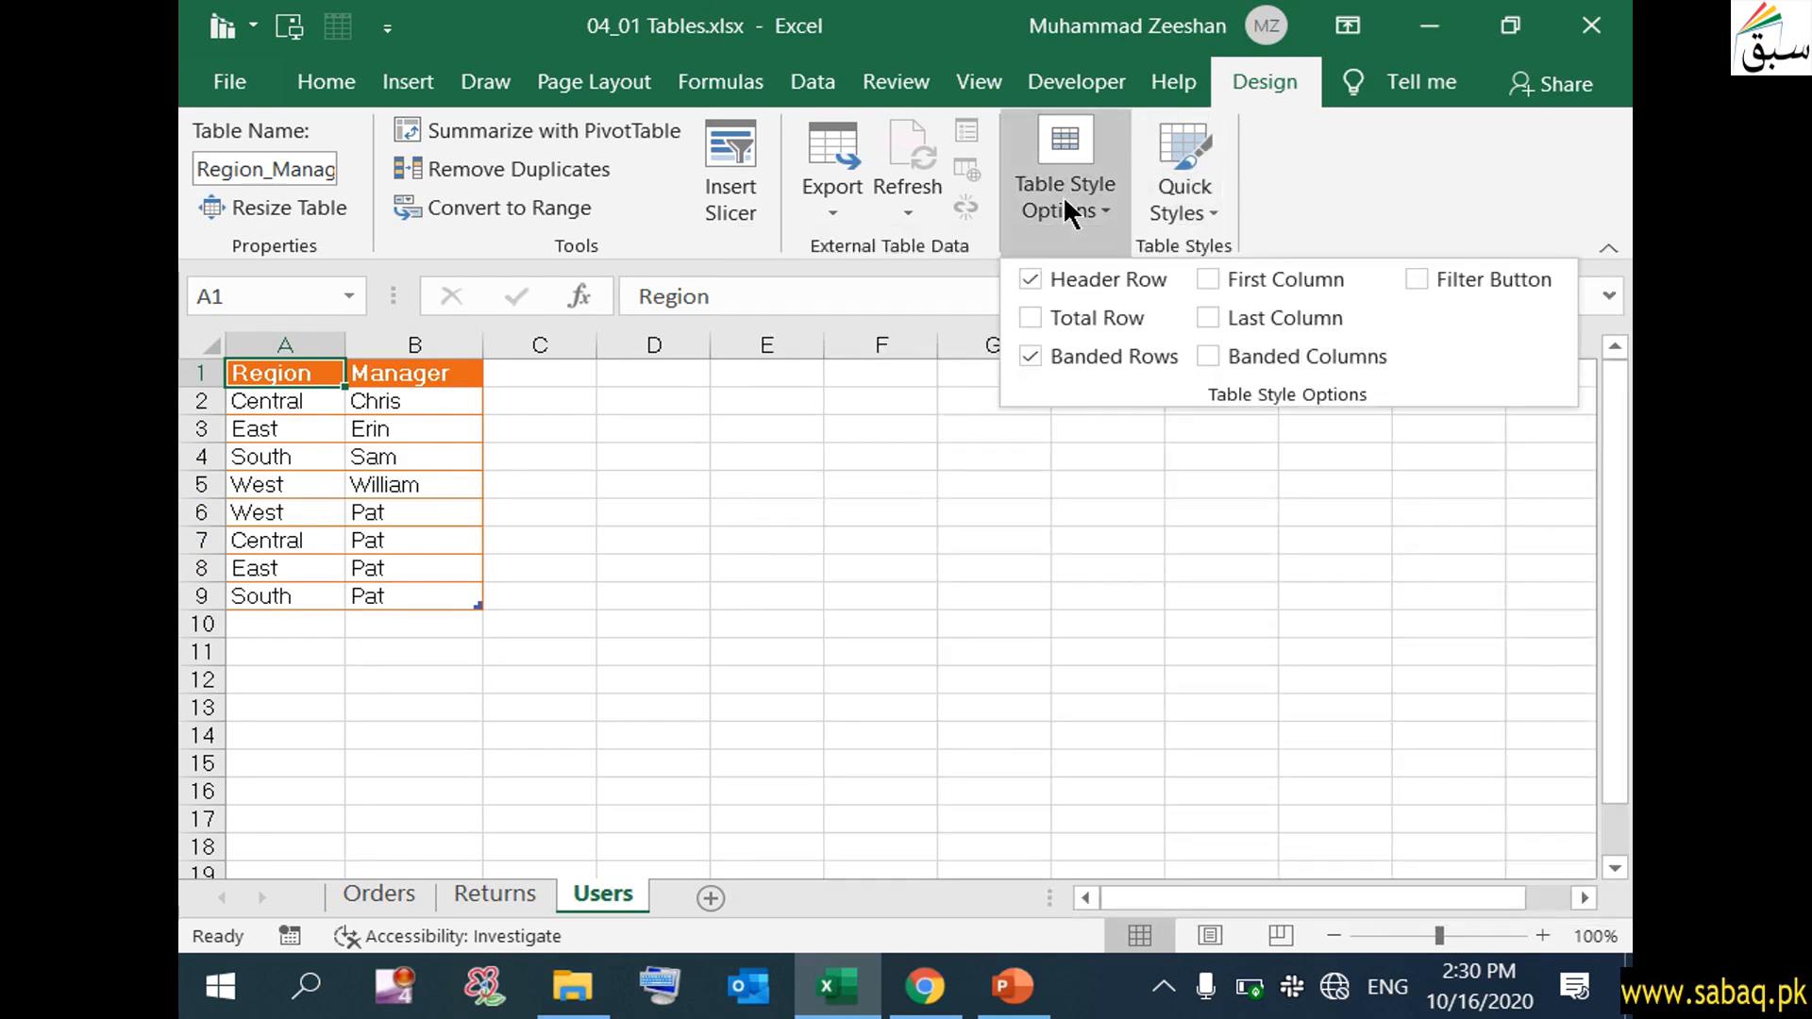
pyautogui.click(1029, 280)
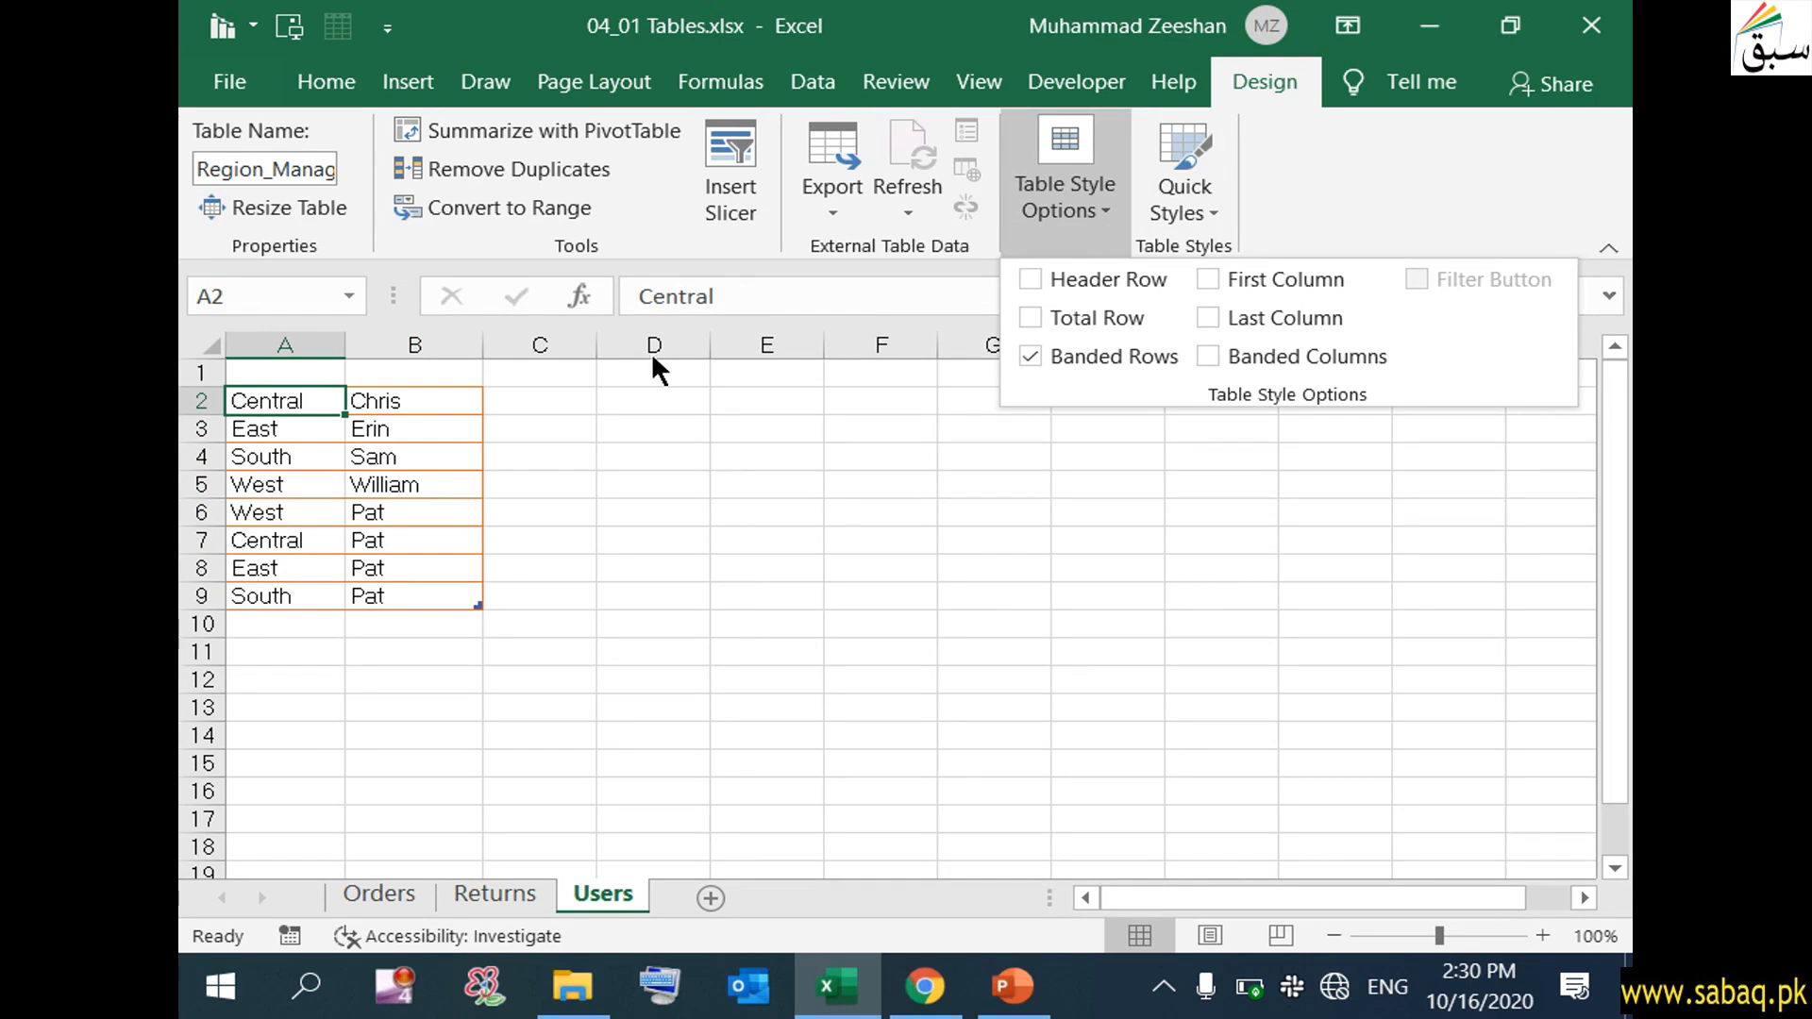
pyautogui.click(1031, 280)
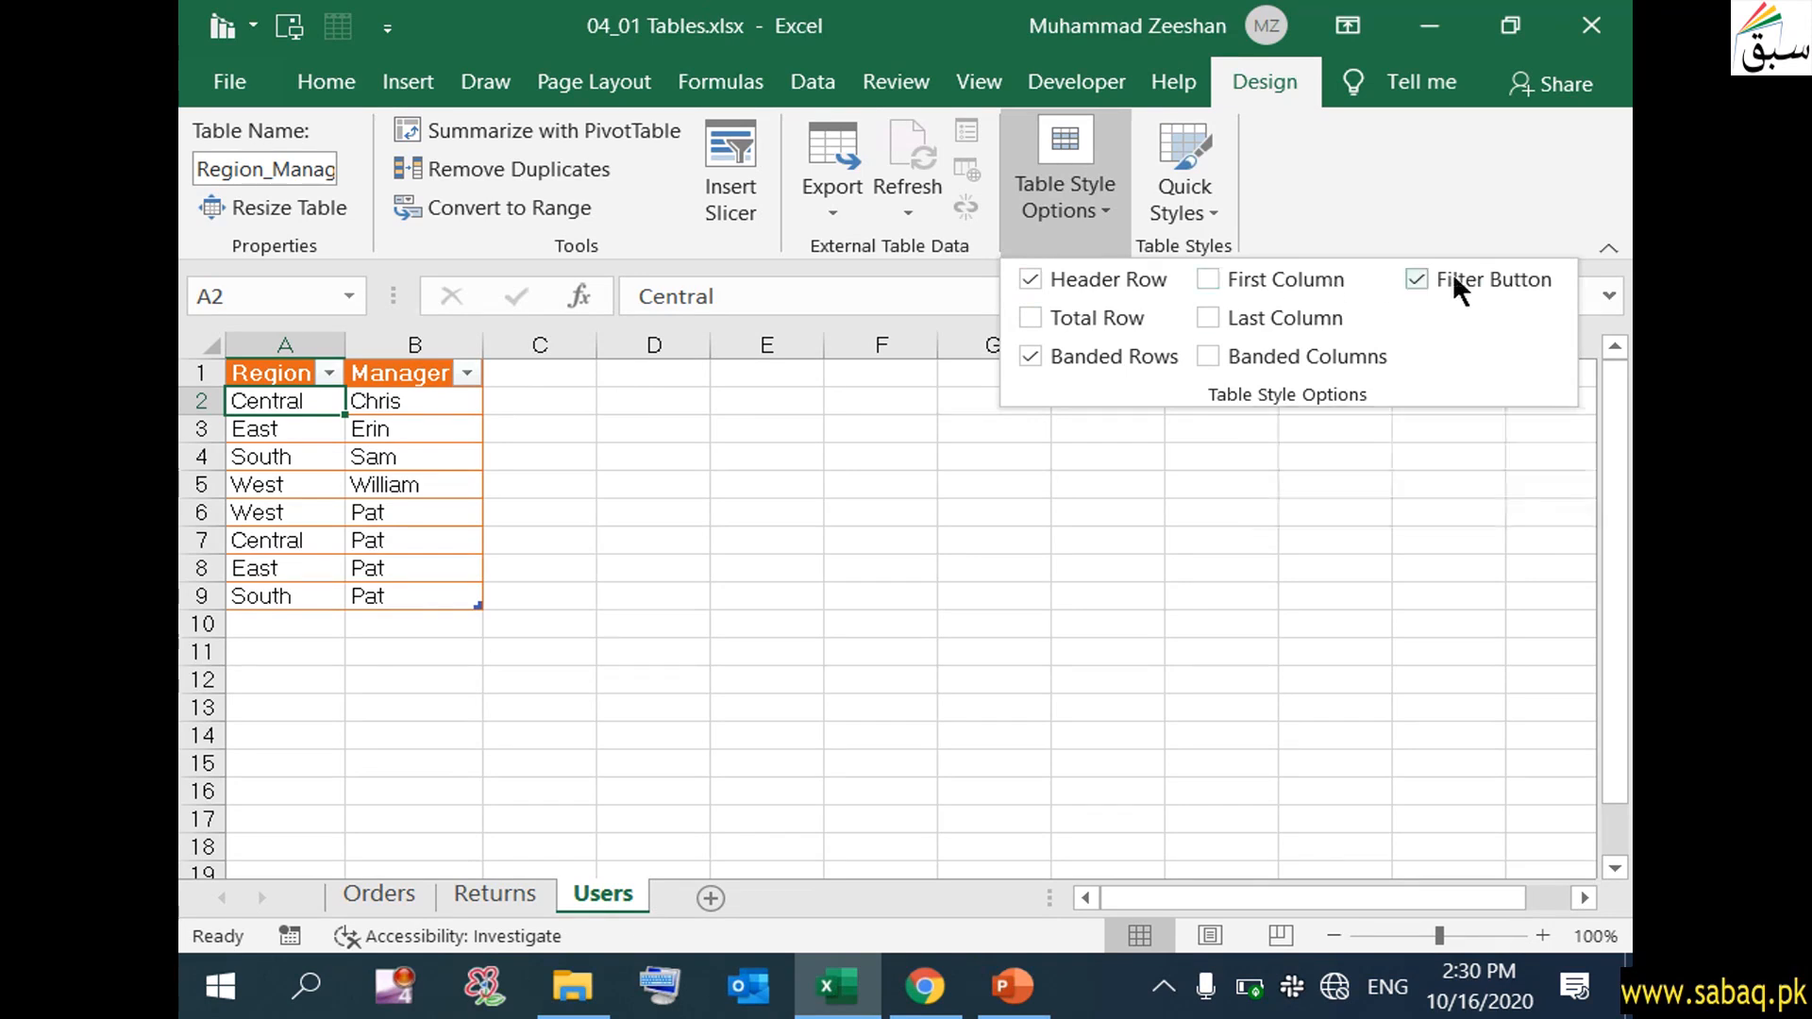
# - Emphasise the table's first column and replace its banded rows with banded columns
pyautogui.click(1209, 277)
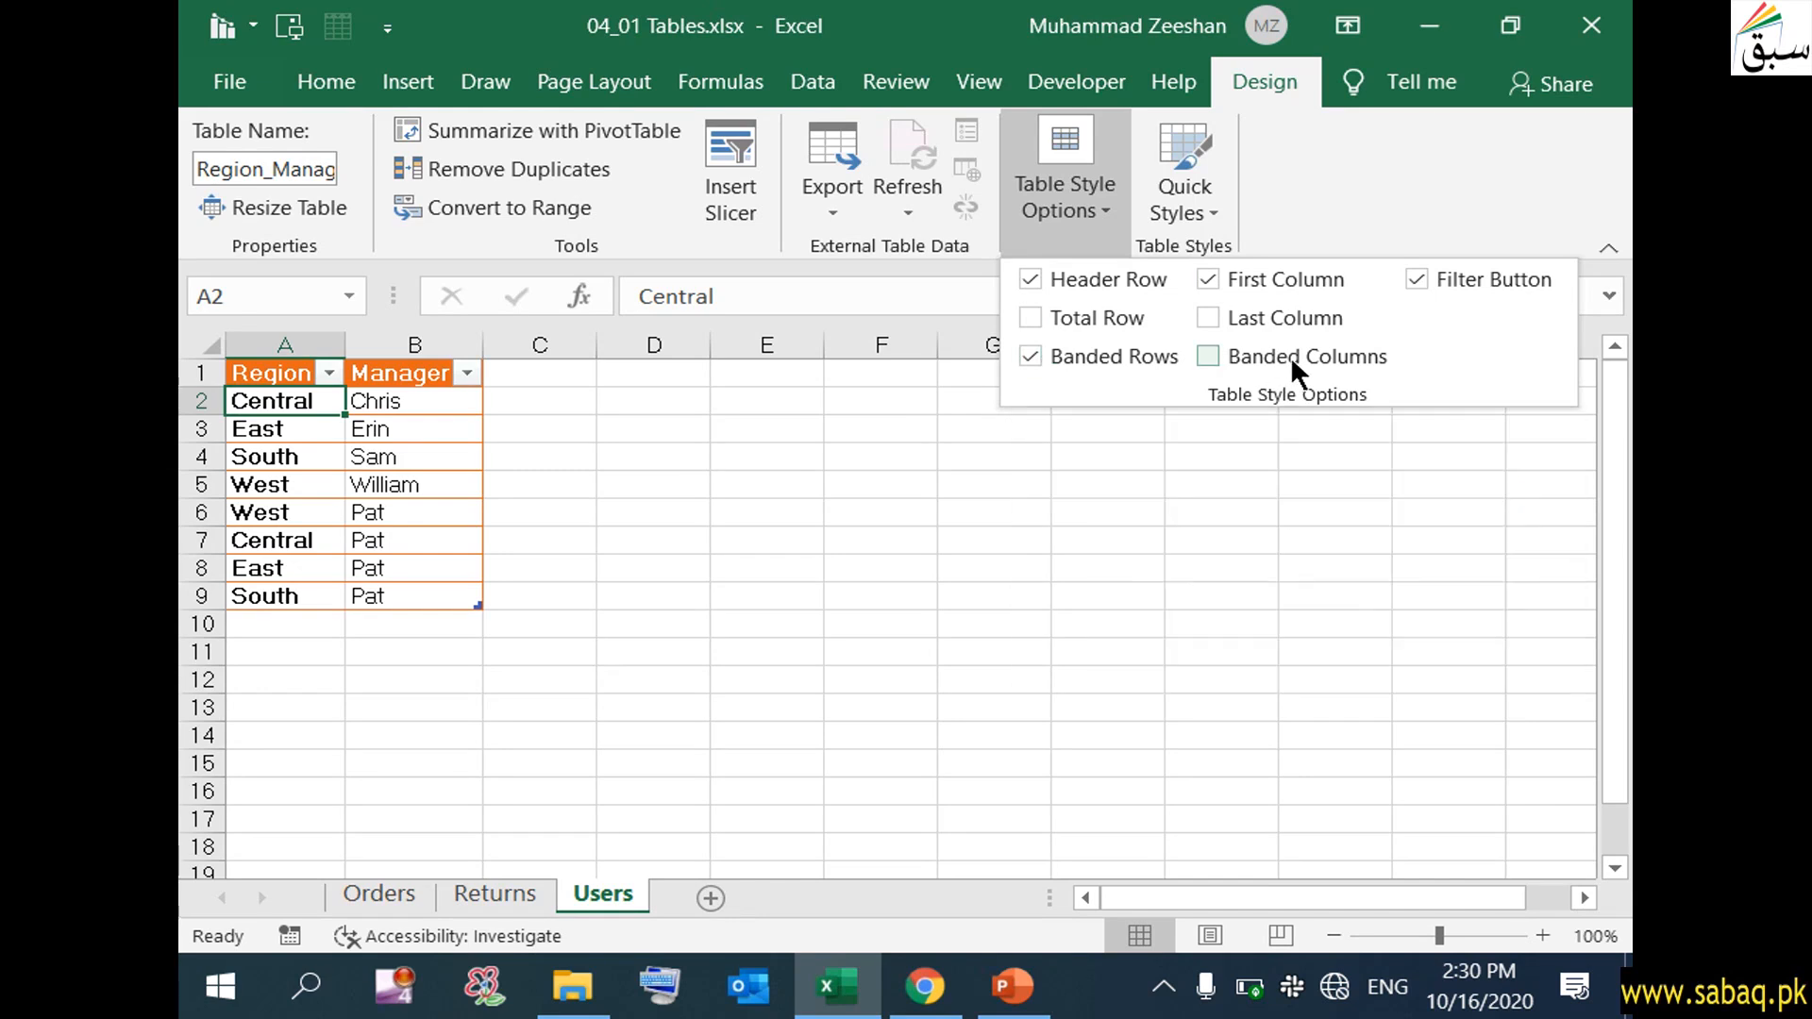
pyautogui.click(1035, 355)
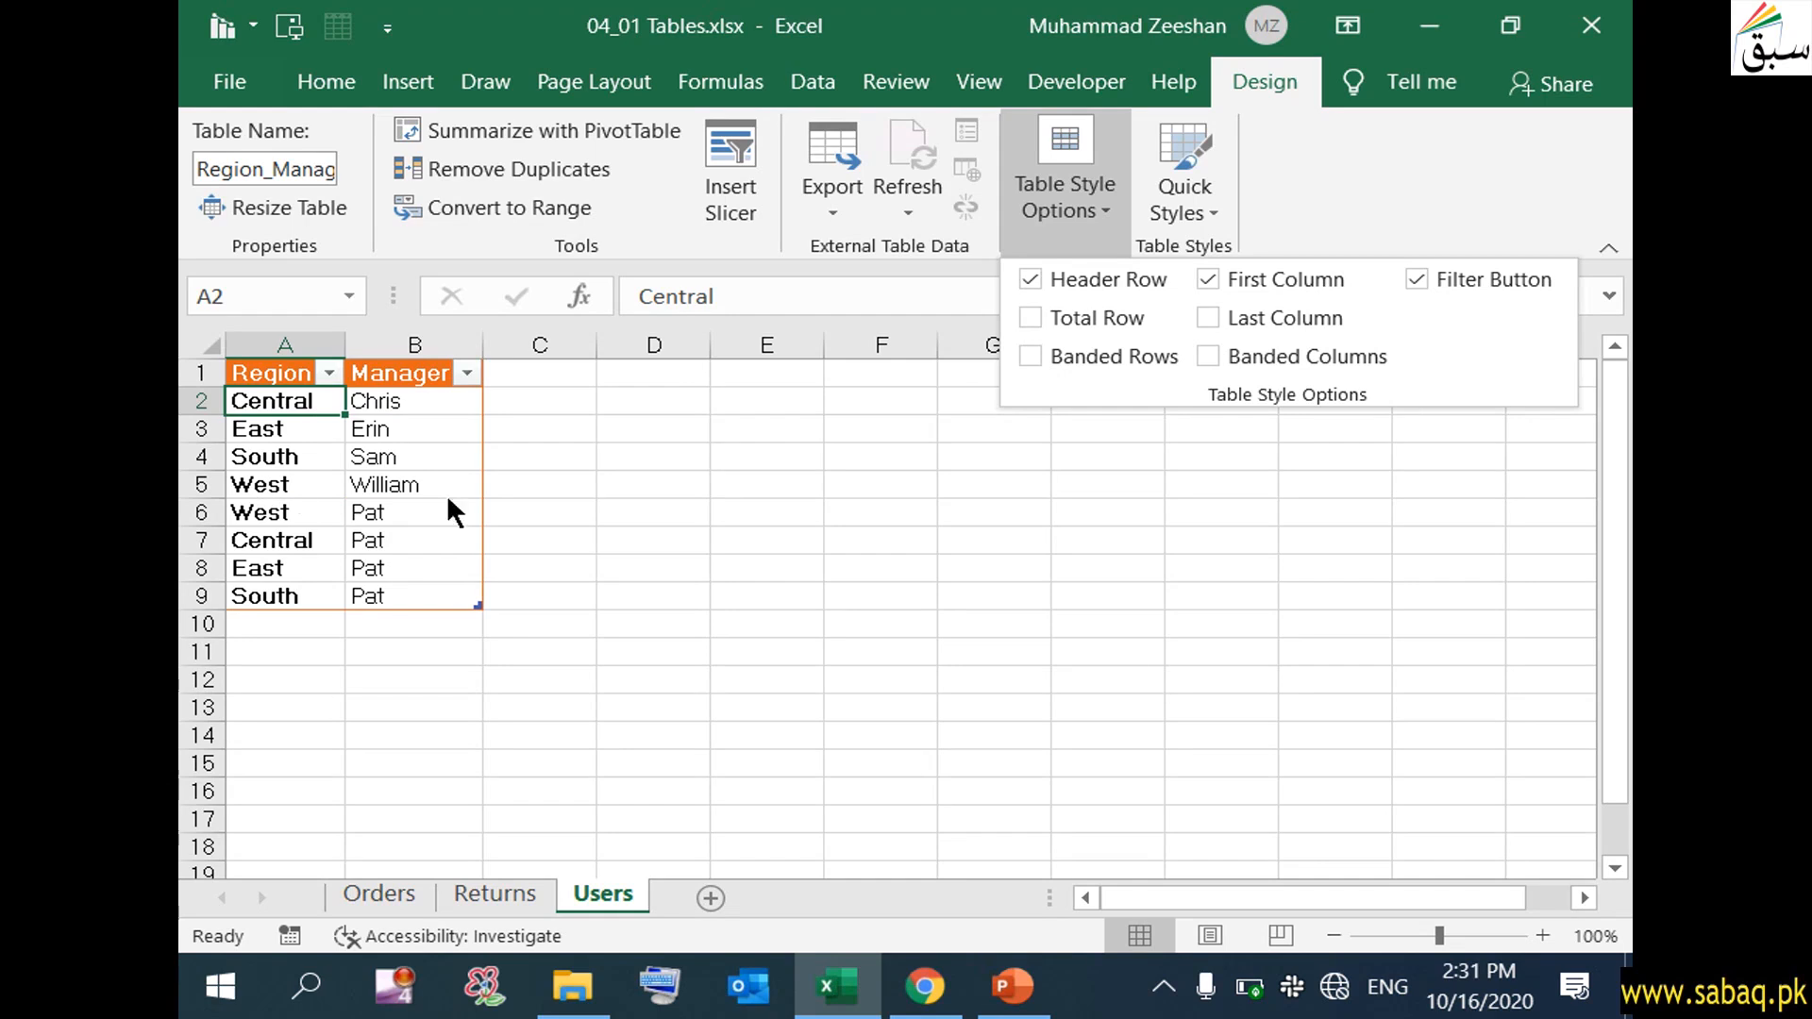
pyautogui.click(1209, 356)
# - Apply the gold Light table style with full gridlines and turn banded rows on as well
pyautogui.click(1191, 214)
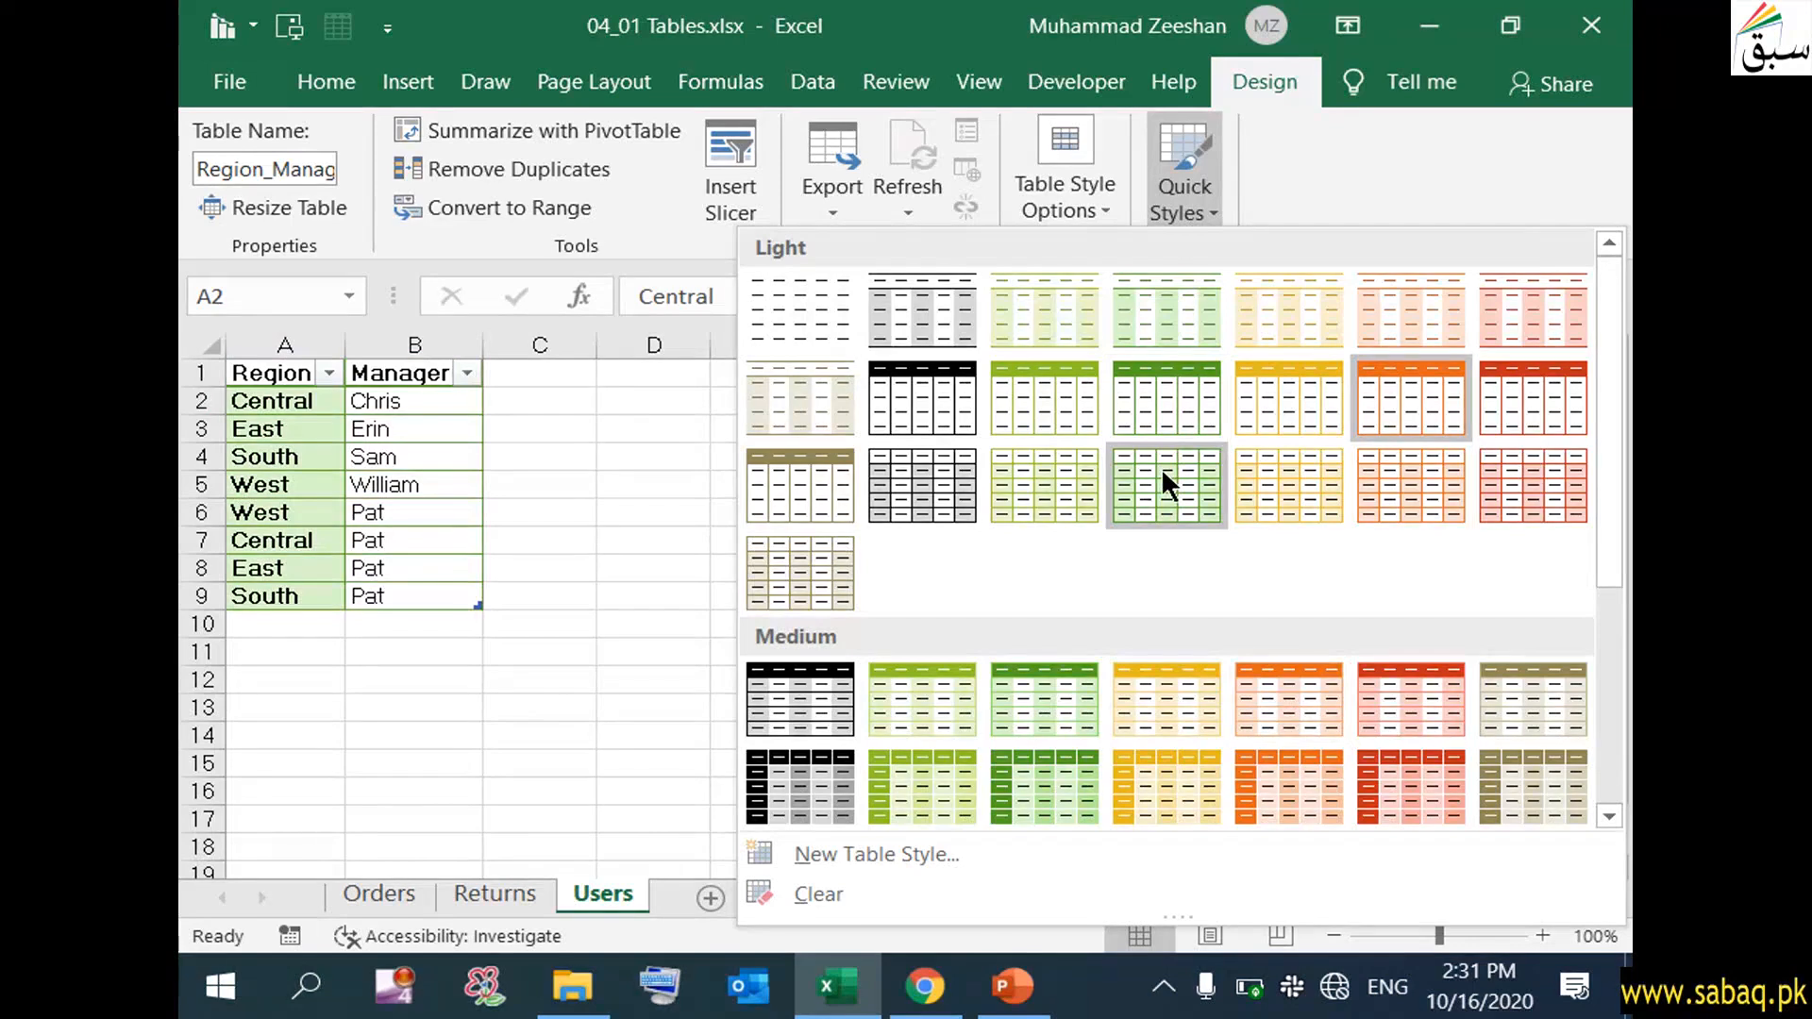
pyautogui.click(1260, 474)
pyautogui.click(1105, 207)
pyautogui.click(1126, 357)
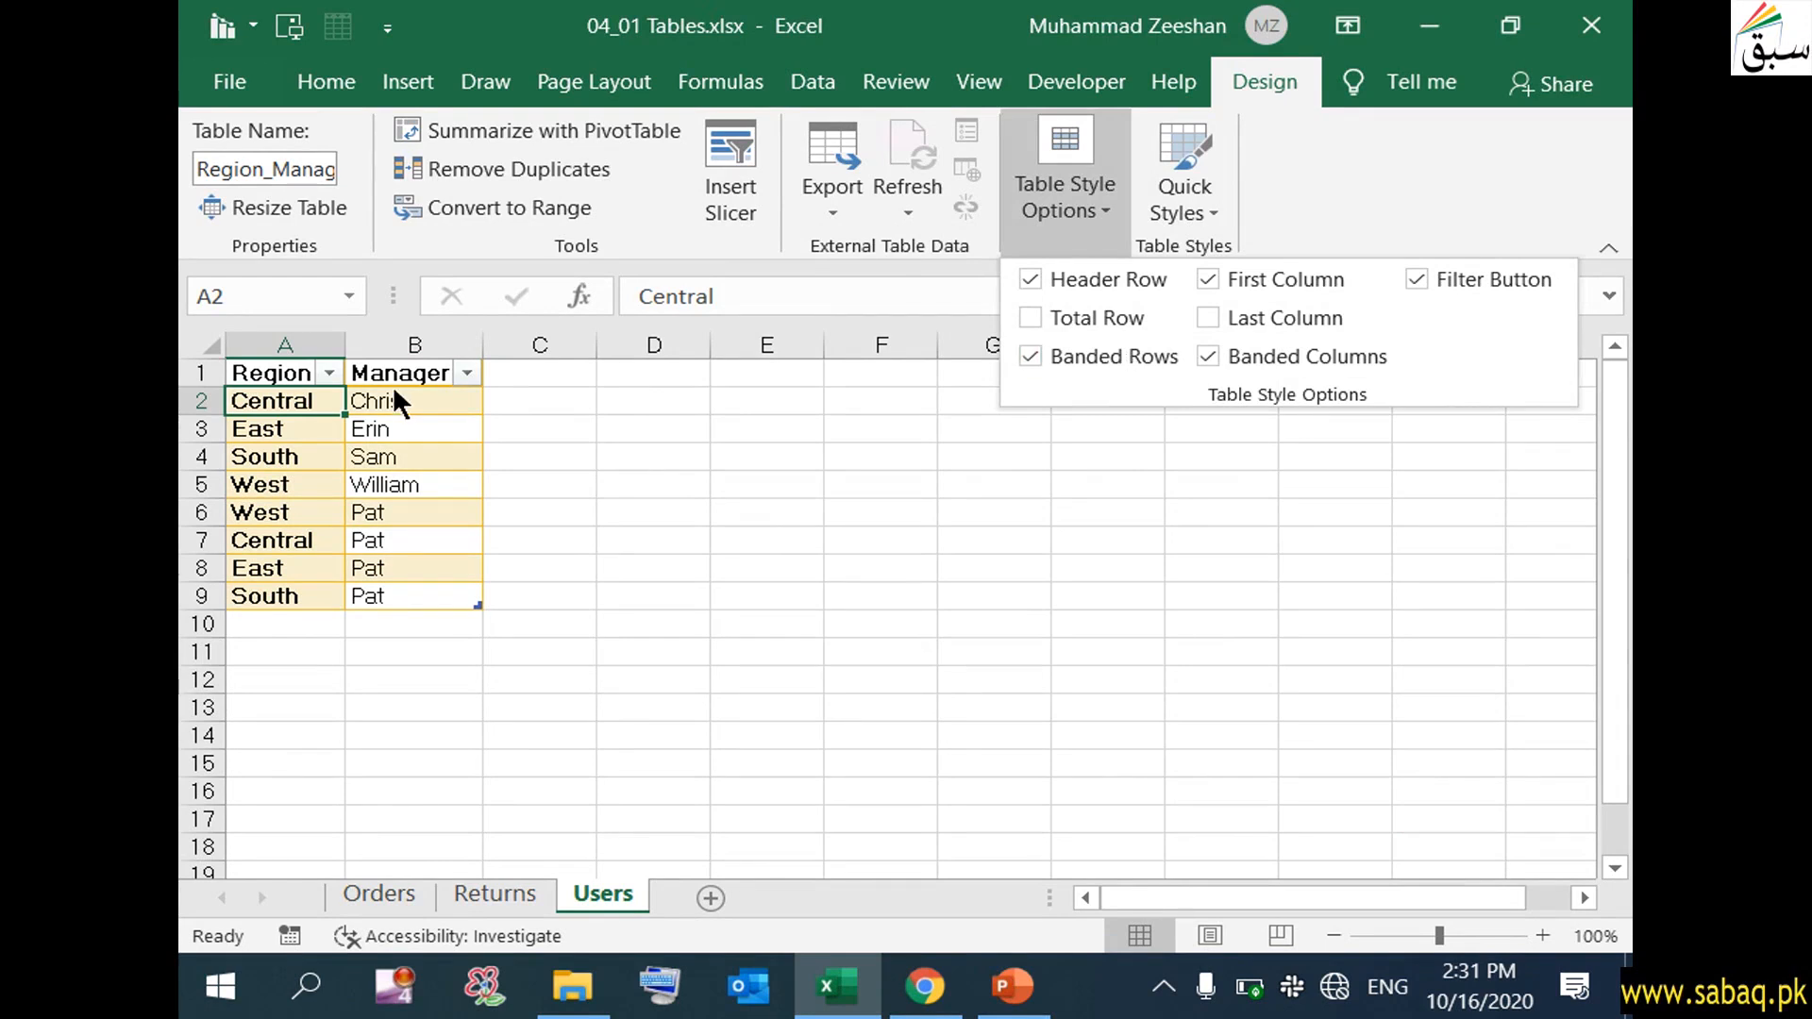
# - Examine how the row and column banding alternates across the Region and Manager cells
pyautogui.click(207, 398)
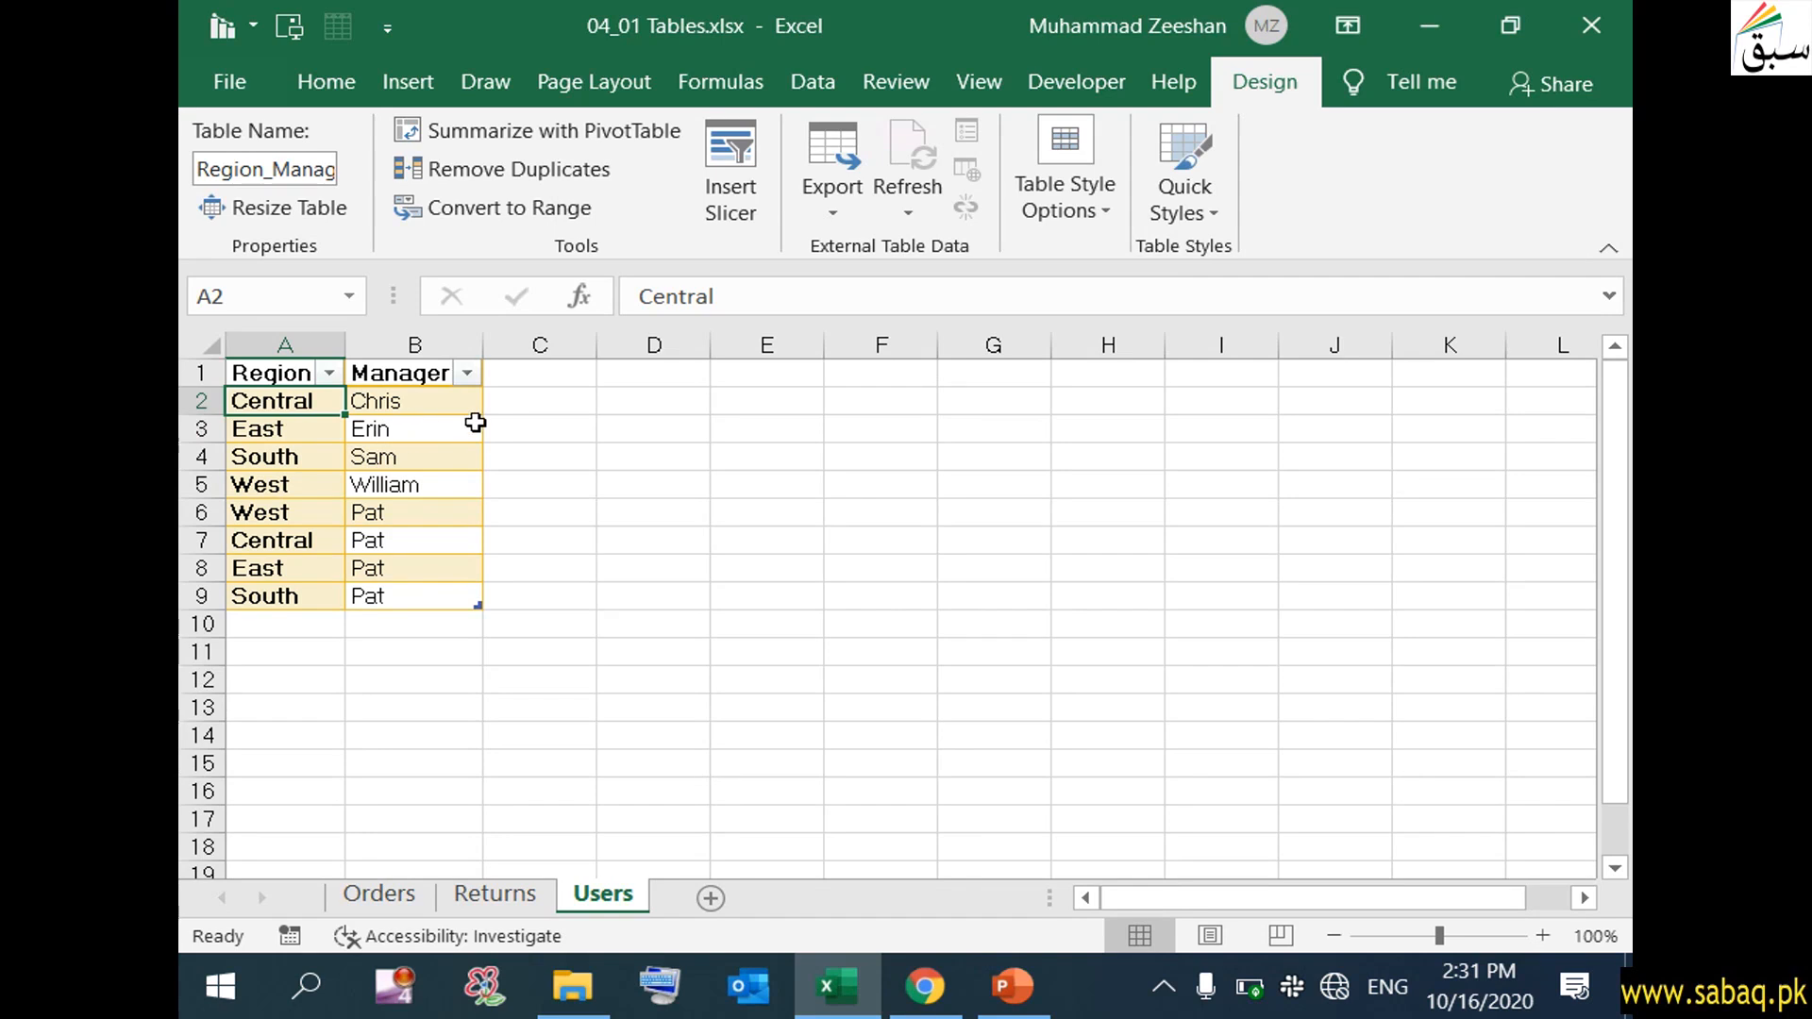
pyautogui.click(223, 431)
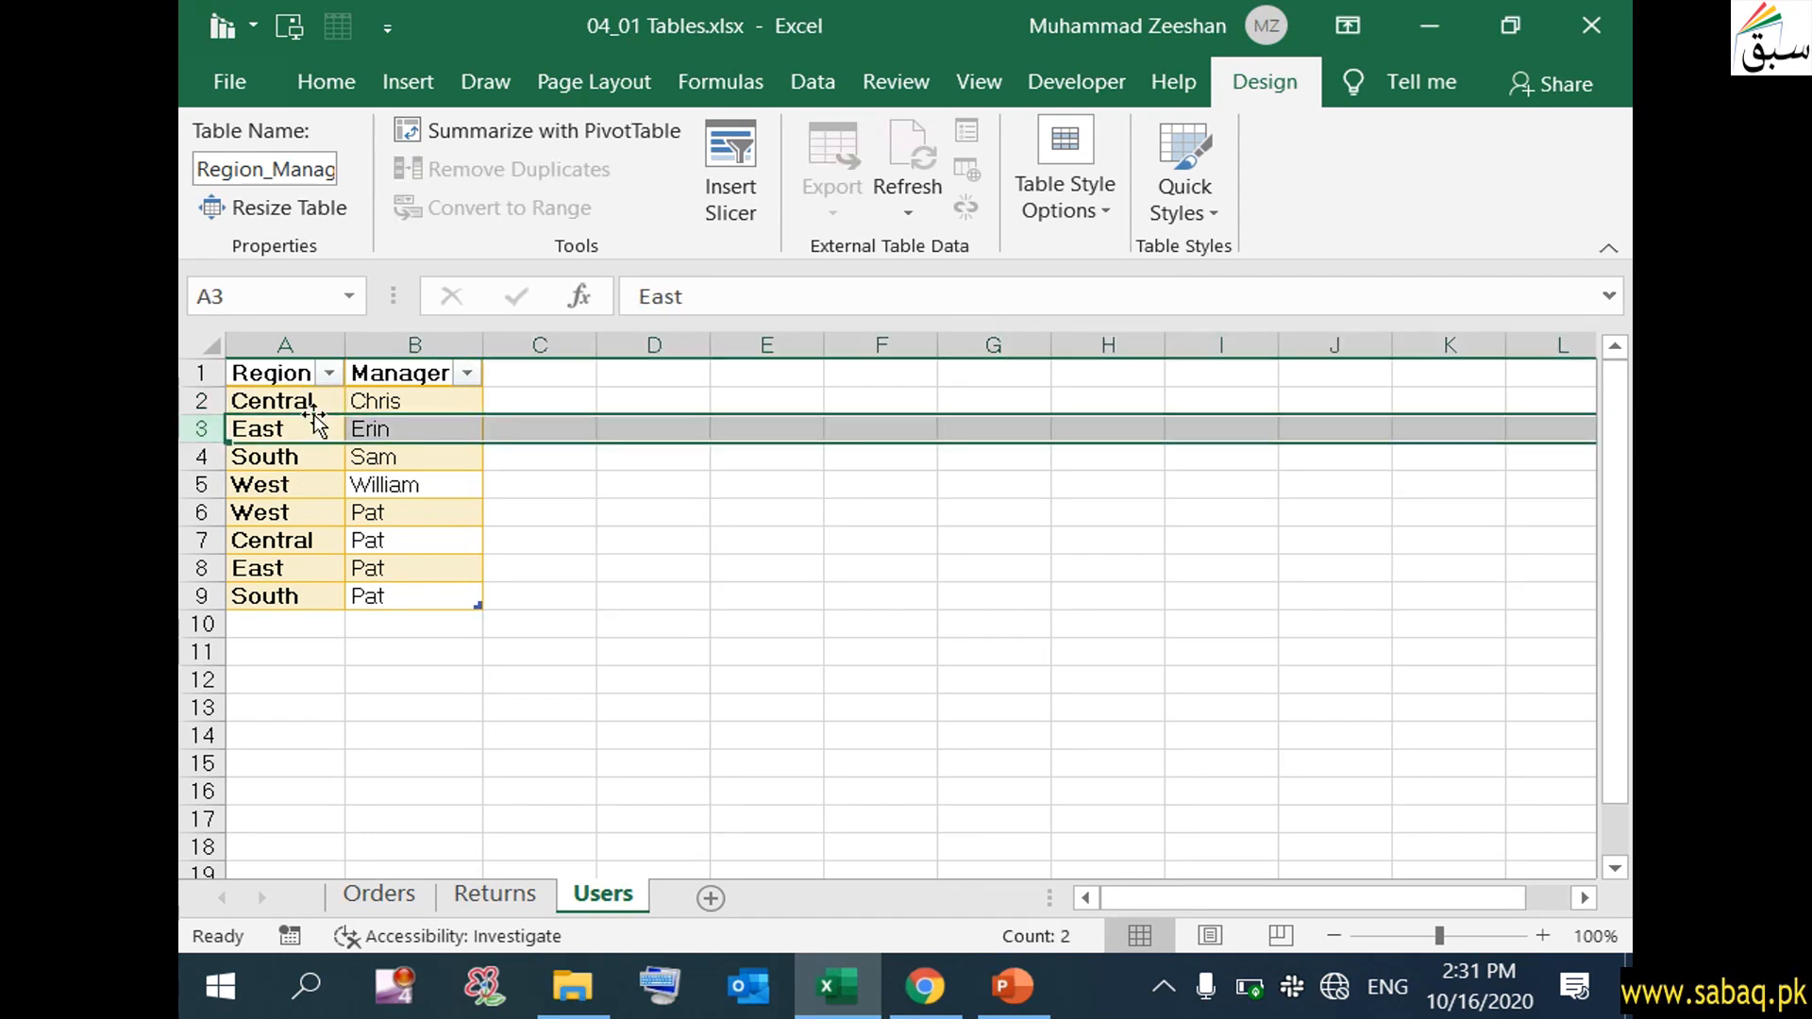
pyautogui.click(604, 522)
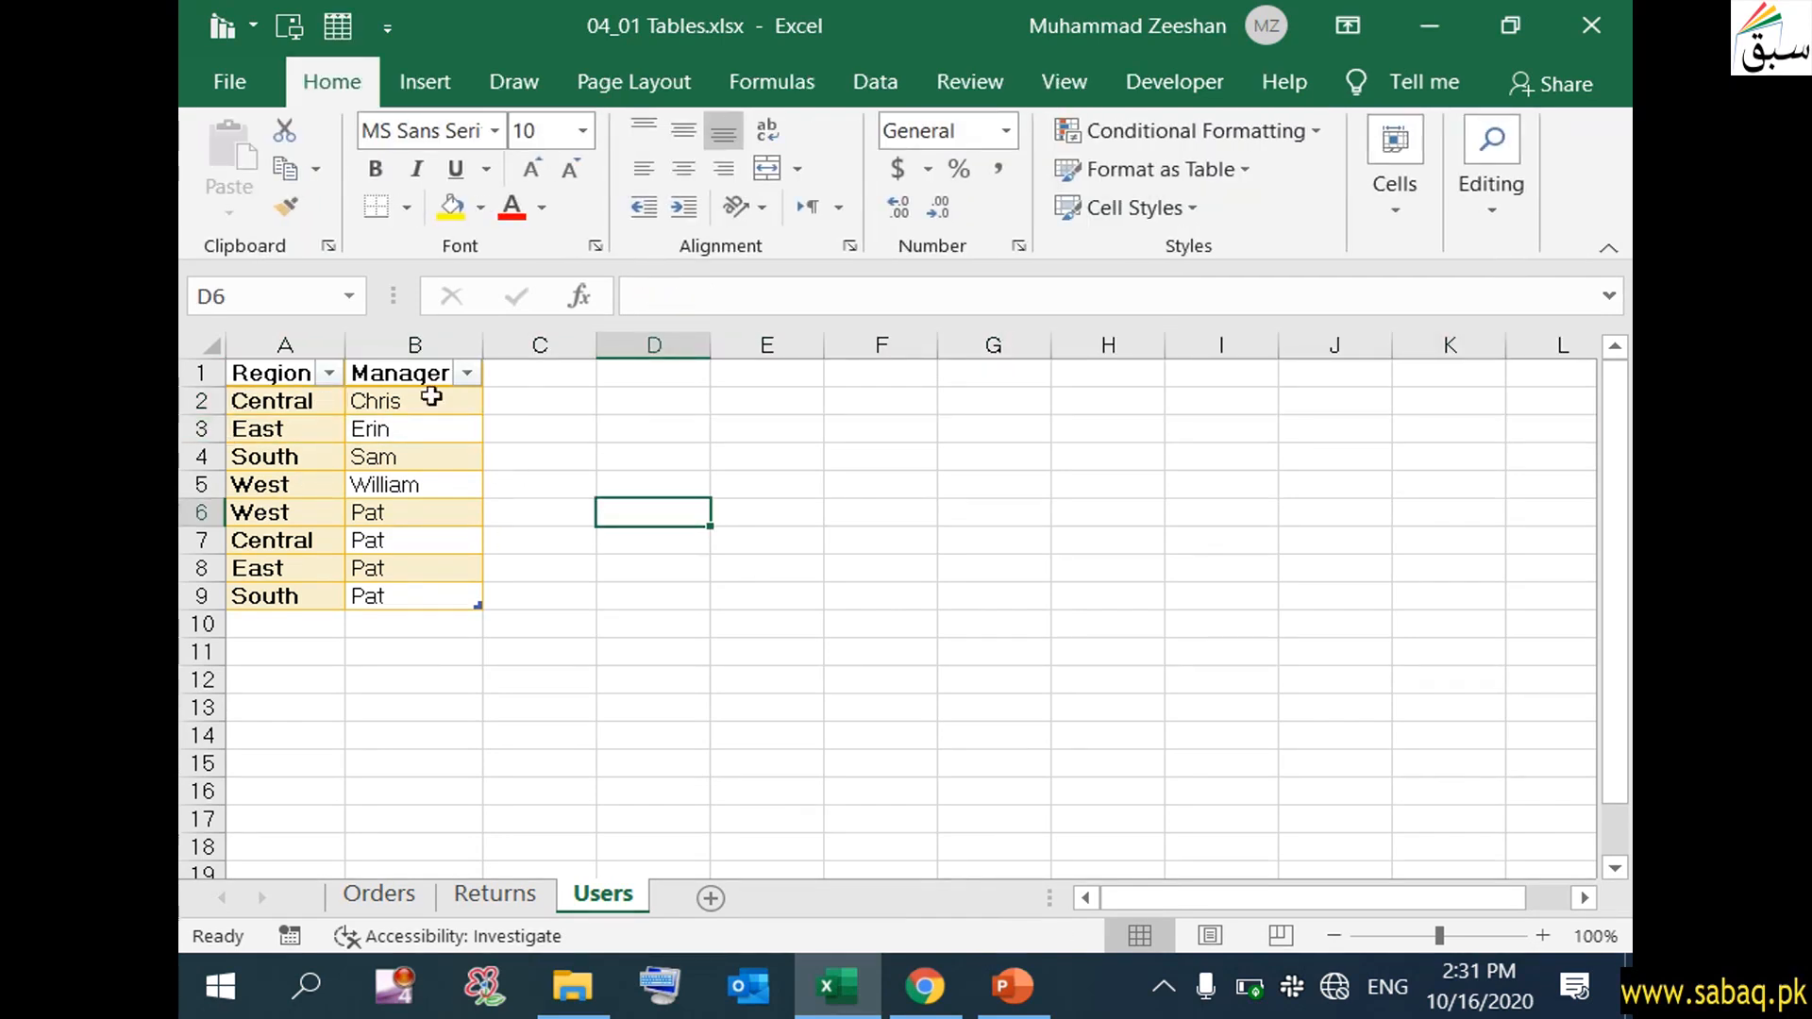
pyautogui.click(464, 439)
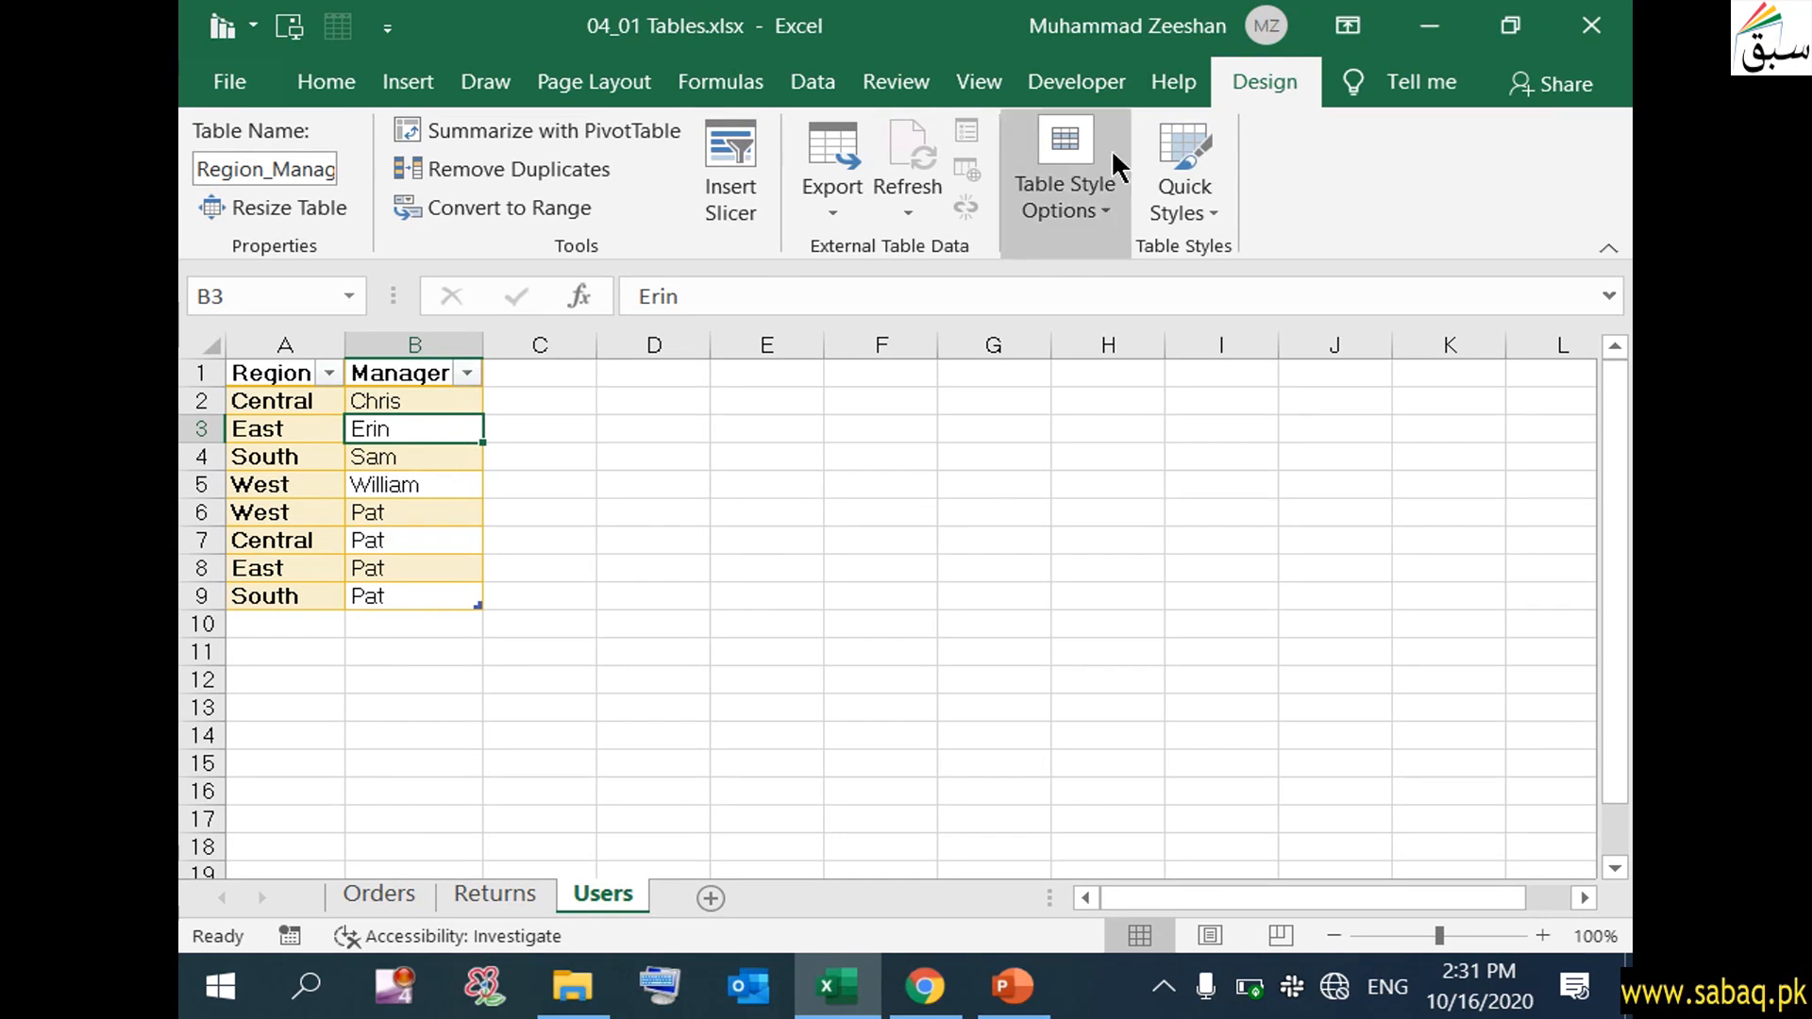
# - Turn off both banded rows and banded columns, and emphasise the table's last column
pyautogui.click(1064, 189)
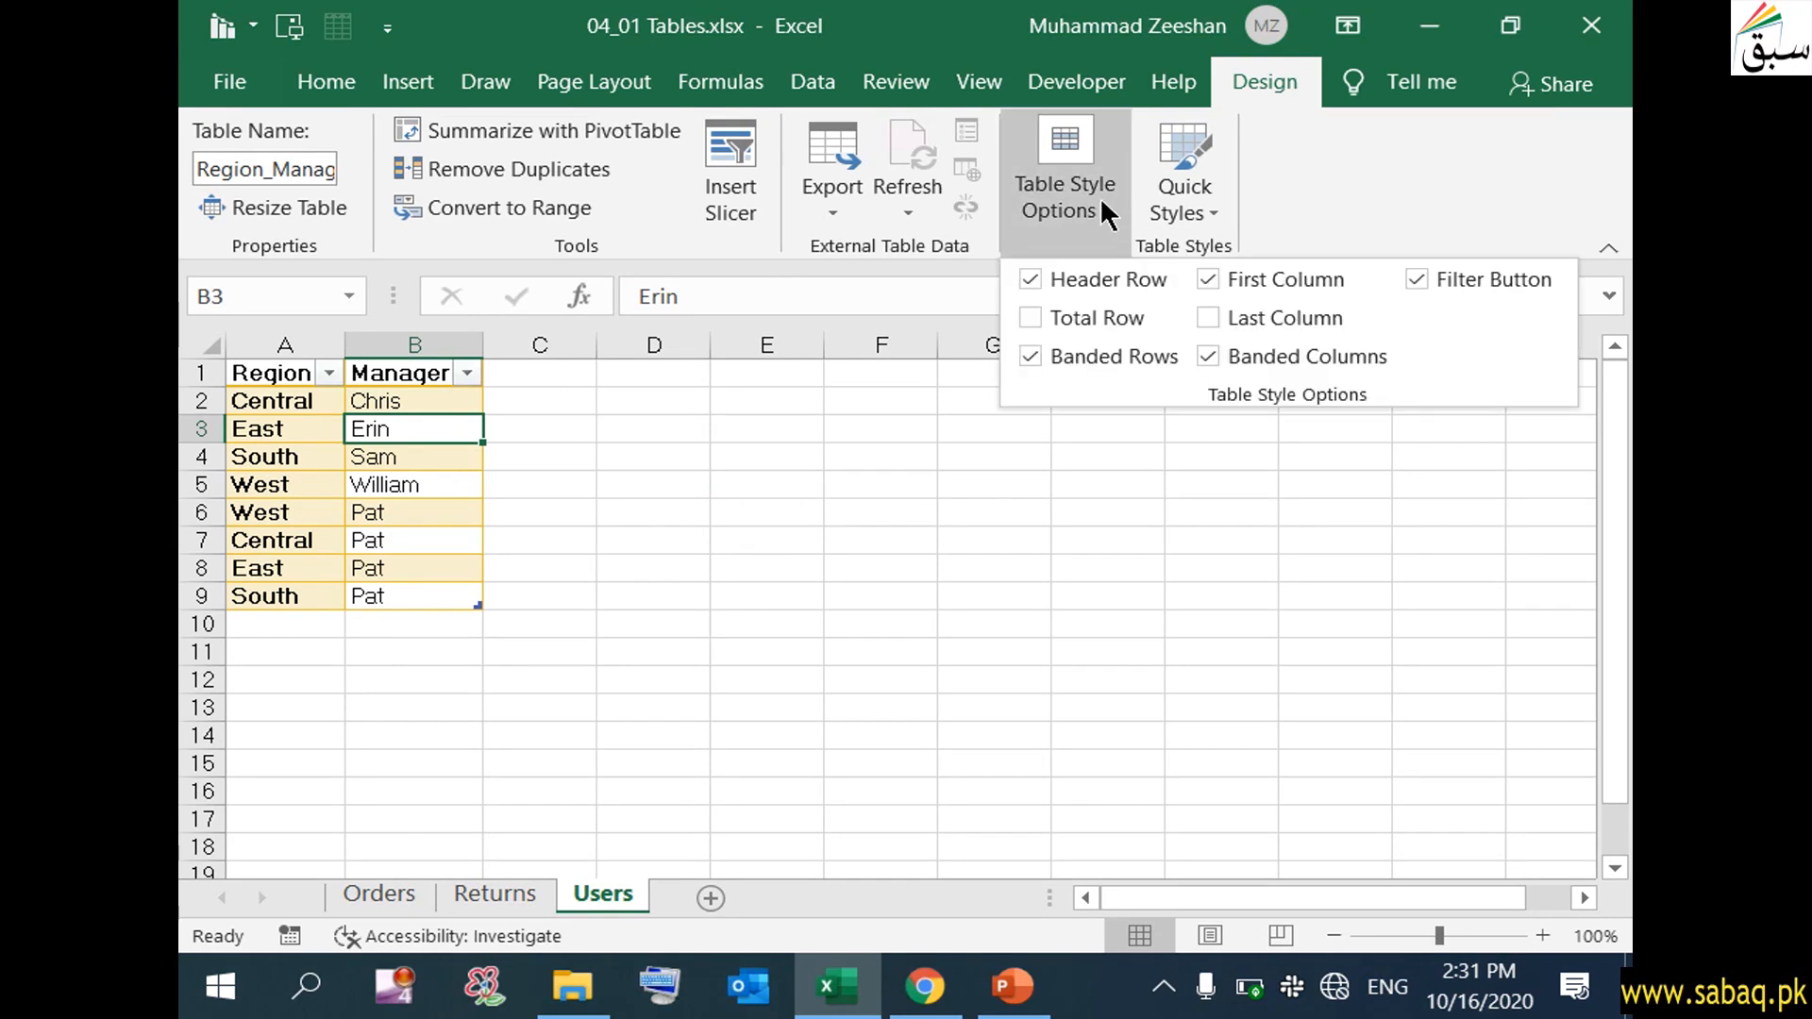
pyautogui.click(1035, 355)
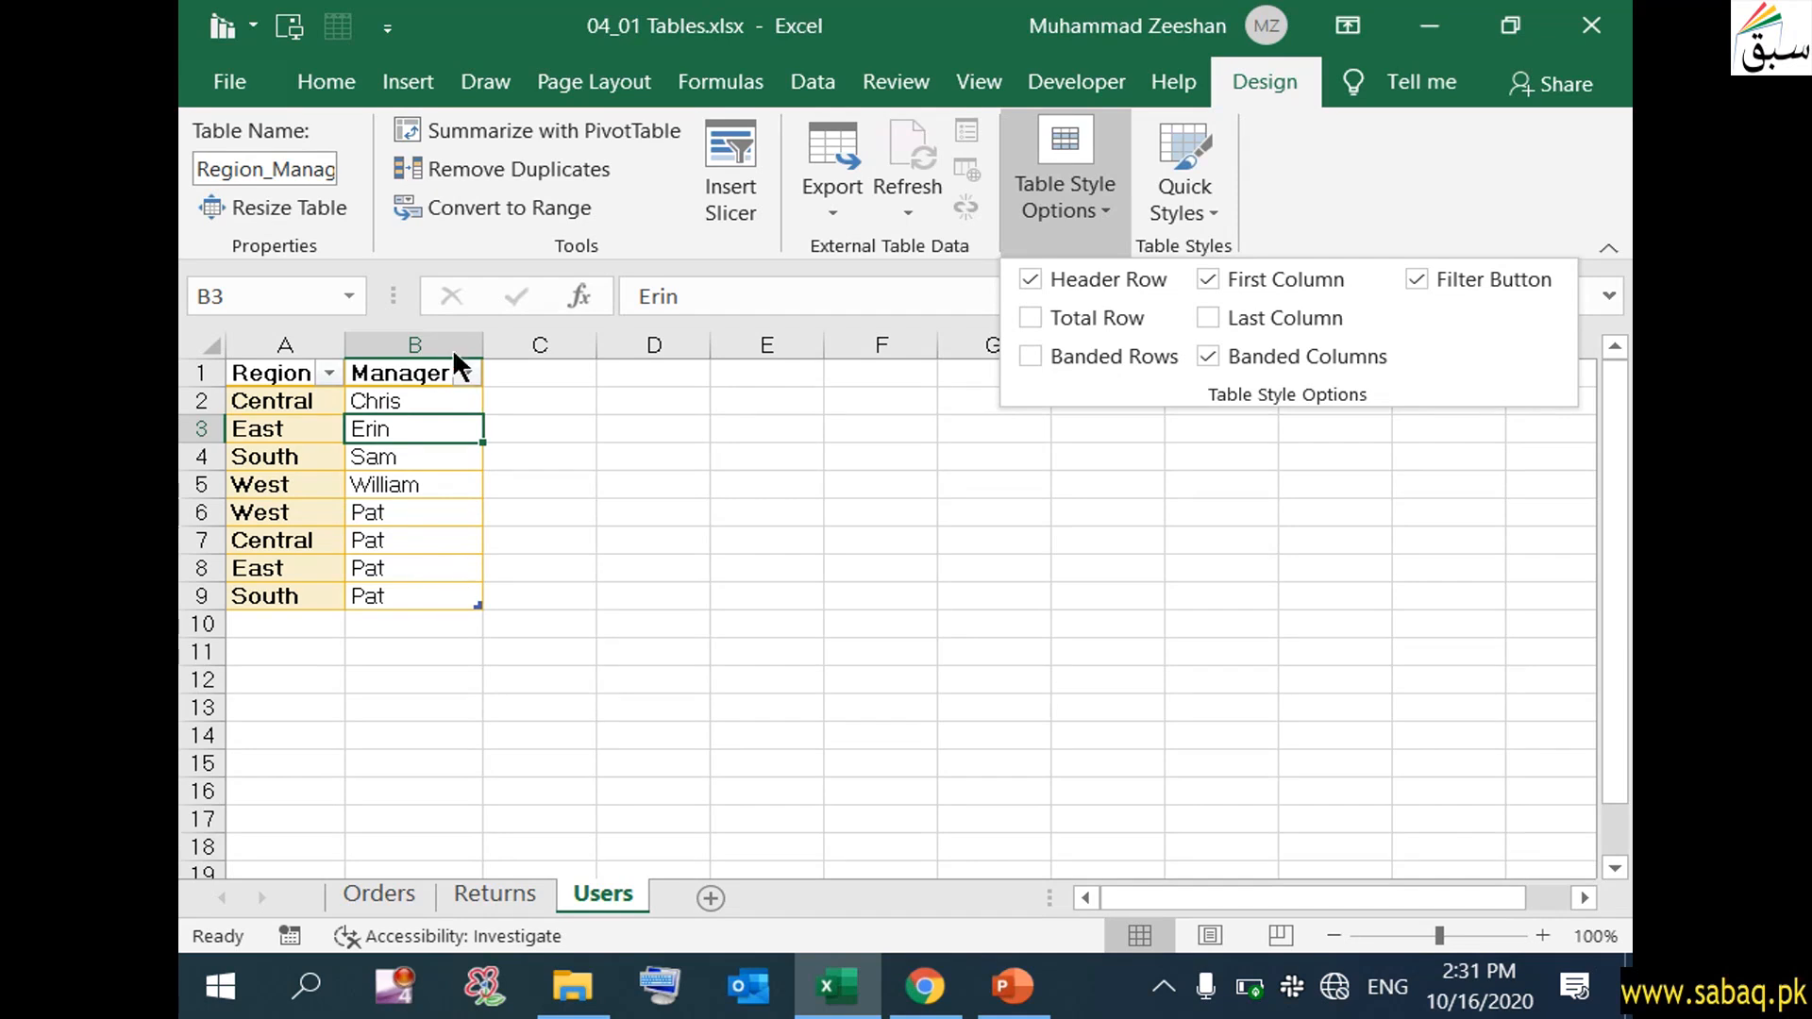
pyautogui.click(1217, 355)
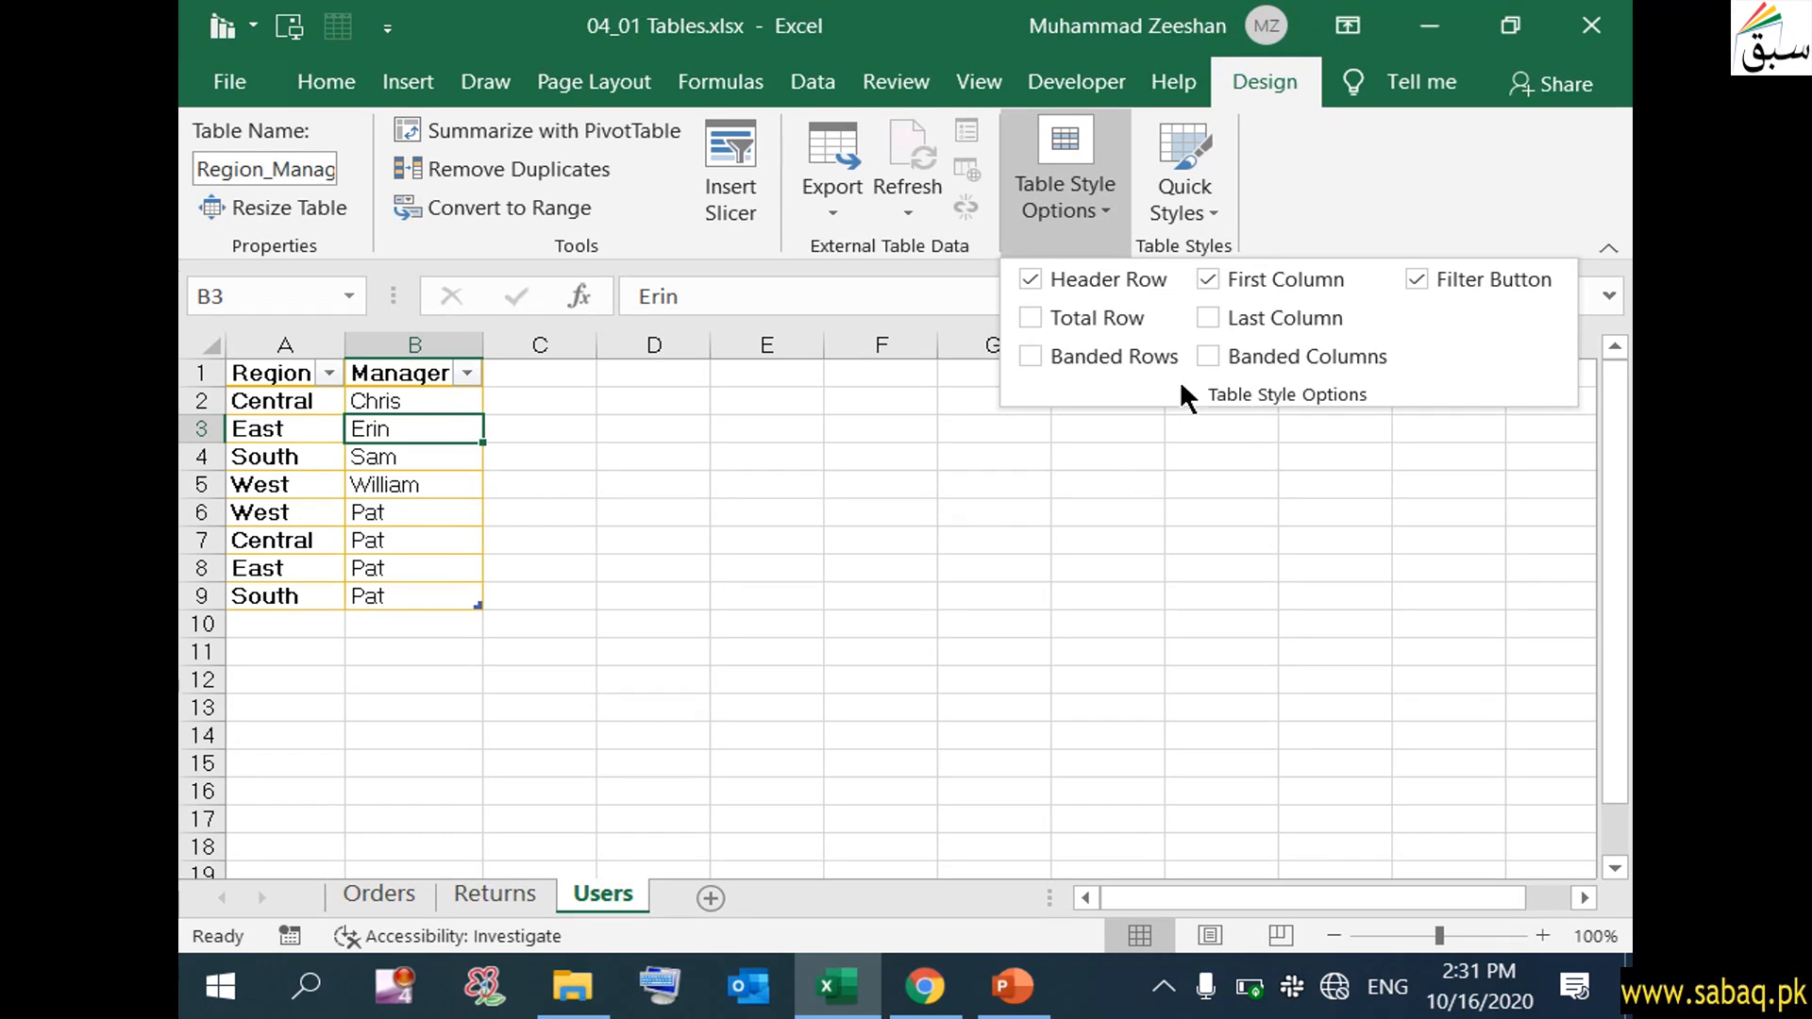
pyautogui.click(1207, 318)
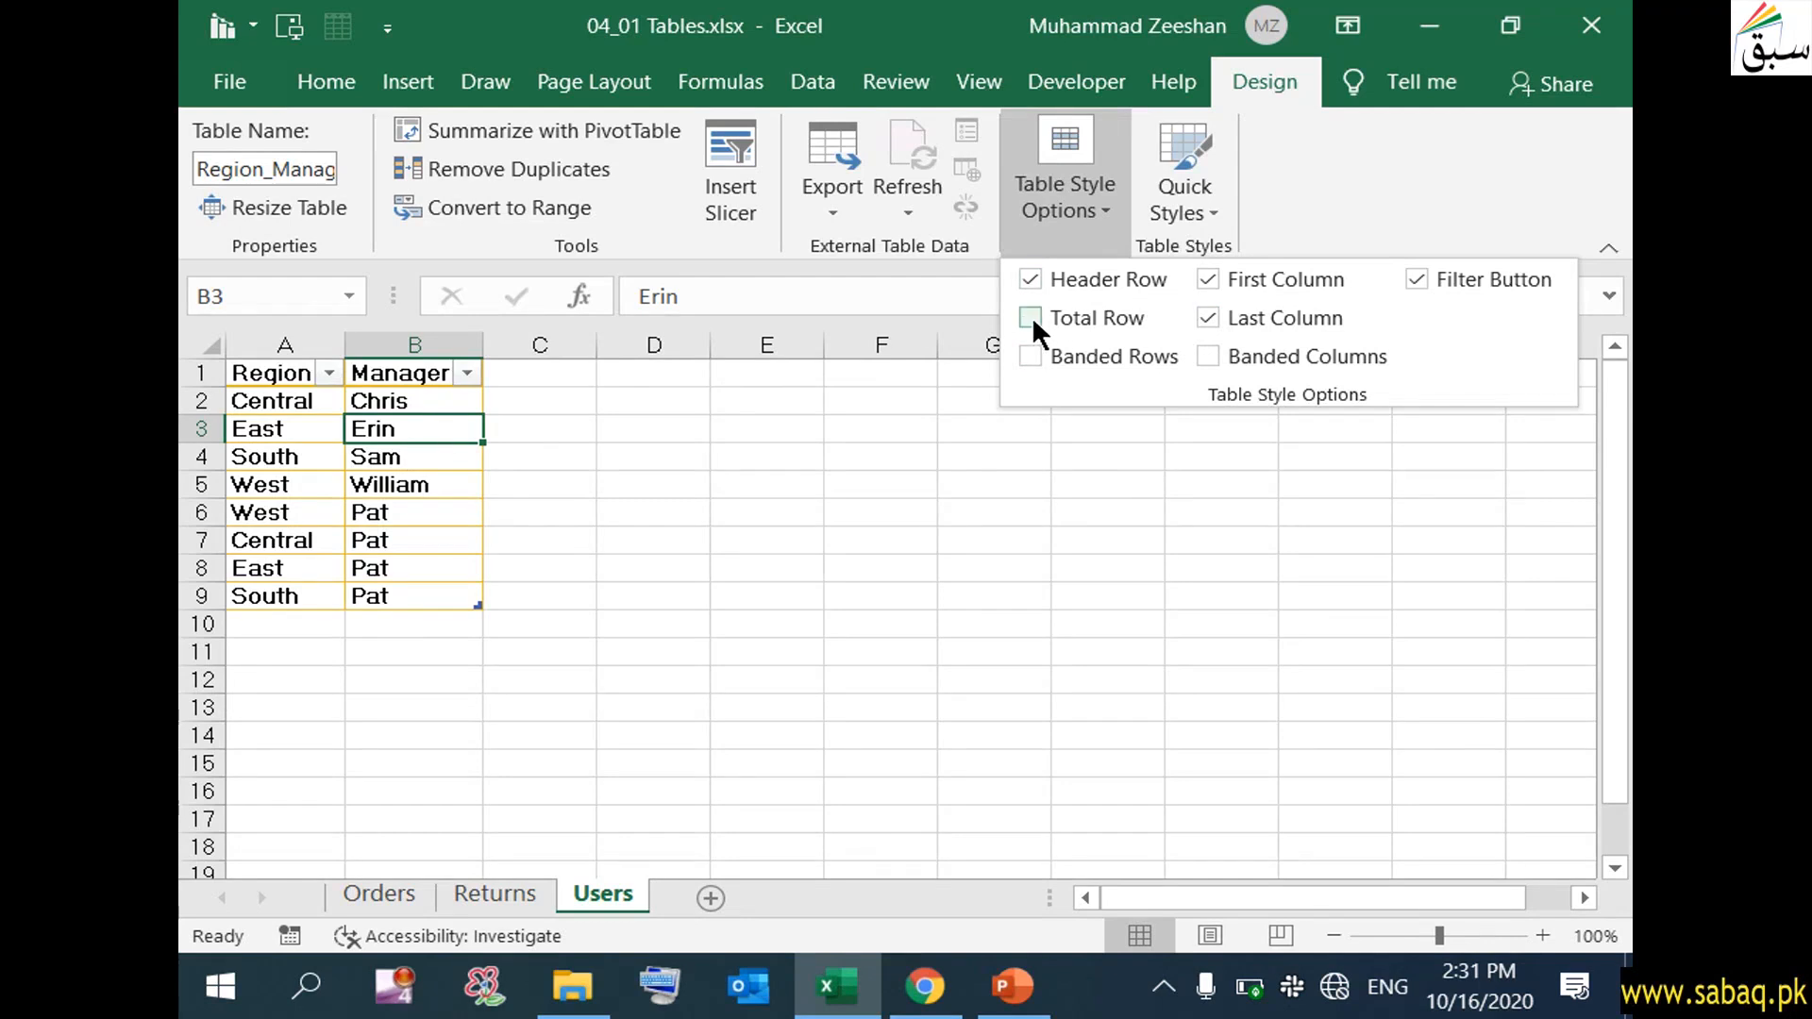
# - Extend the table with a new column by entering the header January in cell C1
pyautogui.click(664, 438)
pyautogui.click(558, 378)
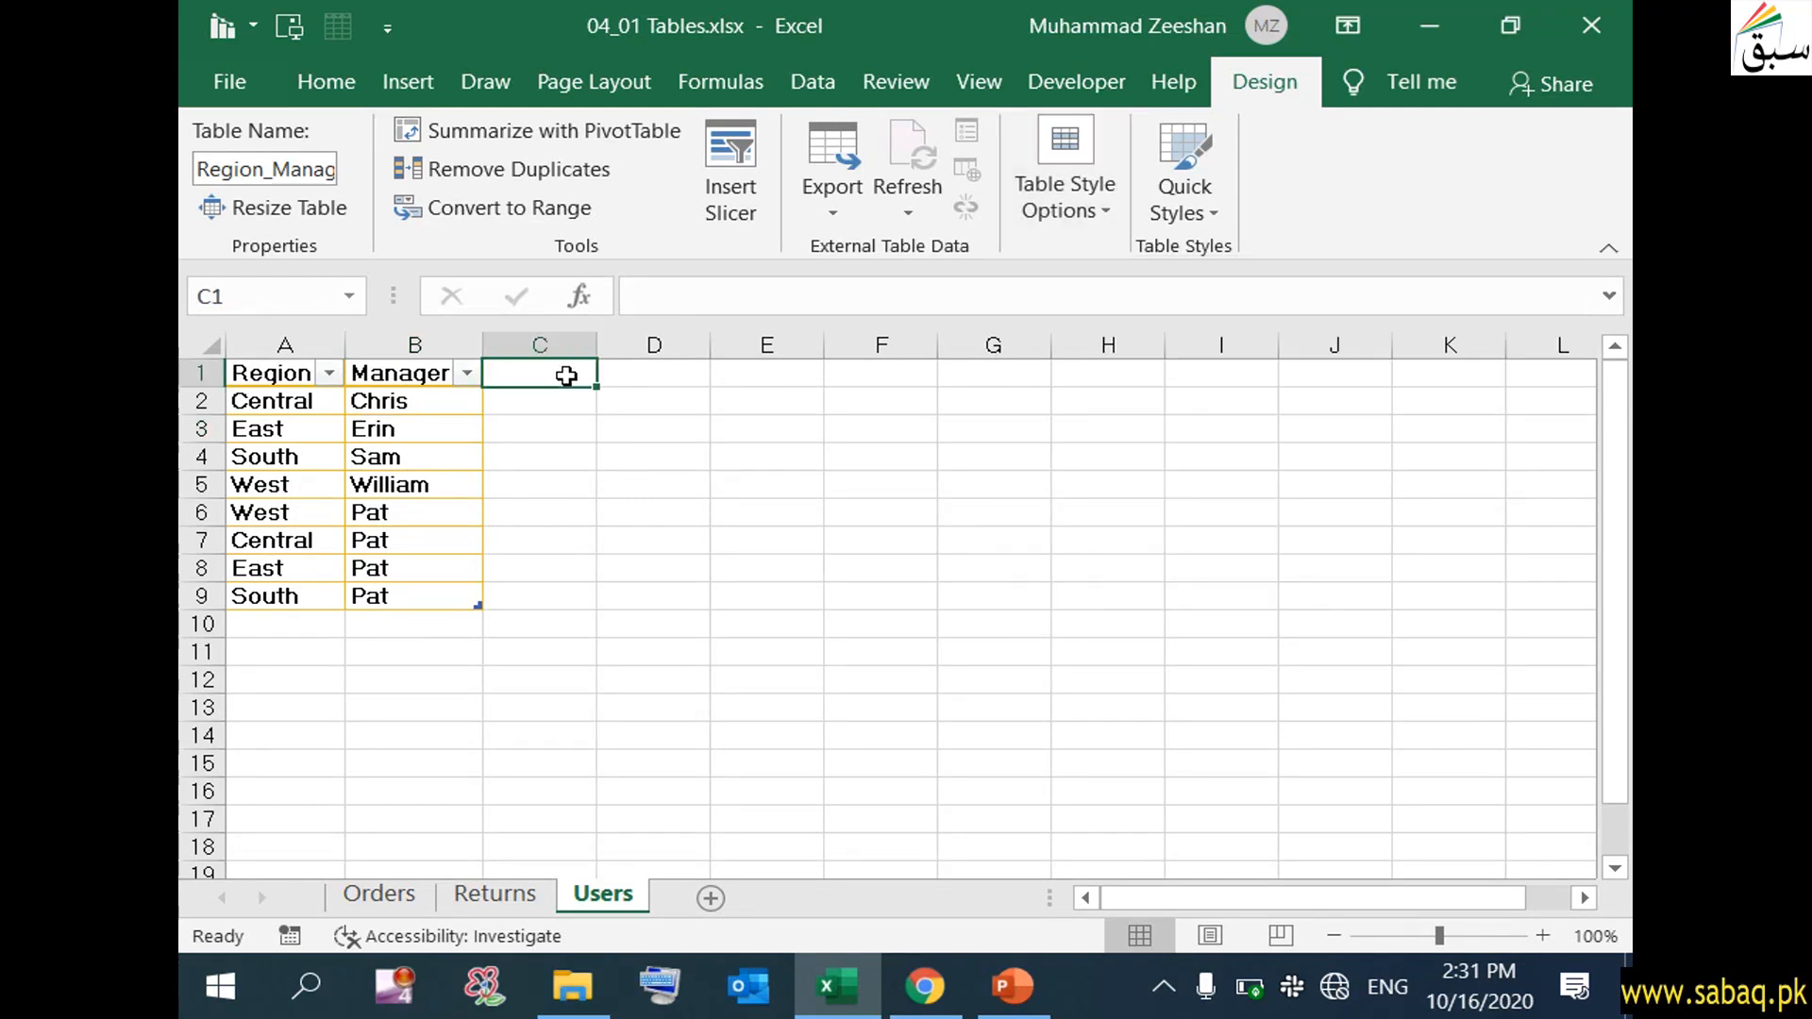
pyautogui.write('S')
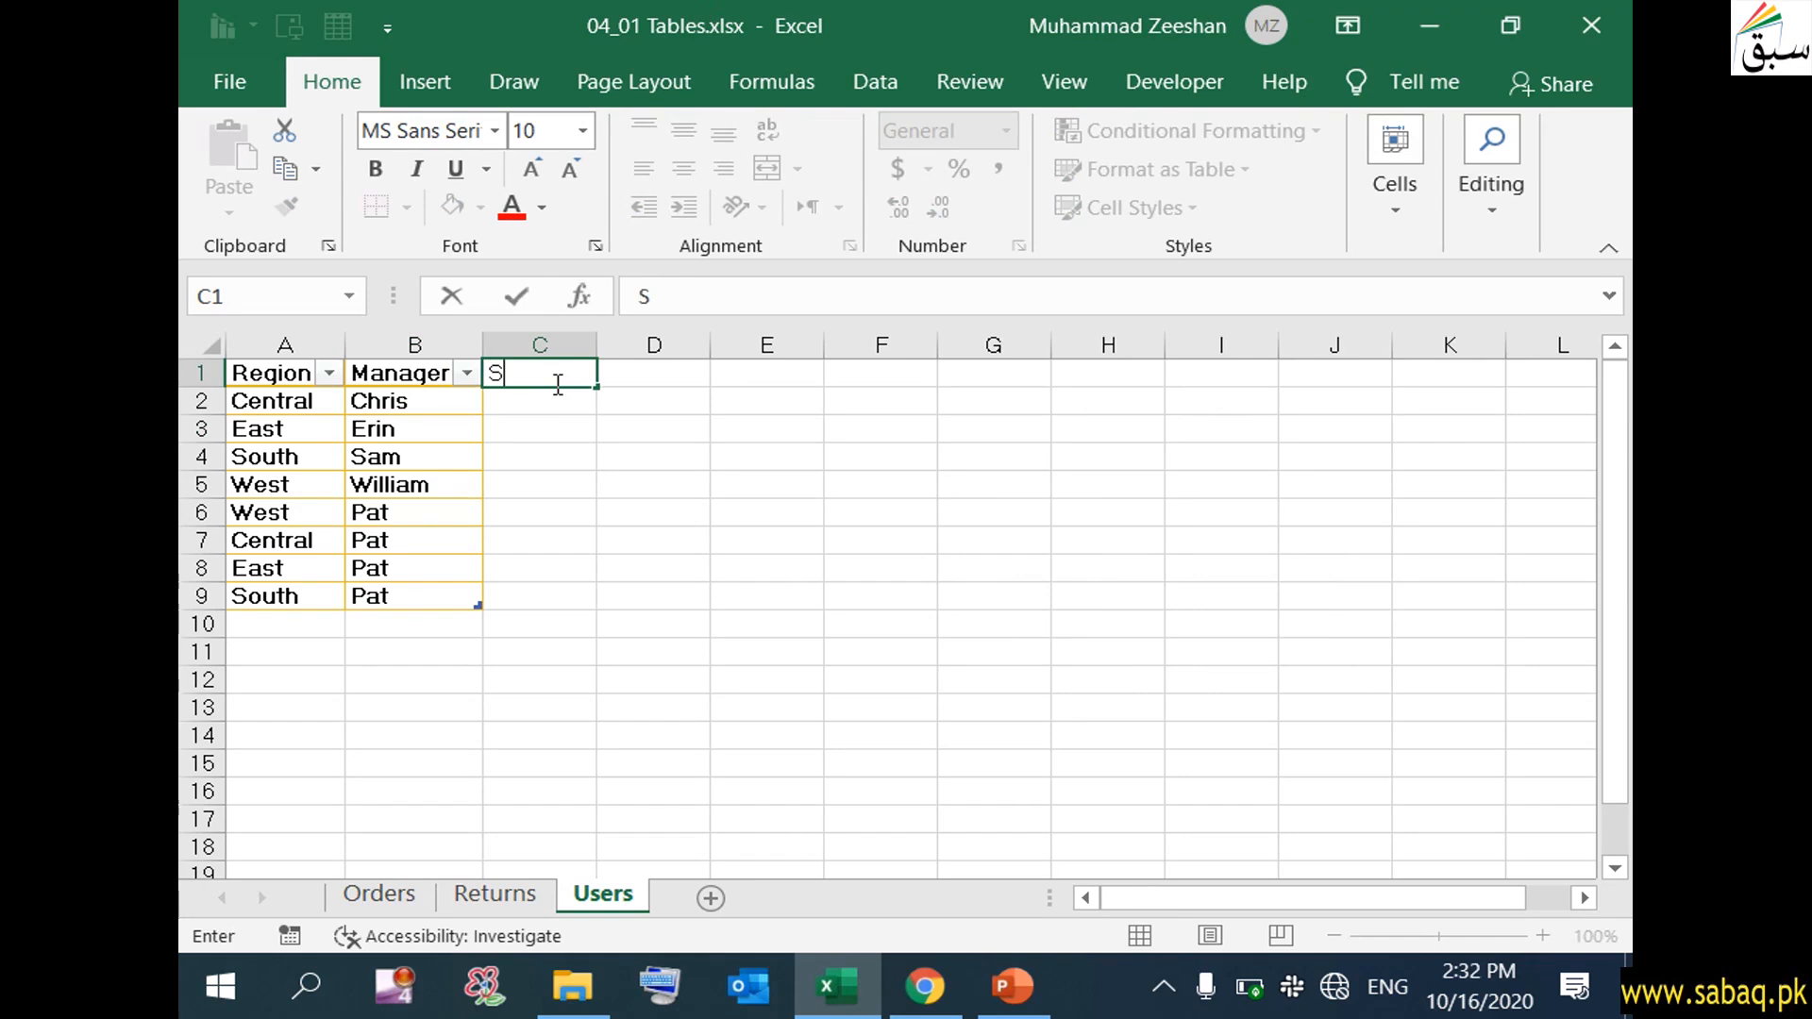
pyautogui.press('BackSpace')
pyautogui.write('January')
pyautogui.click(526, 672)
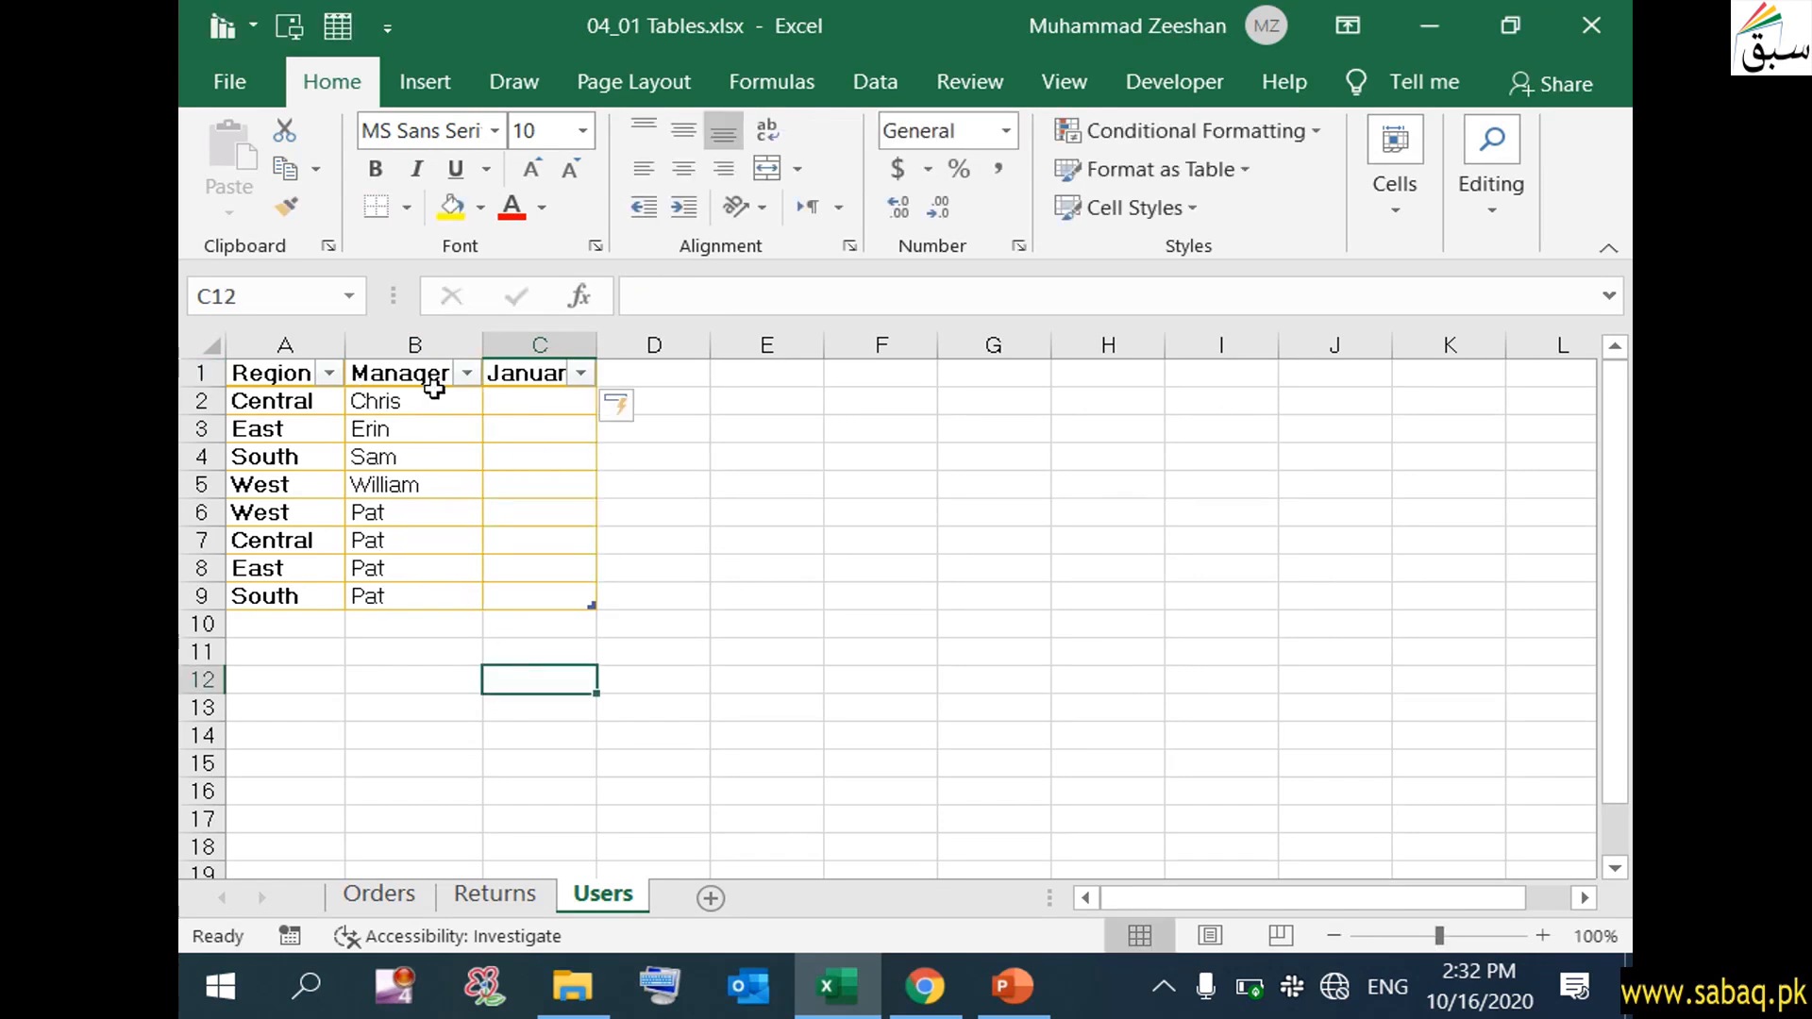
# - Fill the month series from the January header across to E1 to add February and March columns
pyautogui.click(565, 400)
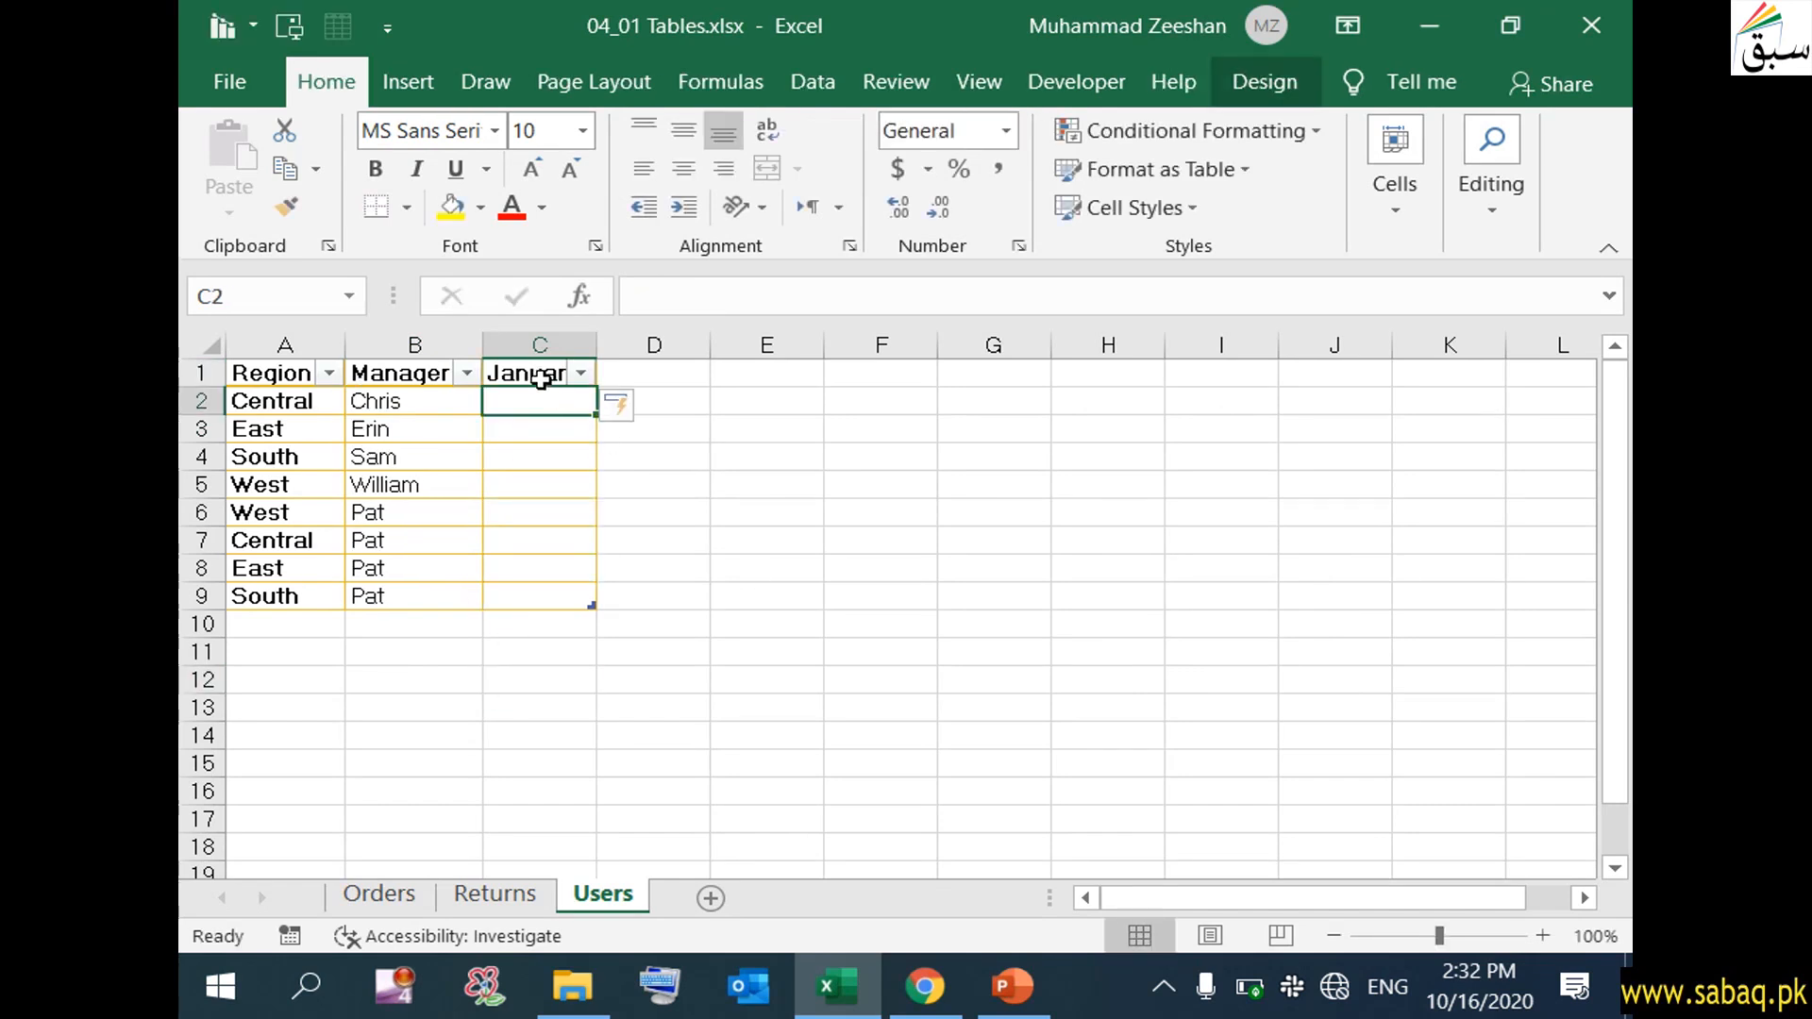
pyautogui.click(547, 376)
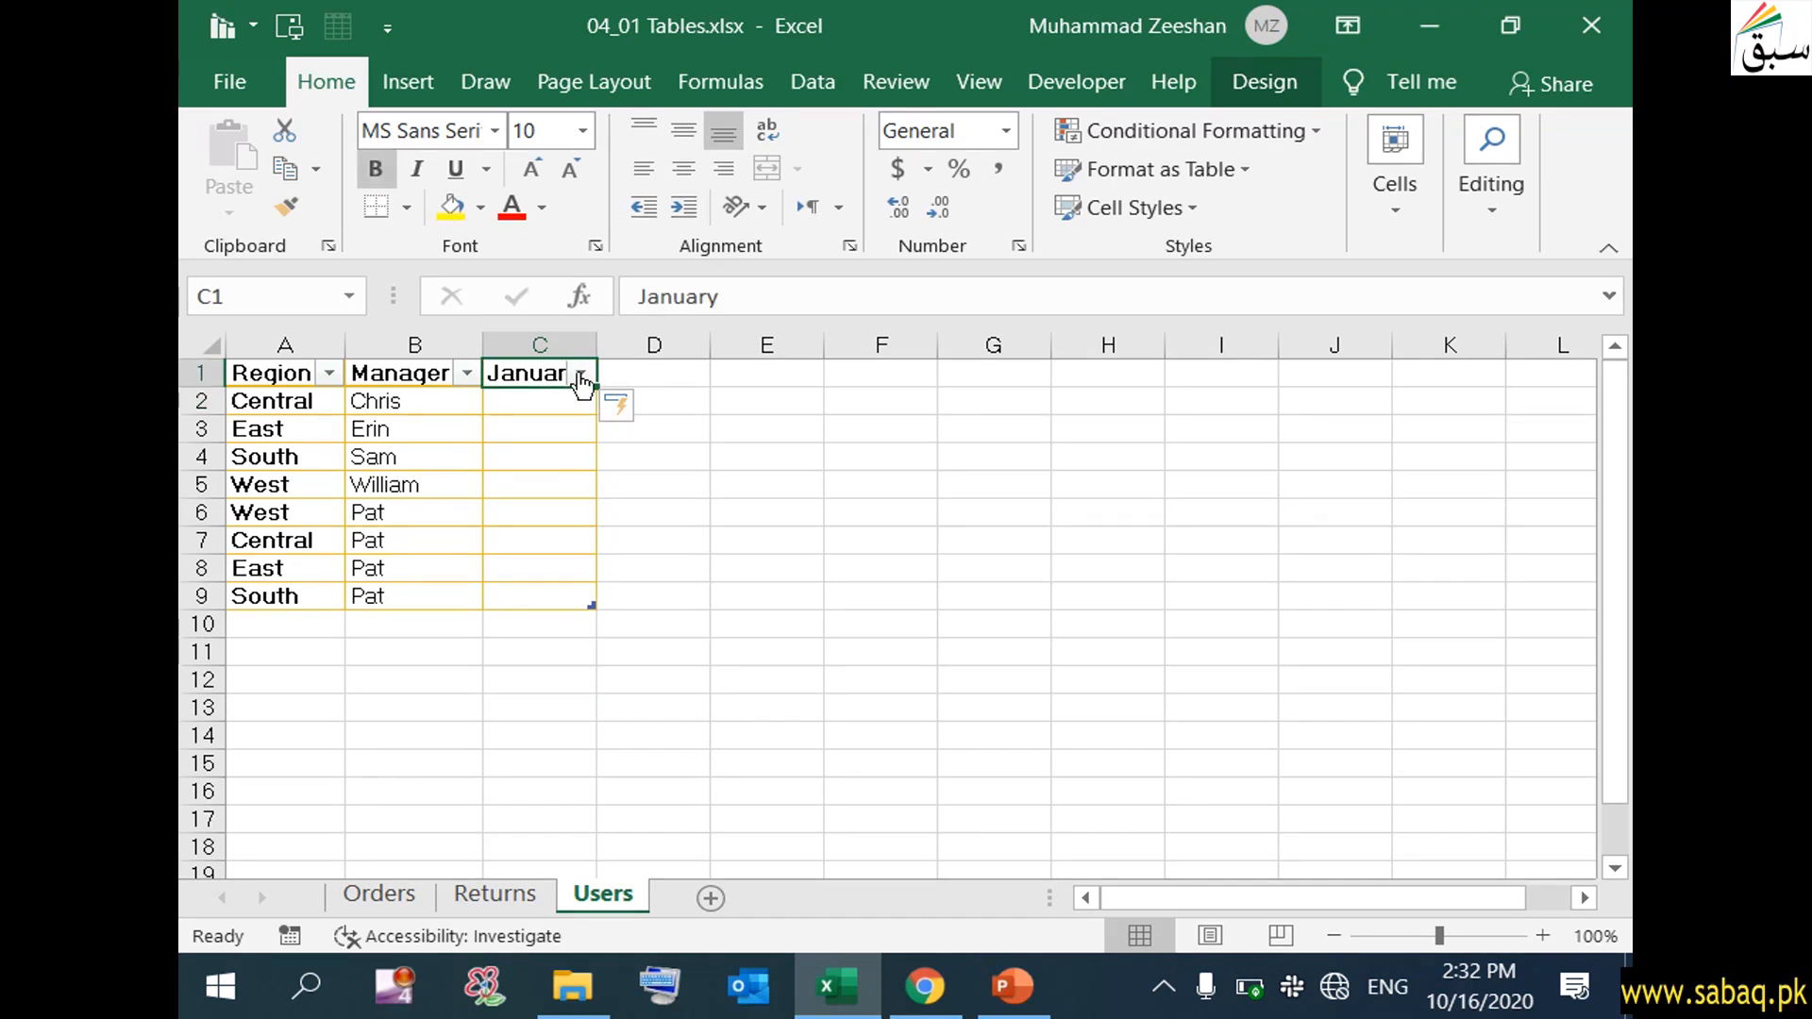
pyautogui.moveTo(603, 383); pyautogui.dragTo(783, 385)
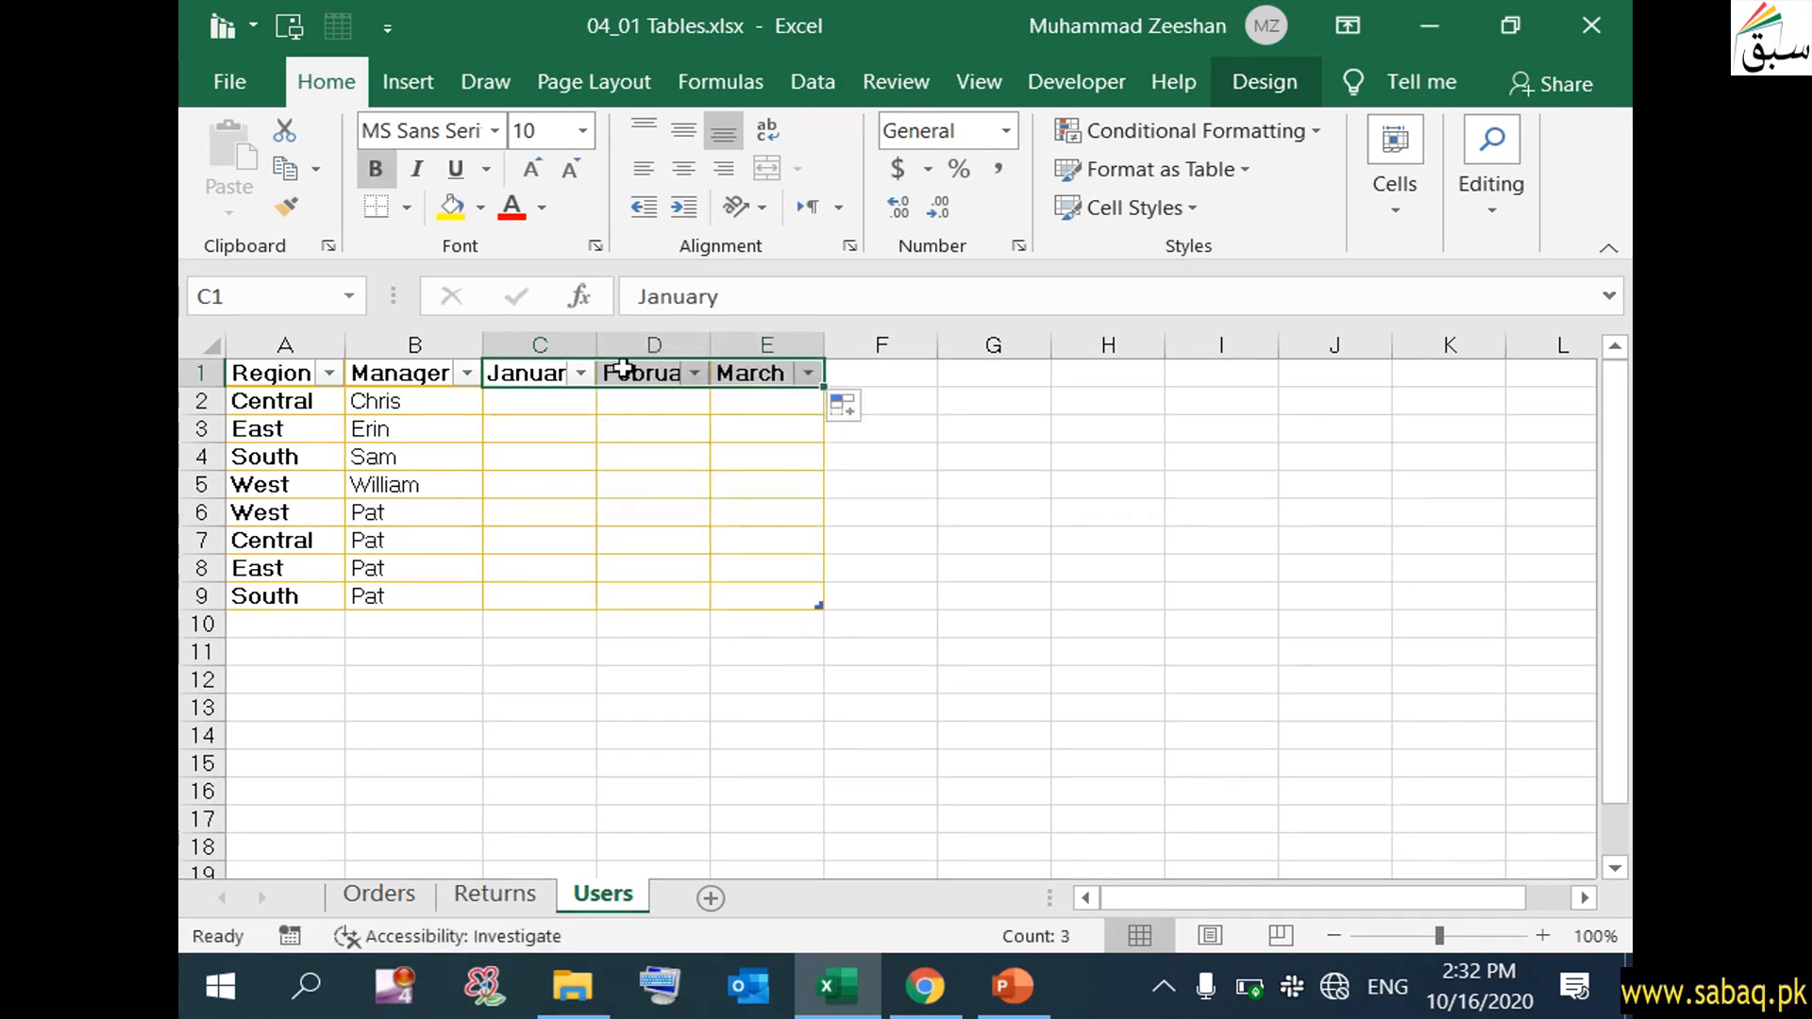
pyautogui.click(687, 716)
# - Enter the January values 456, 45 and 34 in cells C2 to C4
pyautogui.click(542, 396)
pyautogui.click(444, 406)
pyautogui.click(547, 401)
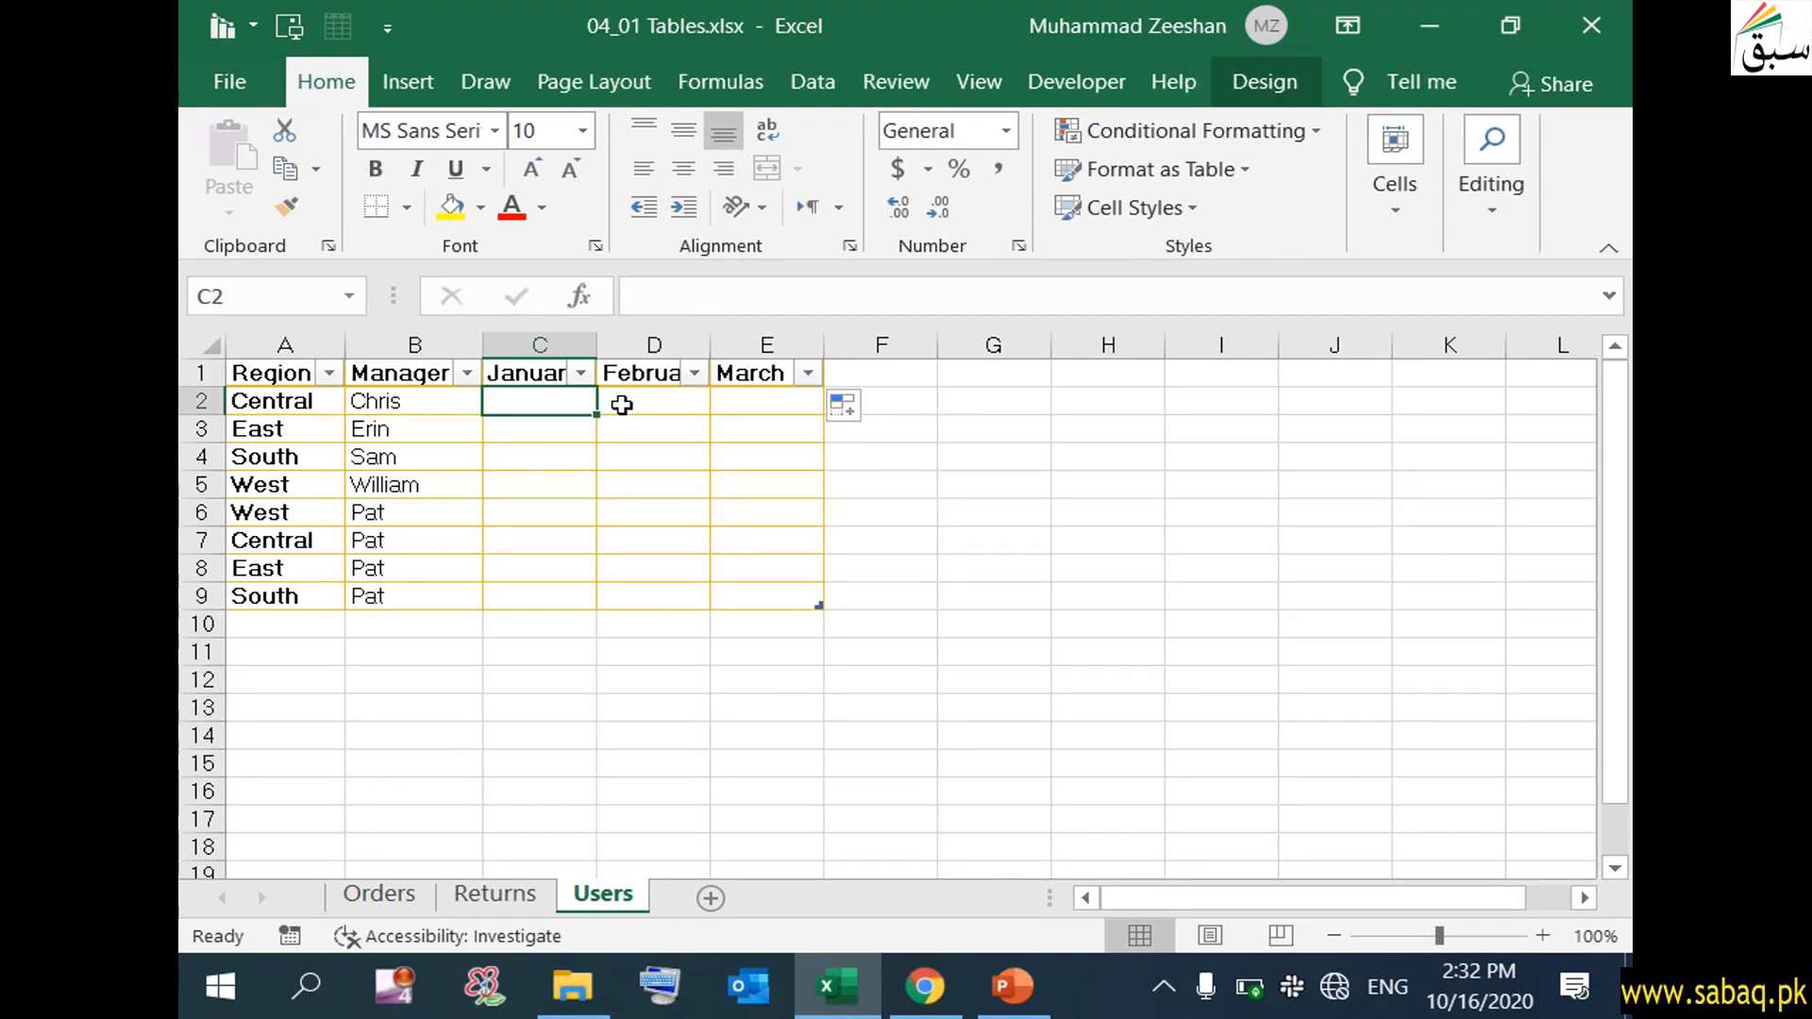
pyautogui.click(743, 398)
pyautogui.click(531, 397)
pyautogui.doubleClick(555, 399)
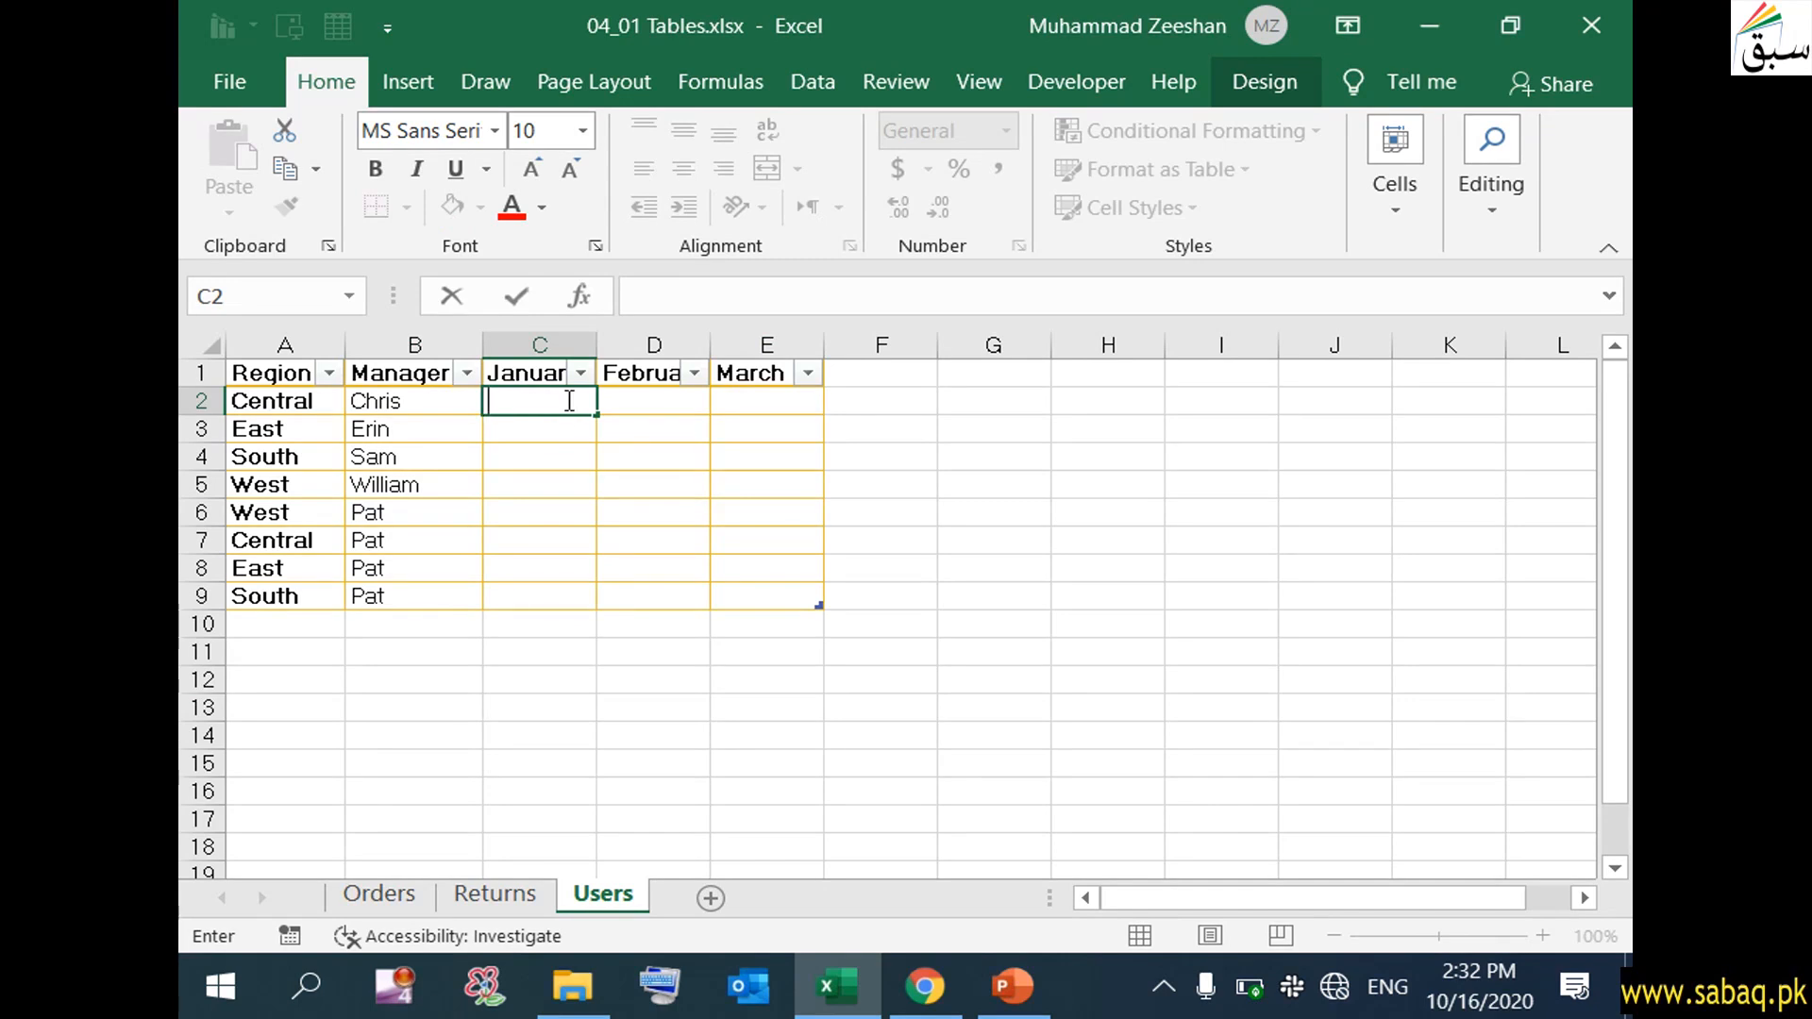
pyautogui.write('456')
pyautogui.click(529, 426)
pyautogui.doubleClick(529, 426)
pyautogui.write('45')
pyautogui.click(577, 453)
pyautogui.write('34')
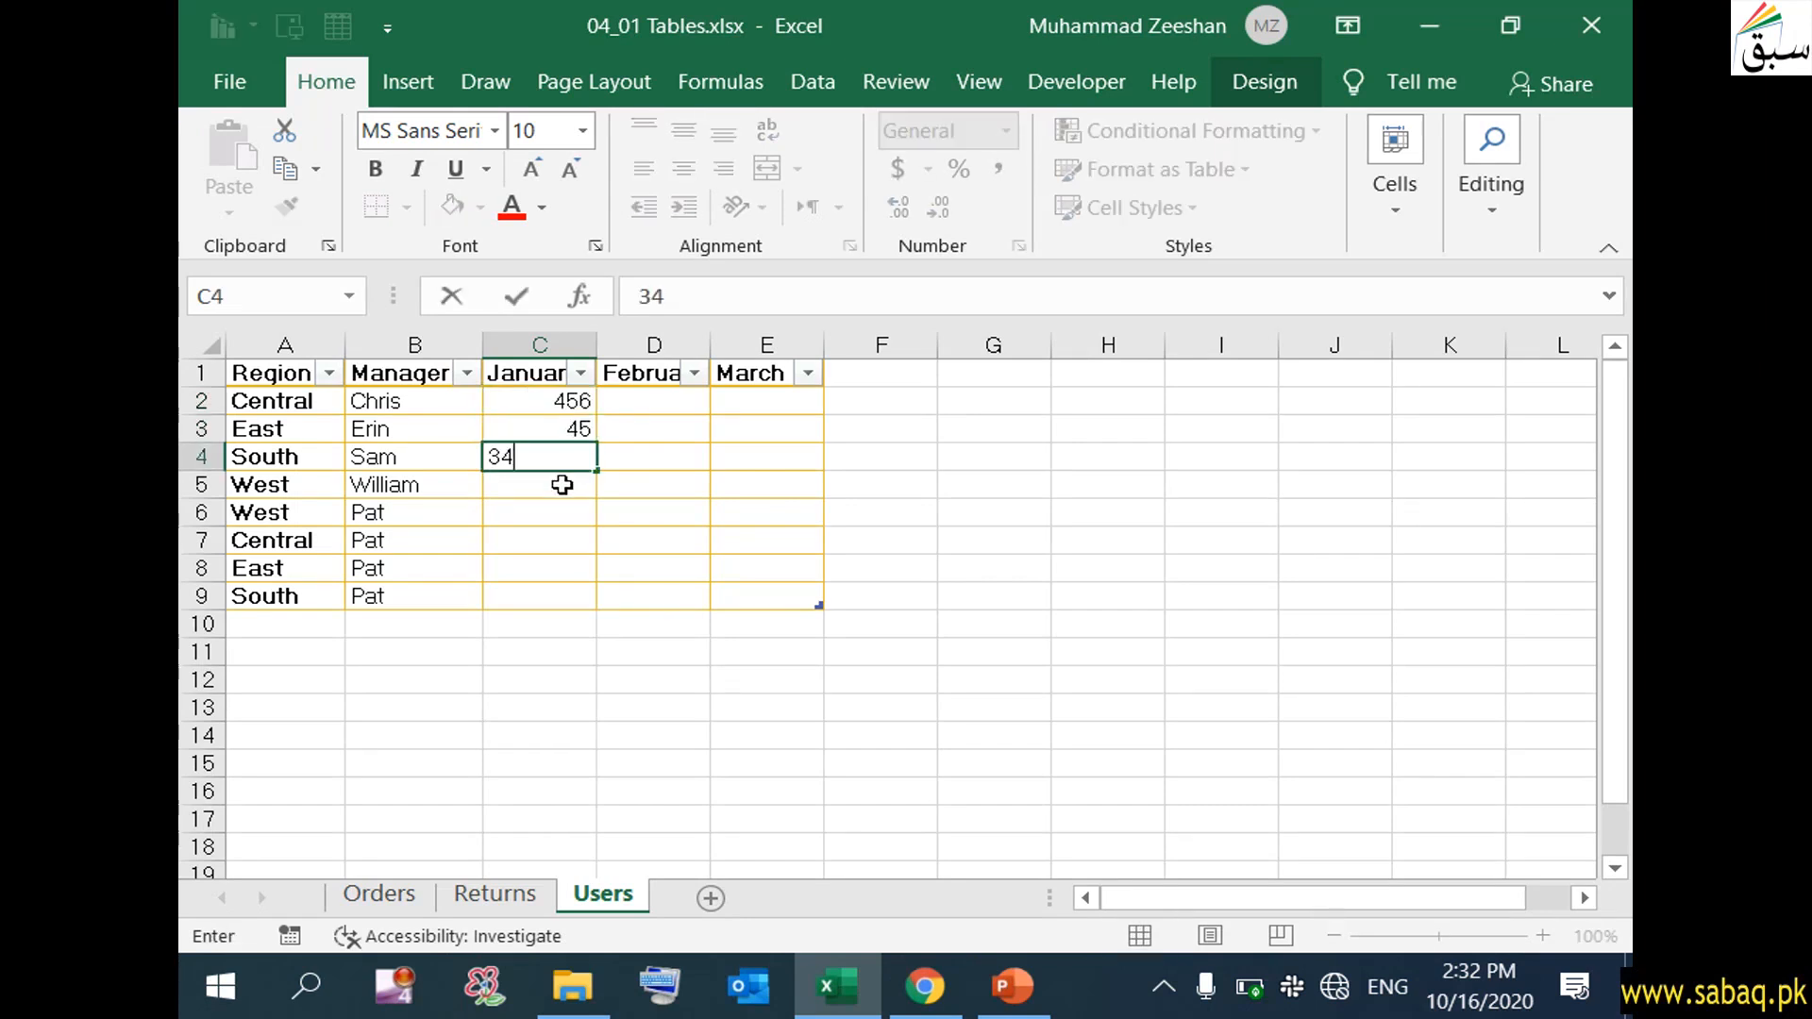
# - Continue the January column with the values 78, 45 and 23 in cells C5 to C7
pyautogui.click(562, 484)
pyautogui.doubleClick(563, 485)
pyautogui.write('78')
pyautogui.click(567, 509)
pyautogui.doubleClick(567, 509)
pyautogui.write('45')
pyautogui.click(571, 533)
pyautogui.doubleClick(572, 537)
pyautogui.write('23')
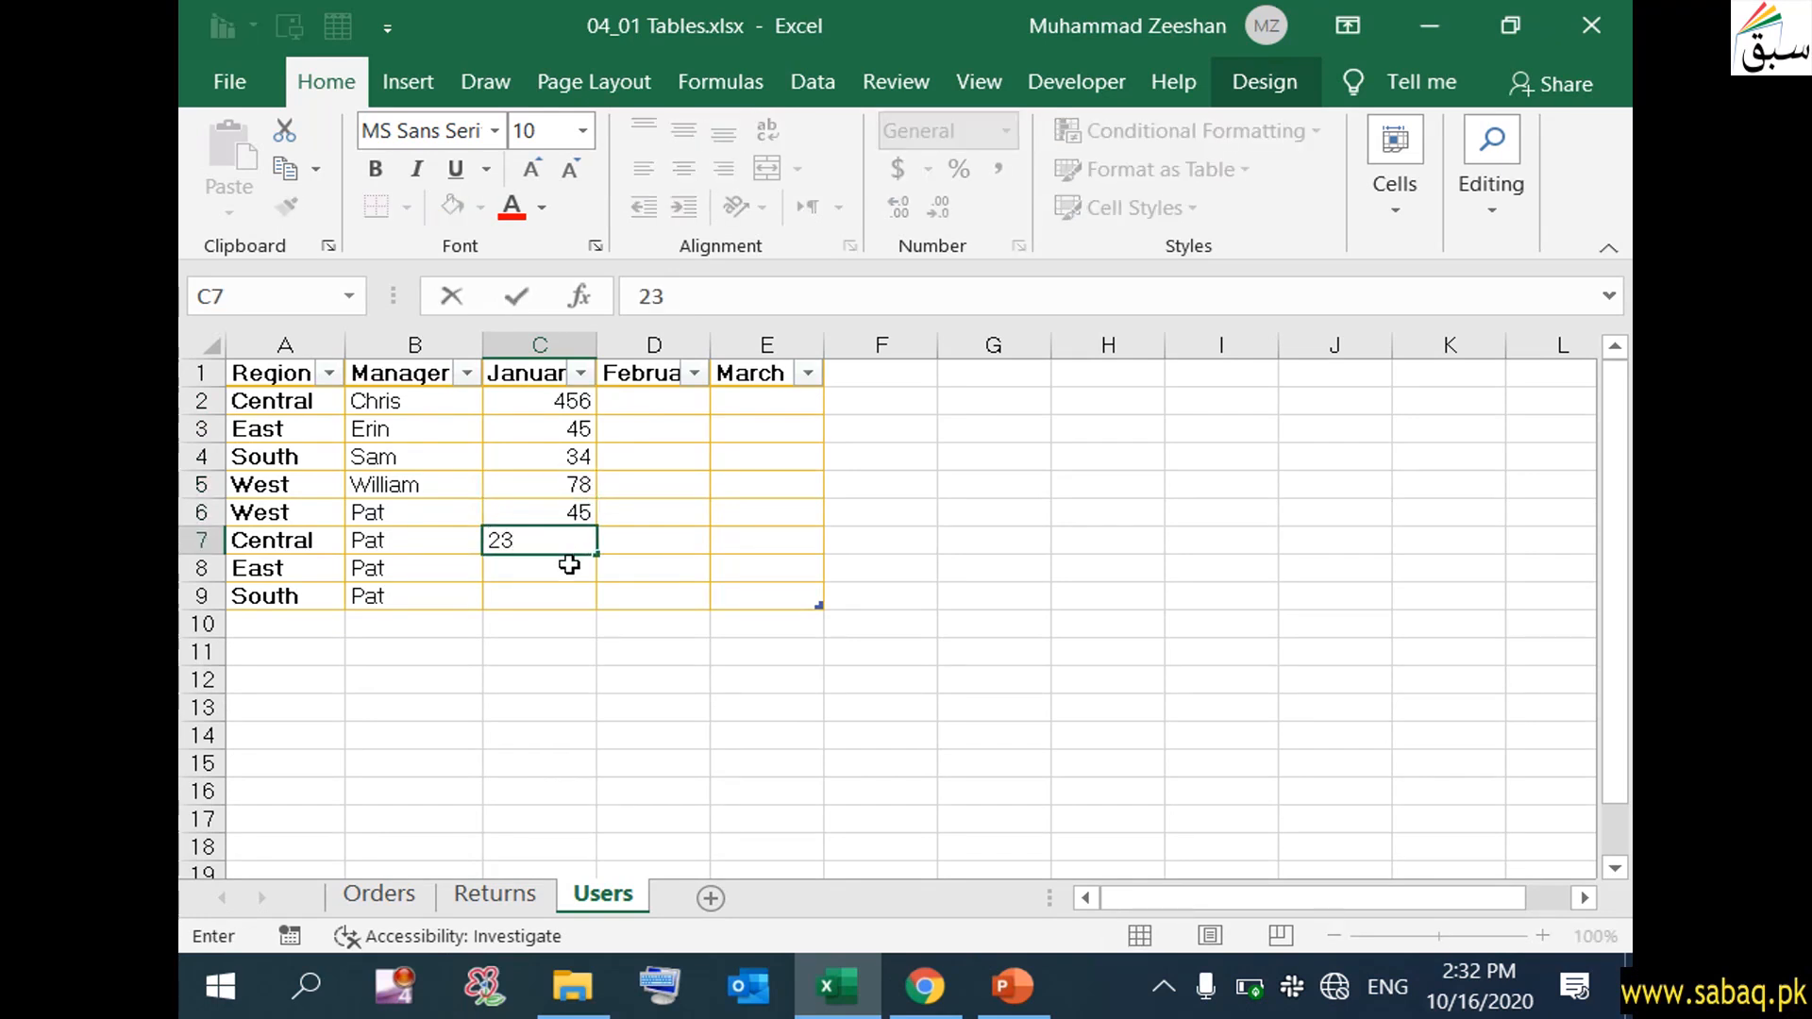
# - Complete the January column by entering 45 in C8 and 78 in C9
pyautogui.click(569, 565)
pyautogui.doubleClick(569, 565)
pyautogui.write('45')
pyautogui.click(572, 597)
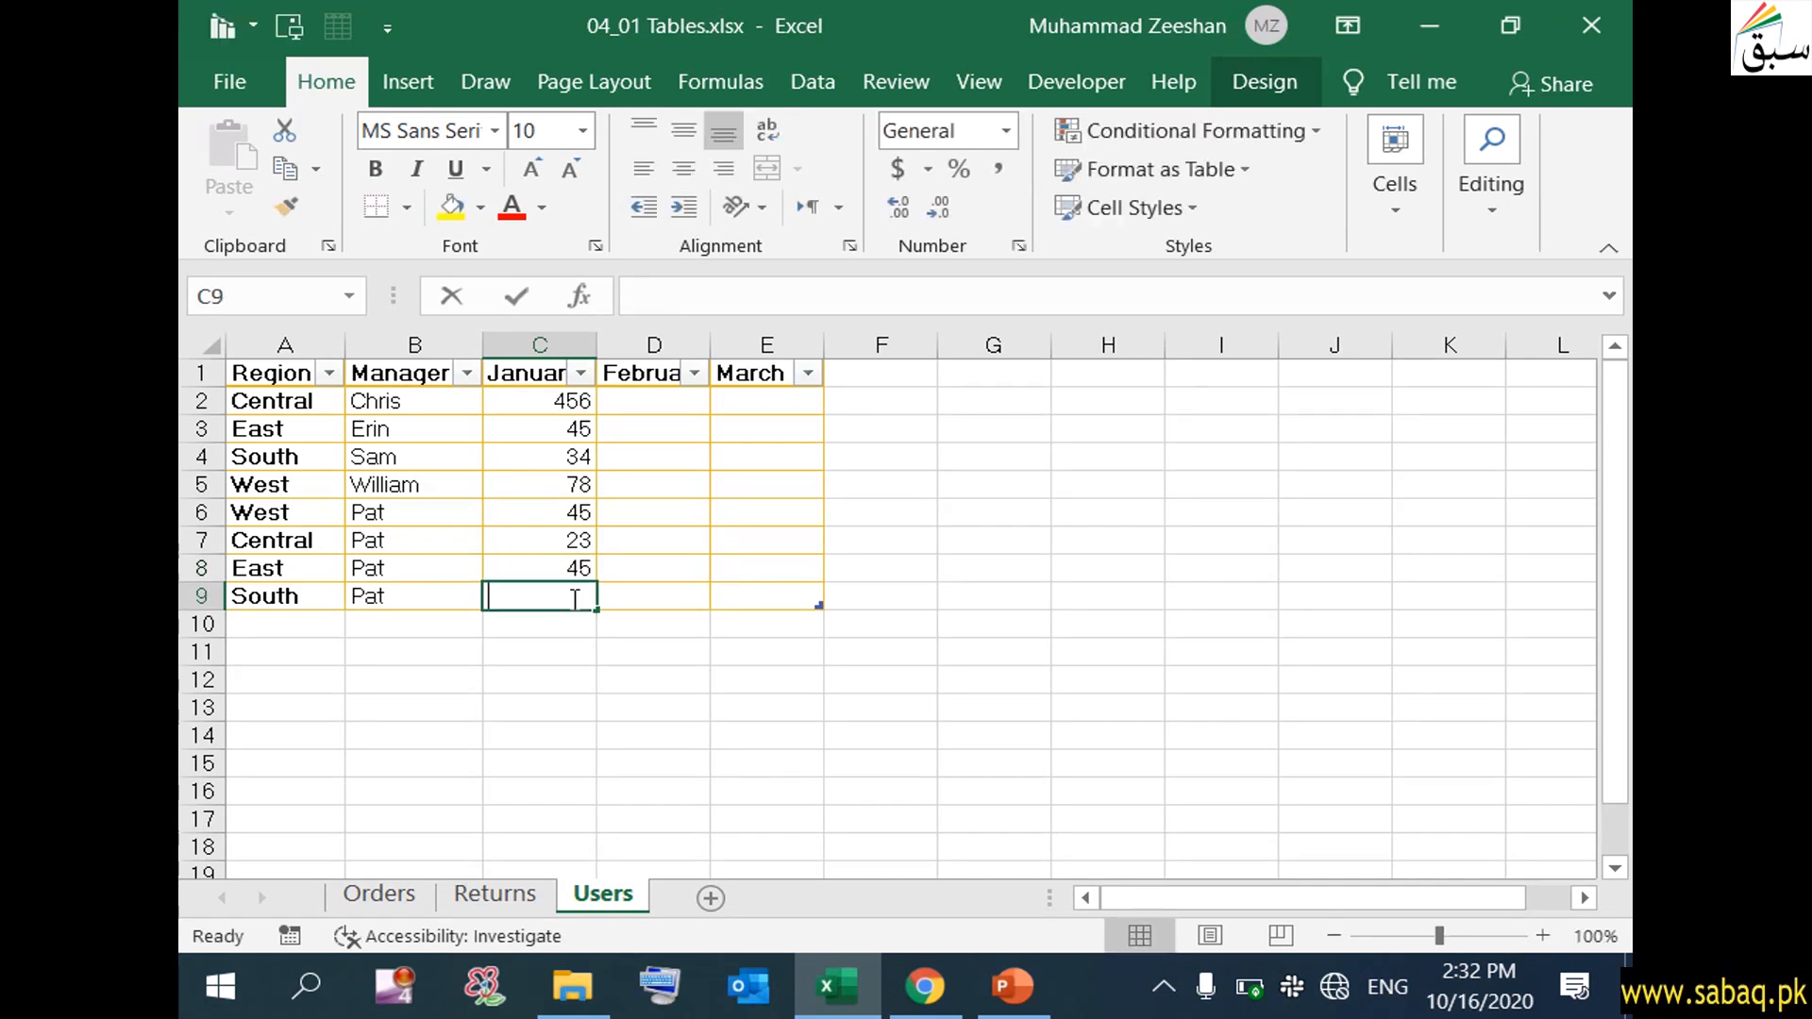
pyautogui.write('78')
pyautogui.click(553, 653)
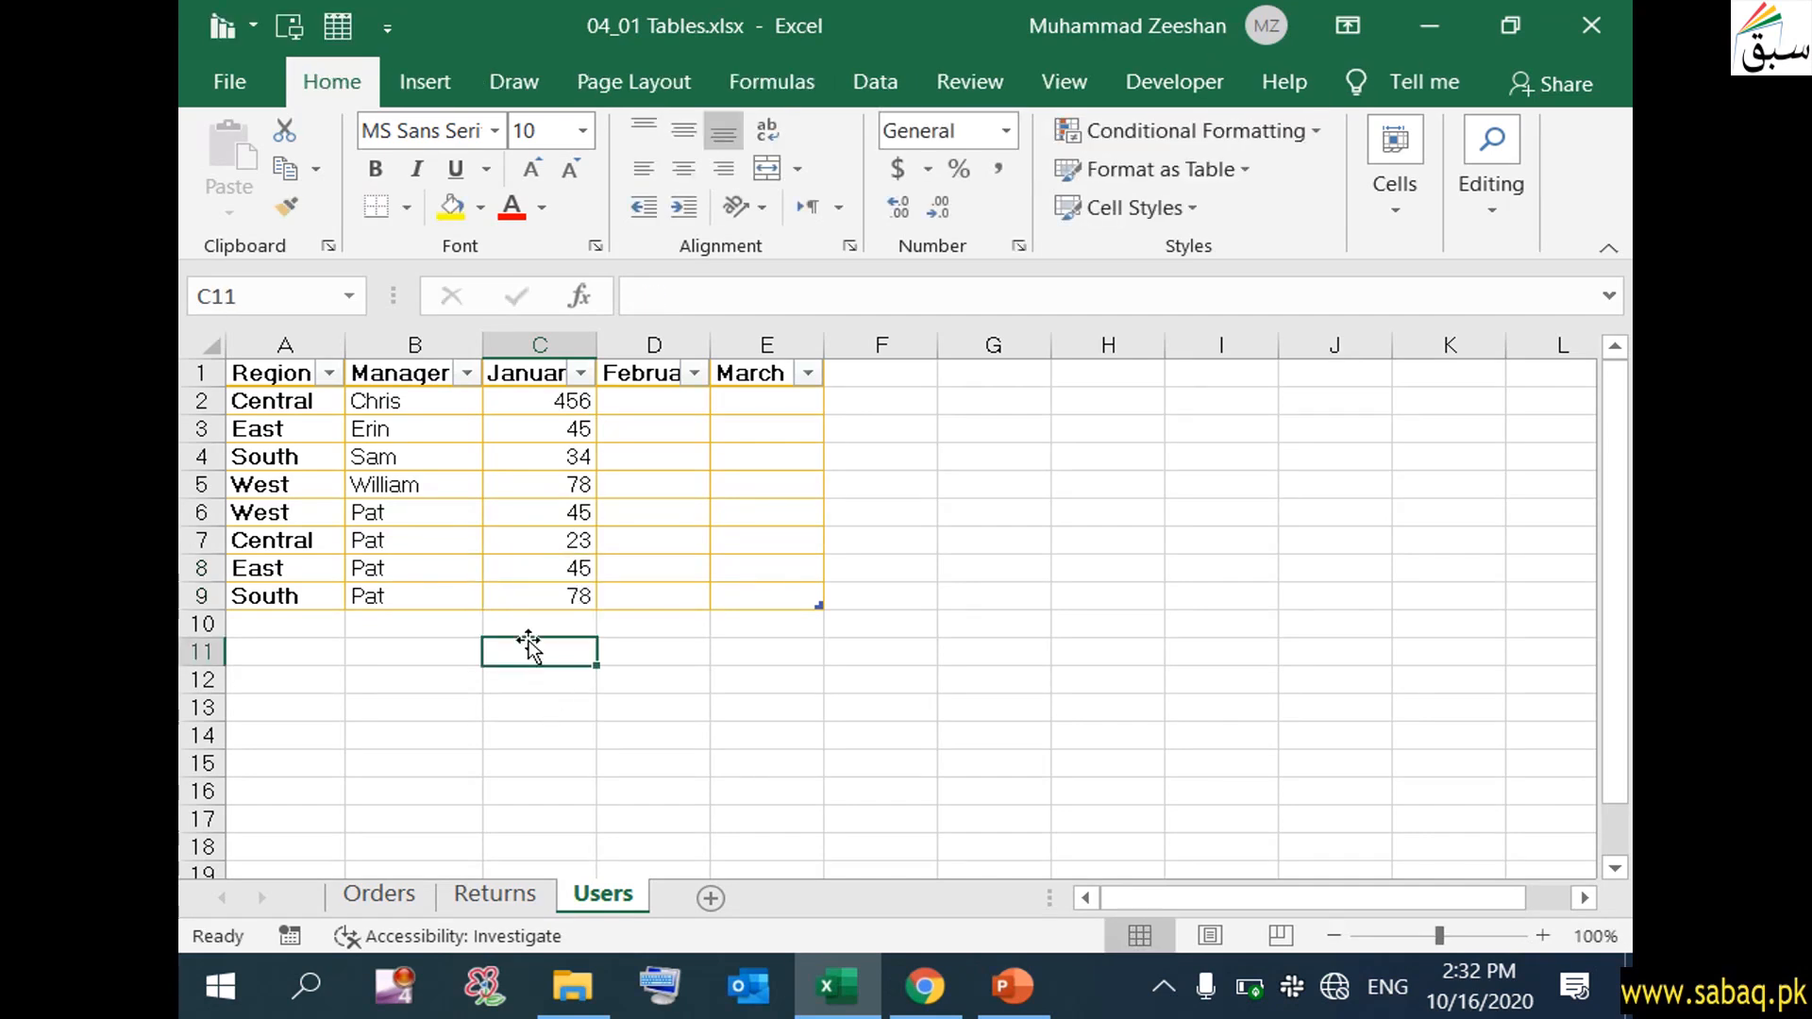
# - Turn on the total row in the style options of the Region and Manager table
pyautogui.click(525, 626)
pyautogui.click(285, 627)
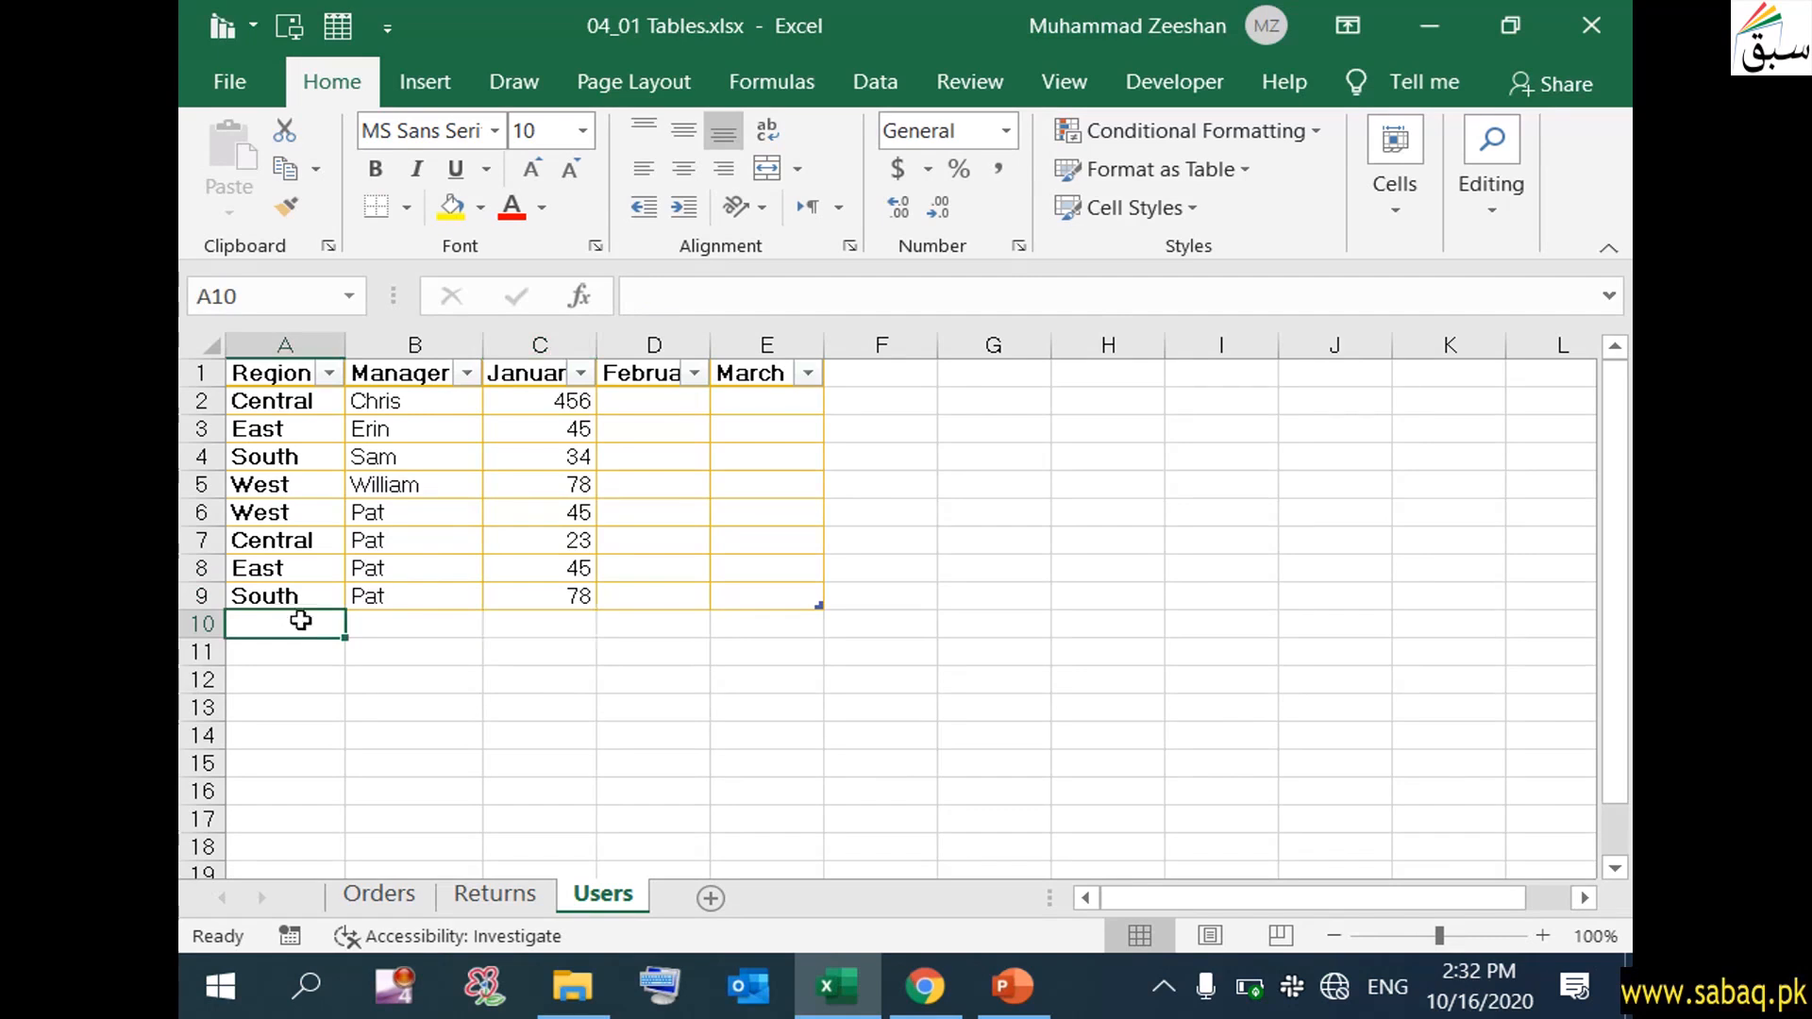
pyautogui.click(661, 427)
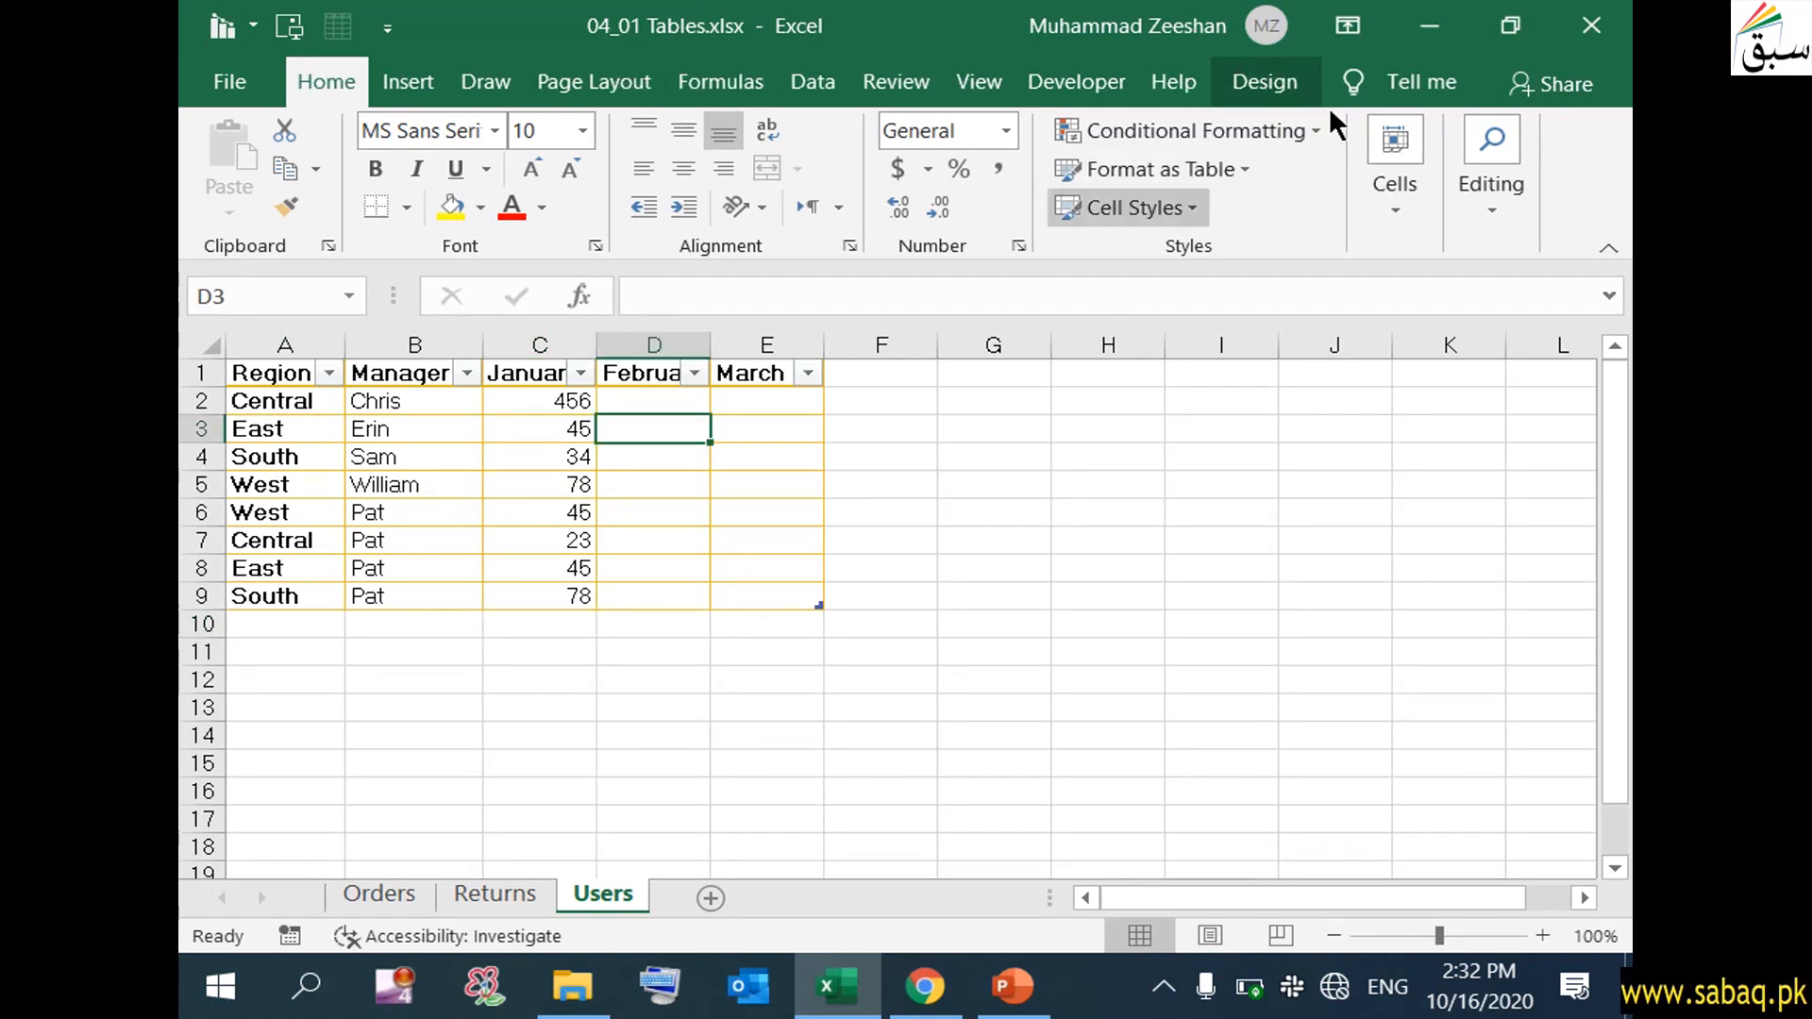
pyautogui.click(1283, 68)
pyautogui.click(1106, 190)
pyautogui.click(1041, 315)
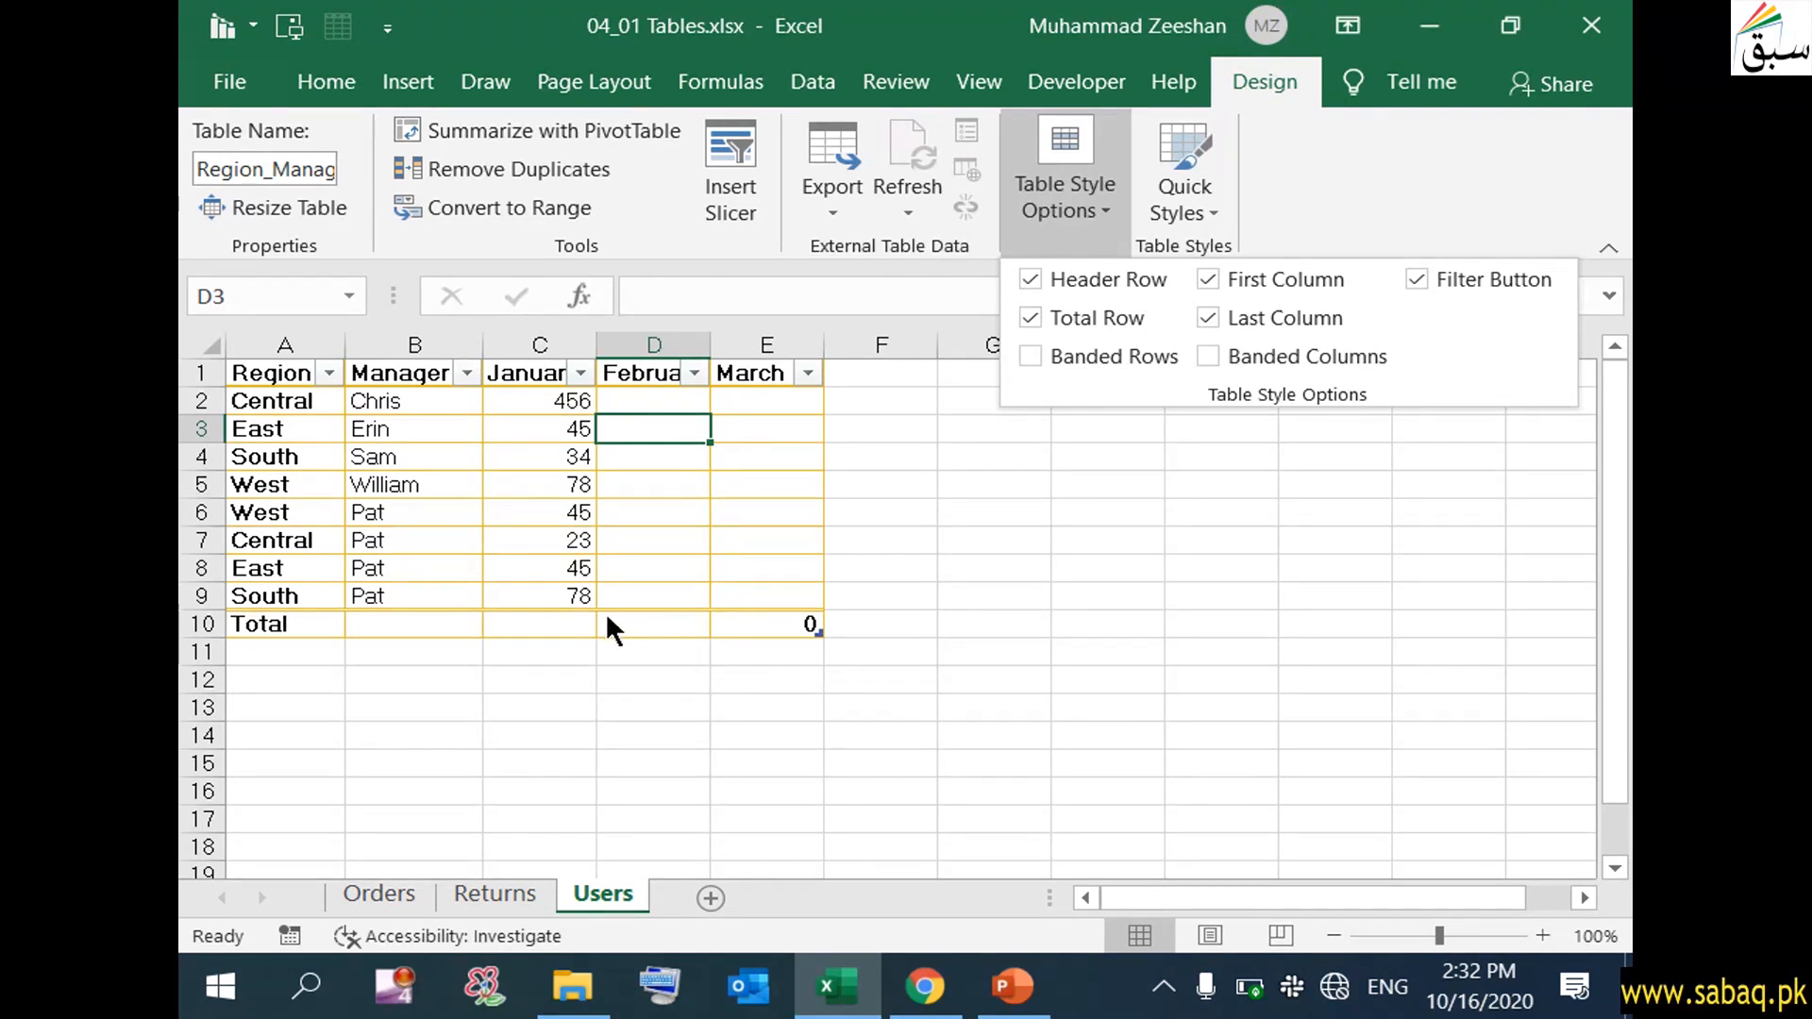
# - Summarise the January column in the total row with the Sum function
pyautogui.click(546, 609)
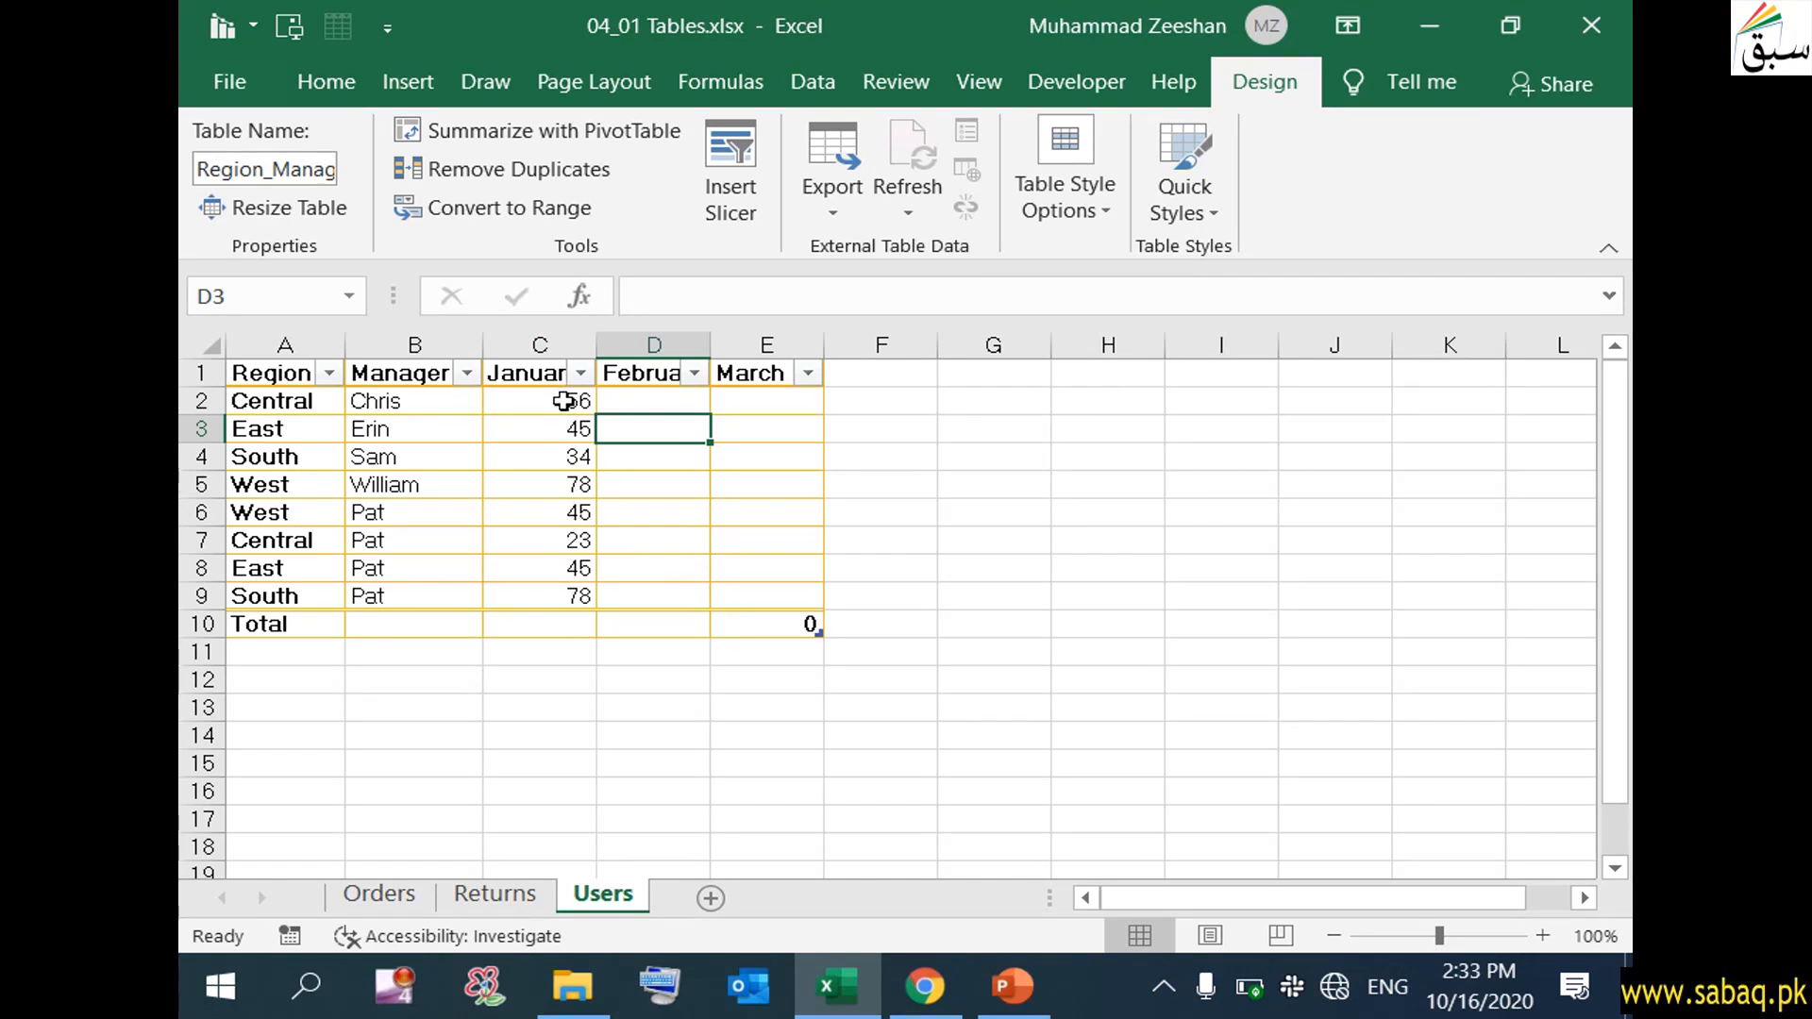
pyautogui.click(567, 625)
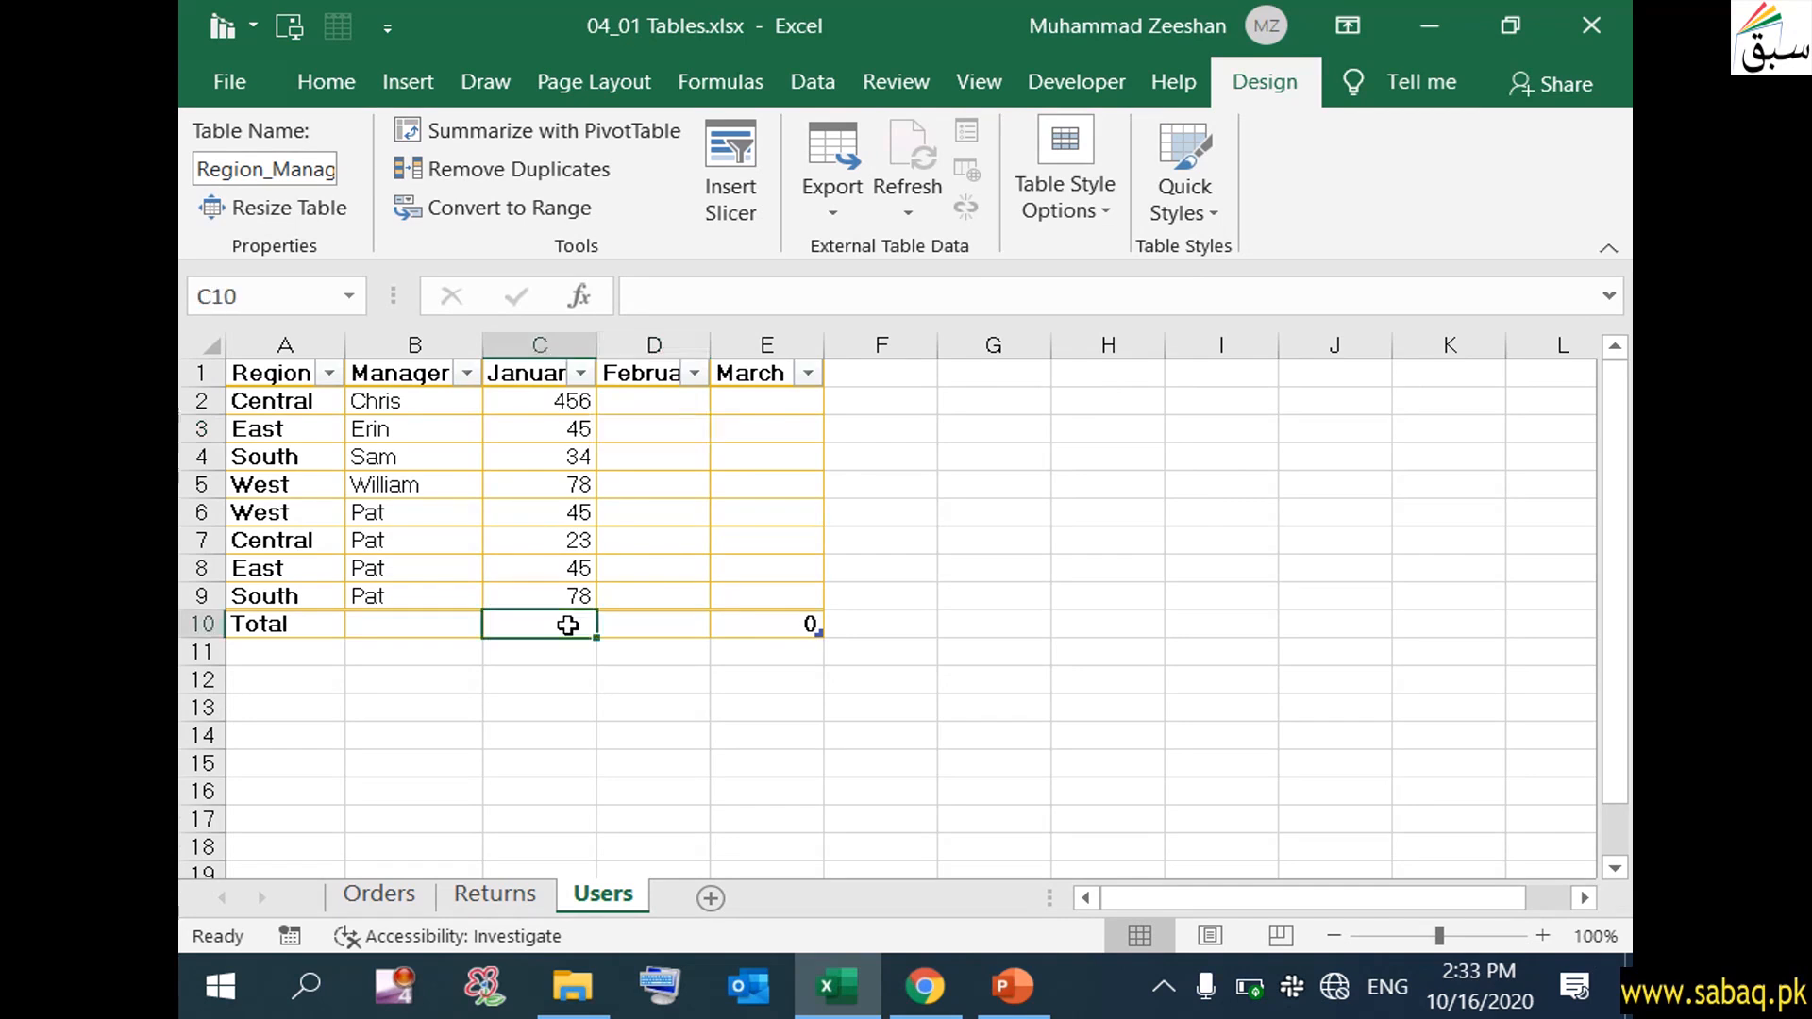
pyautogui.click(613, 624)
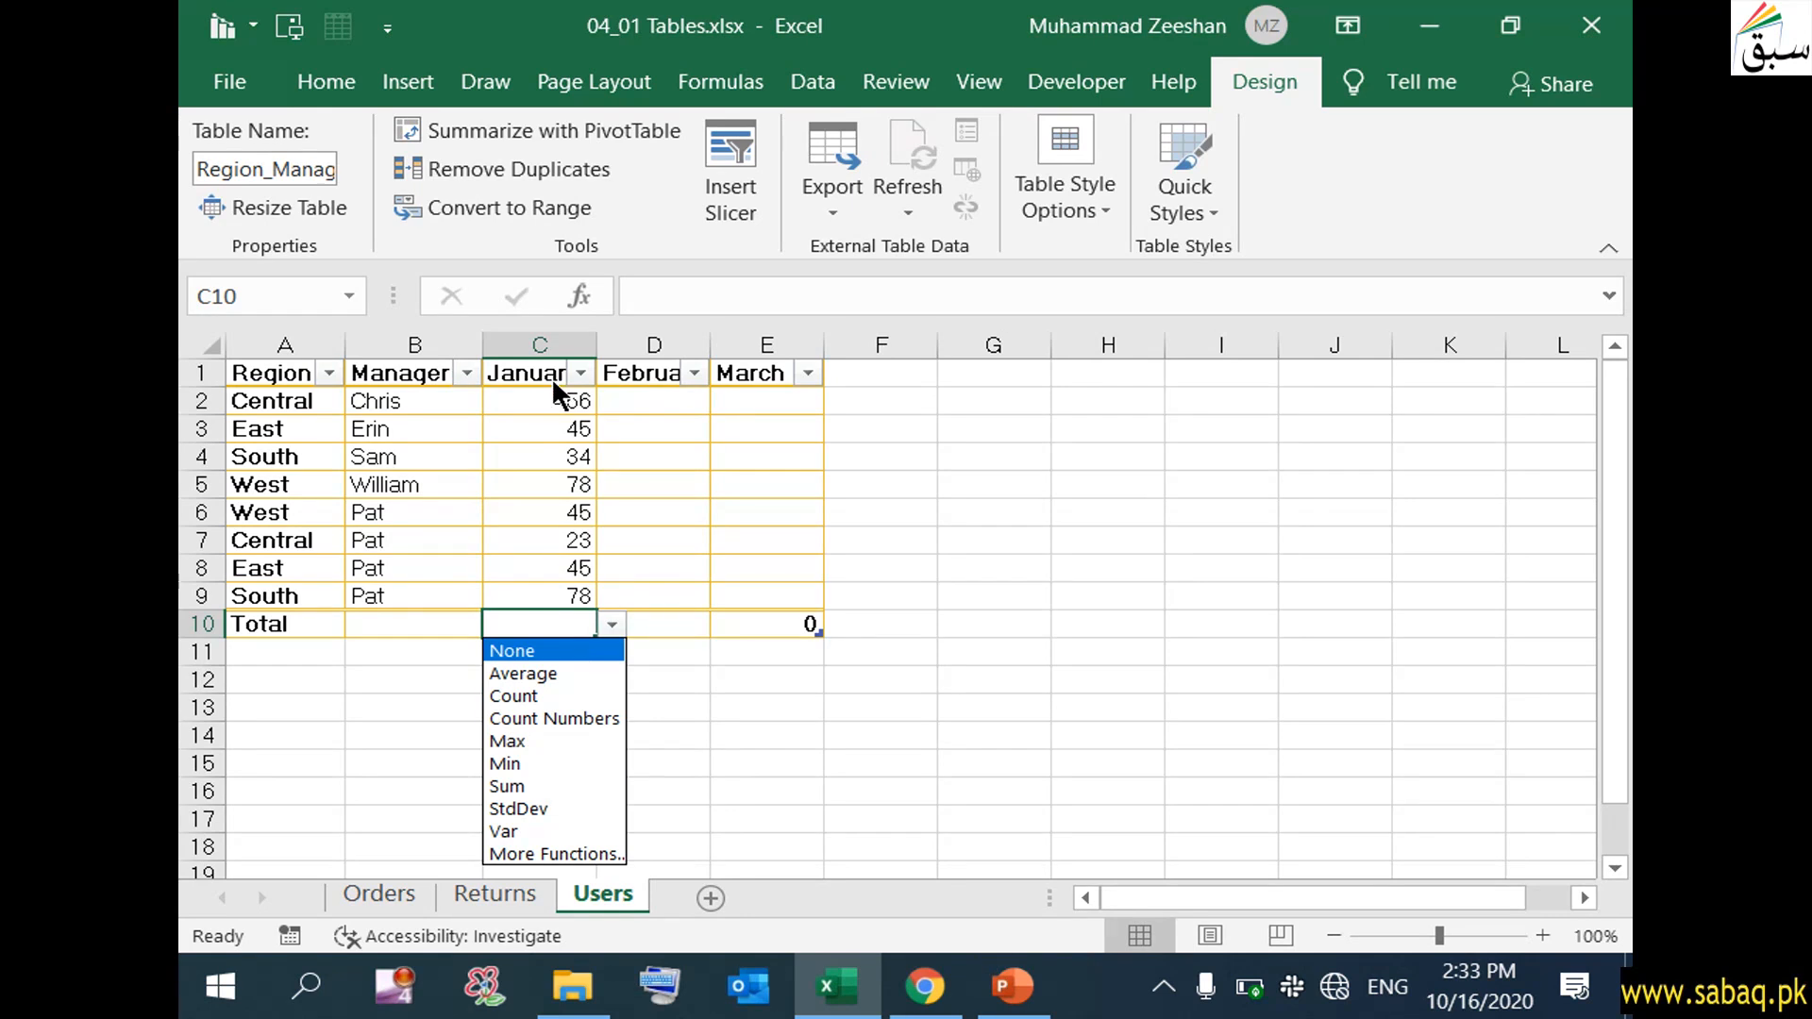
pyautogui.click(536, 783)
pyautogui.click(547, 728)
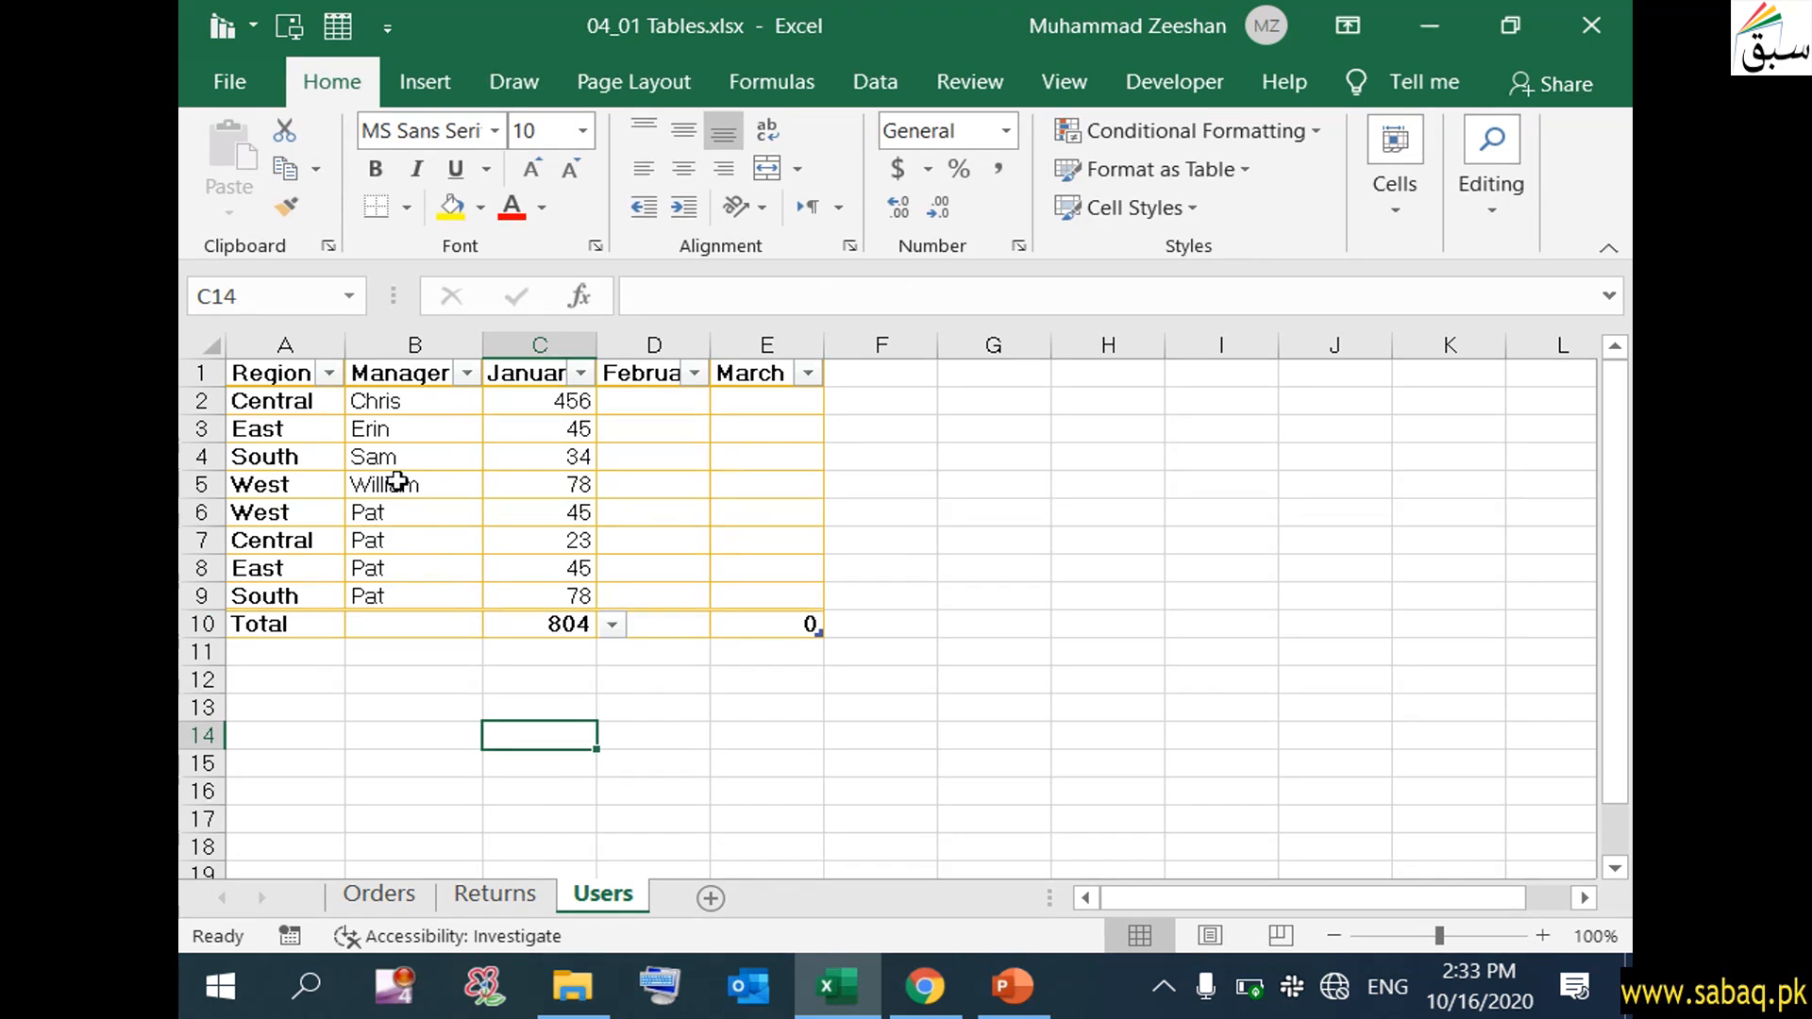
# - Change the January total in C10 to the Max function and finally to Average
pyautogui.click(609, 628)
pyautogui.click(578, 623)
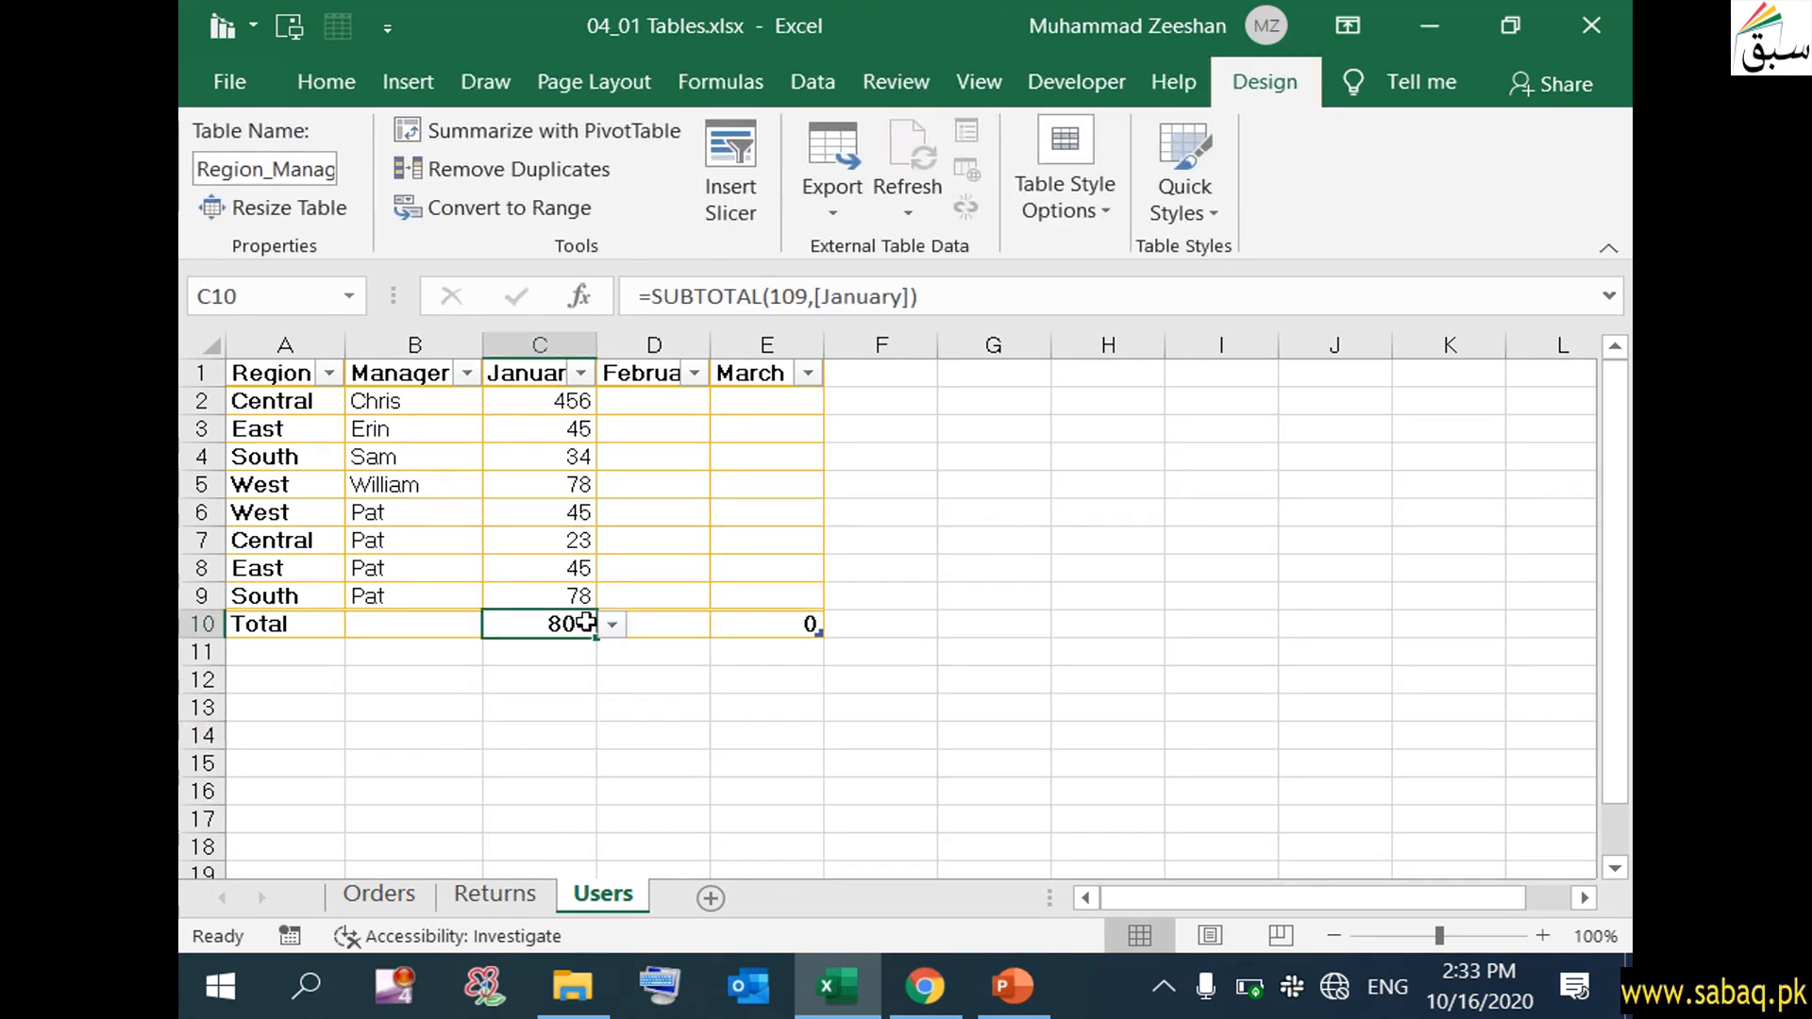
pyautogui.click(610, 624)
pyautogui.click(574, 734)
pyautogui.click(611, 624)
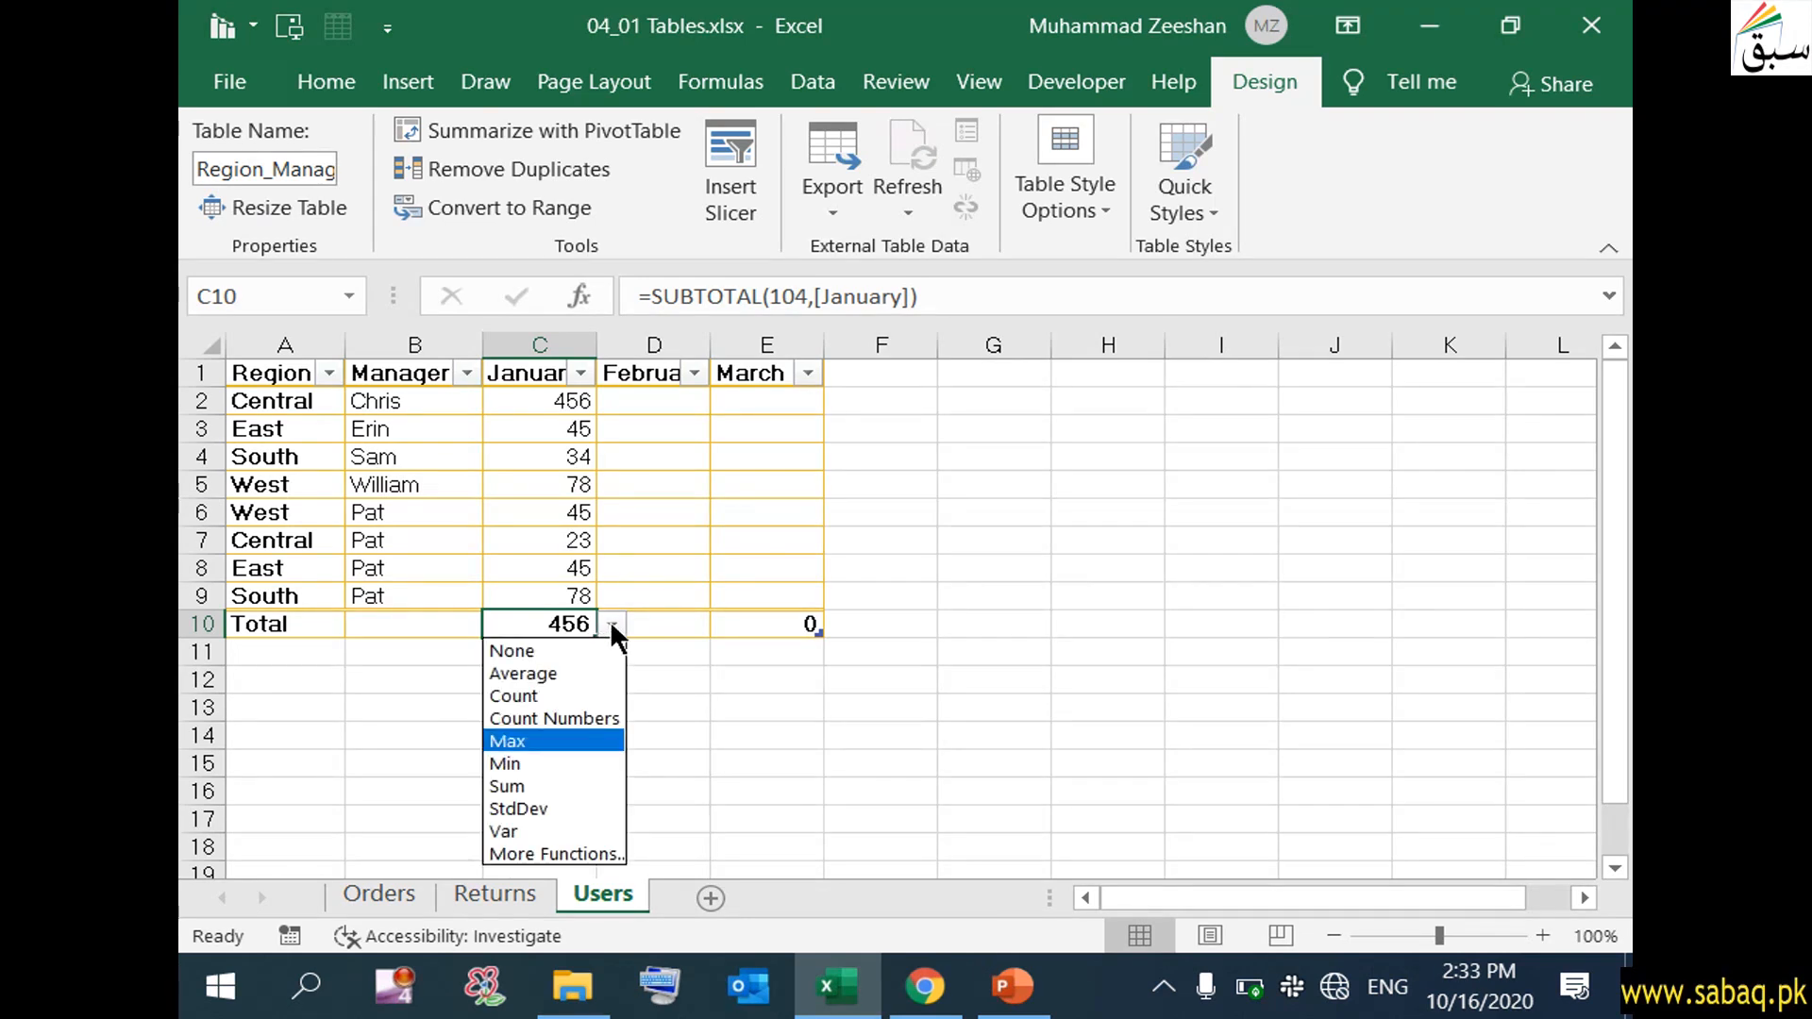
pyautogui.click(524, 674)
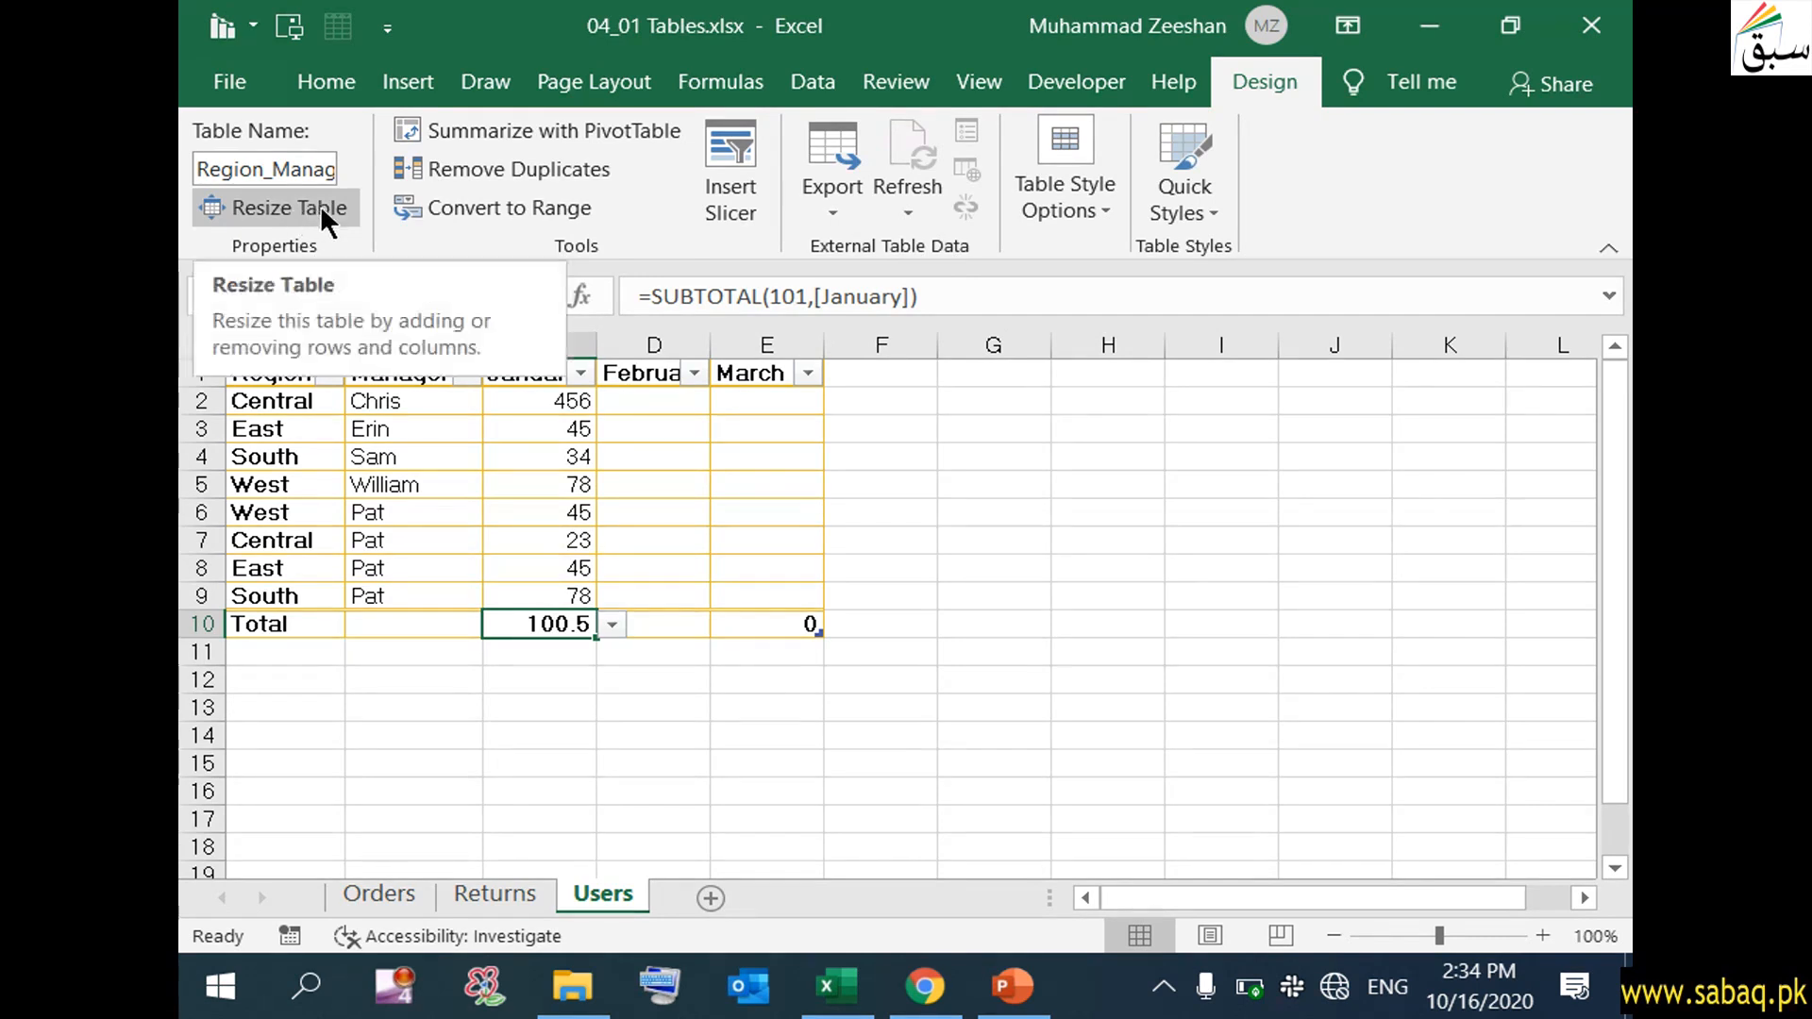
# - On the Returns sheet, format A1:B13 as a table with headers, using an orange Light style
pyautogui.click(490, 893)
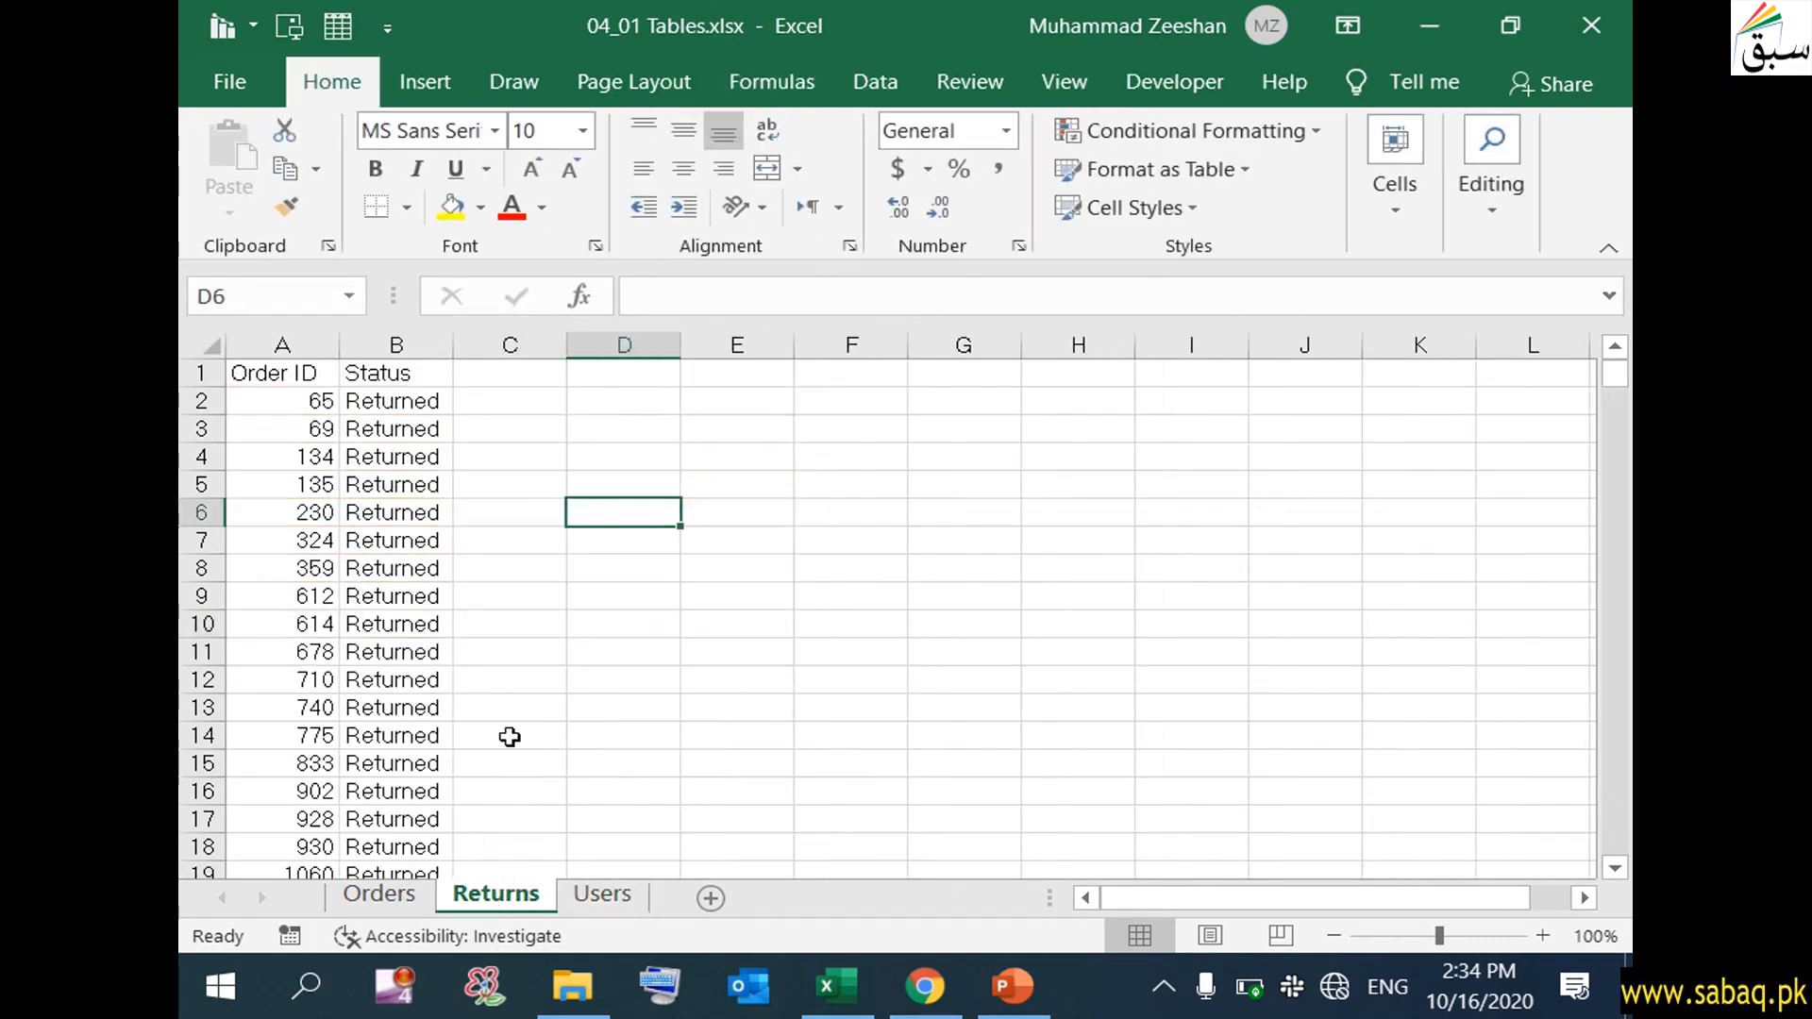
pyautogui.click(505, 654)
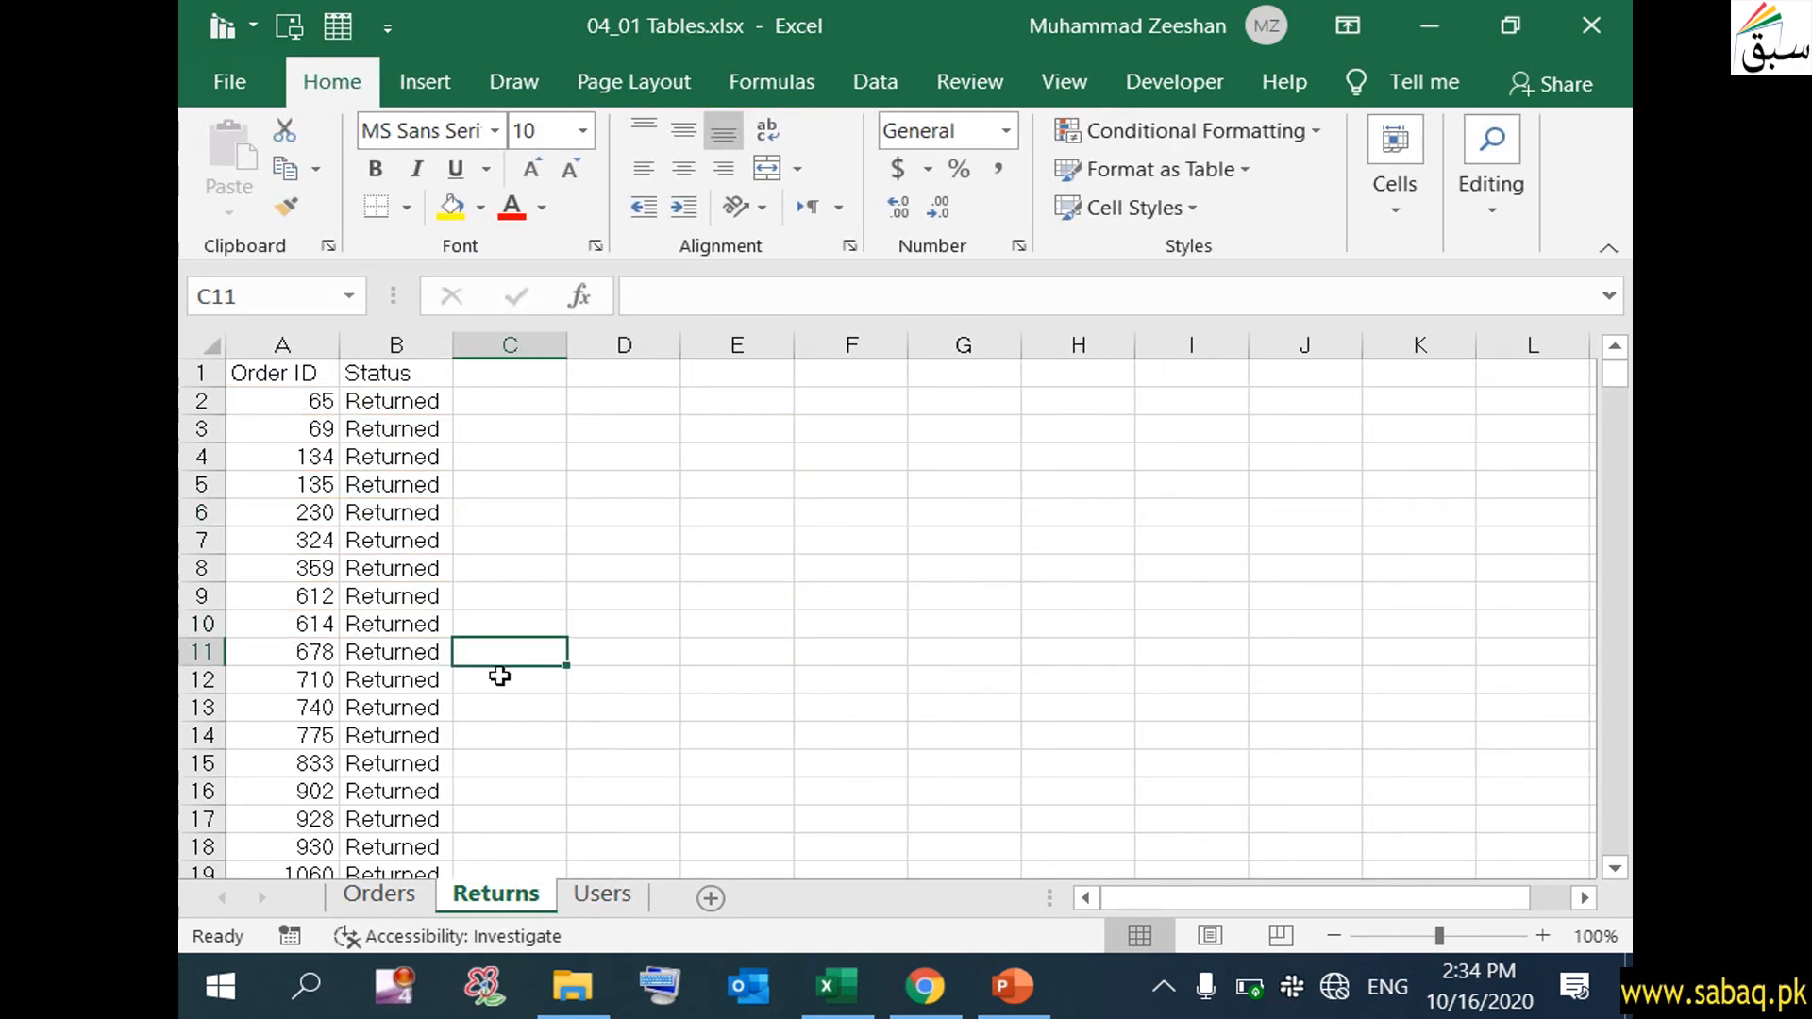
pyautogui.click(308, 373)
pyautogui.click(396, 373)
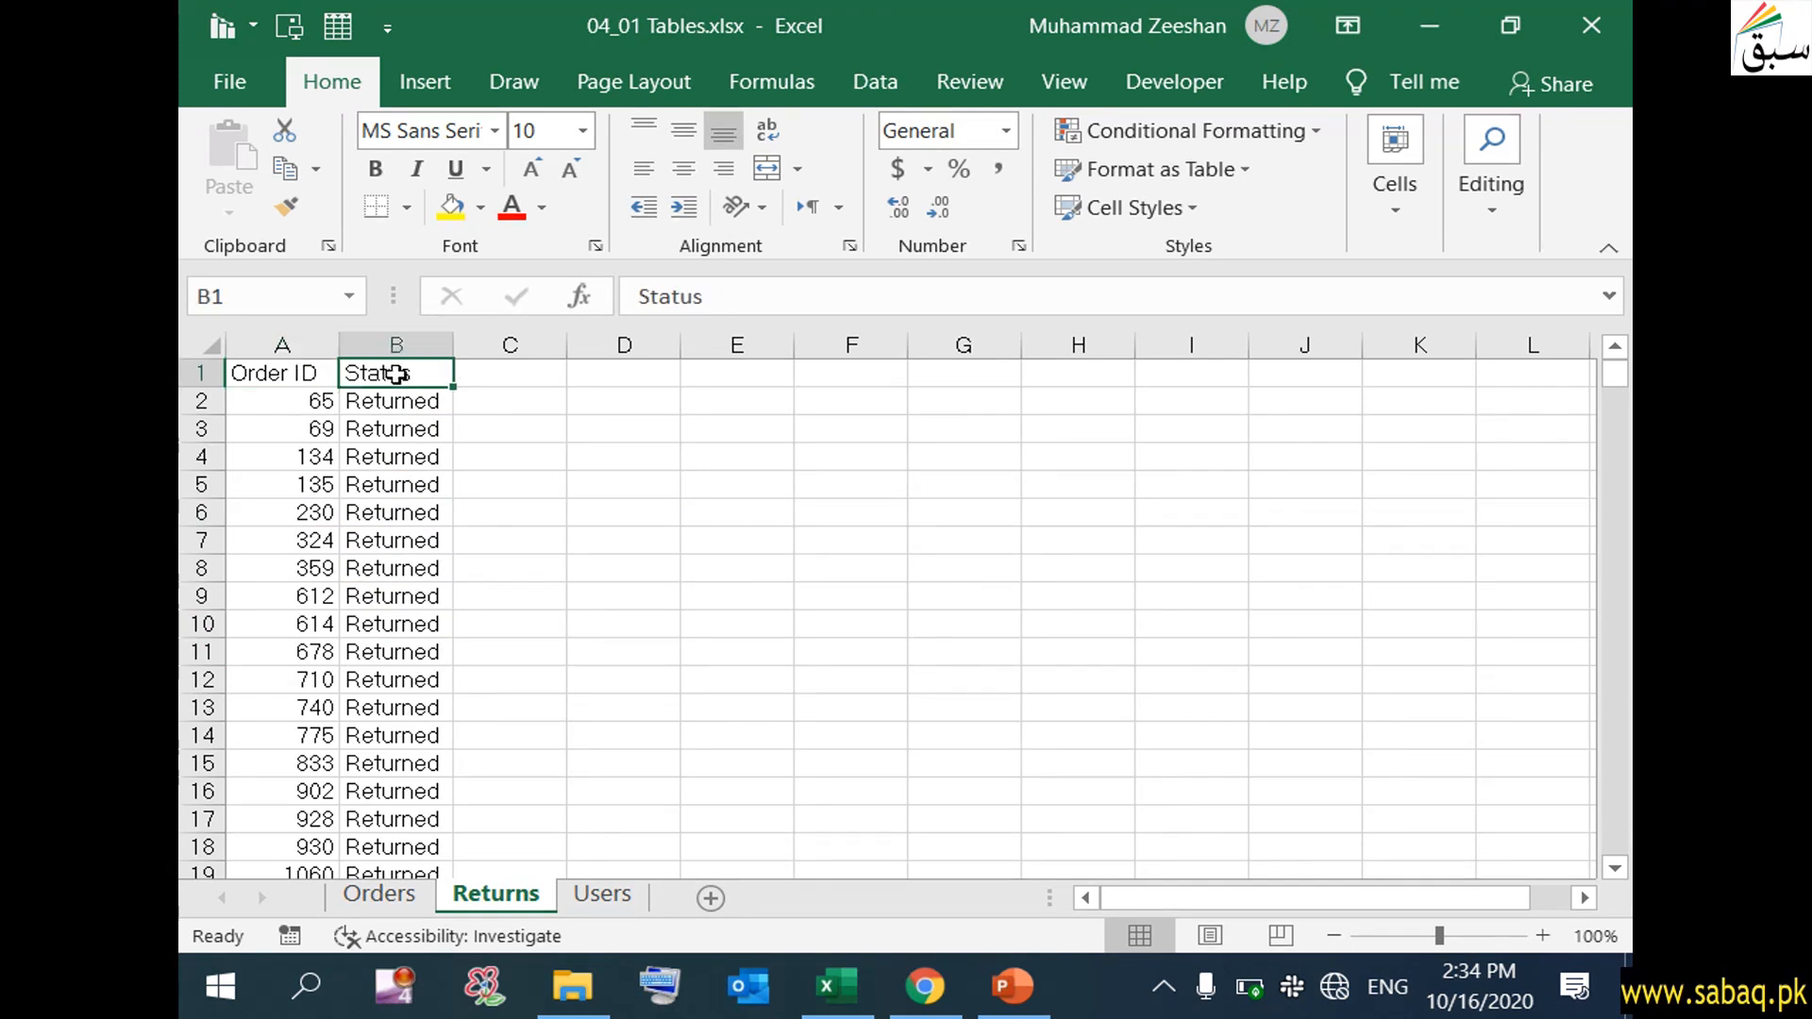
pyautogui.click(291, 453)
pyautogui.moveTo(303, 375); pyautogui.dragTo(363, 710)
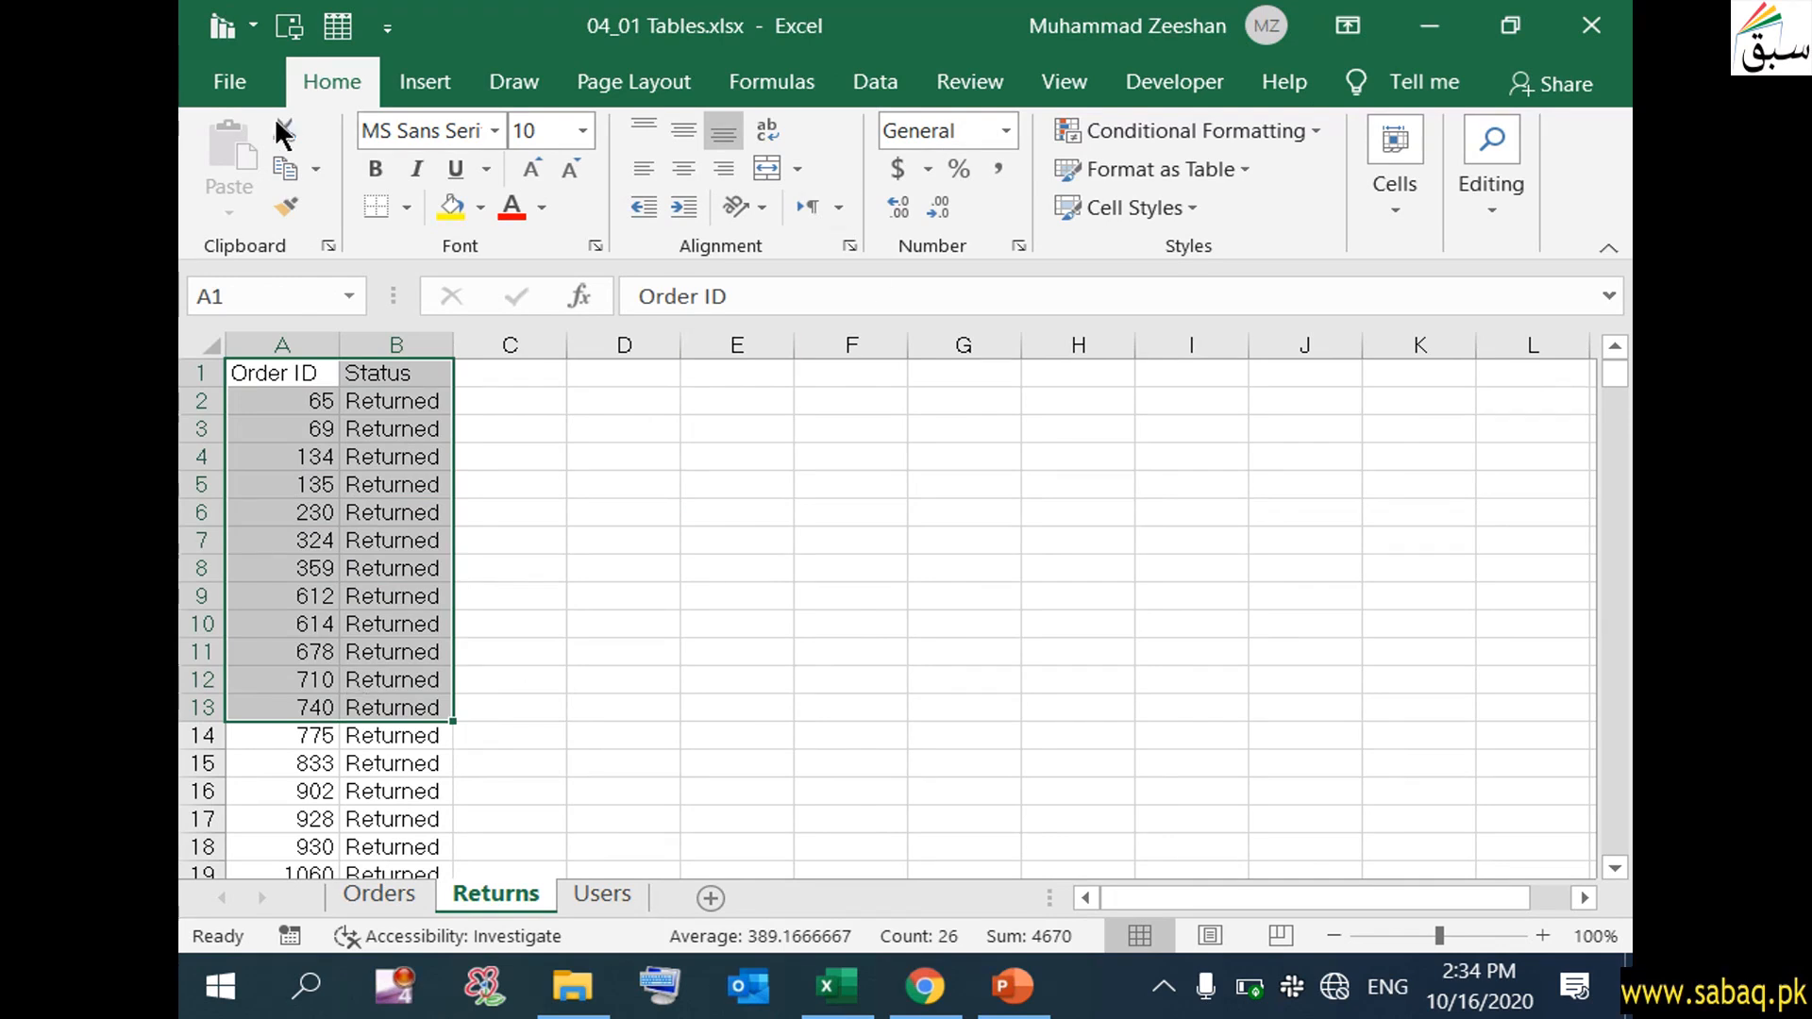
pyautogui.click(1219, 168)
pyautogui.click(1270, 261)
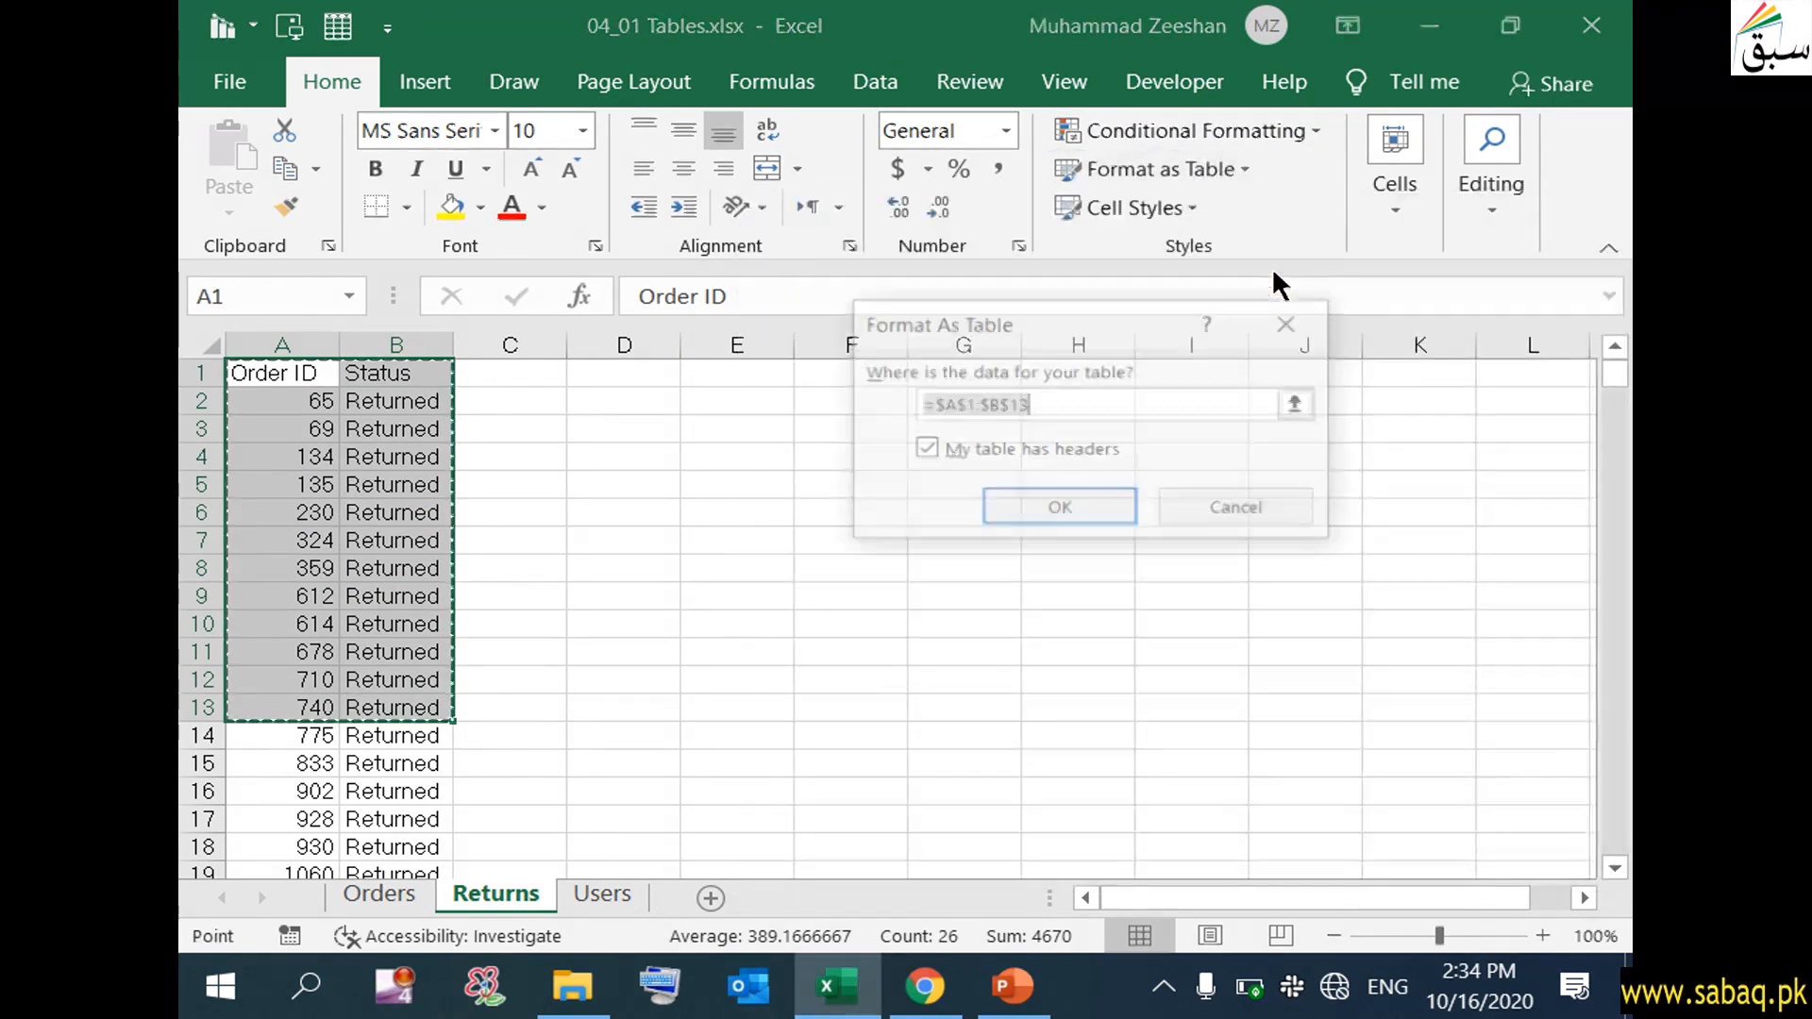
pyautogui.click(1059, 507)
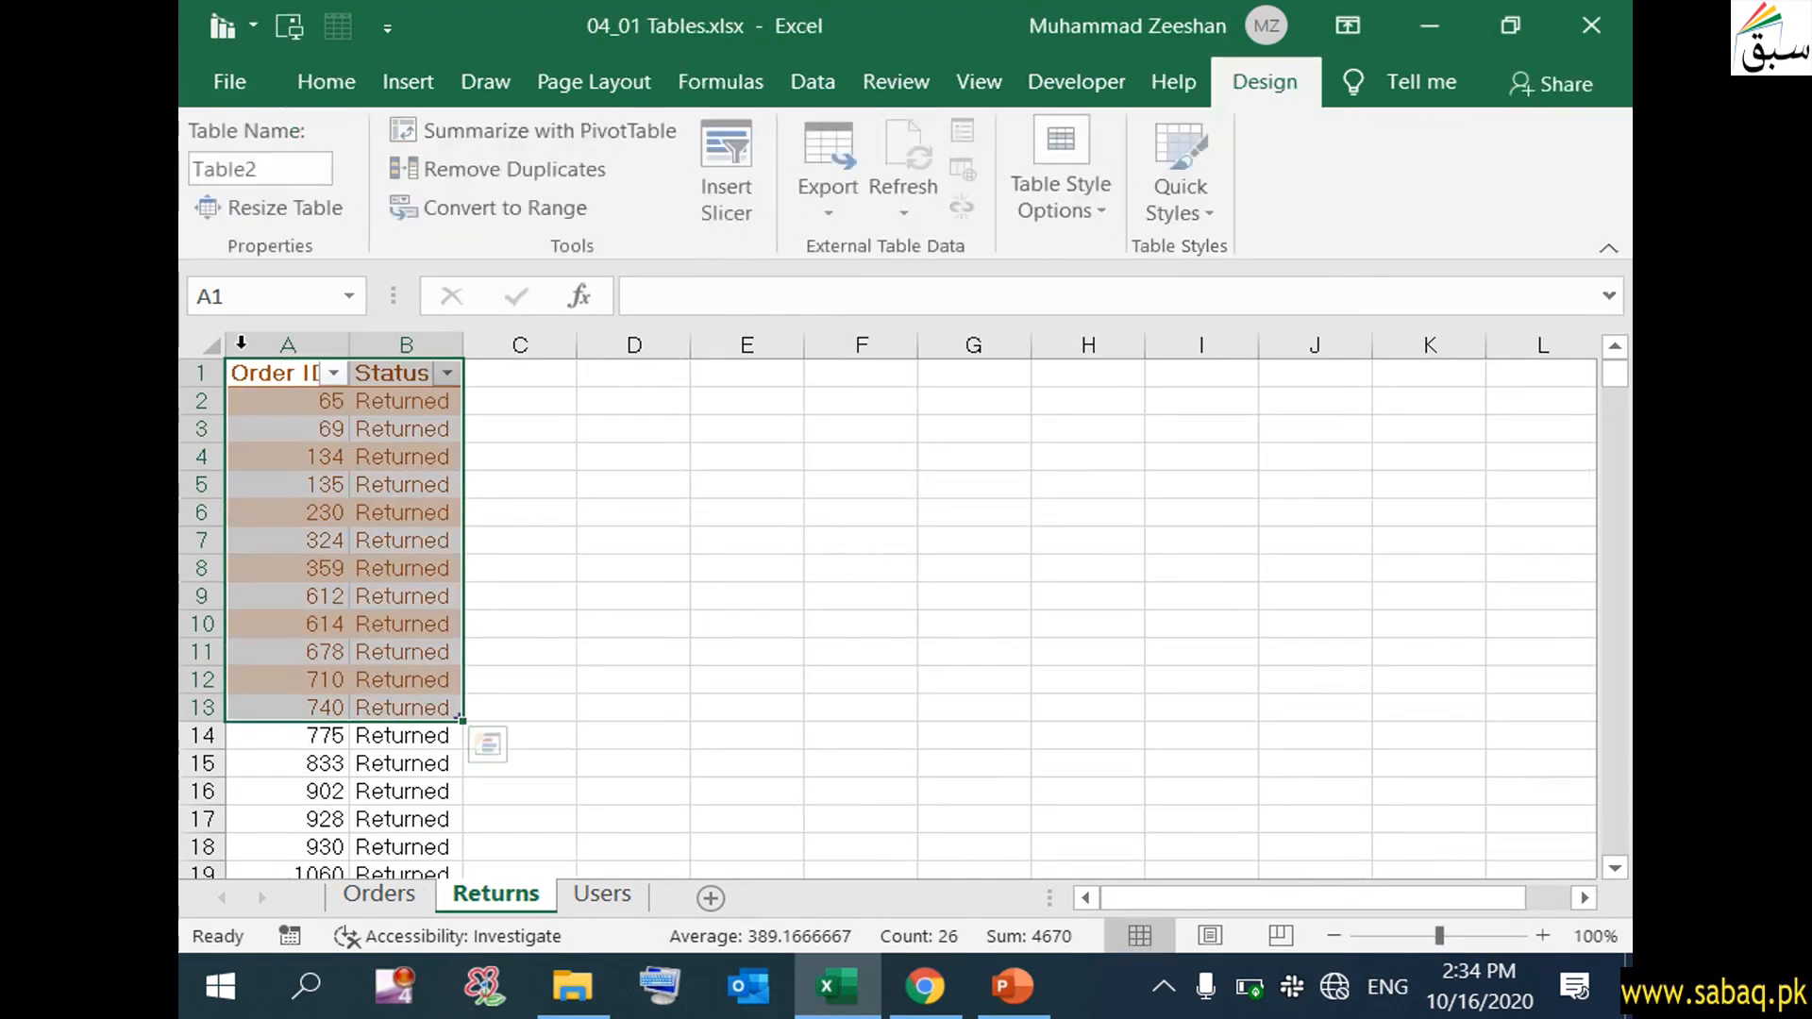
# - Resize the Returns table to the data range A1:B43
pyautogui.click(595, 620)
pyautogui.click(430, 436)
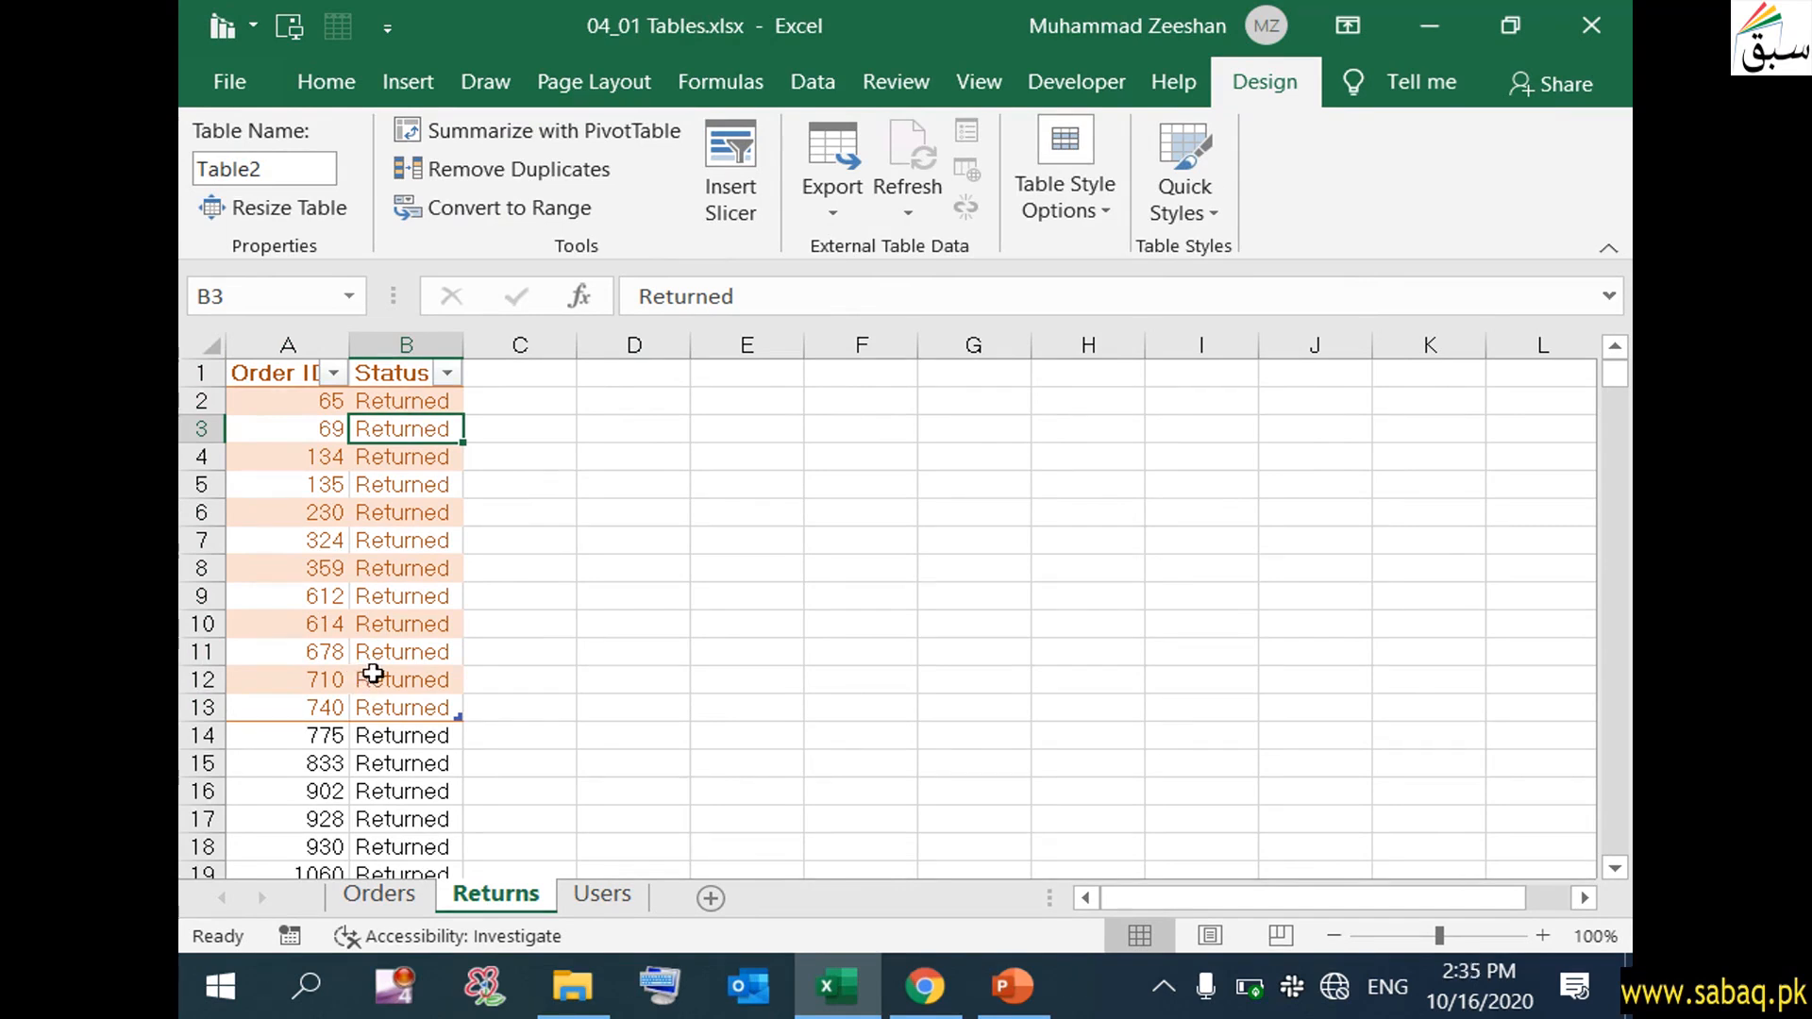
pyautogui.click(319, 207)
pyautogui.click(276, 377)
pyautogui.moveTo(276, 378); pyautogui.dragTo(378, 627)
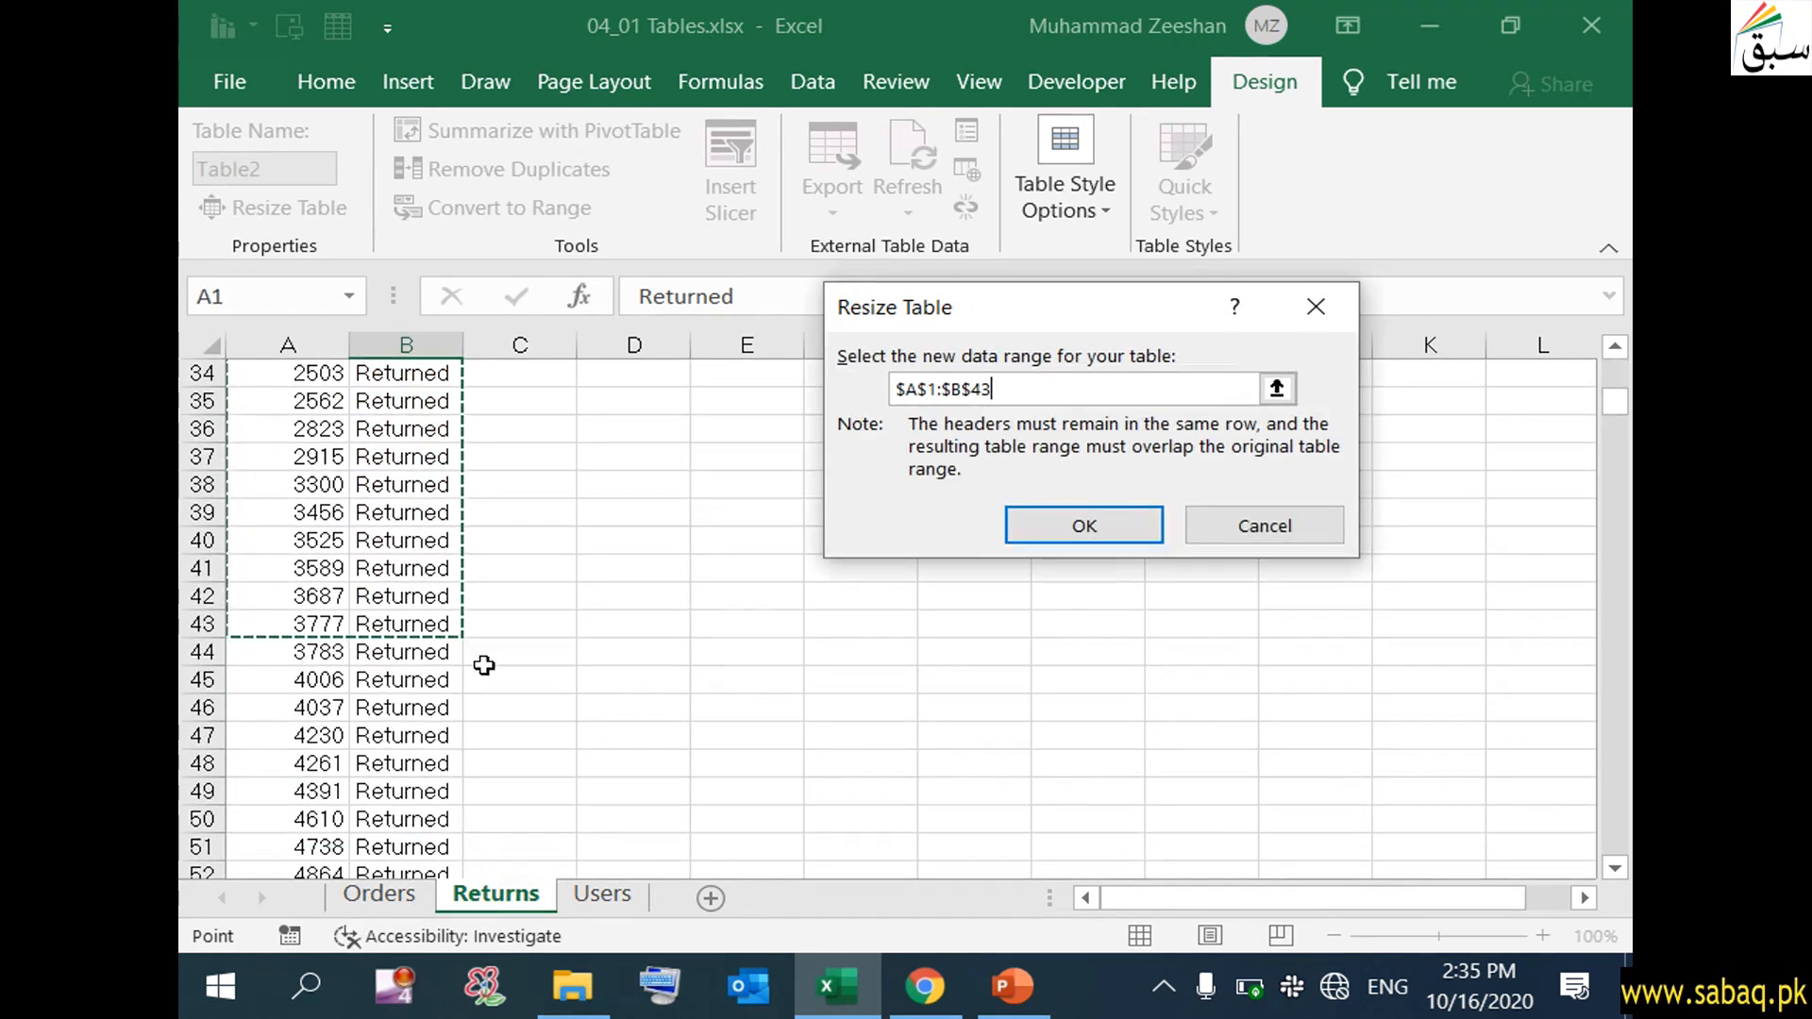
pyautogui.click(1058, 524)
pyautogui.scroll(4, 688, 613)
pyautogui.scroll(1, 689, 592)
pyautogui.scroll(5, 661, 580)
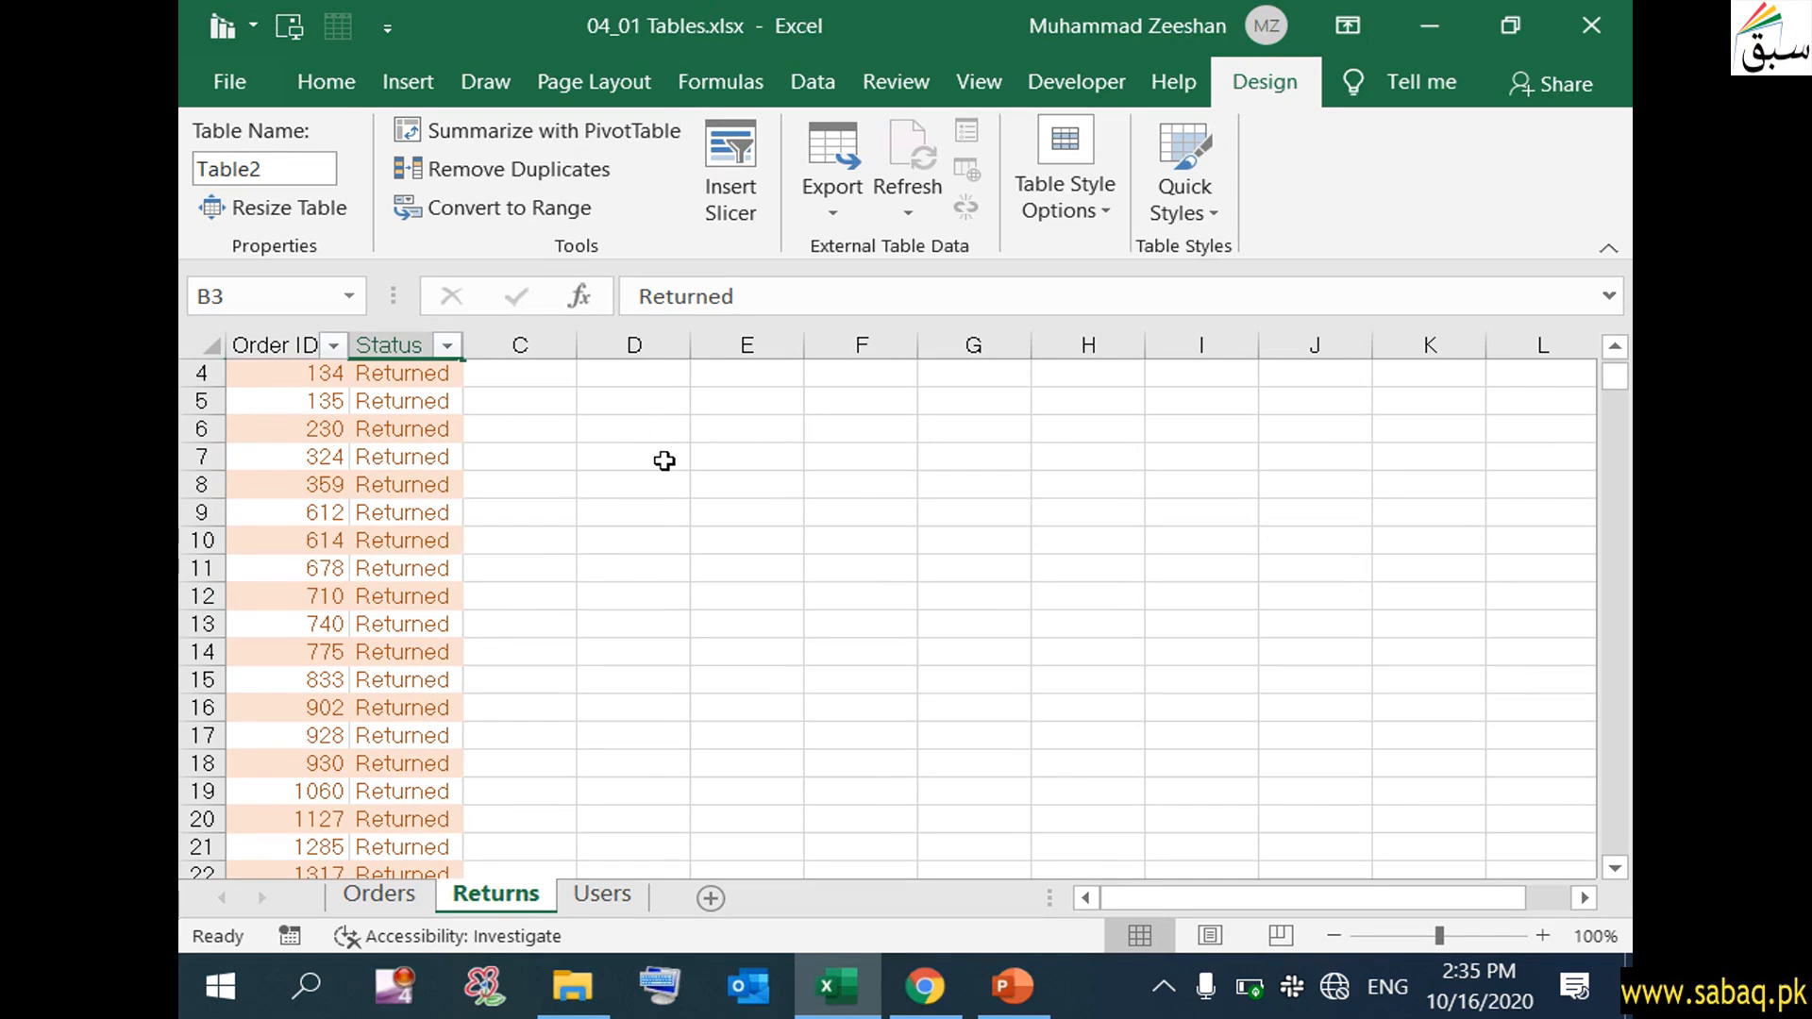
pyautogui.scroll(1, 639, 603)
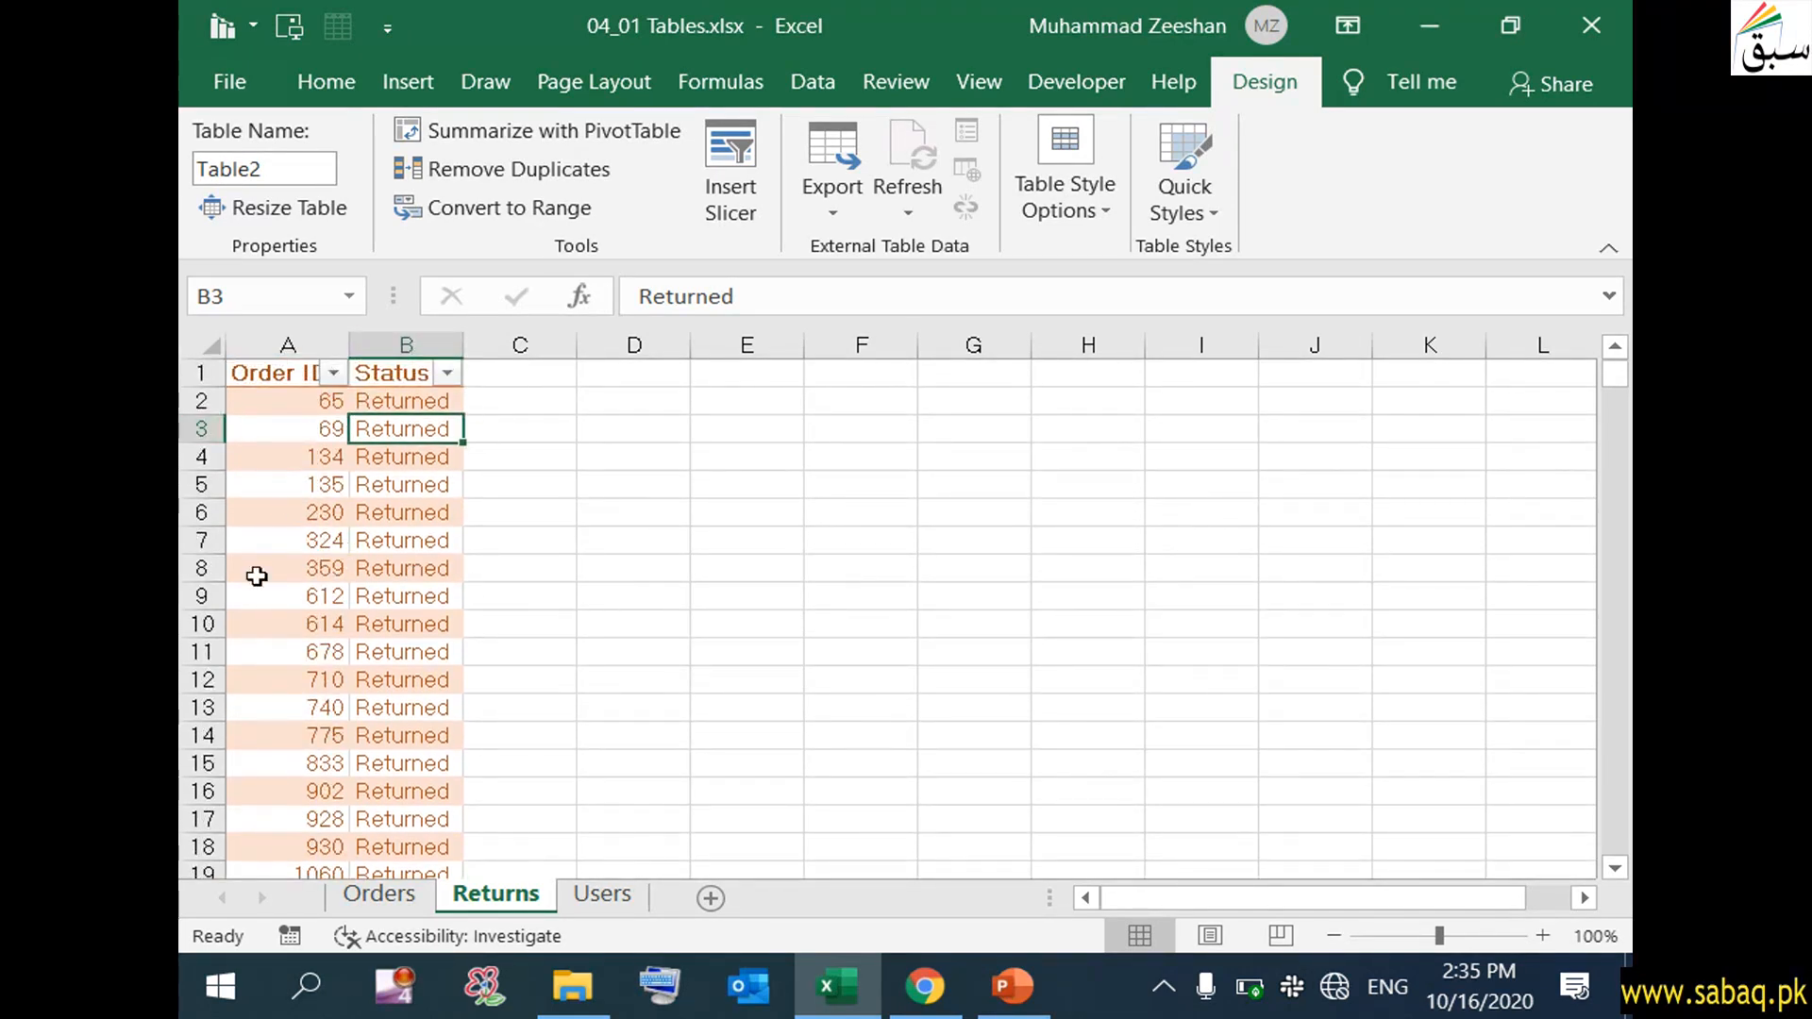
pyautogui.scroll(-2, 257, 614)
pyautogui.scroll(2, 257, 614)
# - Switch to PowerPoint, end the running slide show and restart the presentation in Reading View from the first slide
pyautogui.click(1018, 1000)
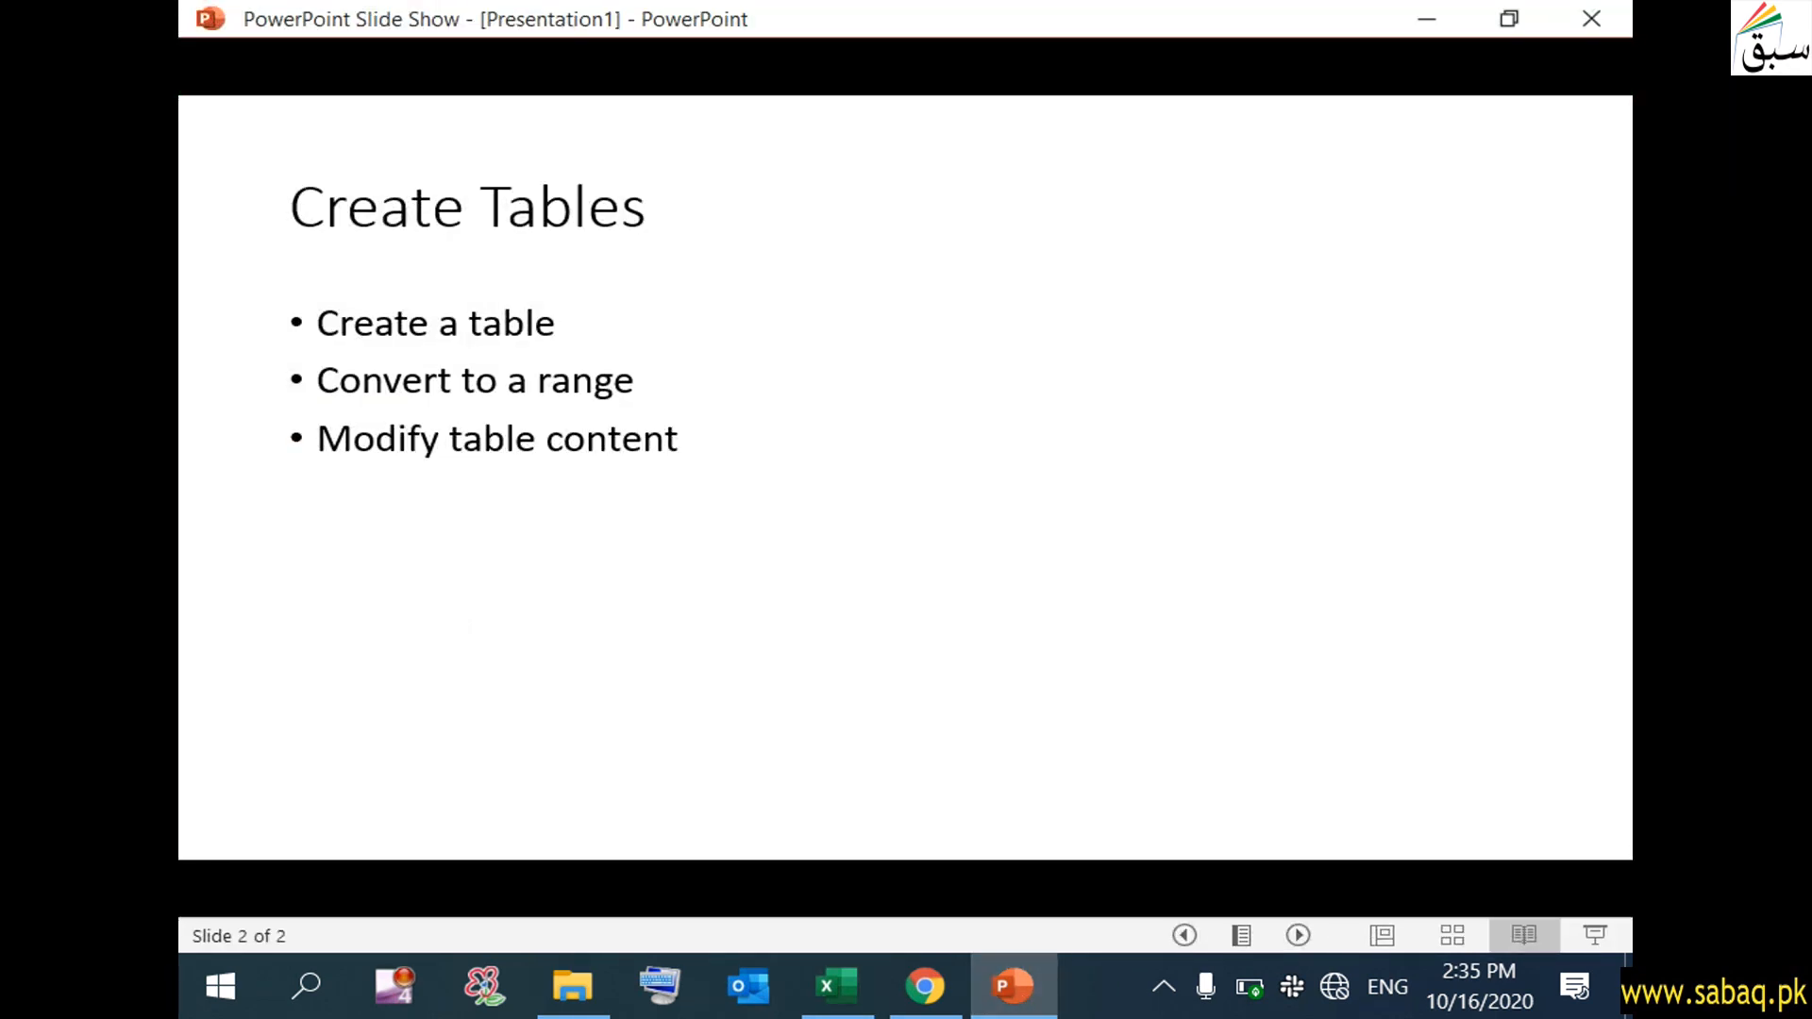
pyautogui.click(1019, 534)
pyautogui.click(1019, 535)
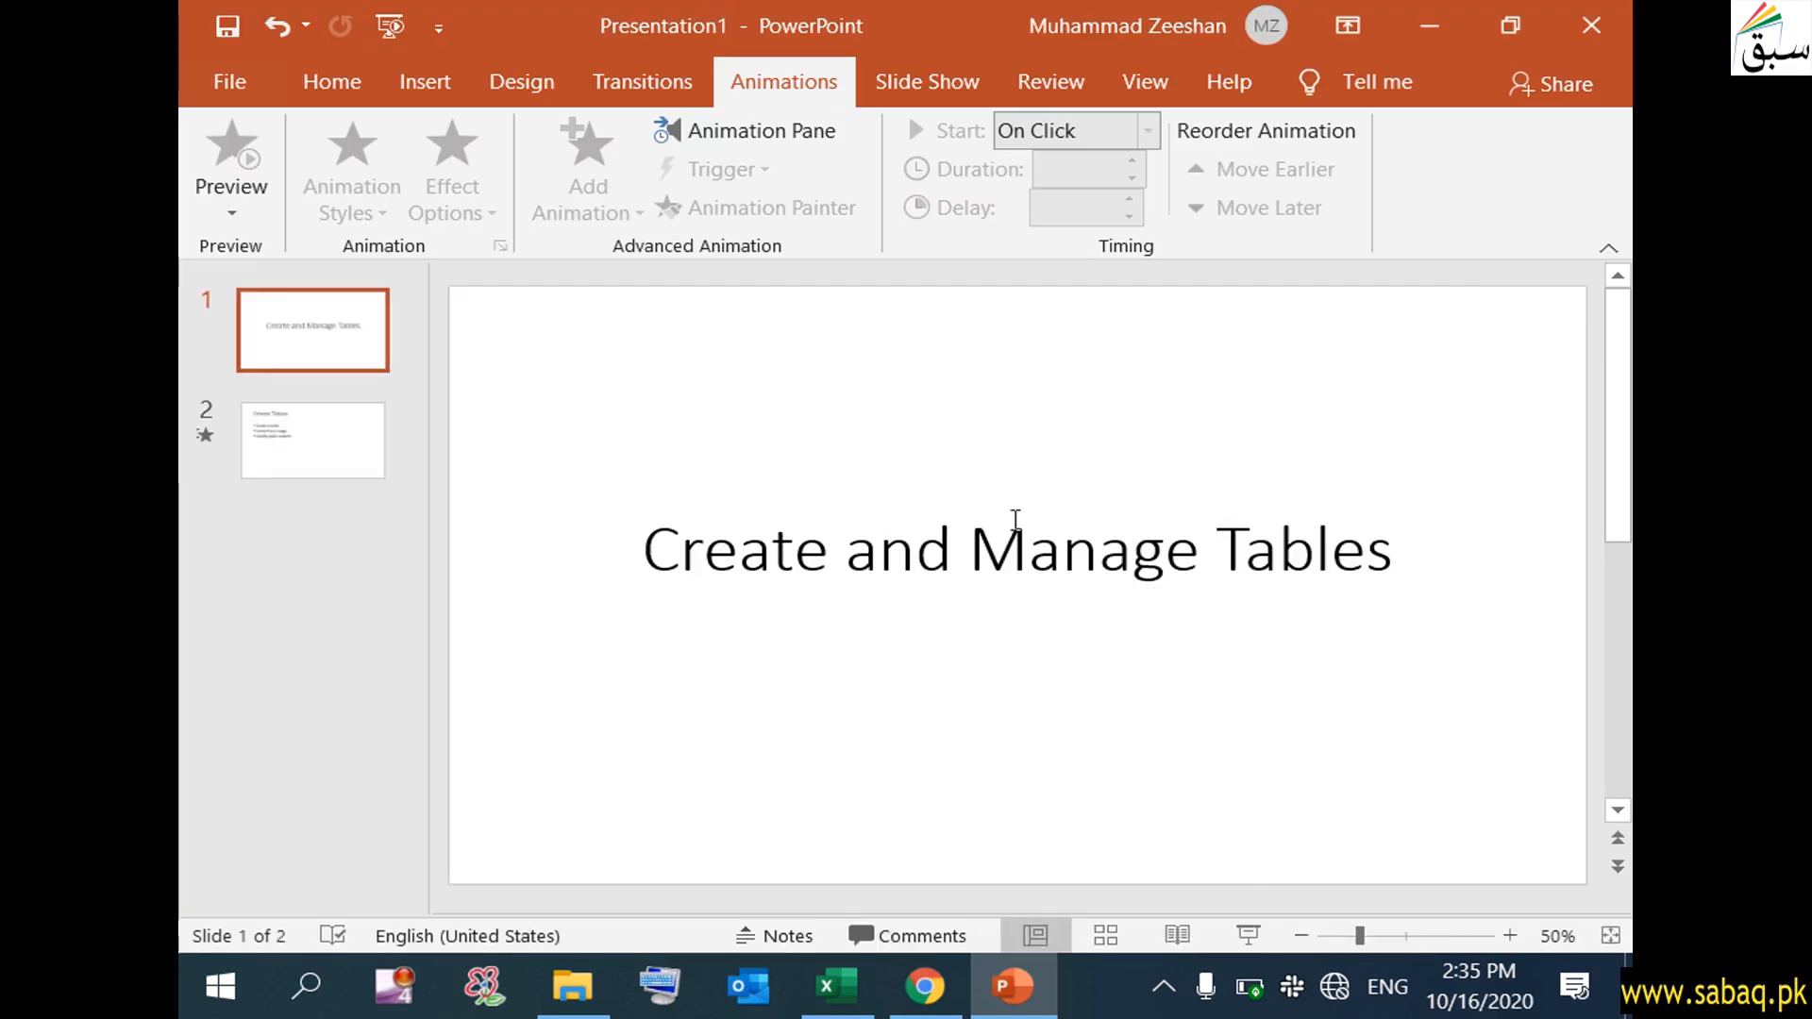
pyautogui.click(1194, 926)
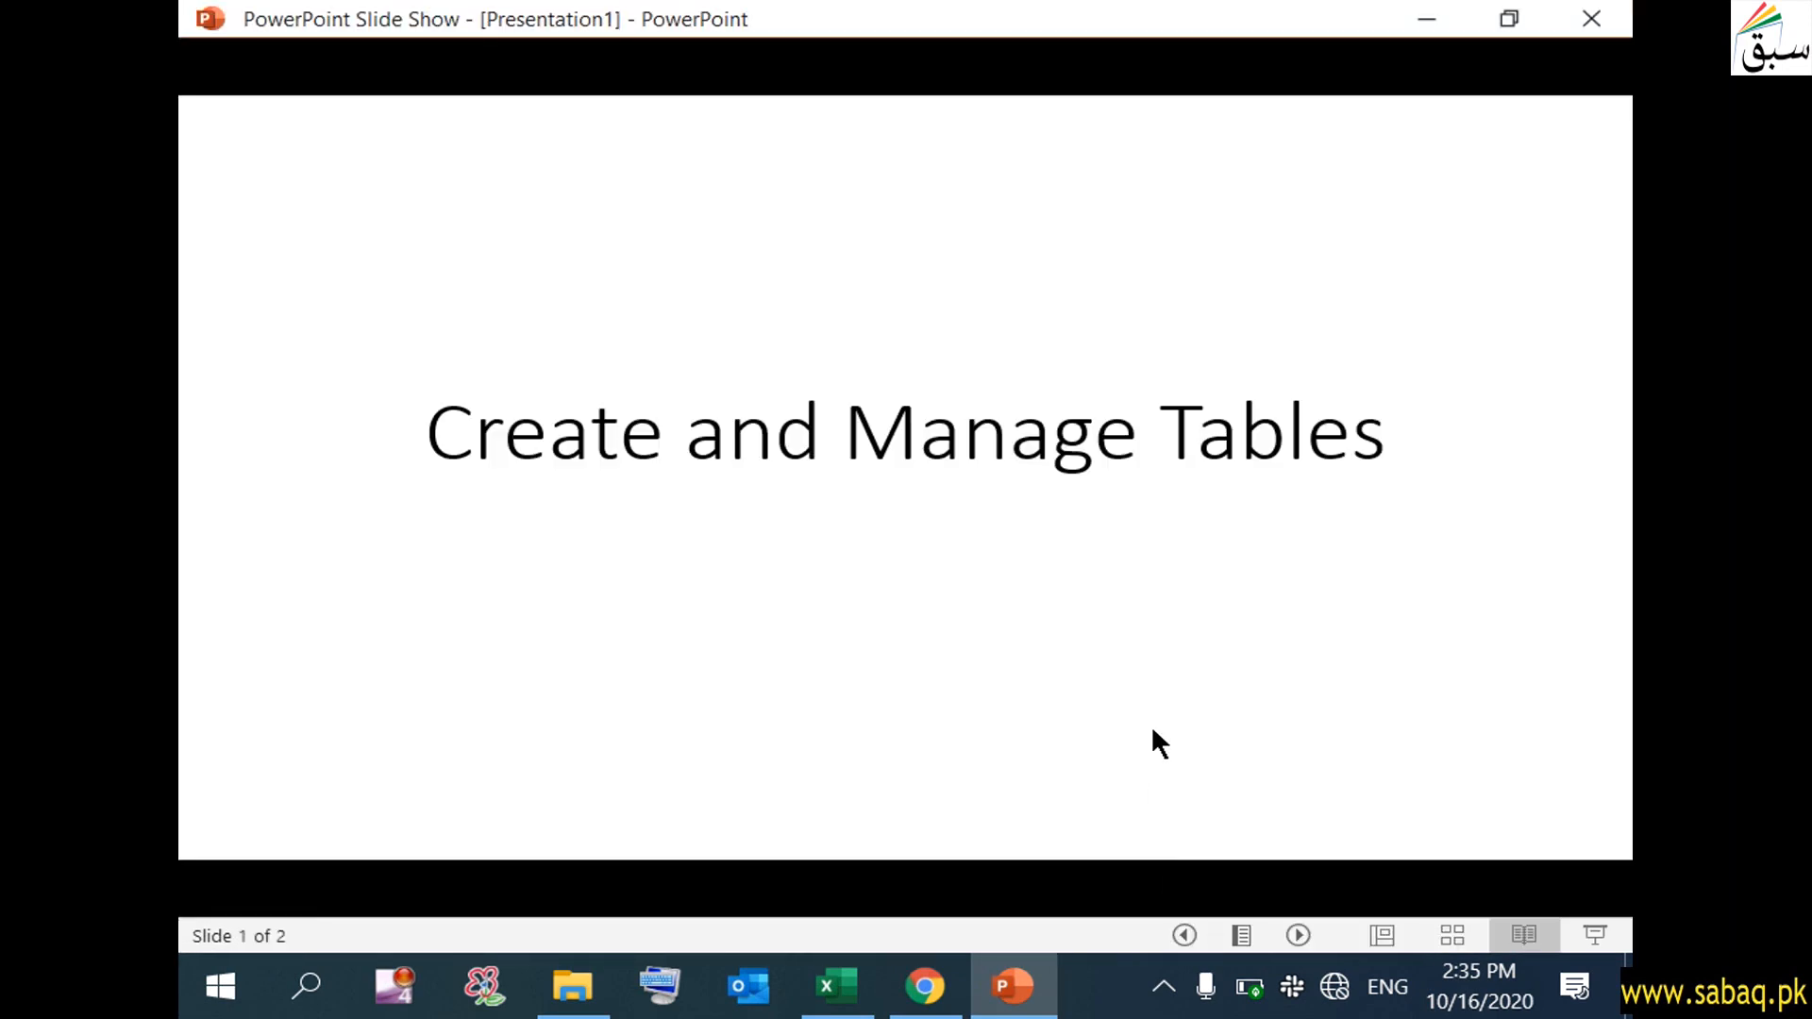